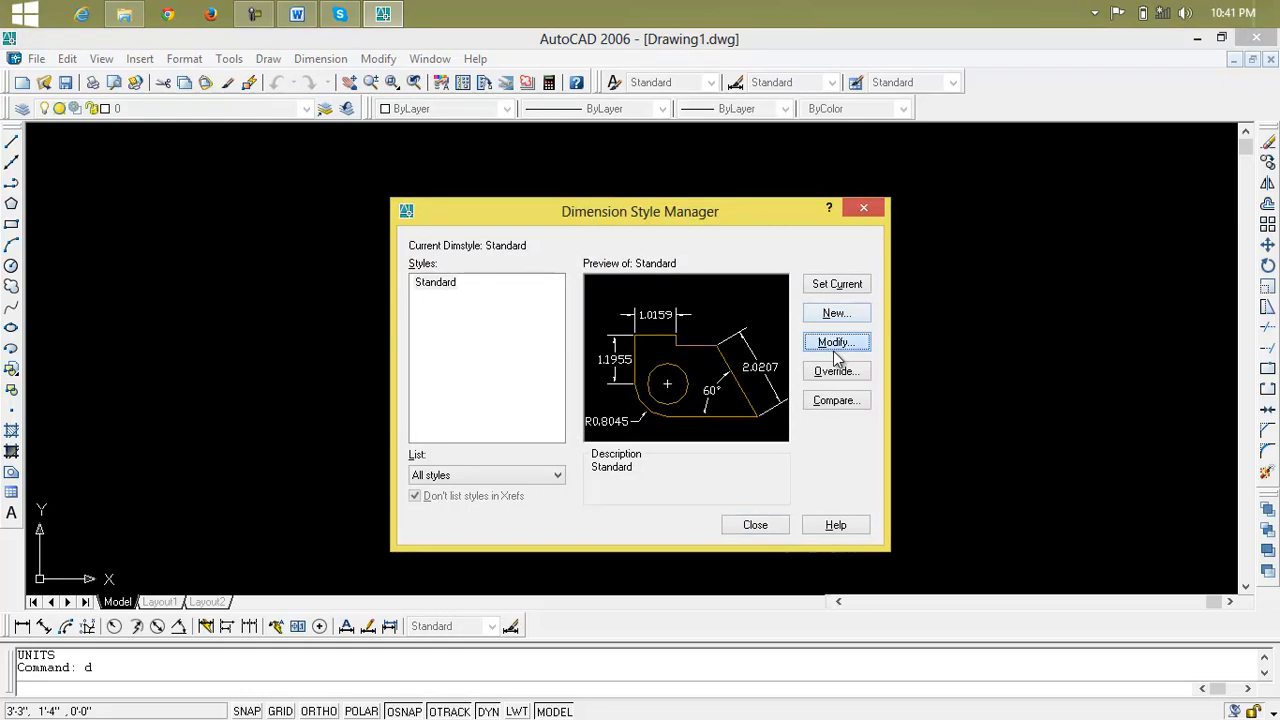
Set the Standard dimension style's linear units to Architectural with 0'-0" precision and make the style current
left_click(563, 252)
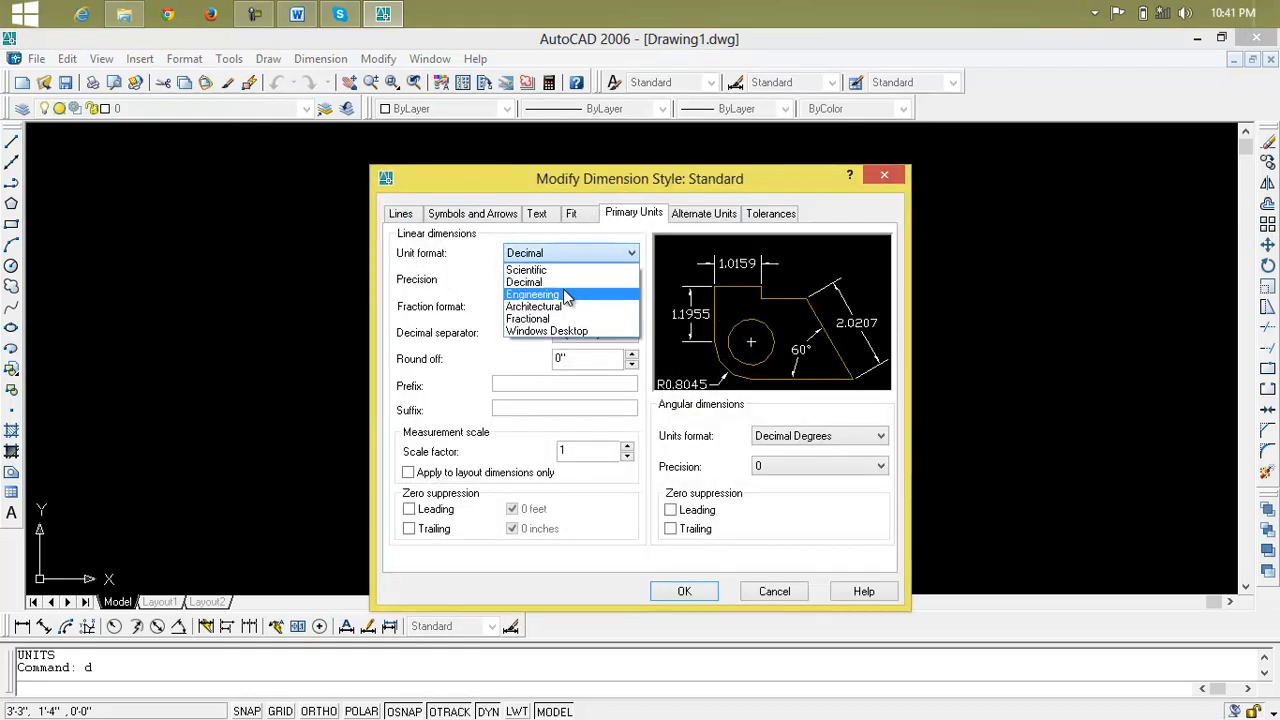
left_click(560, 318)
left_click(560, 253)
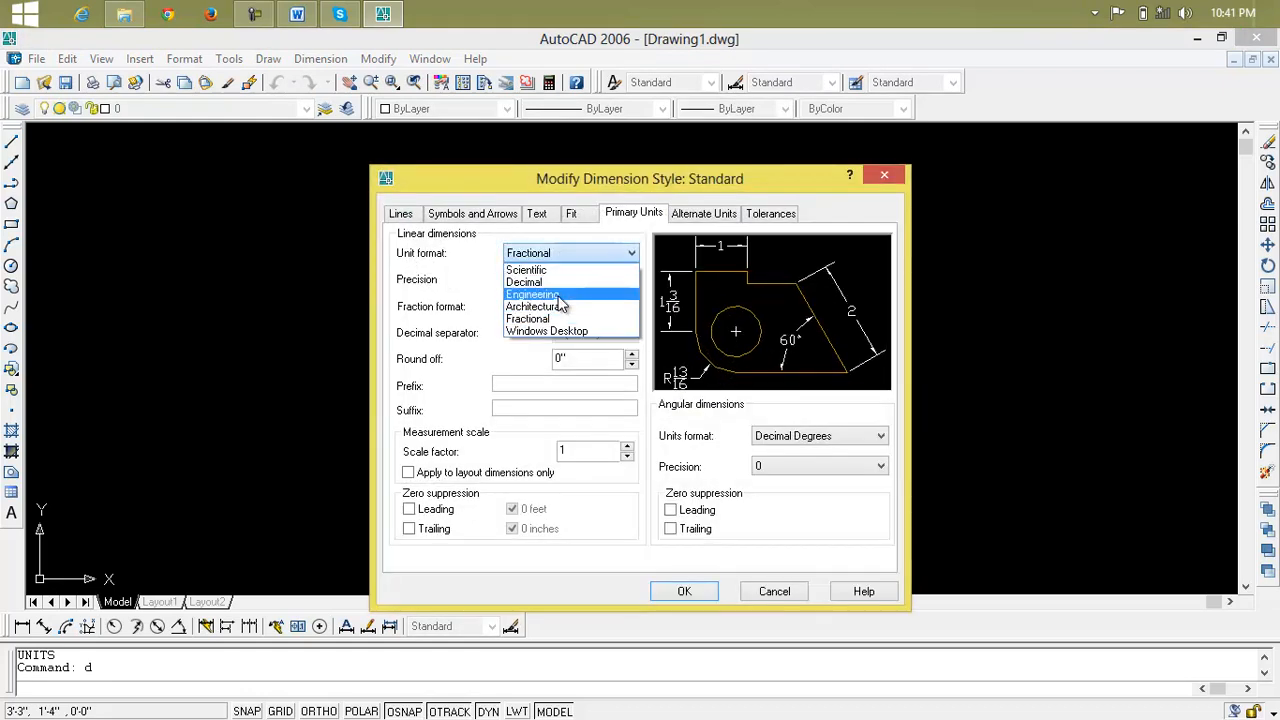
left_click(560, 304)
left_click(560, 280)
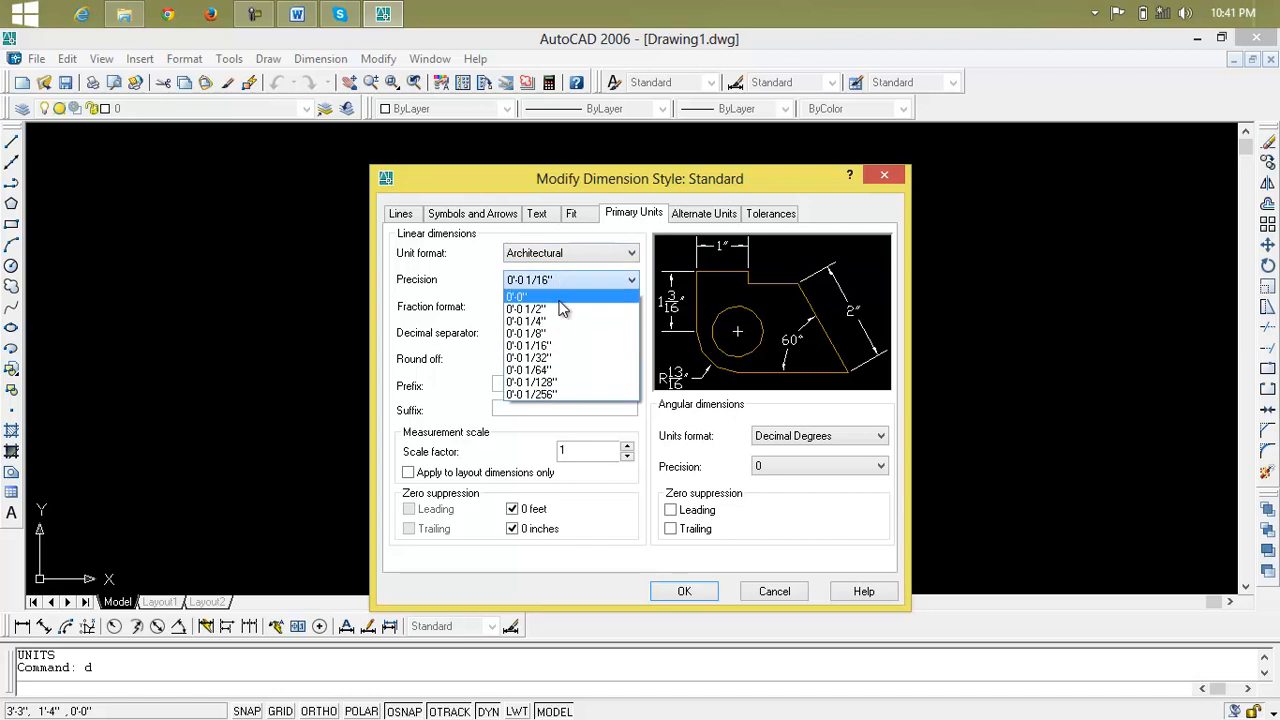
left_click(560, 297)
left_click(695, 591)
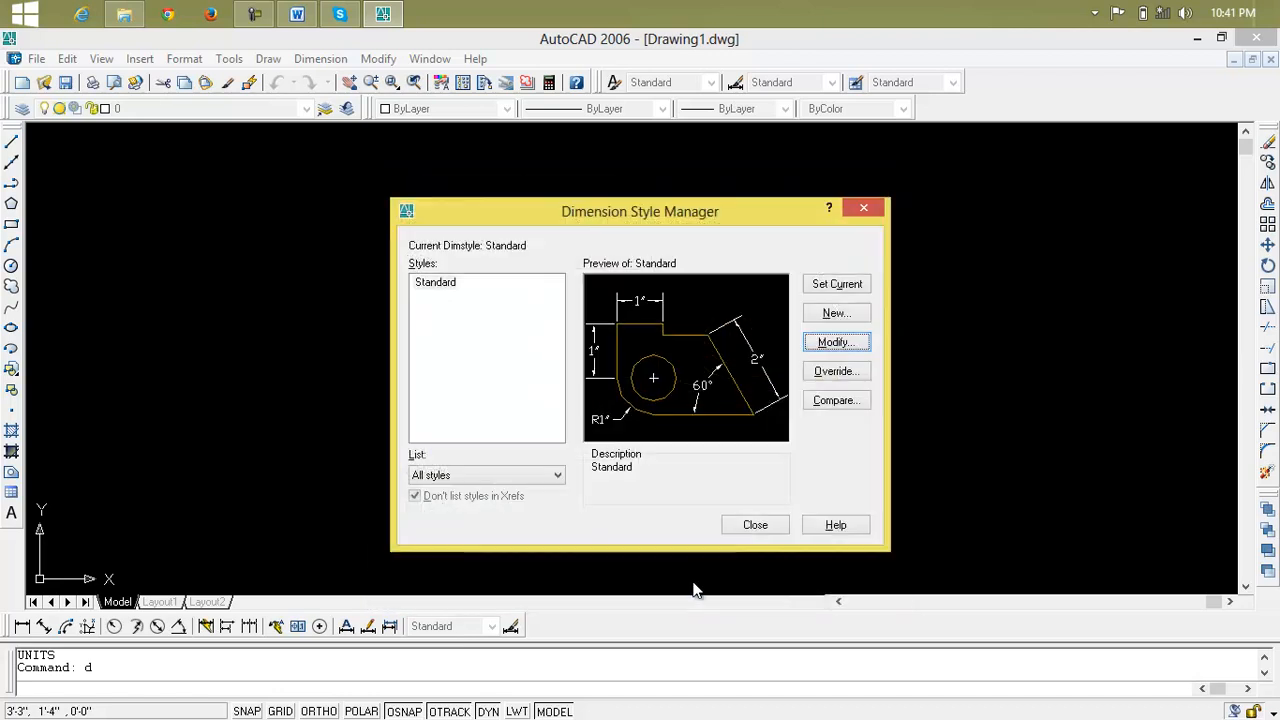
left_click(830, 290)
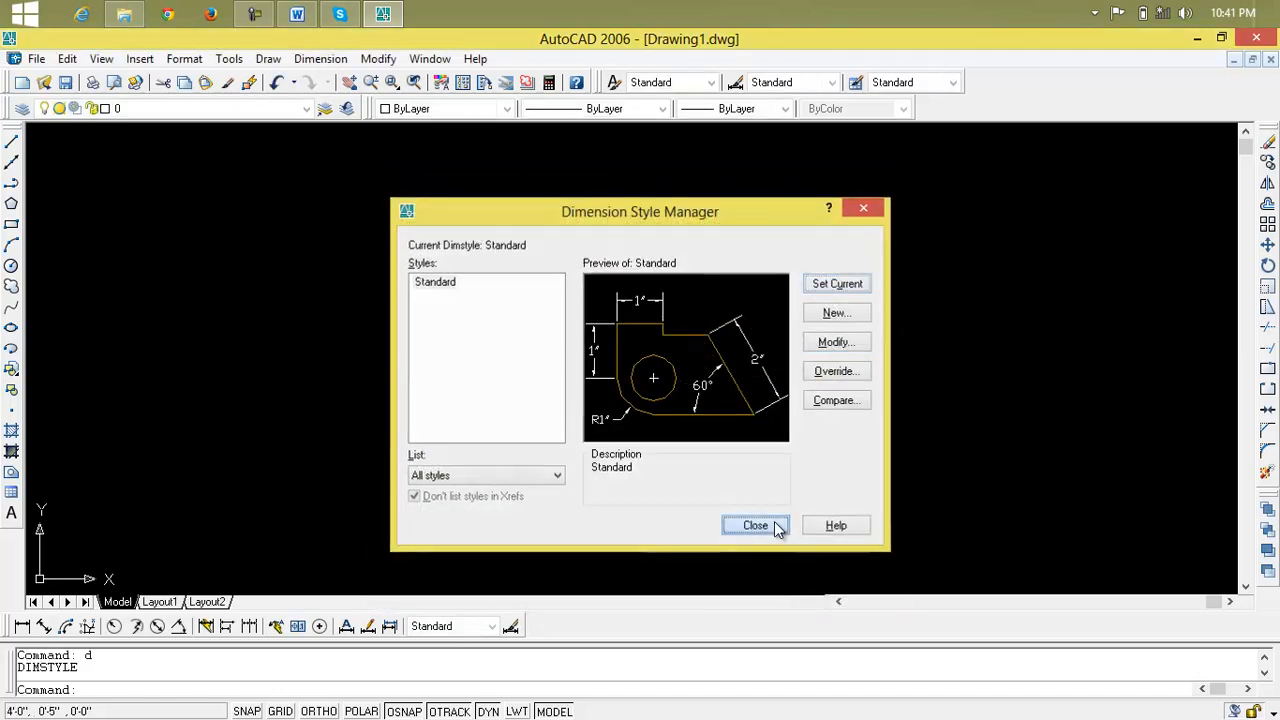
left_click(776, 526)
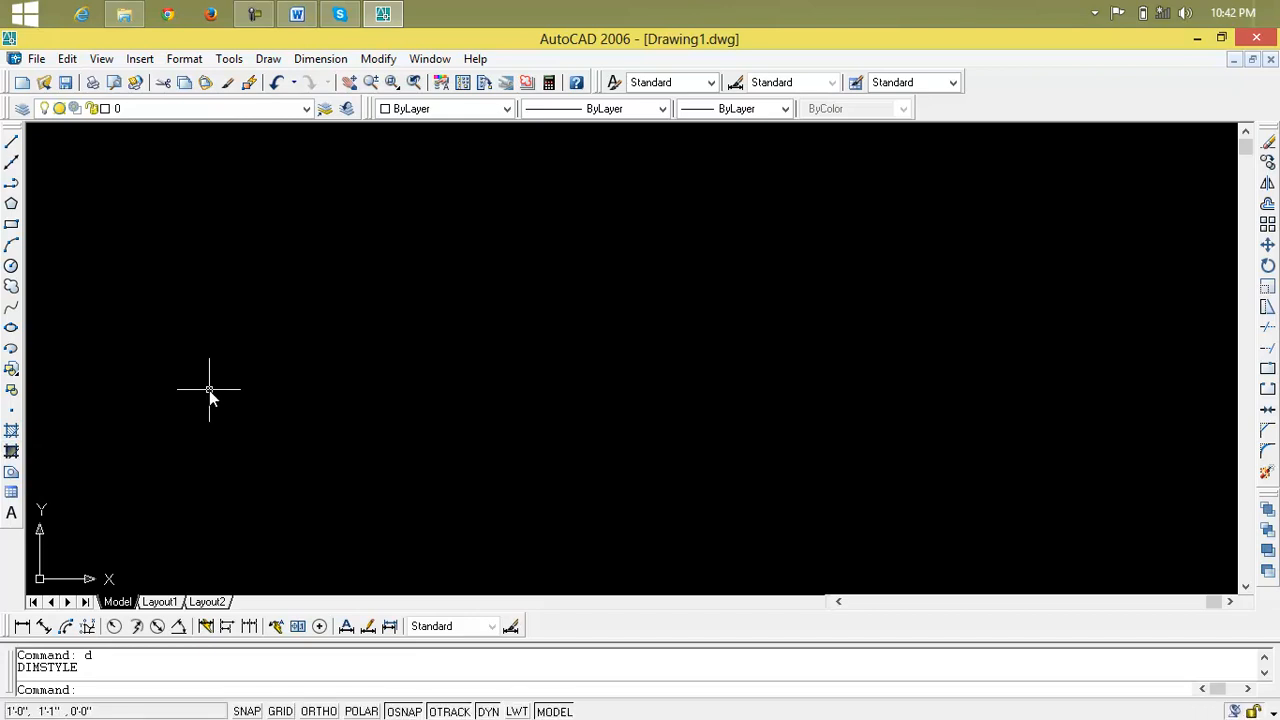
type("g")
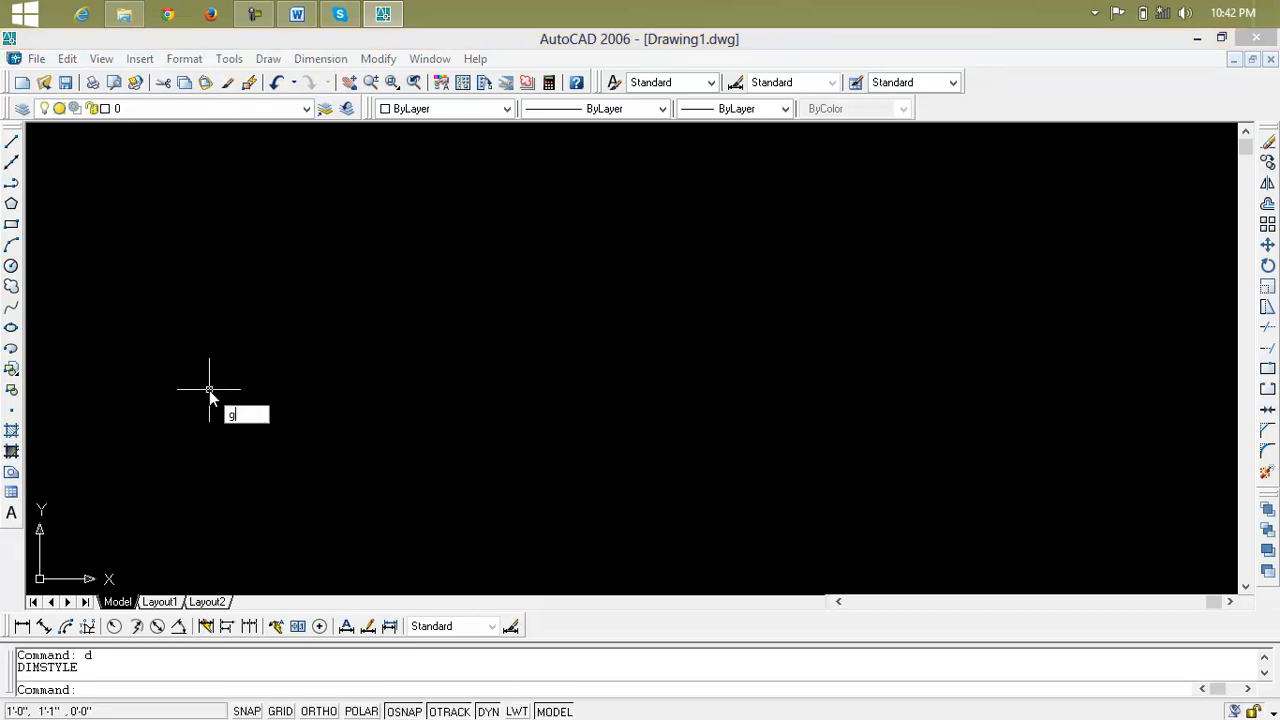
key("Return")
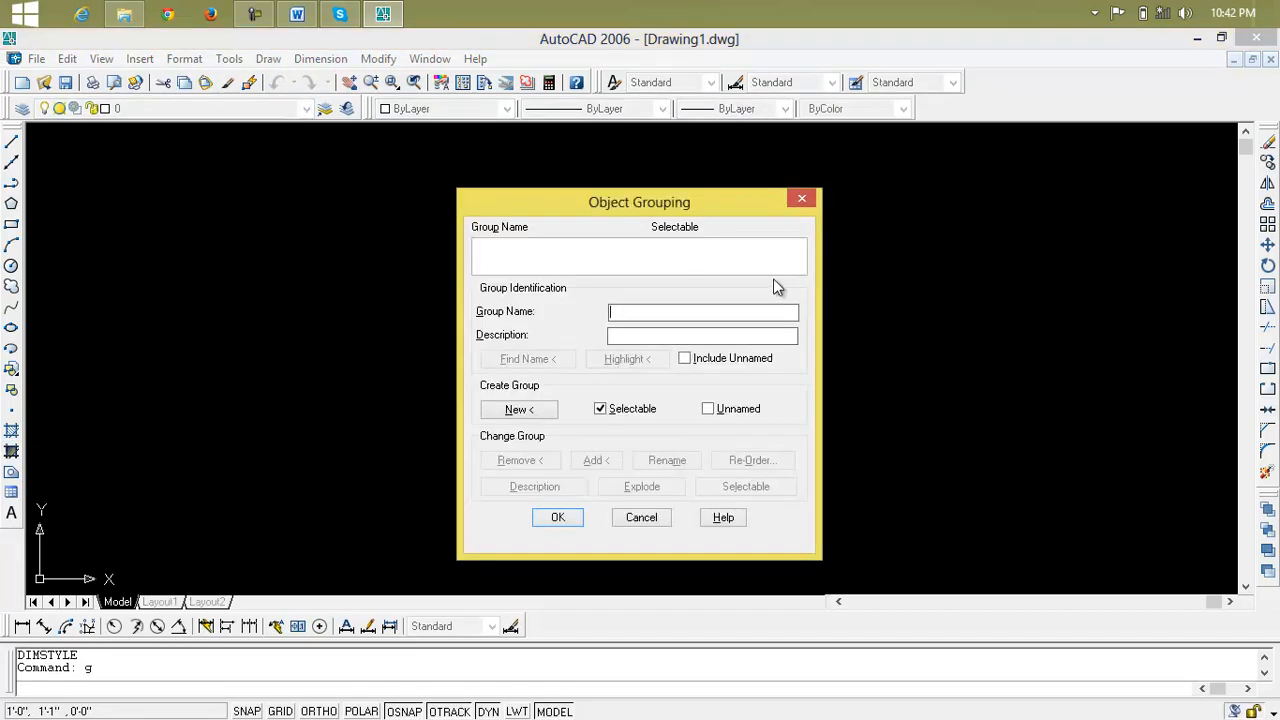
left_click(800, 196)
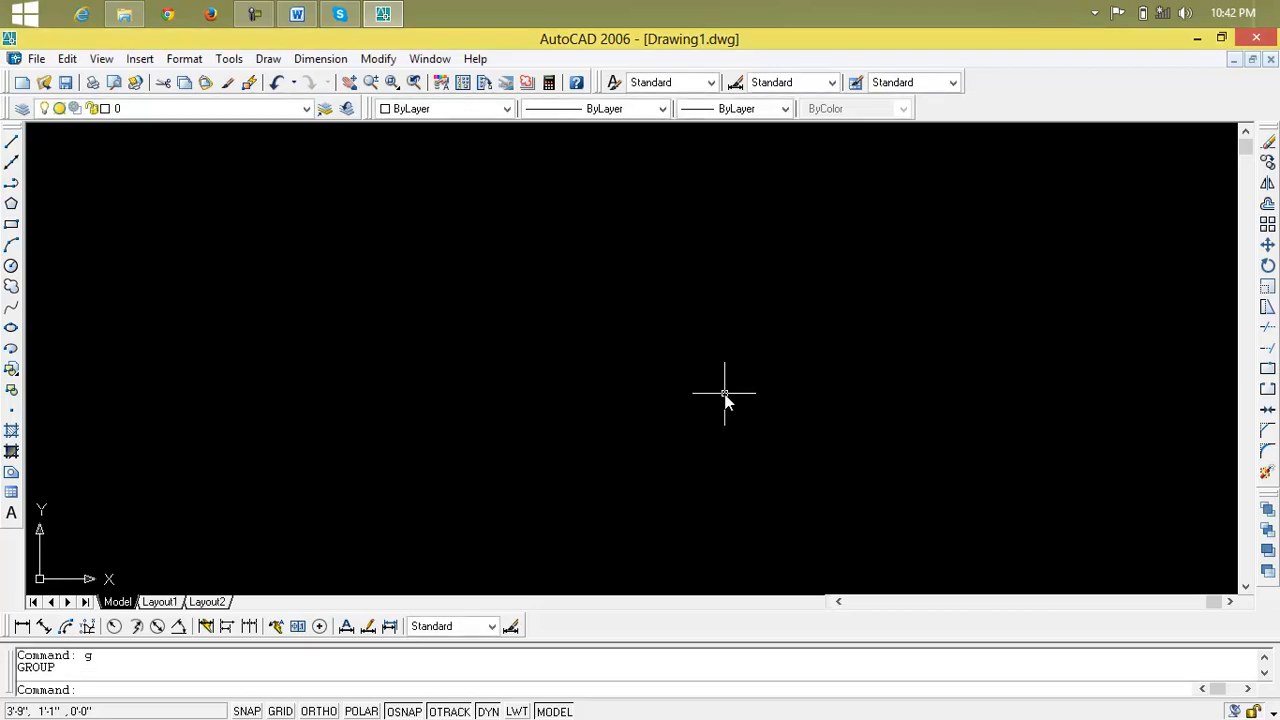
type("gre")
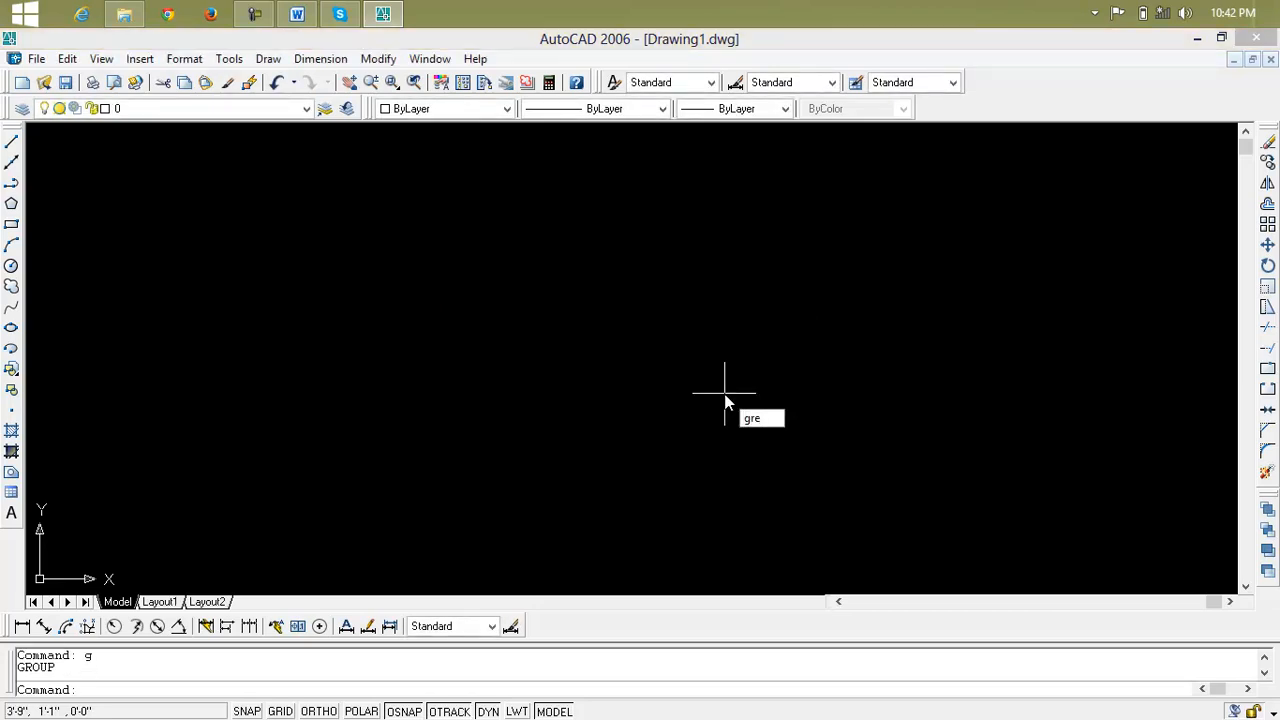
key("Return")
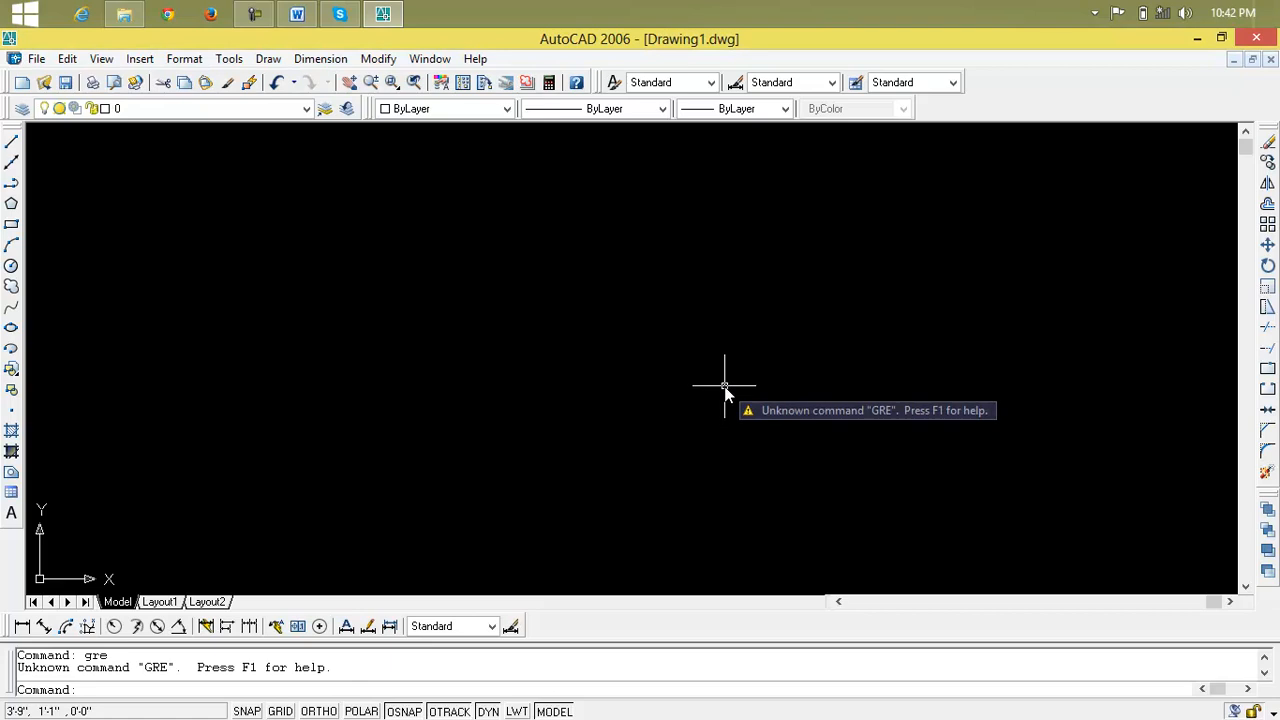
key("Escape")
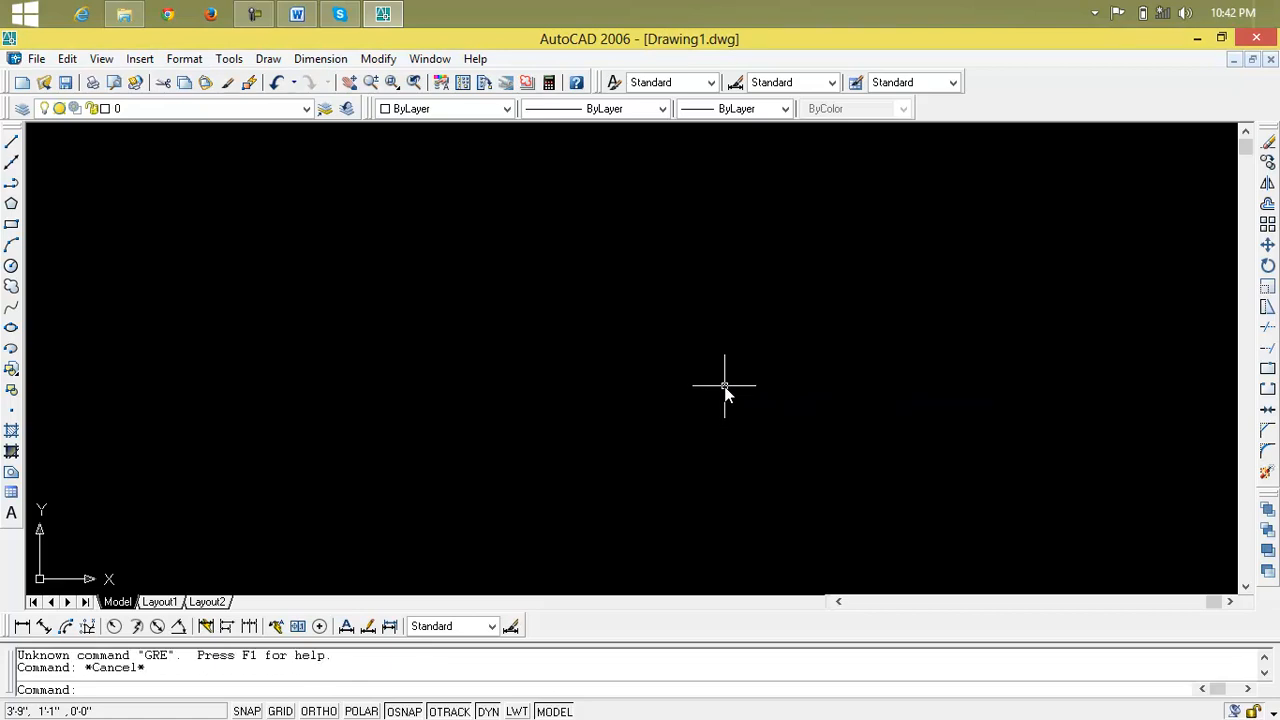
left_click(255, 13)
left_click(1120, 671)
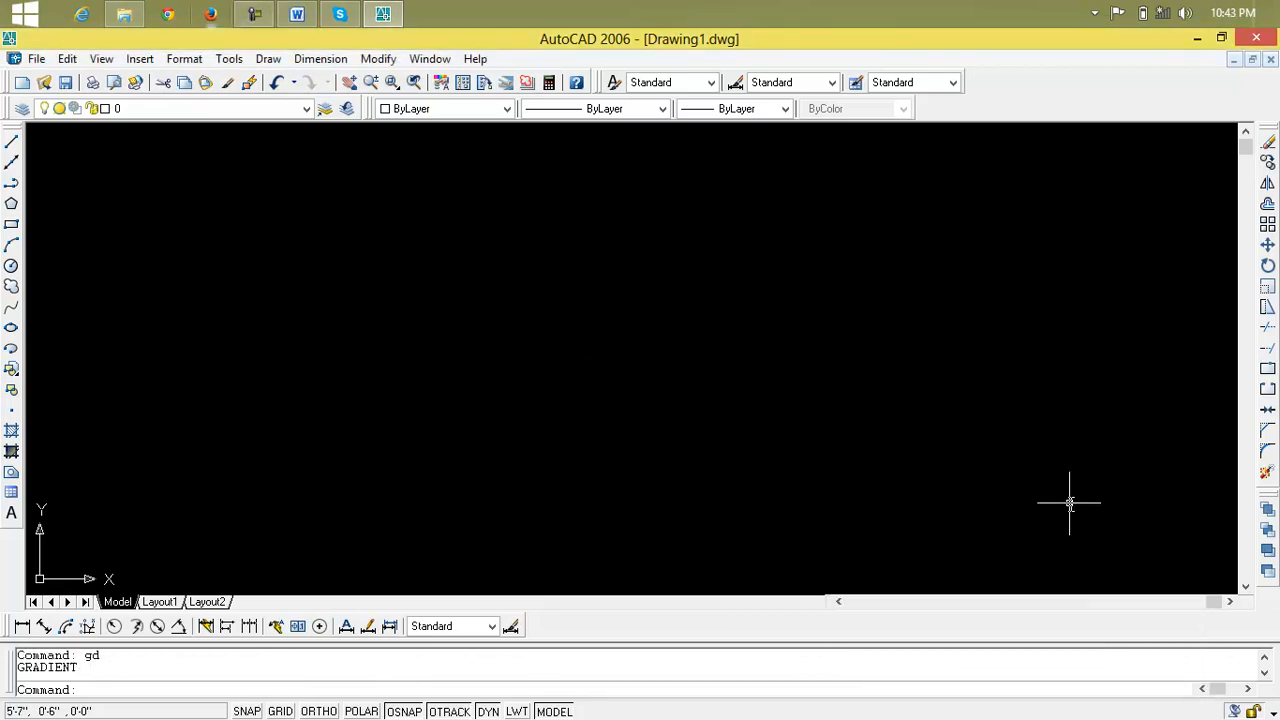
View the gradient fill settings with the GD command and close them without applying anything
type("g")
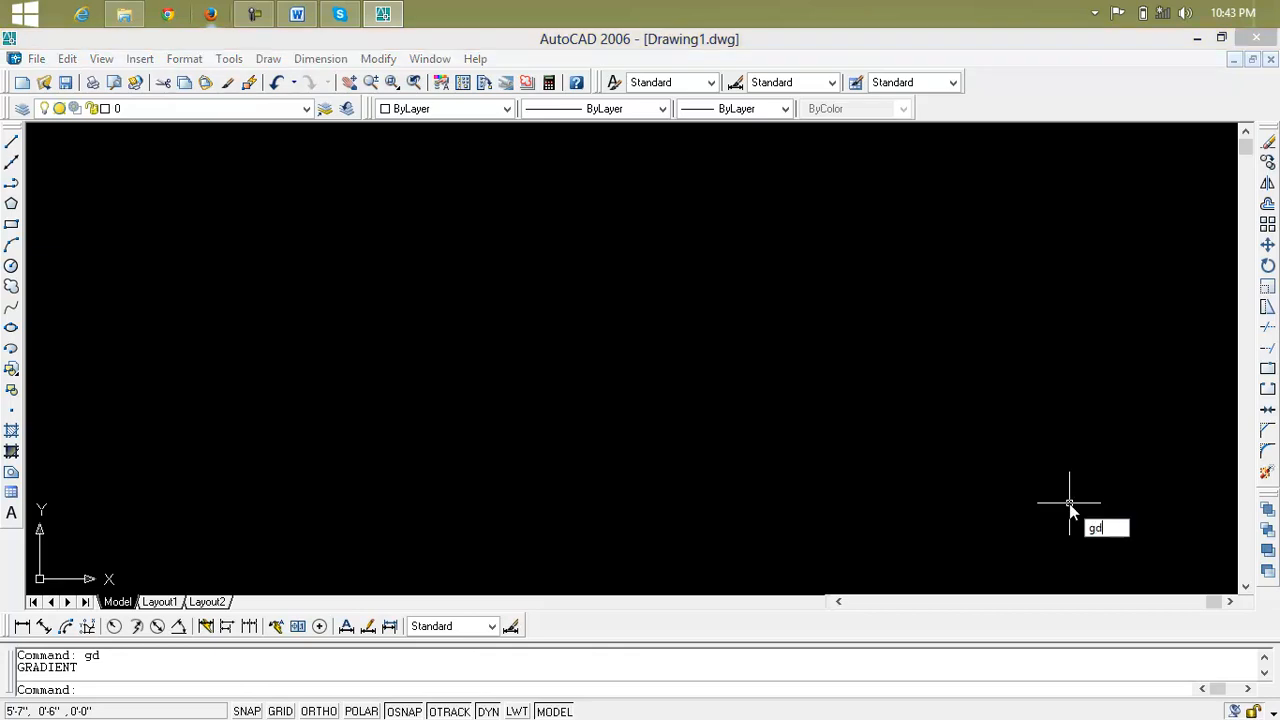
type("d")
key("Return")
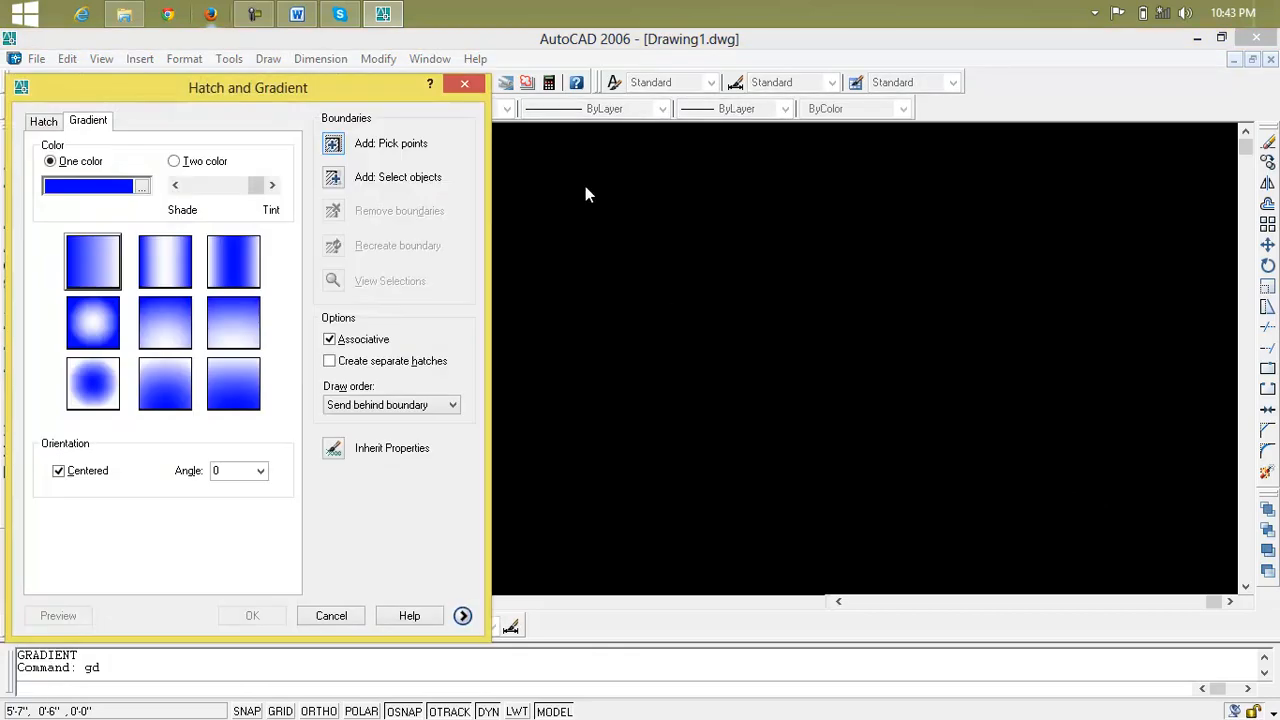
left_click(465, 85)
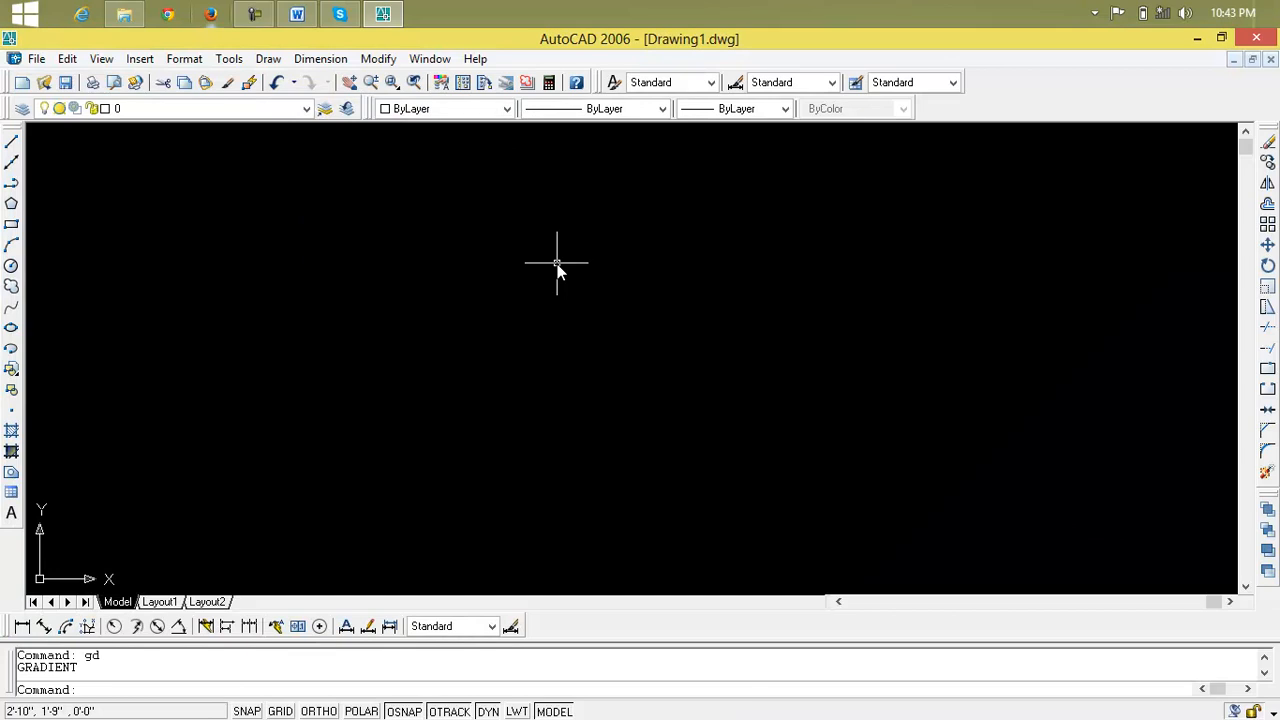
View the hatch pattern settings with the H command and close them without applying anything
type("h")
key("Return")
left_click_drag(308, 97, 517, 92)
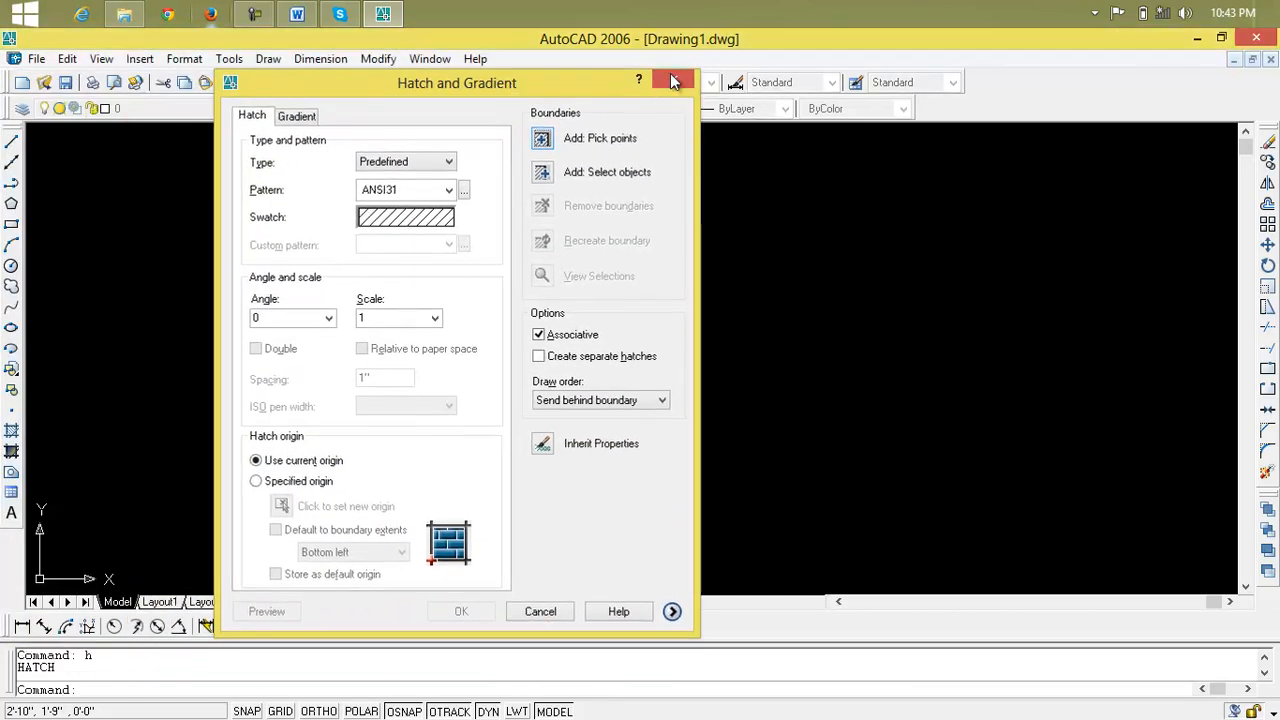
left_click(673, 82)
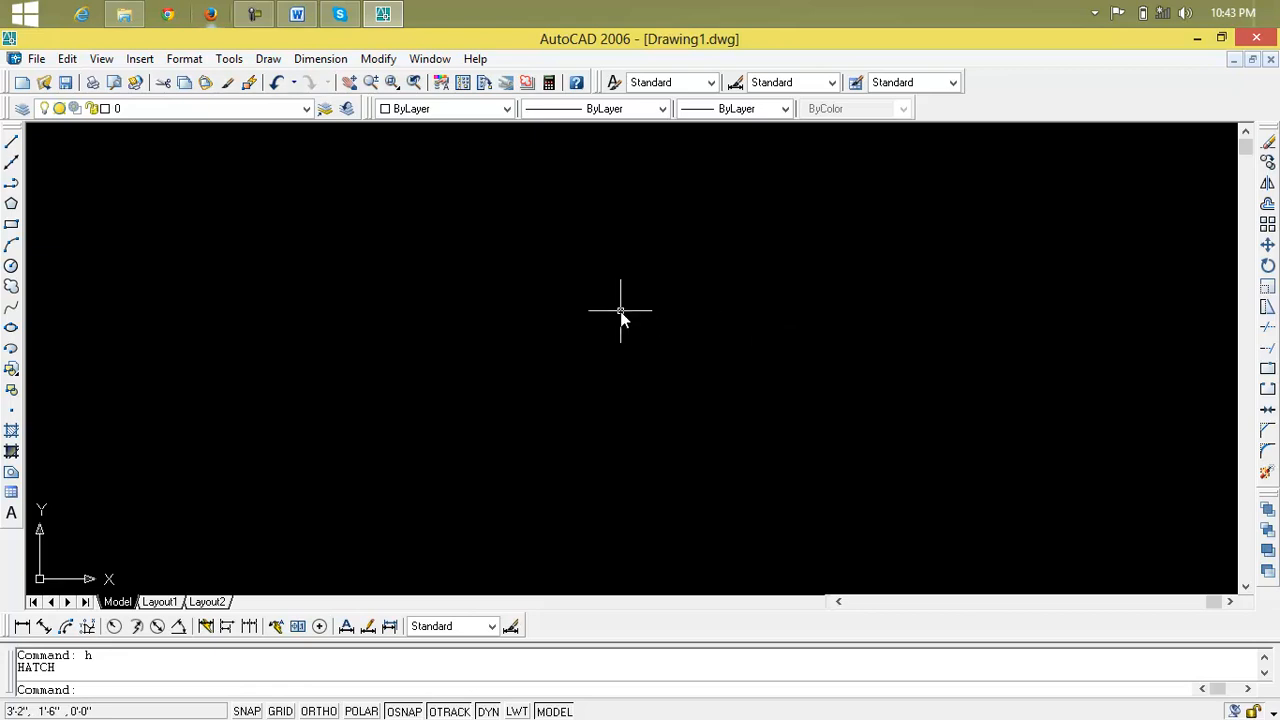
Draw a rectangle 20' wide and 12' high using relative coordinates for the opposite corner
left_click(11, 224)
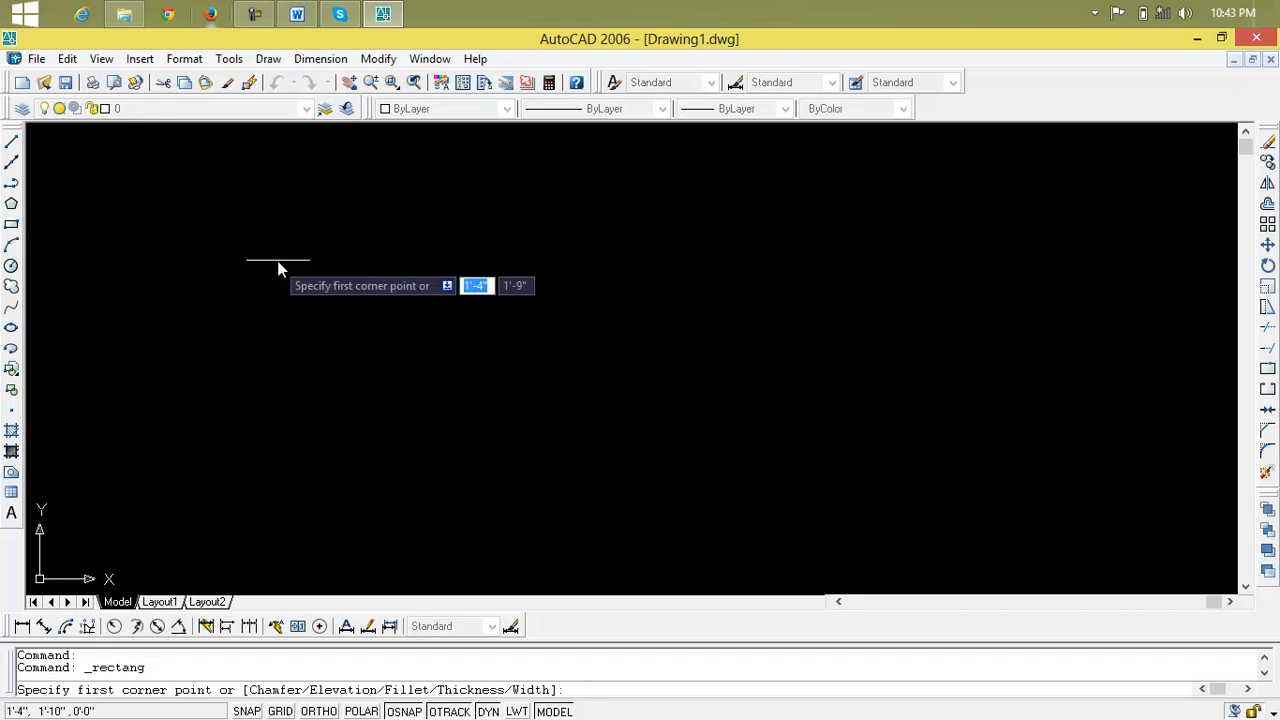
left_click(291, 222)
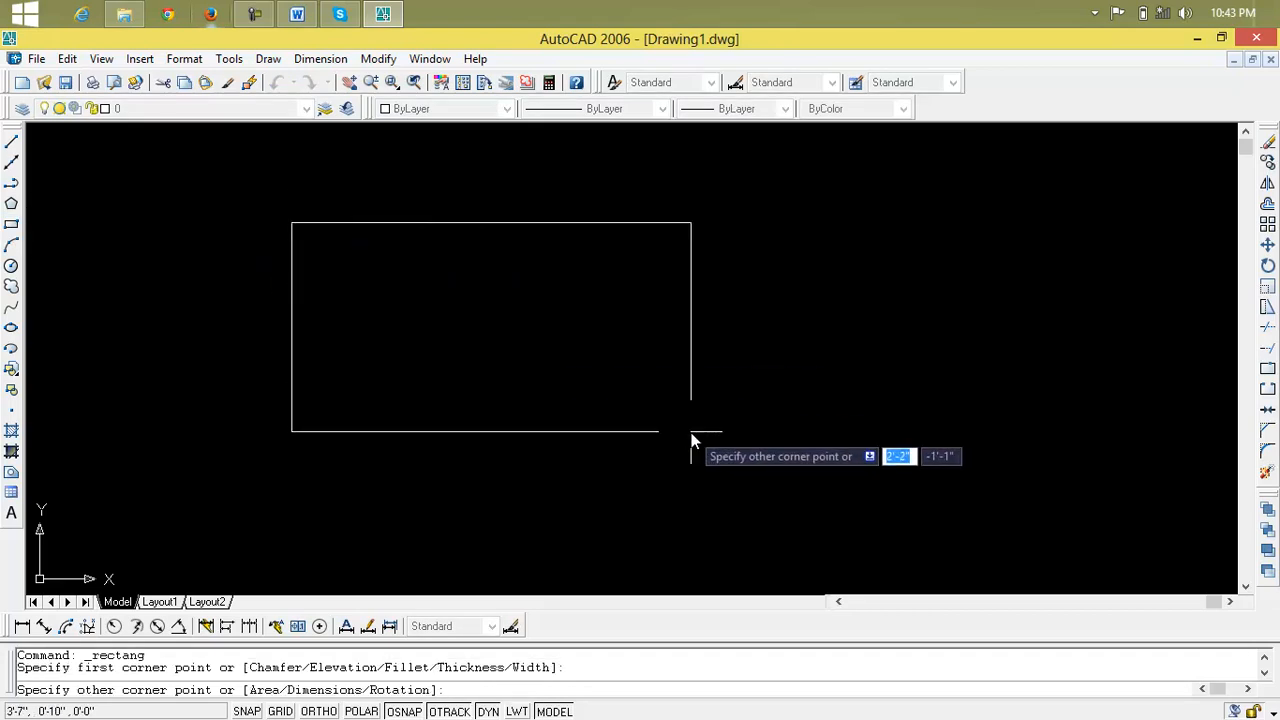
type("@")
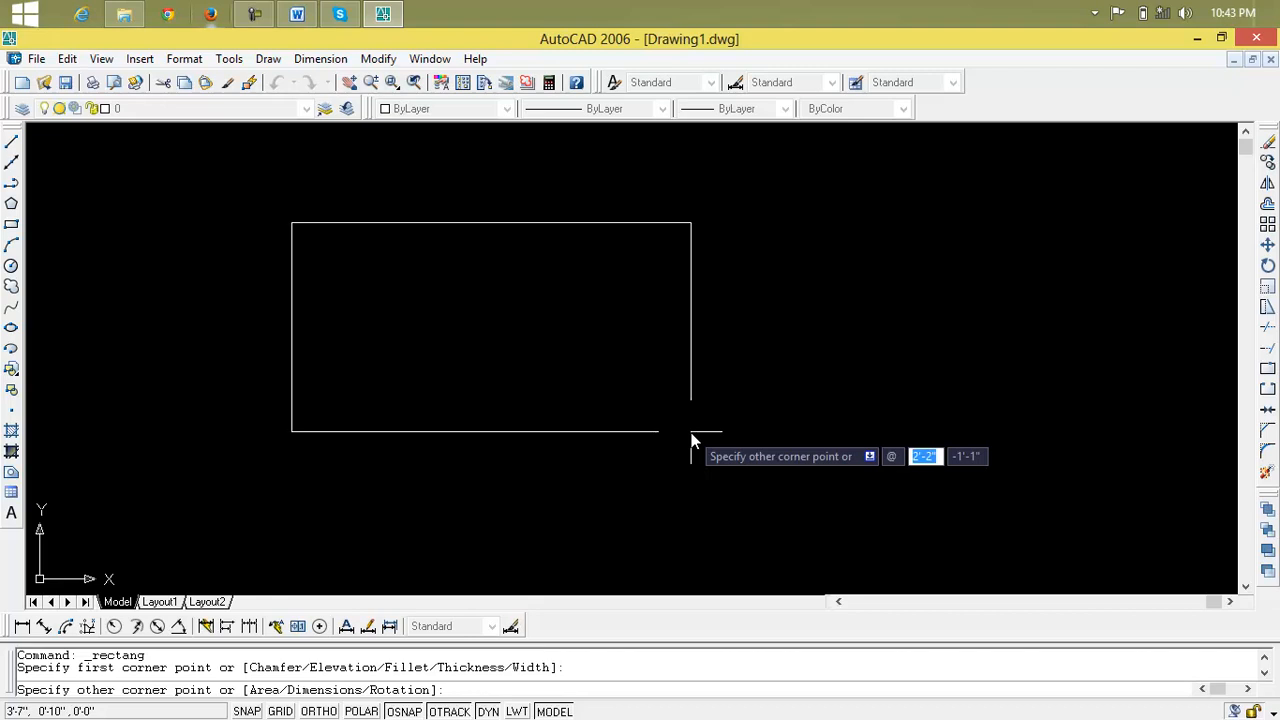
type("20")
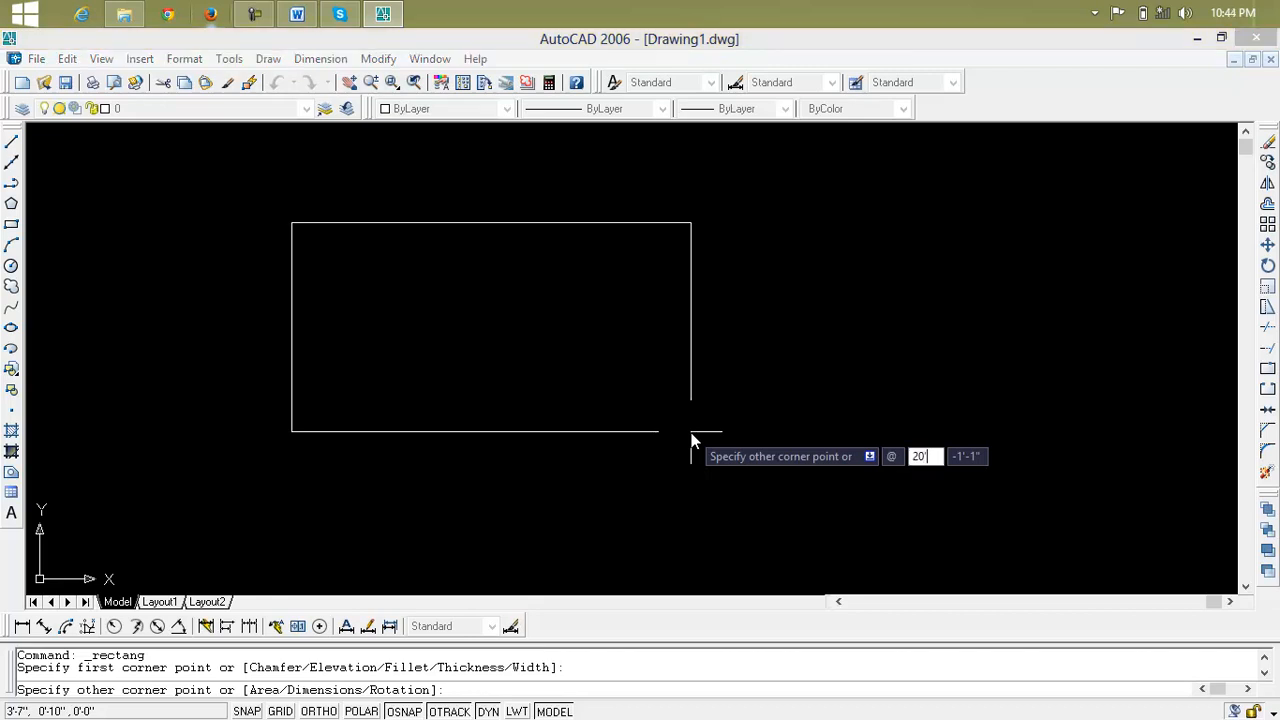
key("Tab")
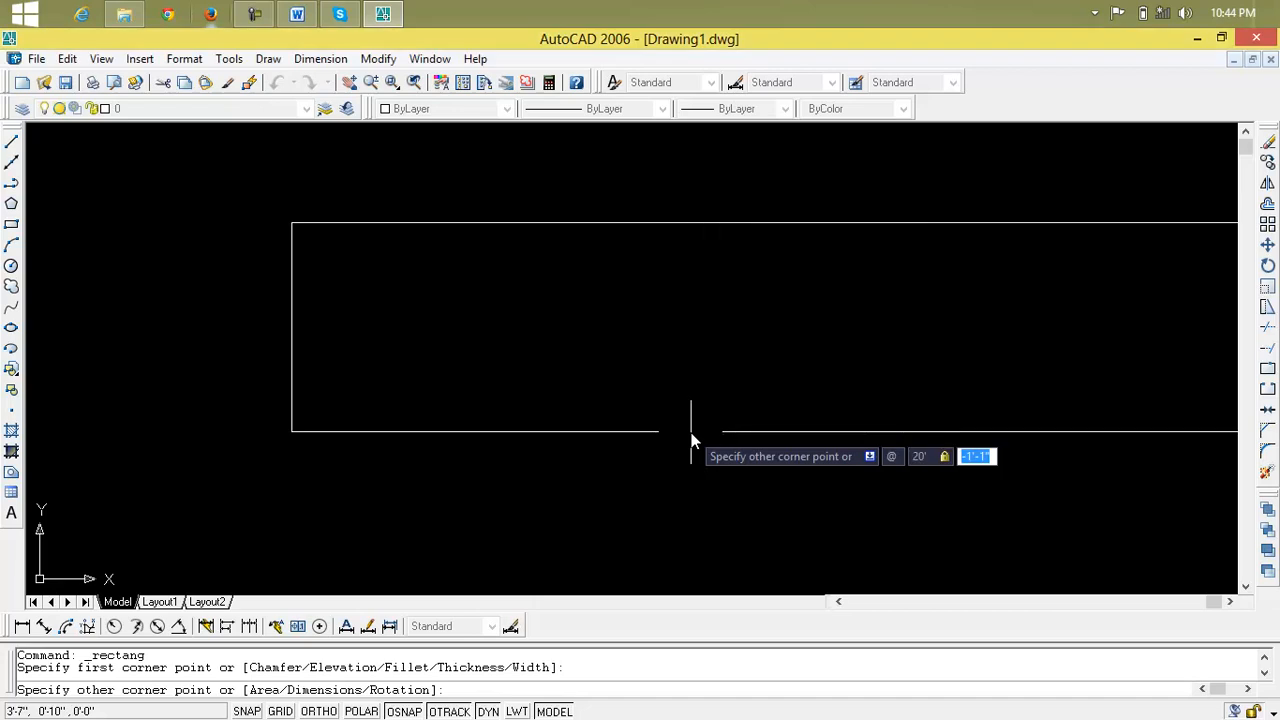
type("12")
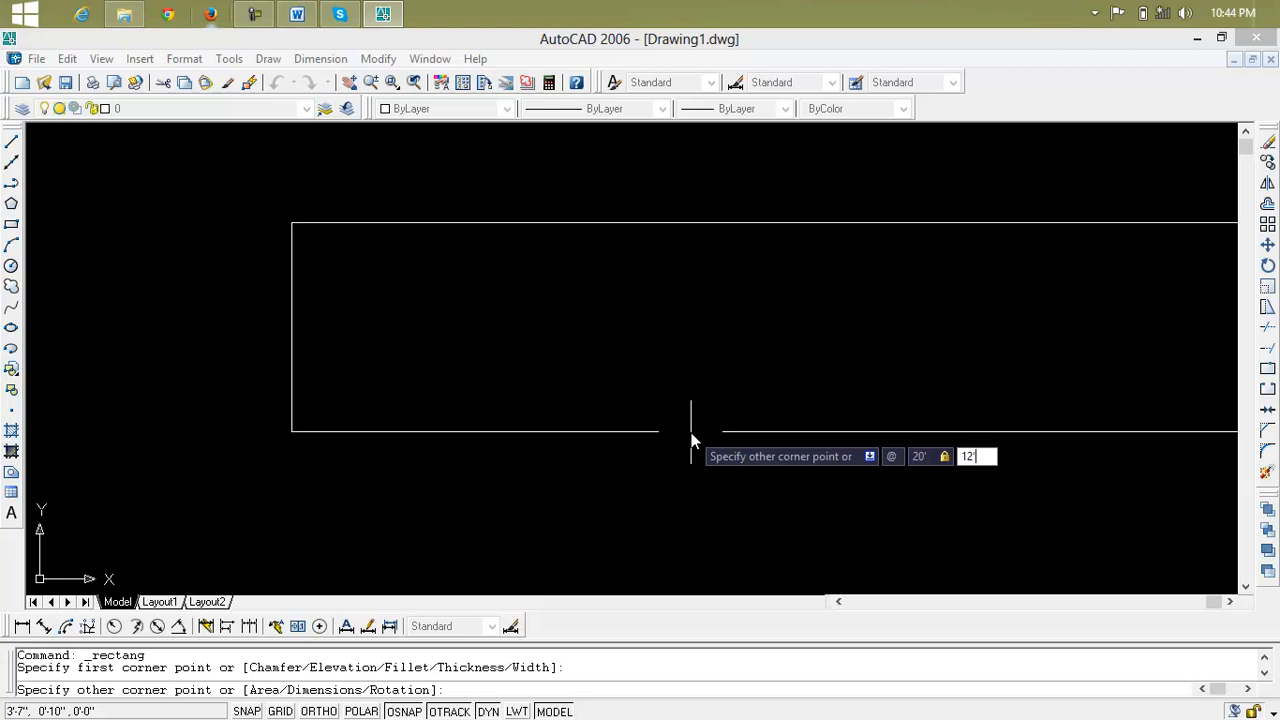
key("Return")
Turn off the display of the UCS icon at the UCS origin point
type("z")
key("Return")
type("a")
key("Return")
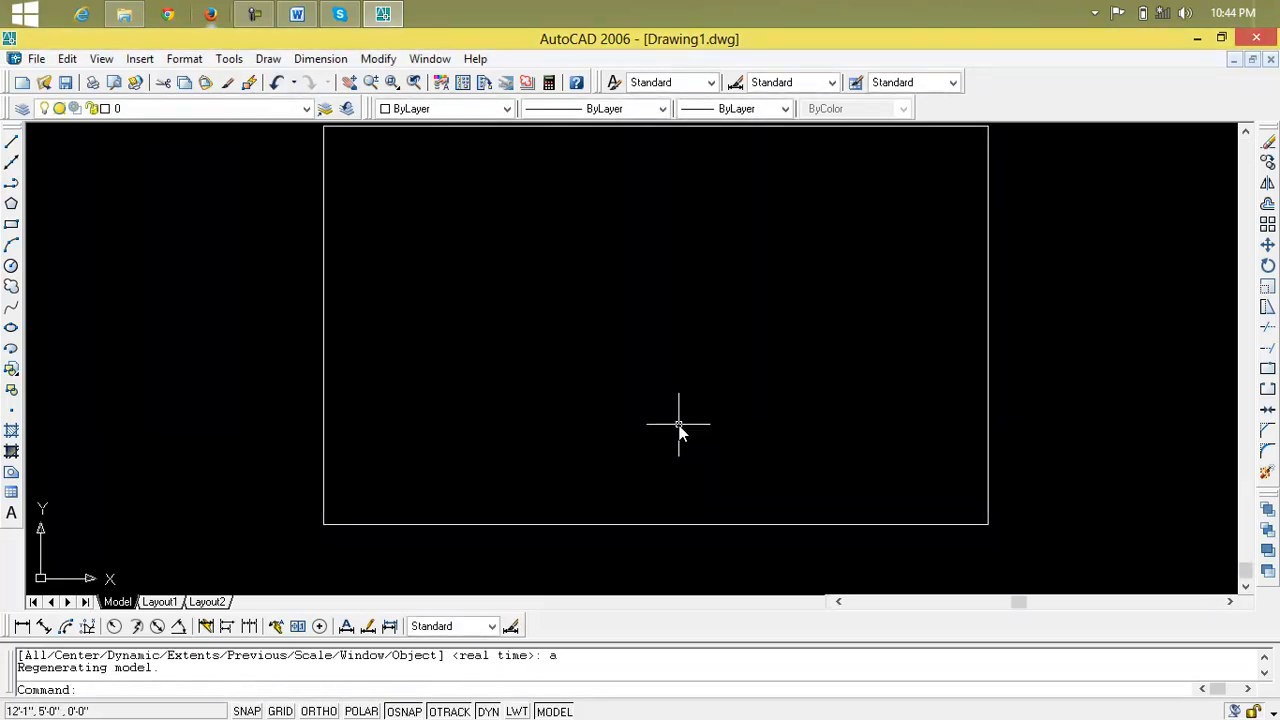
scroll(677, 420, "up", 2)
scroll(677, 410, "down", 6)
middle_click_drag(677, 405, 584, 328)
scroll(584, 328, "up", 2)
type("uc")
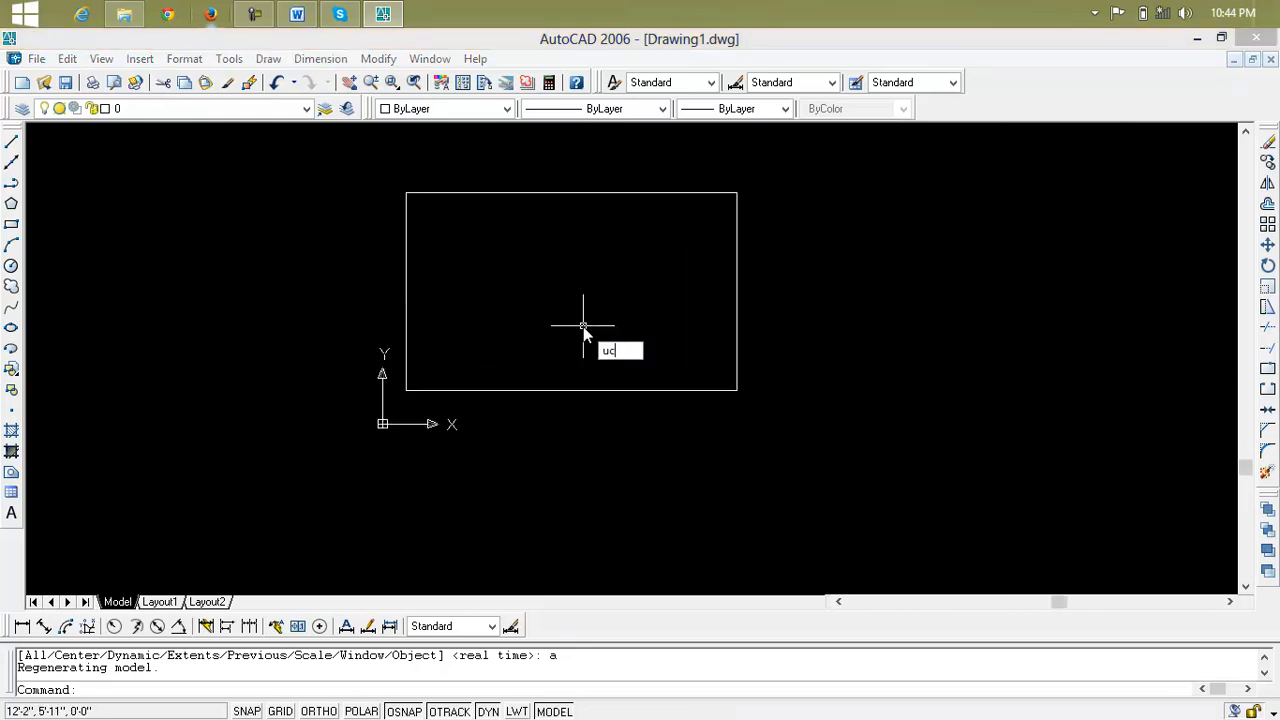
key("Return")
left_click(502, 347)
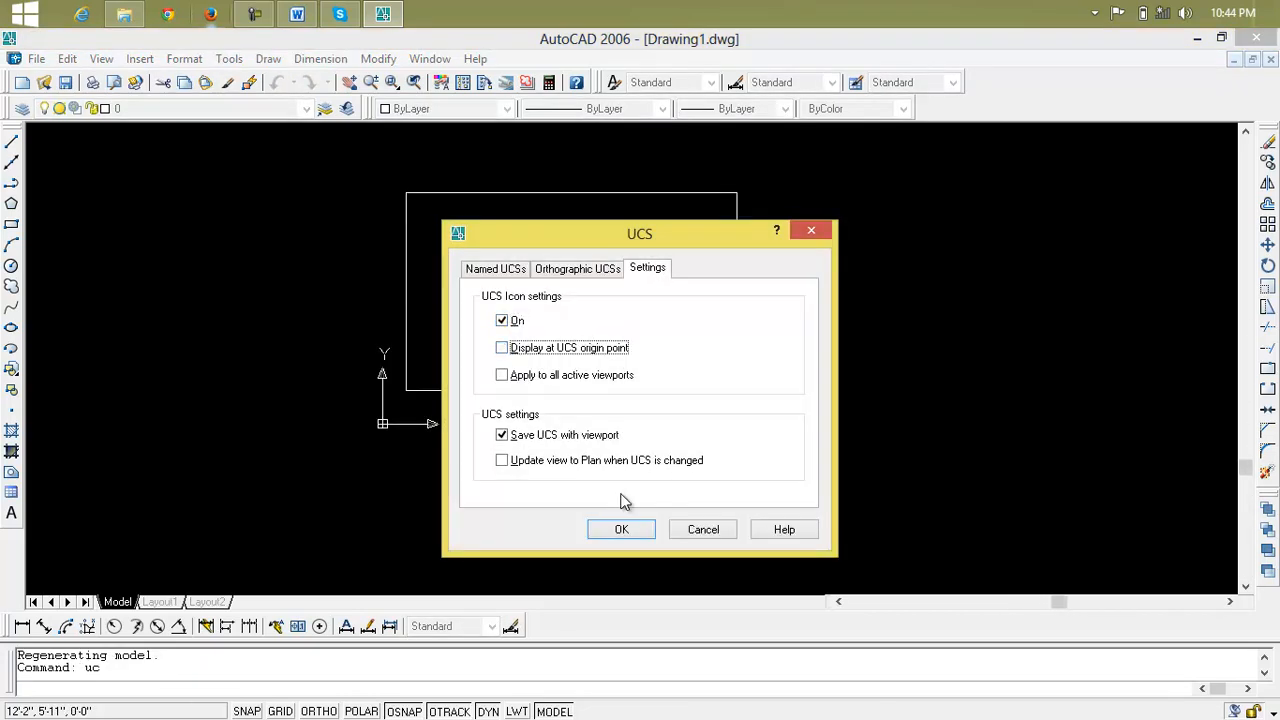
left_click(633, 527)
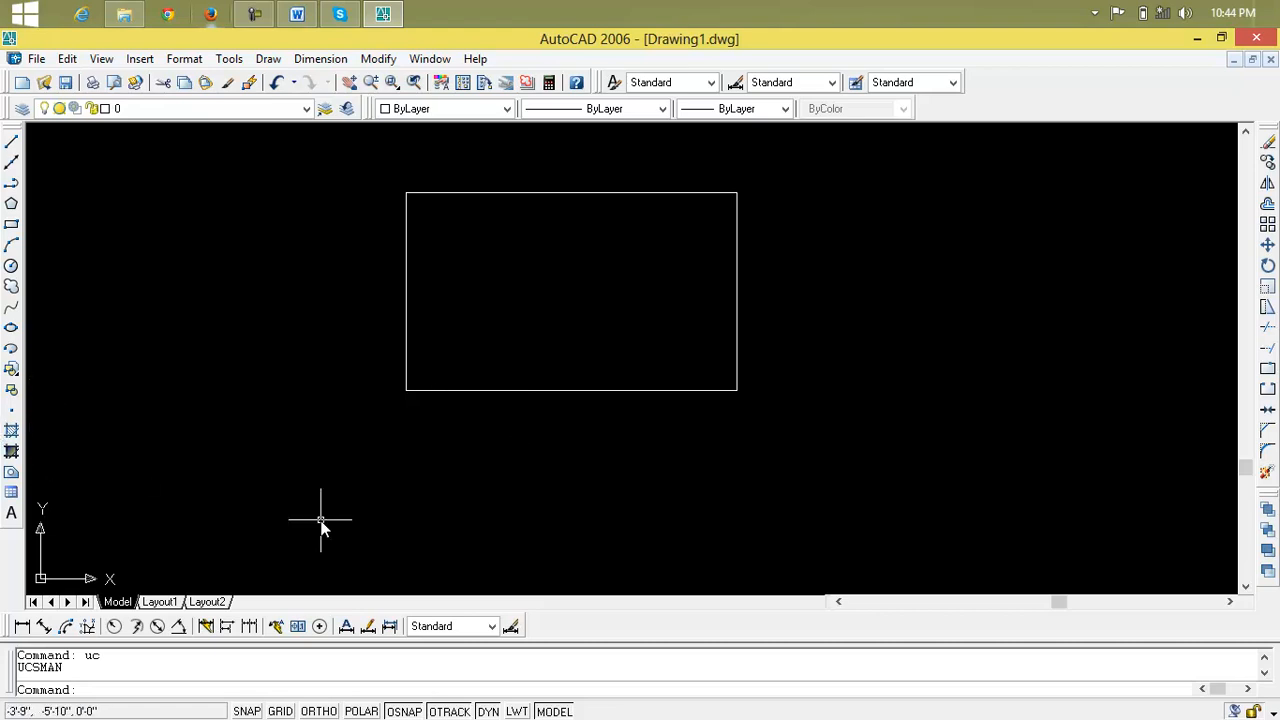
Try to set up an ANSI31 hatch by selecting the rectangle as the boundary object
type("h")
key("Return")
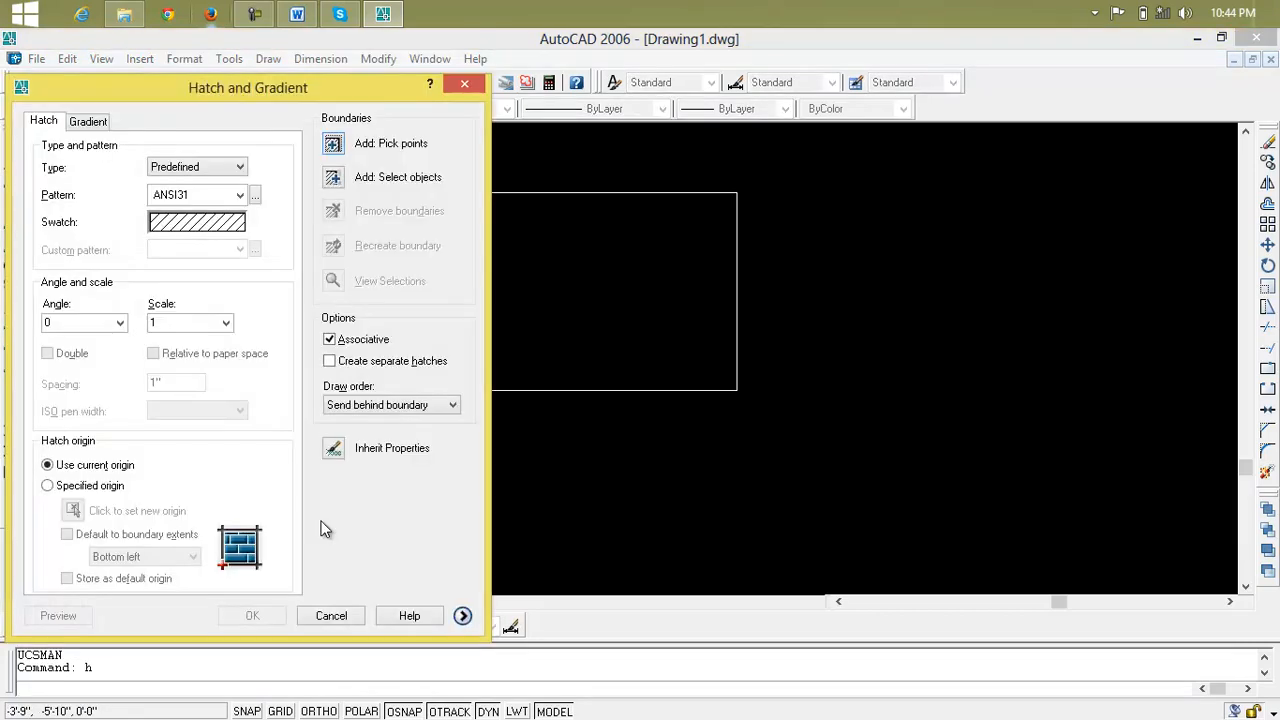
mouse_move(329, 81)
left_mouse_down()
mouse_move(600, 130)
mouse_move(944, 97)
mouse_move(1017, 60)
left_mouse_up()
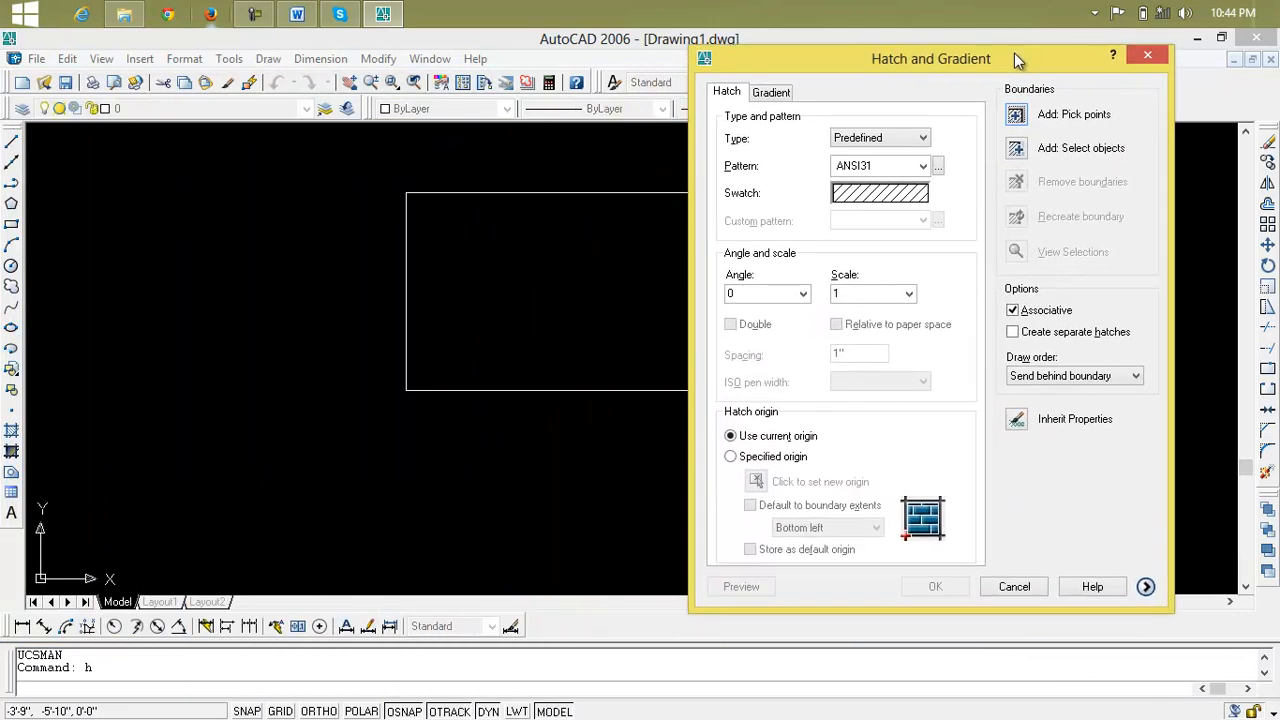
left_click(1016, 149)
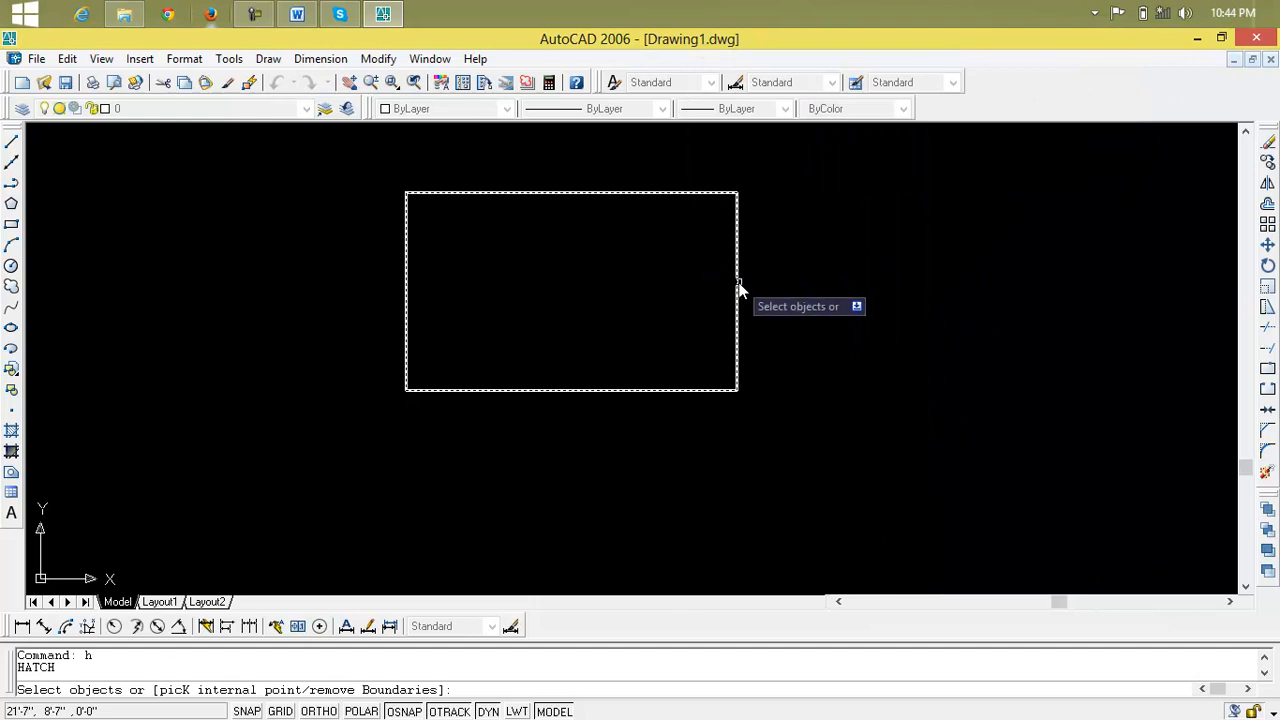
left_click(734, 282)
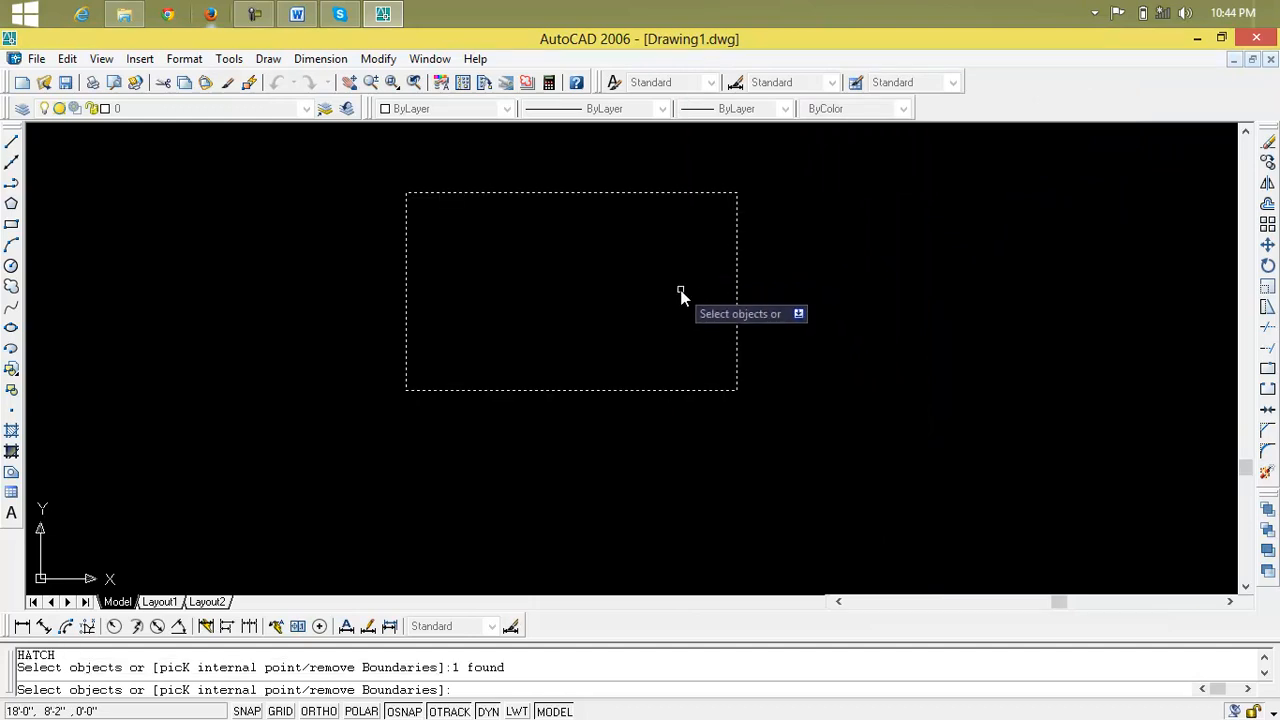
right_click(680, 292)
left_click(705, 303)
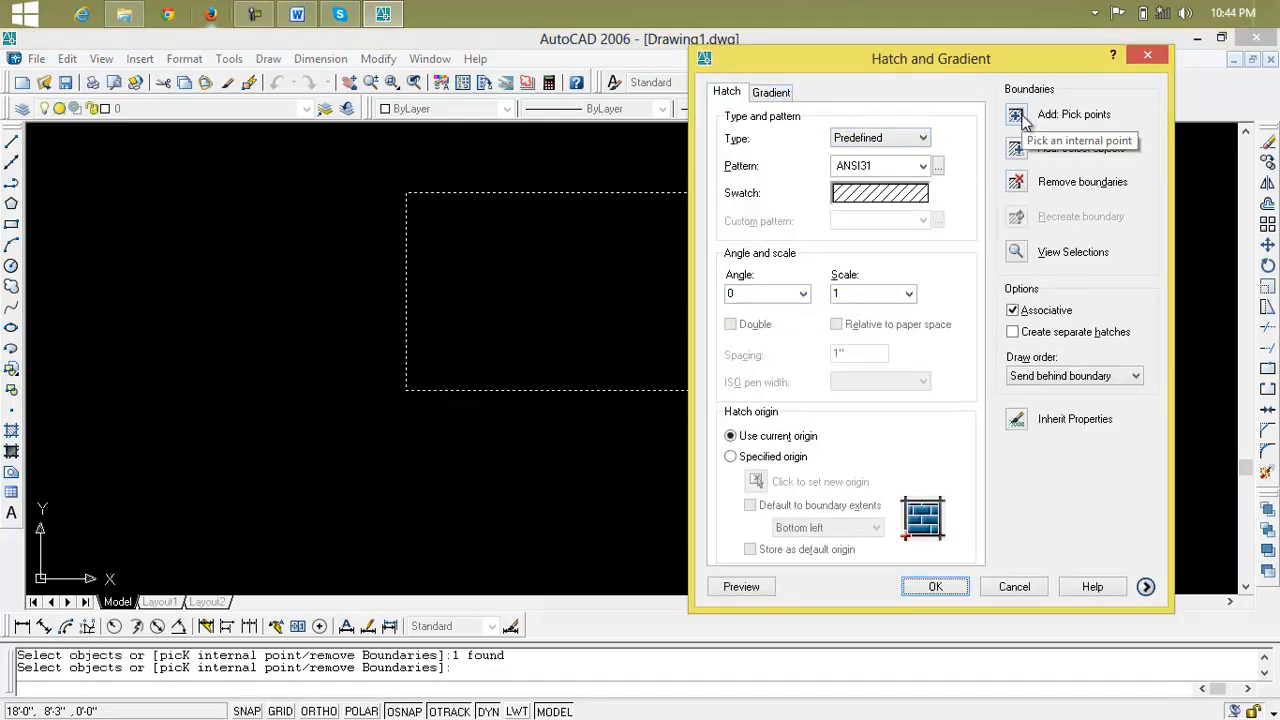
key("Escape")
key("Escape")
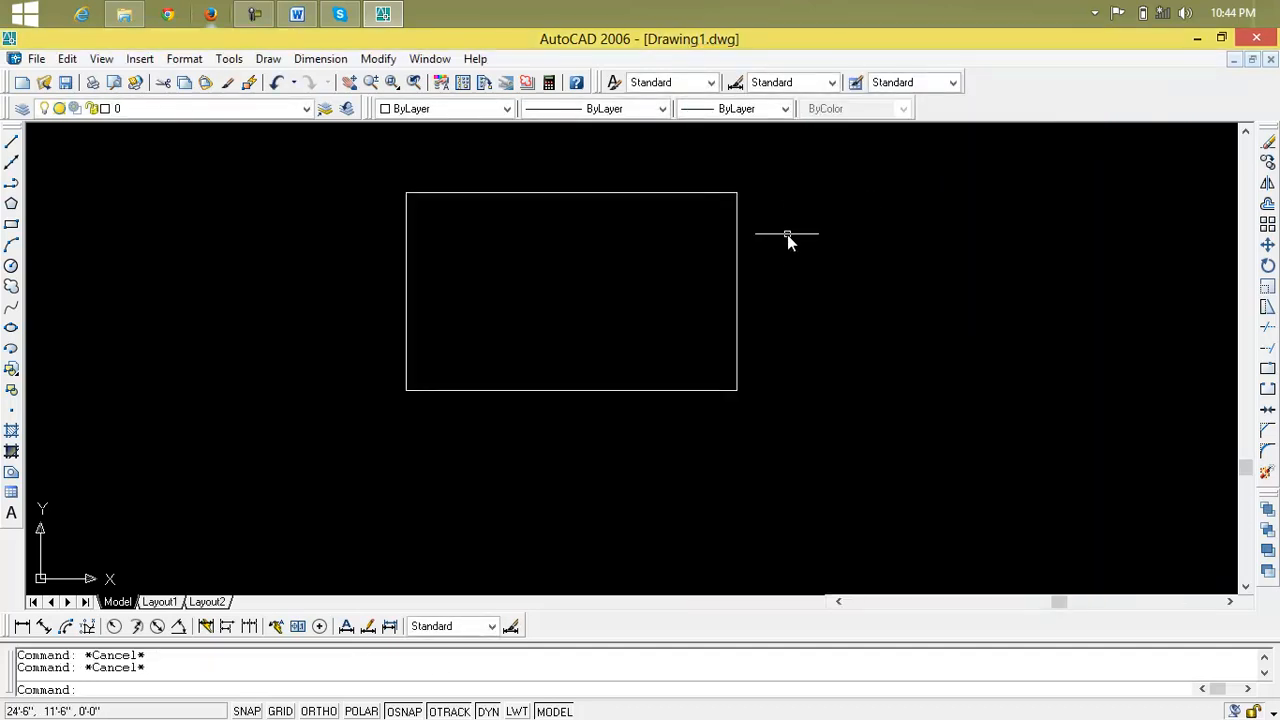
Try to set up an ANSI31 hatch by picking an internal point inside the rectangle
type("h")
key("Return")
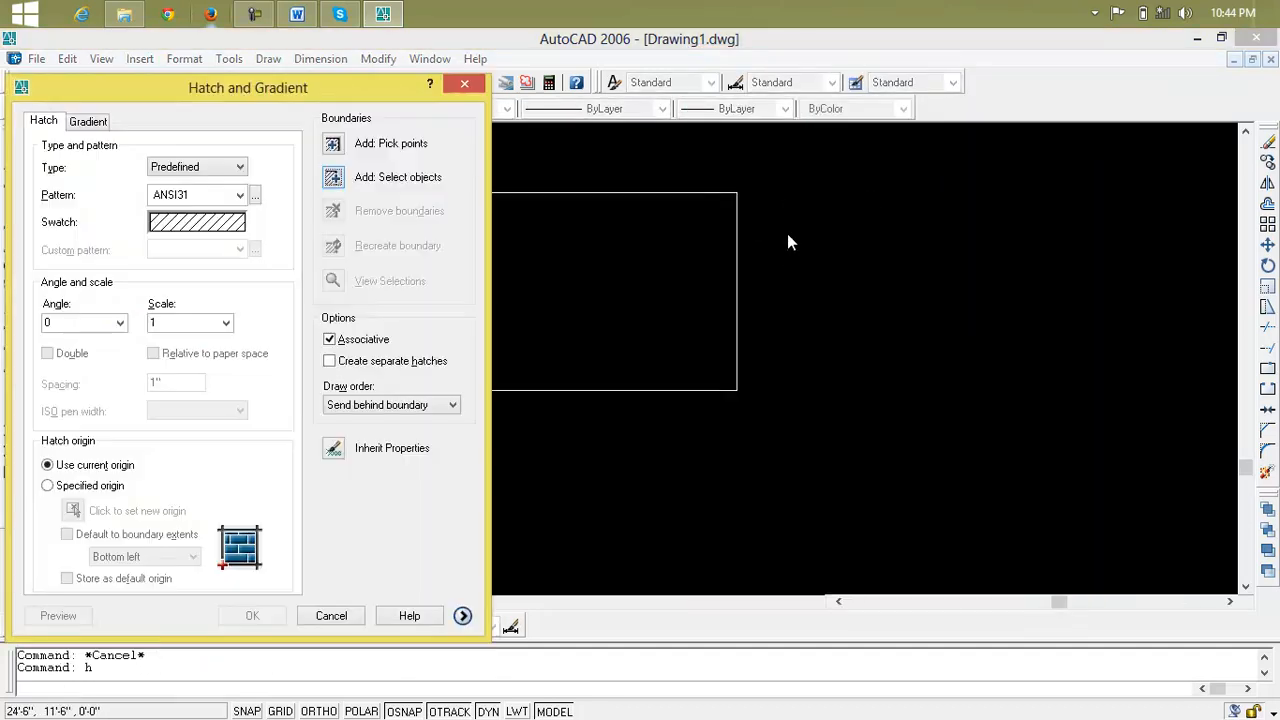
left_click(335, 144)
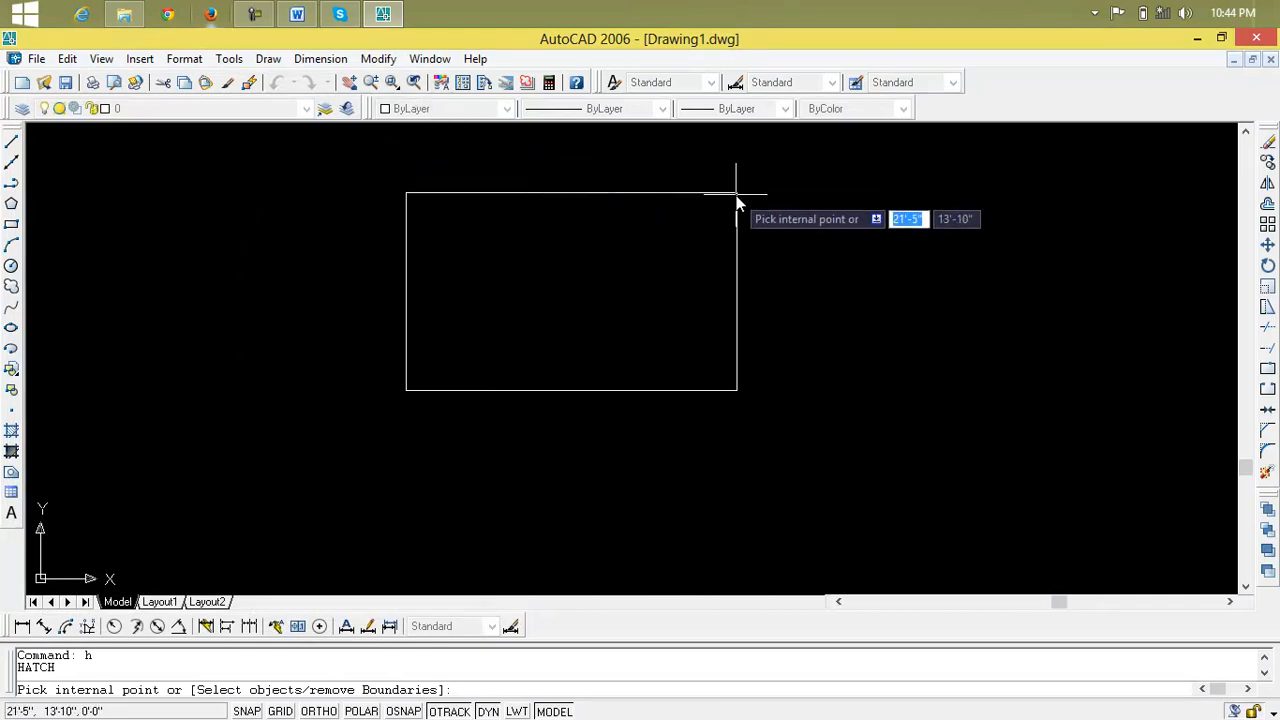
left_click(590, 266)
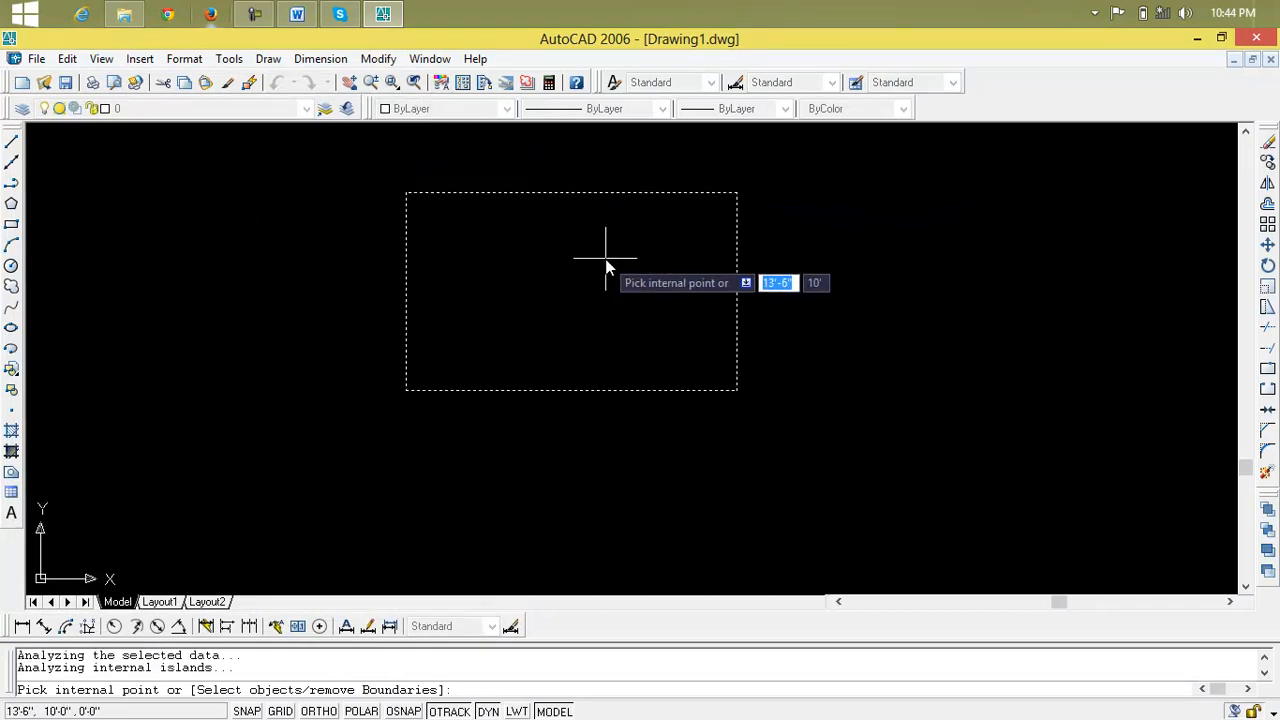
left_click(602, 255)
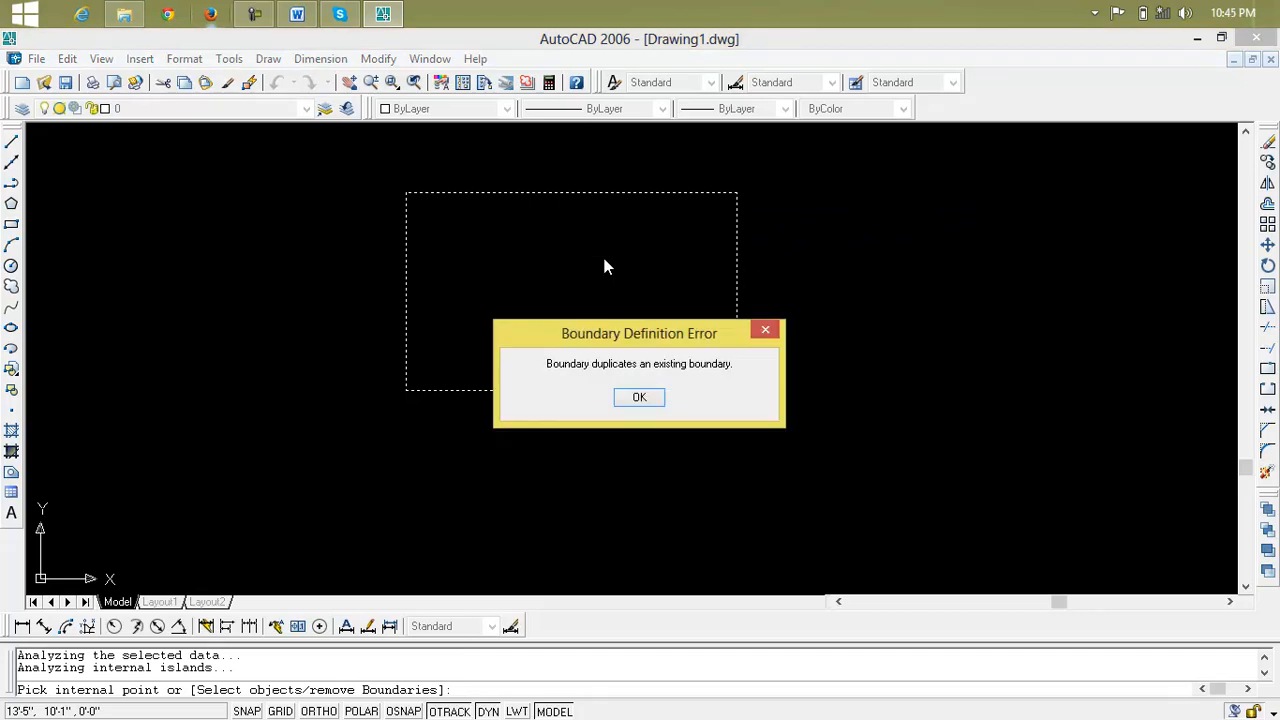
left_click(640, 399)
key("Return")
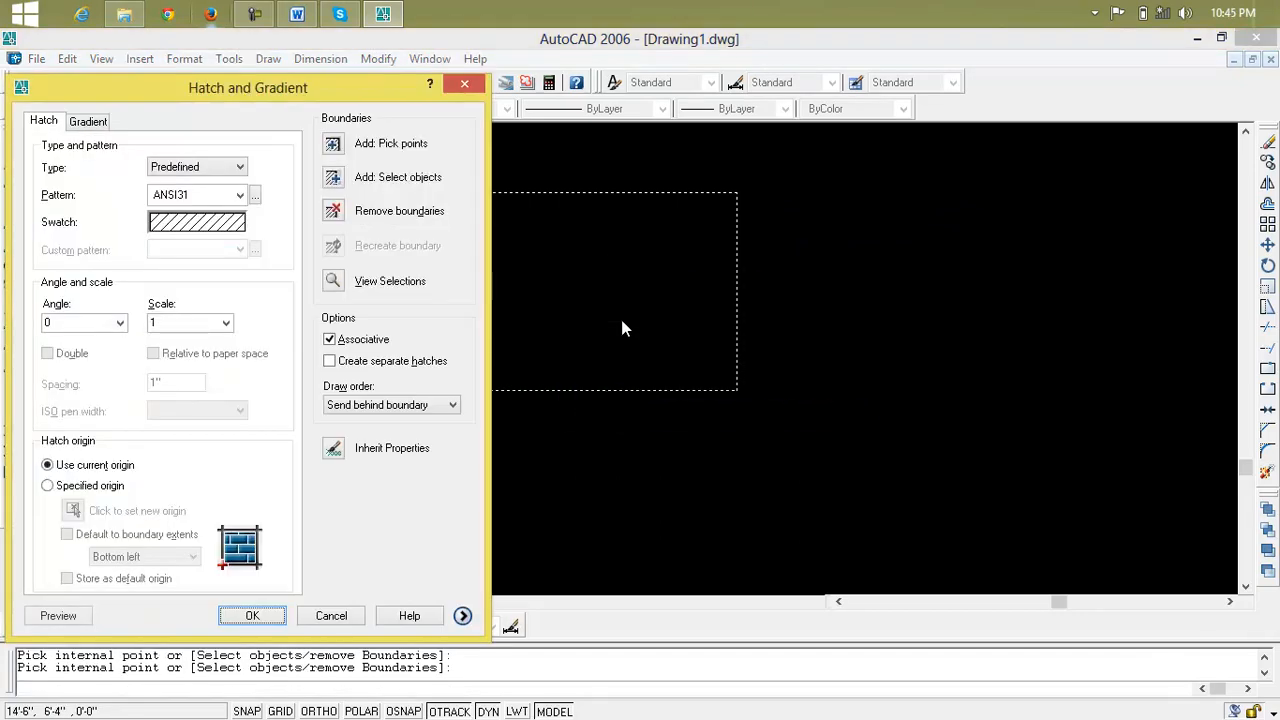
left_click_drag(258, 92, 554, 117)
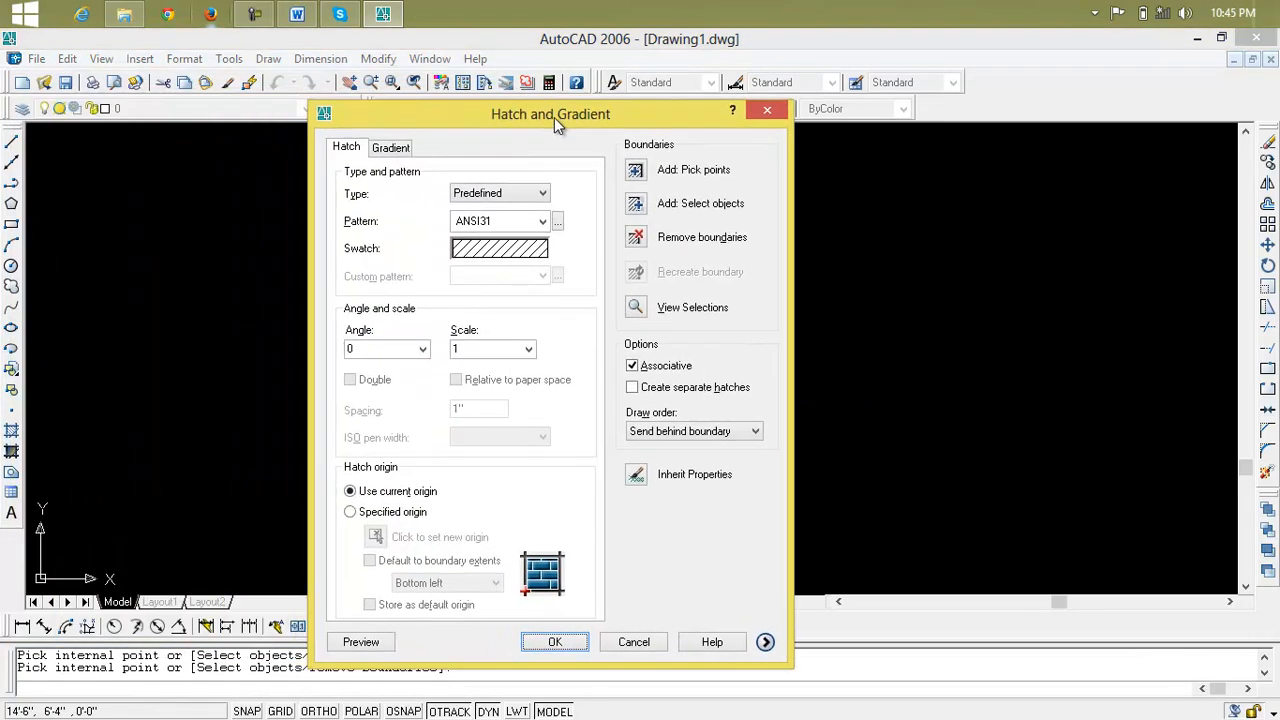
left_click(768, 109)
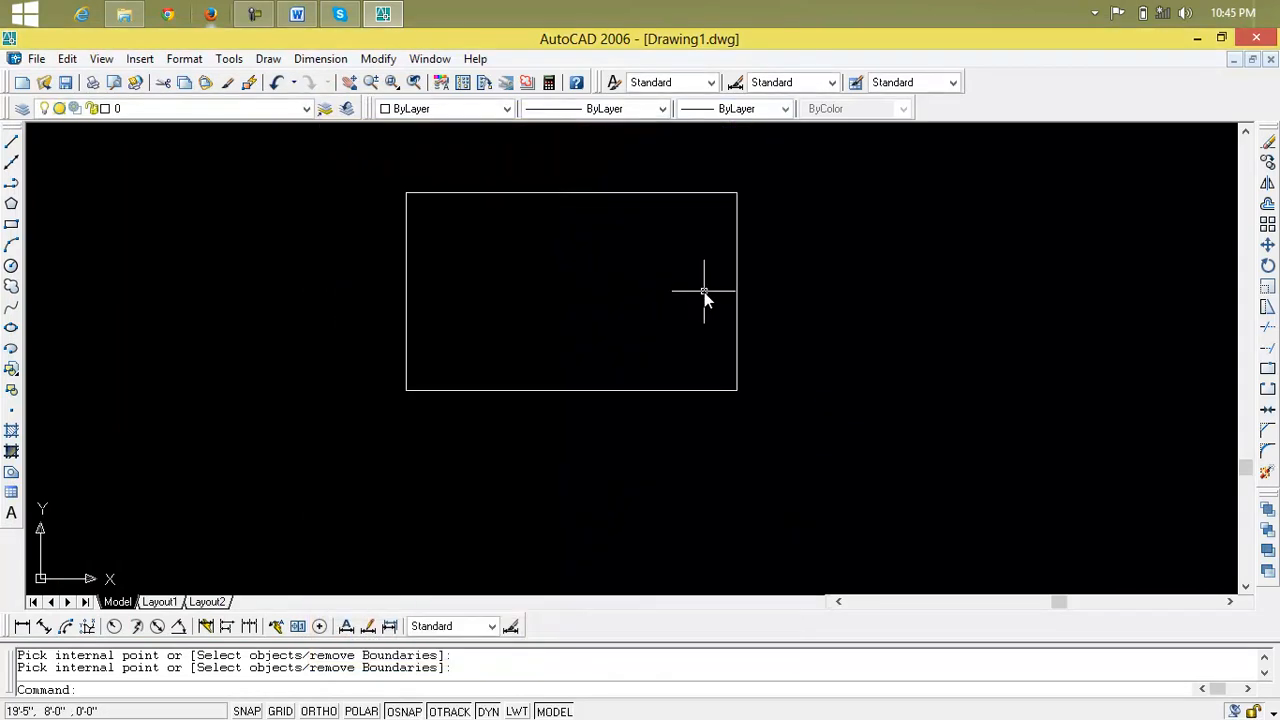
key("Escape")
key("Escape")
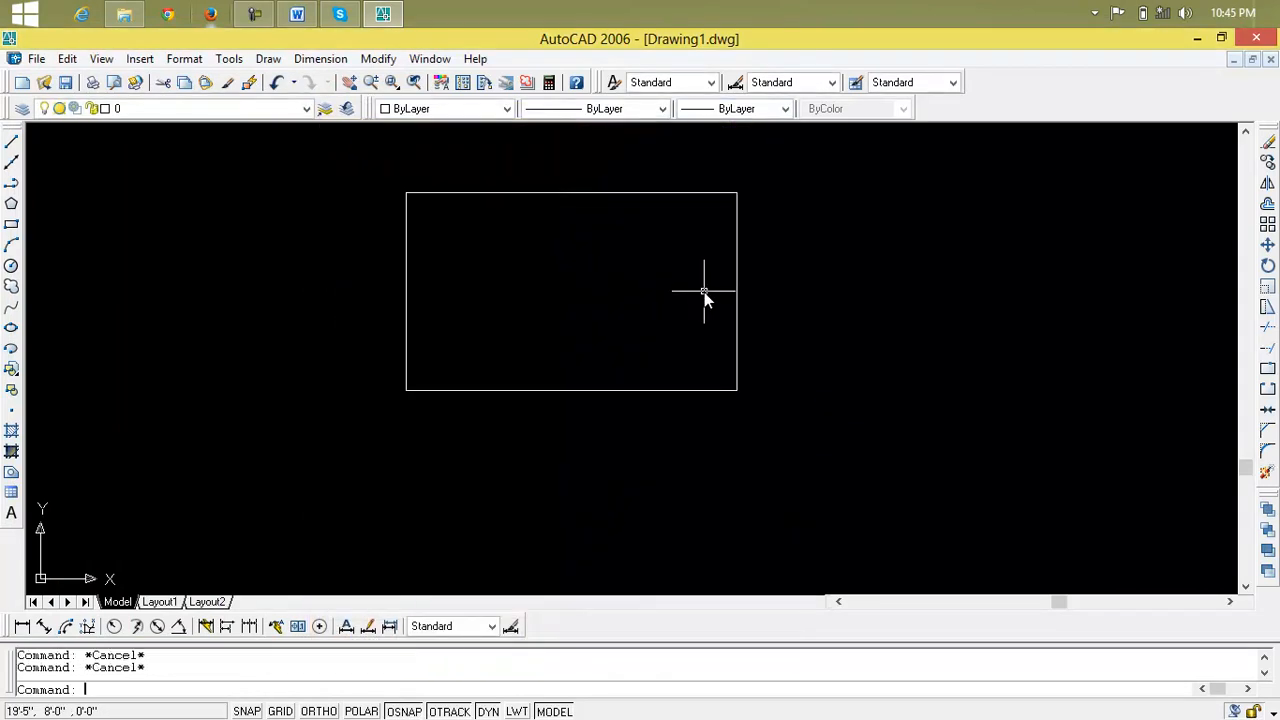
Start a new hatch and select the rectangle with a crossing window as the boundary object
type("h")
key("Return")
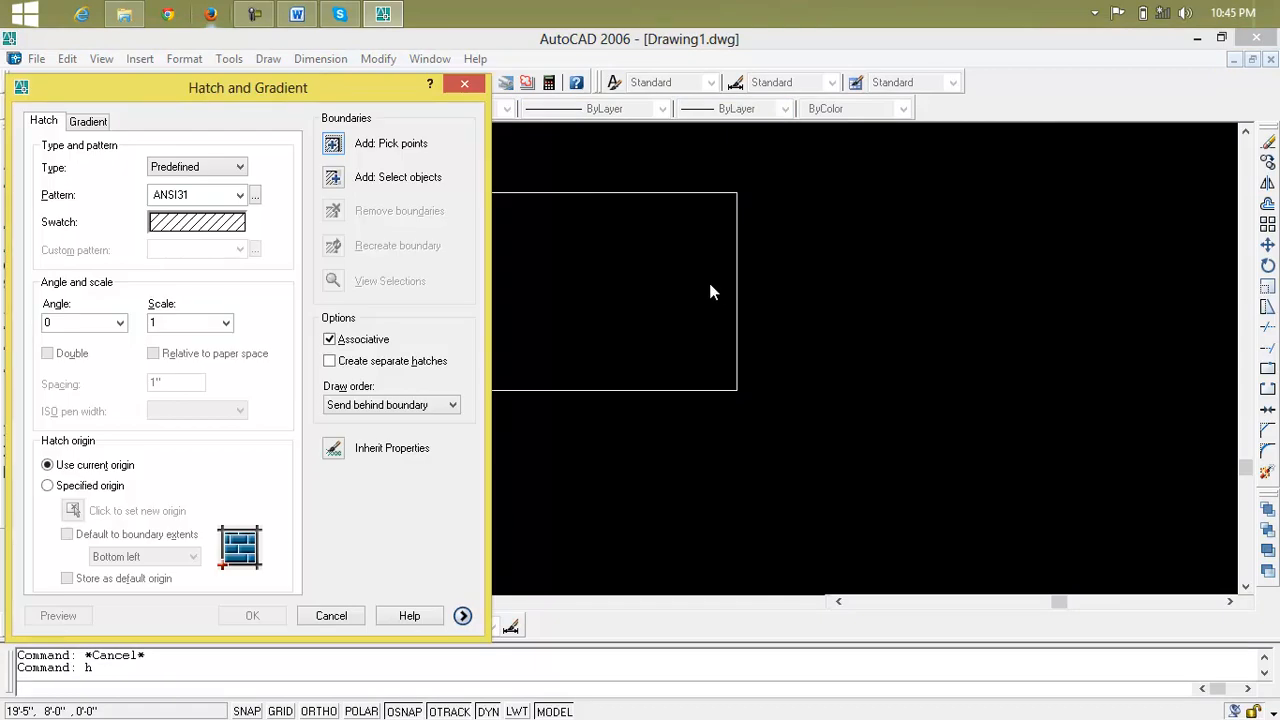
left_click_drag(339, 87, 744, 111)
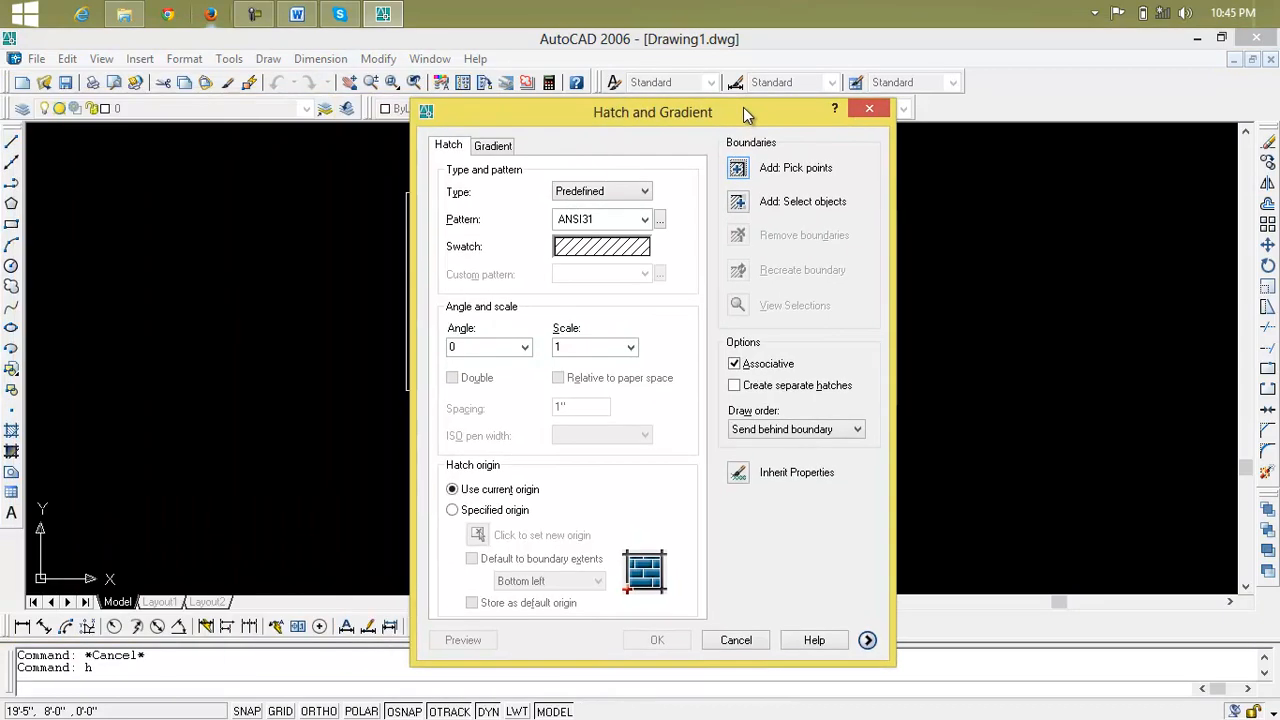
left_click(739, 204)
left_click(736, 249)
left_click(790, 213)
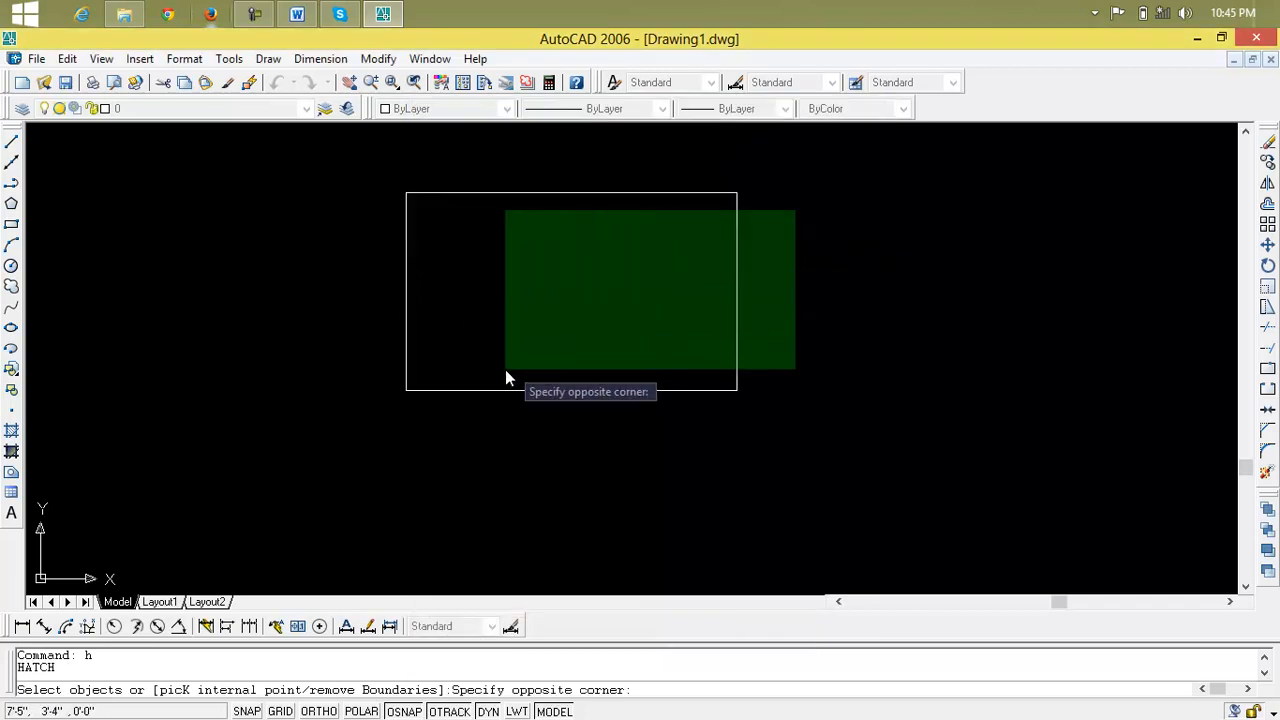
left_click(369, 411)
left_click(369, 411)
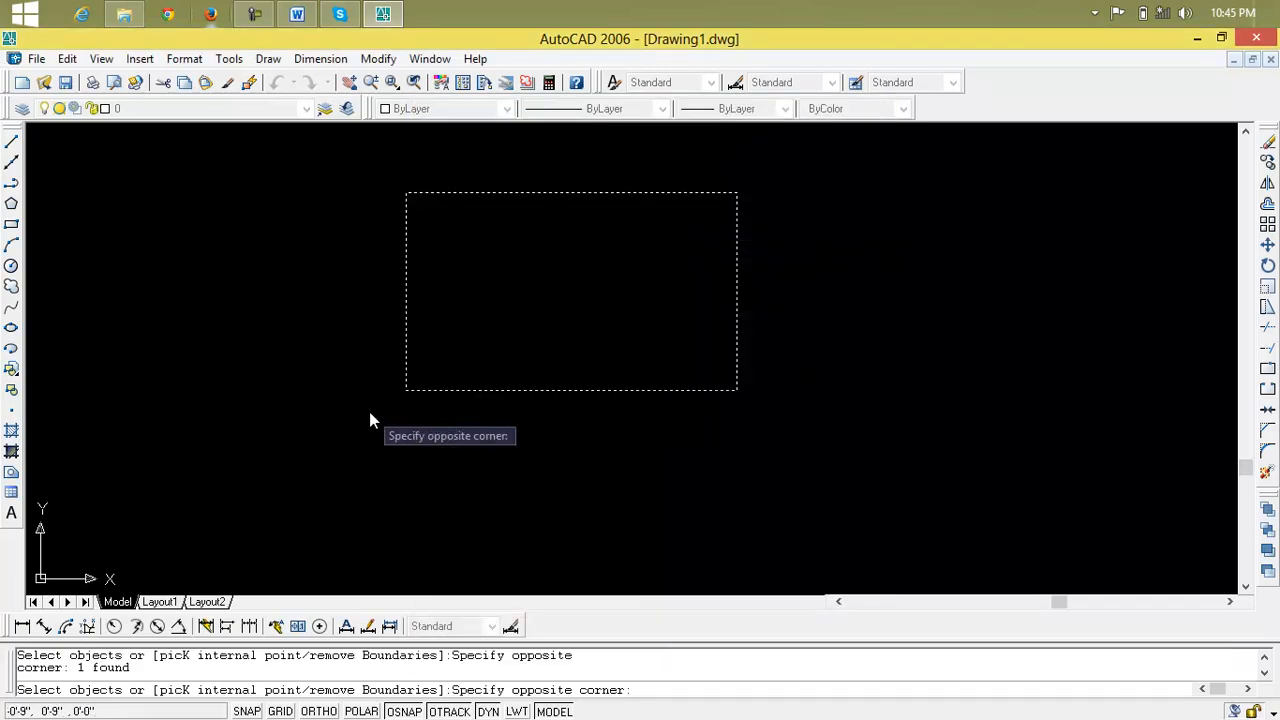
left_click(369, 411)
key("Return")
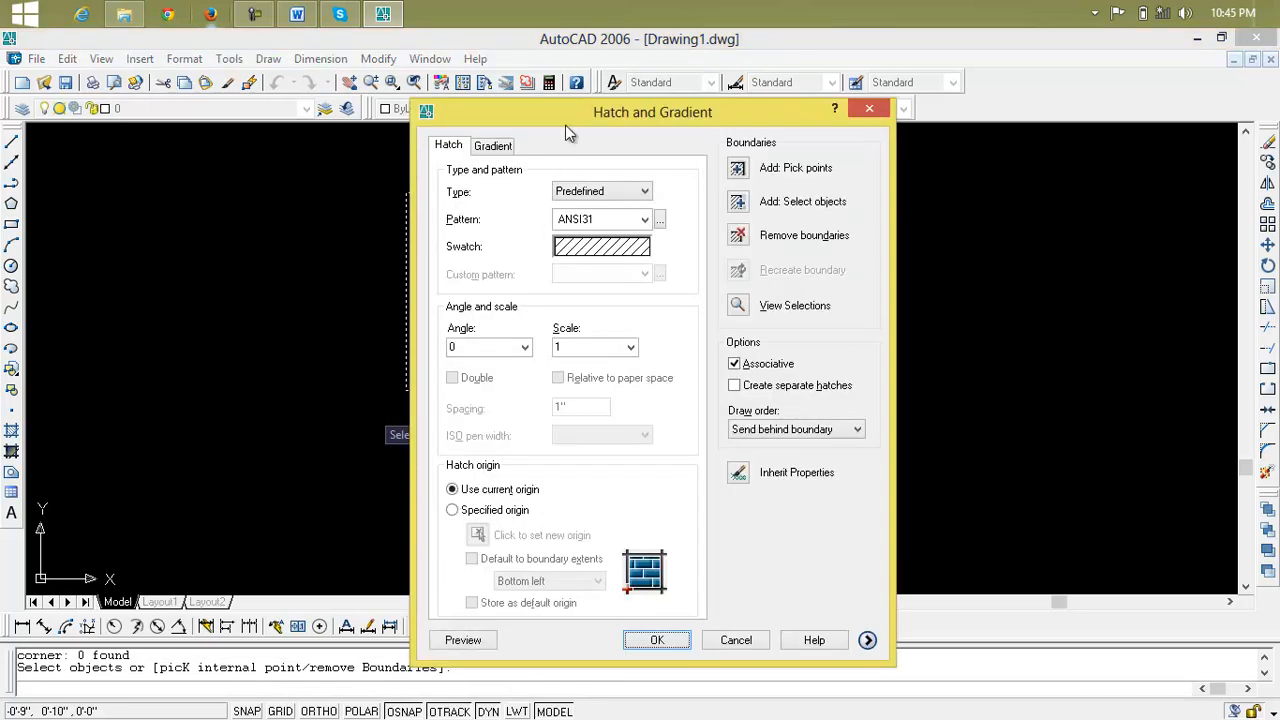
Try the Custom and User defined hatch types, return to Predefined, and preview the ANSI31 pattern on the rectangle
mouse_move(565, 116)
left_mouse_down()
mouse_move(442, 129)
mouse_move(884, 139)
left_mouse_up()
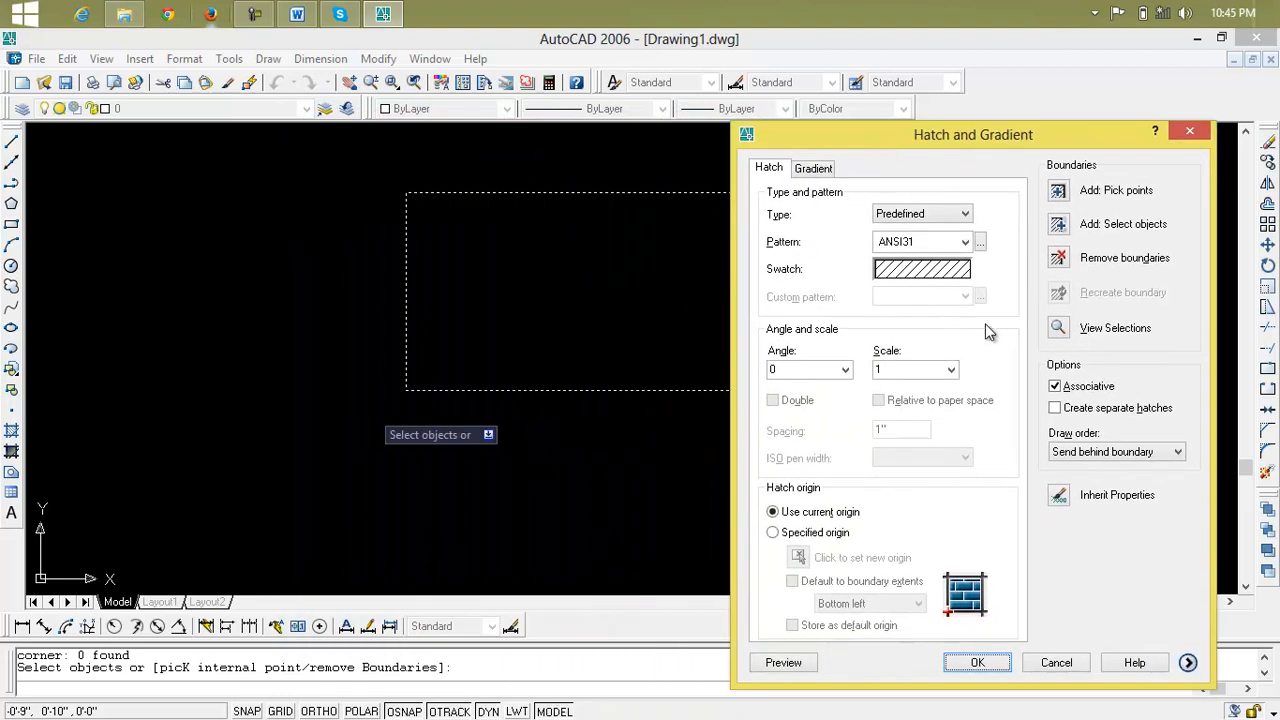
left_click(941, 216)
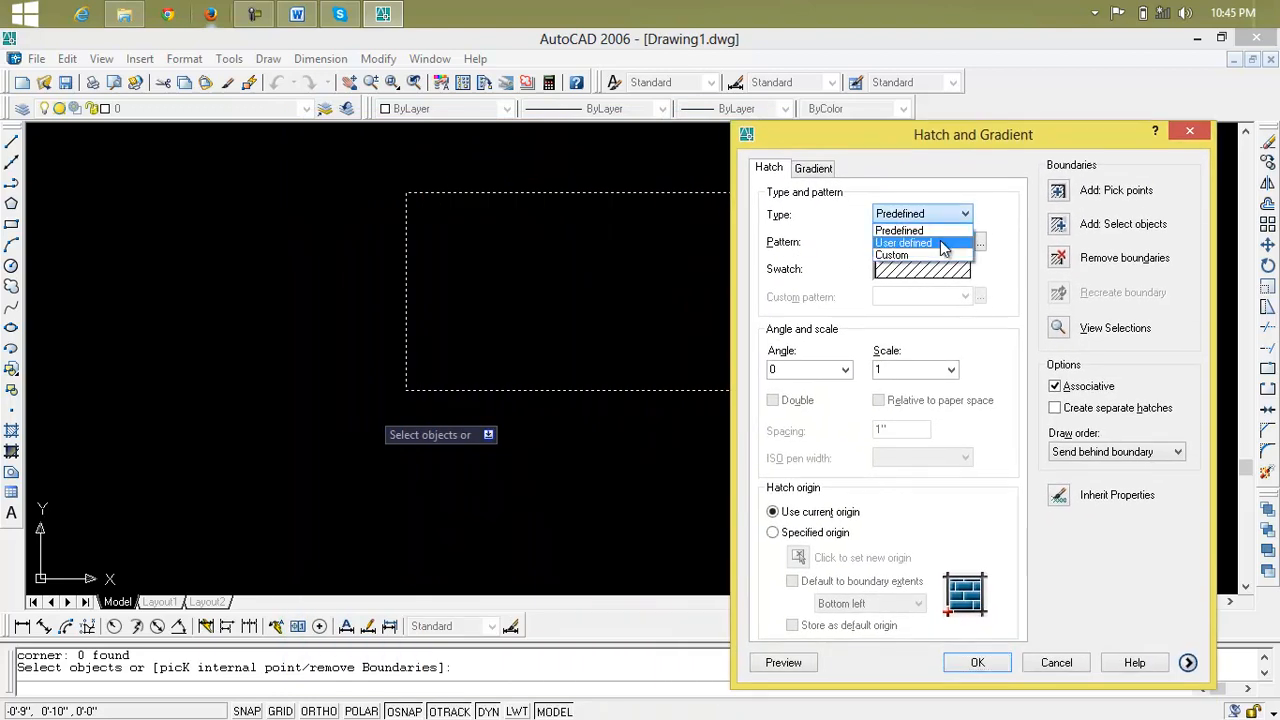
left_click(941, 254)
left_click(936, 218)
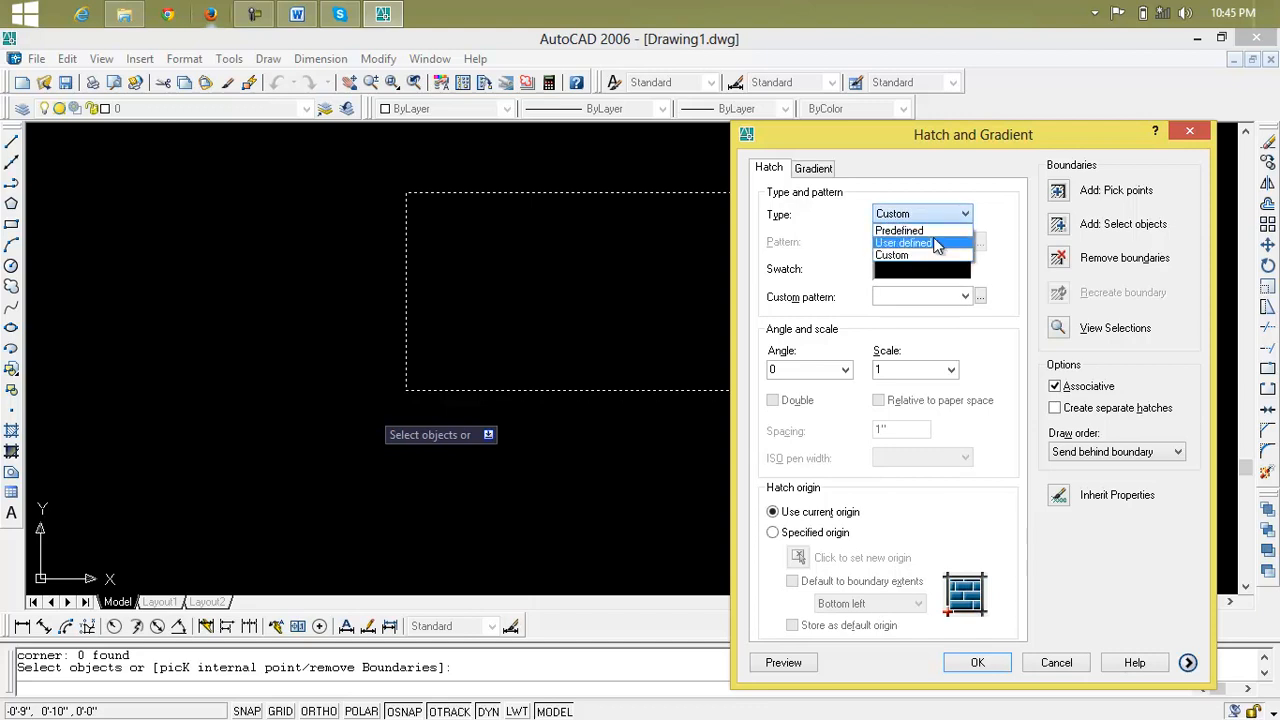
left_click(933, 241)
left_click(935, 216)
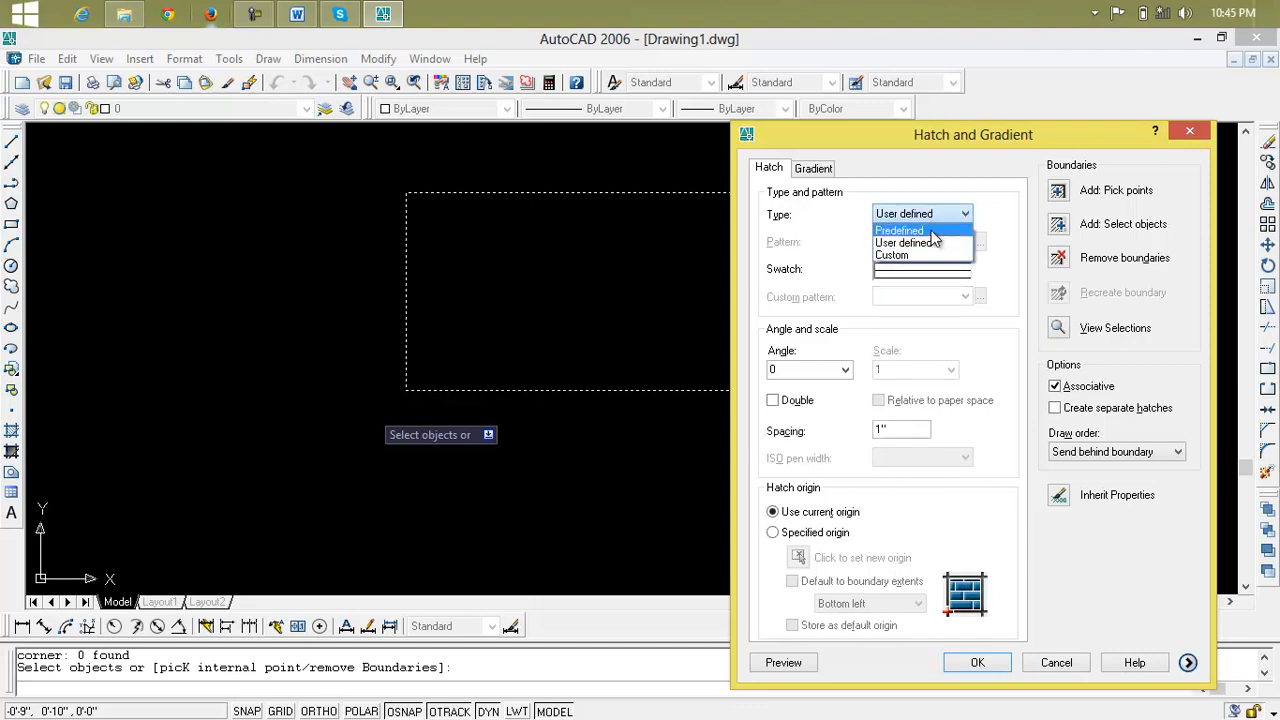
left_click(932, 233)
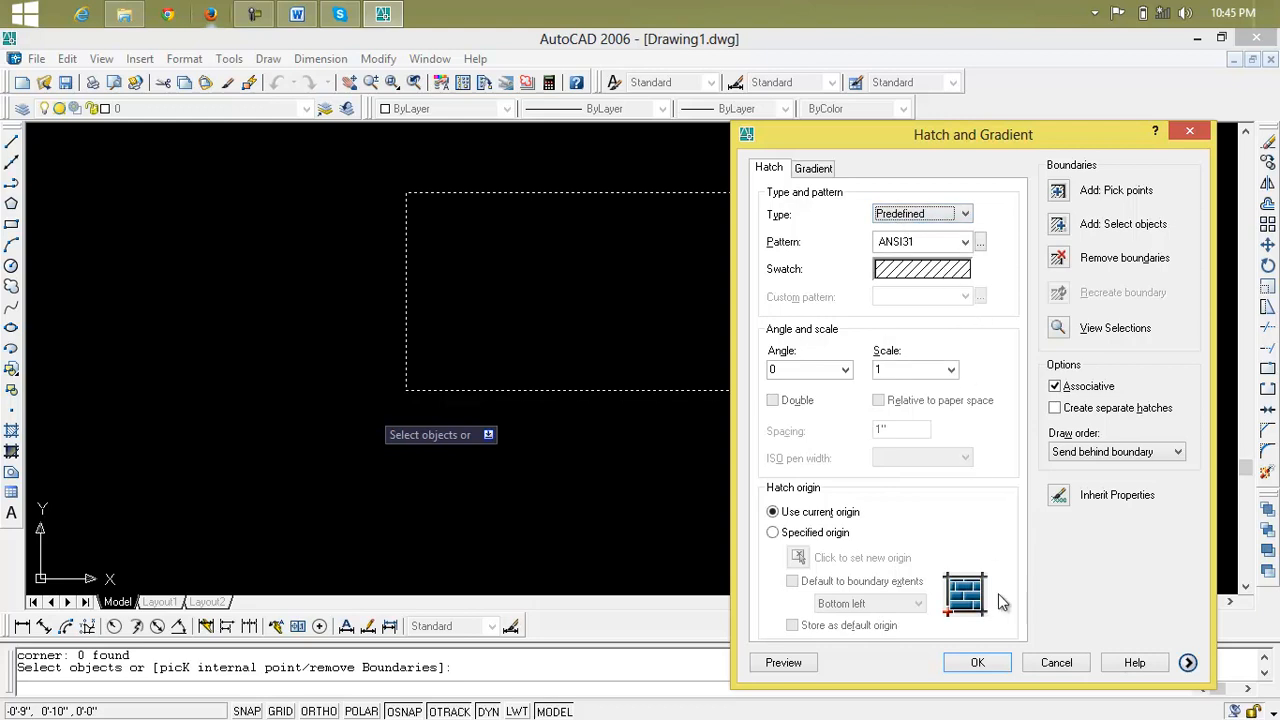
left_click(792, 665)
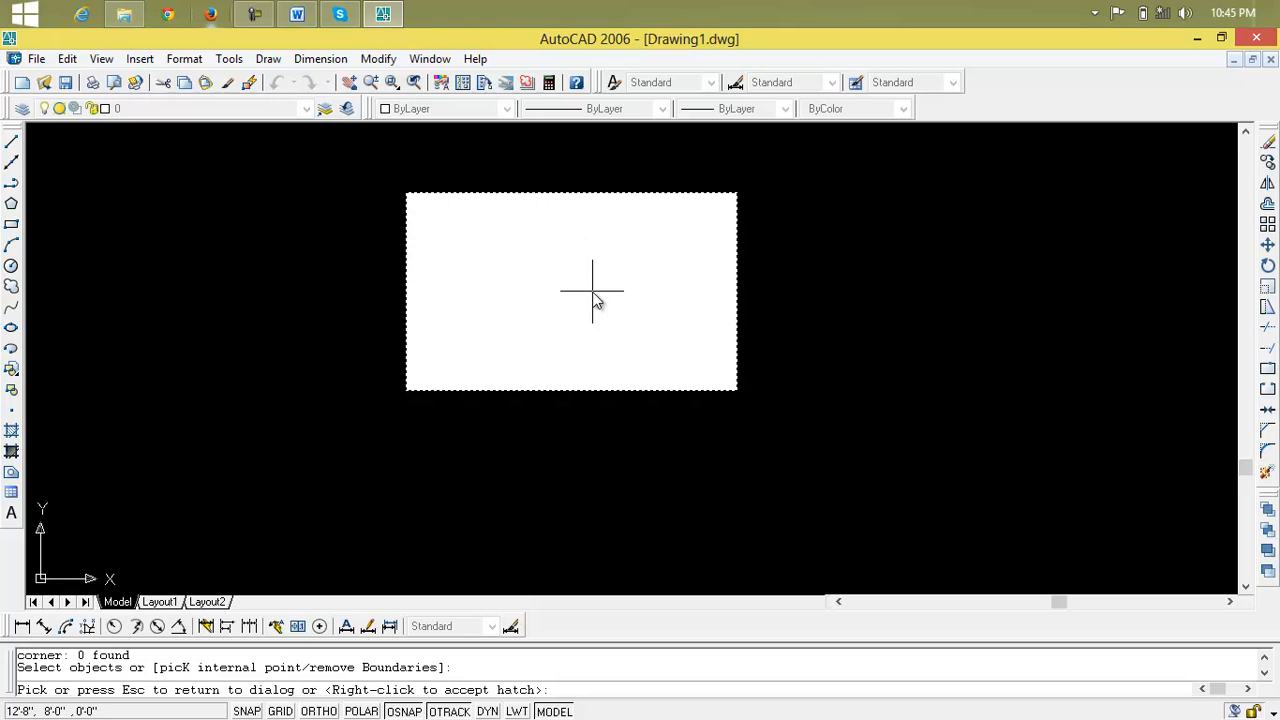
key("Return")
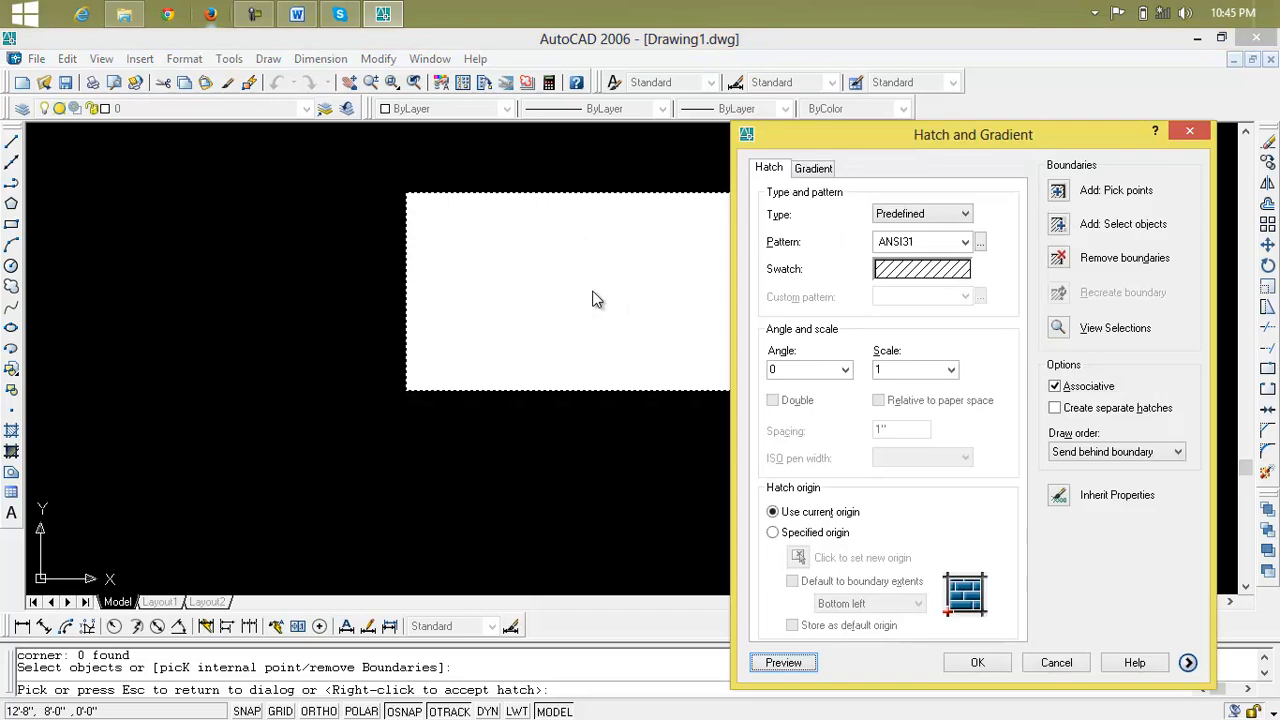
Try the AR-BRELM pattern for the hatch, then change it to DASH
left_click_drag(847, 130, 718, 59)
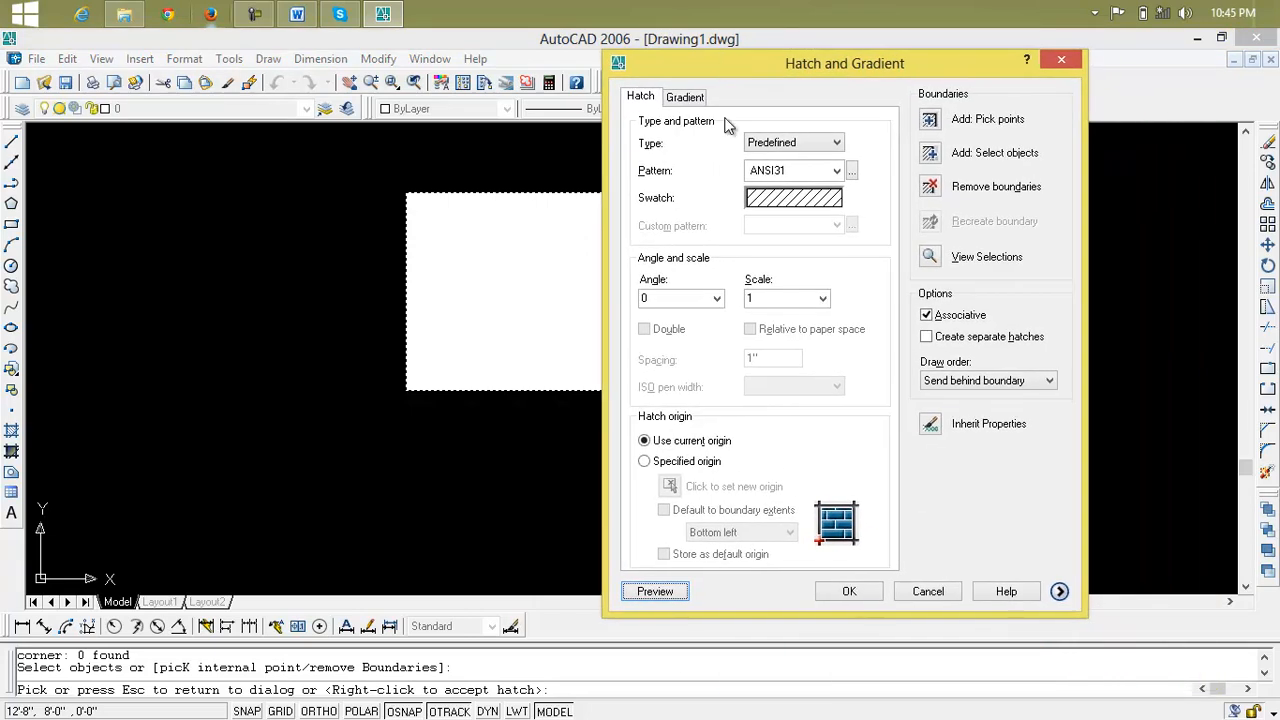
left_click(836, 172)
left_click(770, 338)
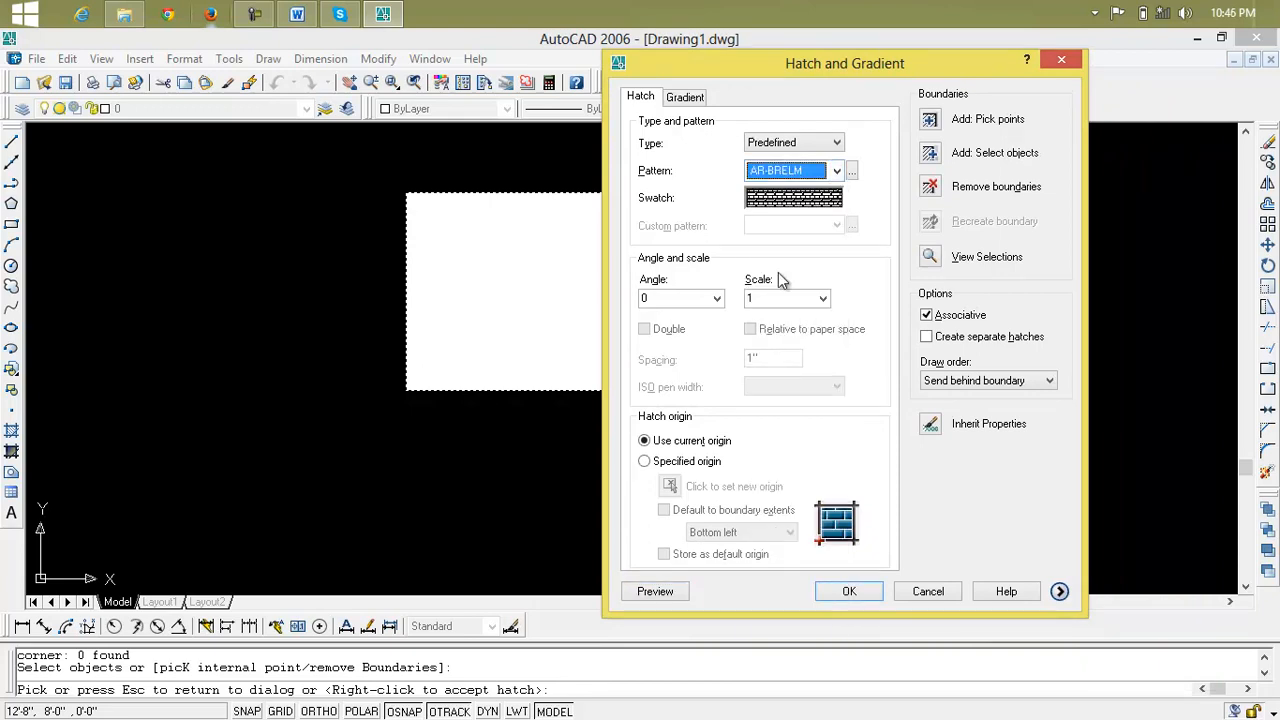
left_click(818, 174)
left_click(790, 417)
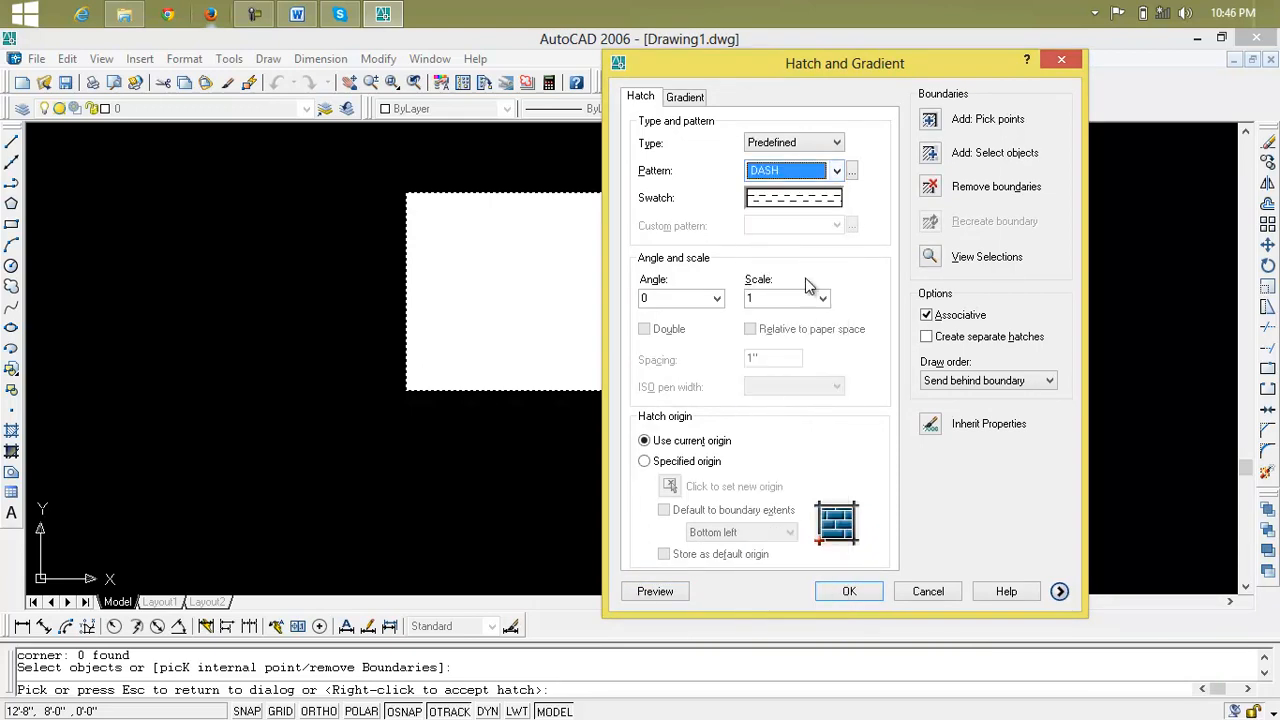
View the hatch pattern palette and close it without choosing a pattern
left_click(835, 199)
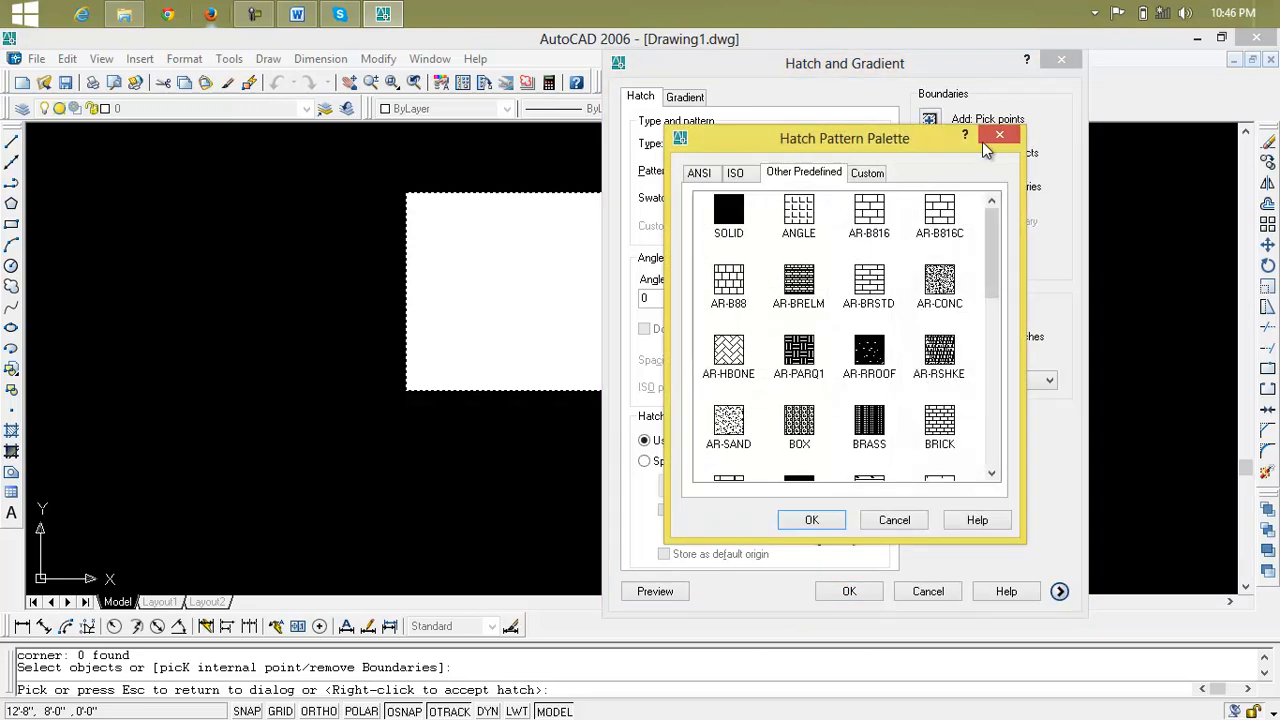
left_click(999, 136)
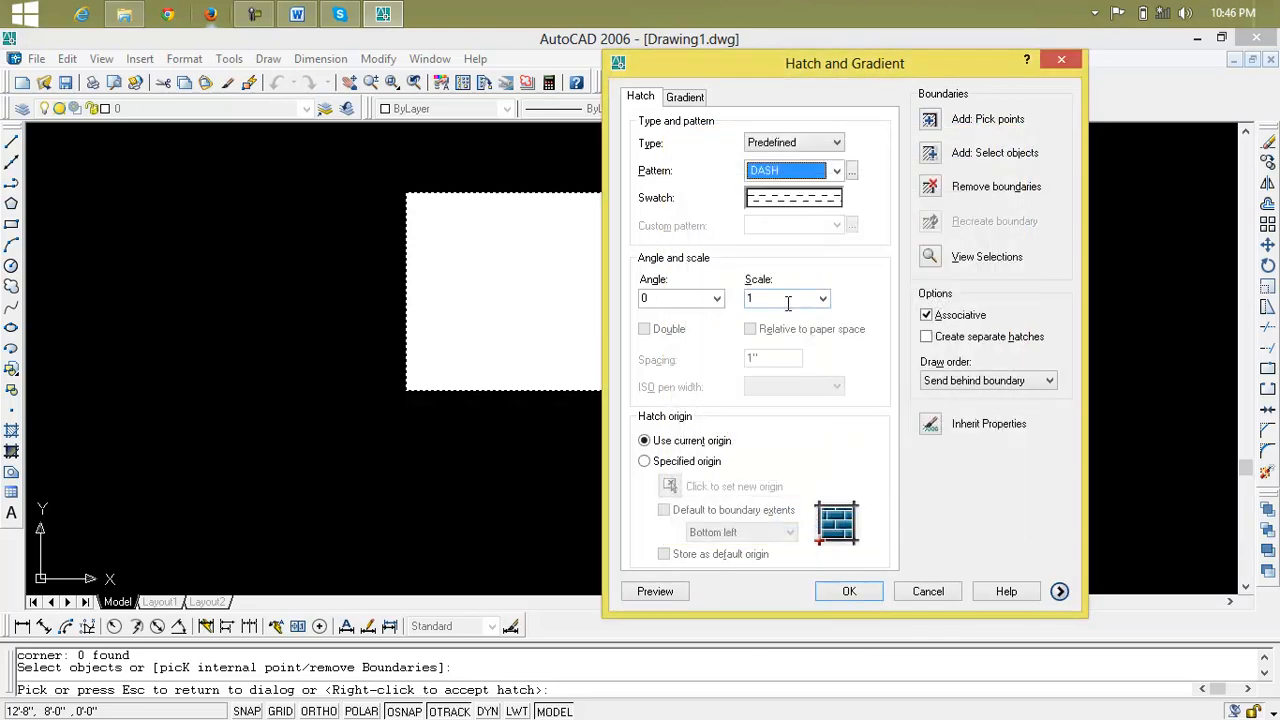
left_click(852, 175)
left_click(999, 136)
left_click(800, 205)
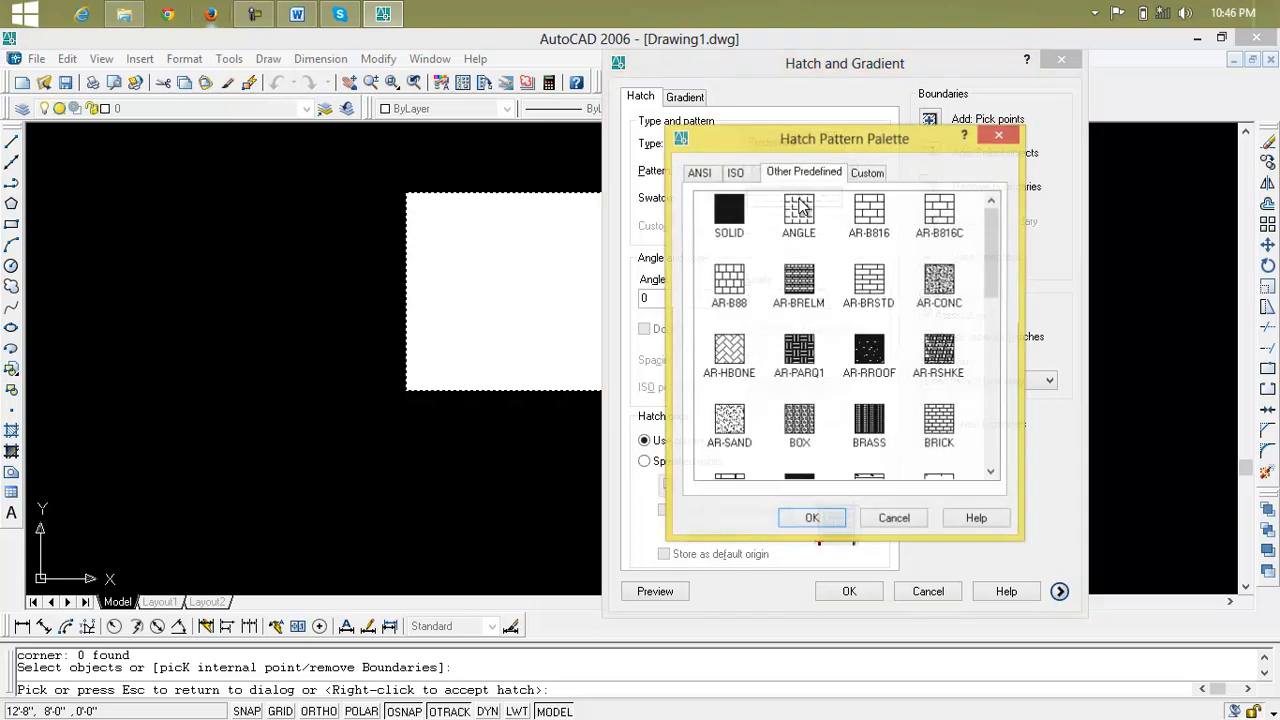
left_click(999, 136)
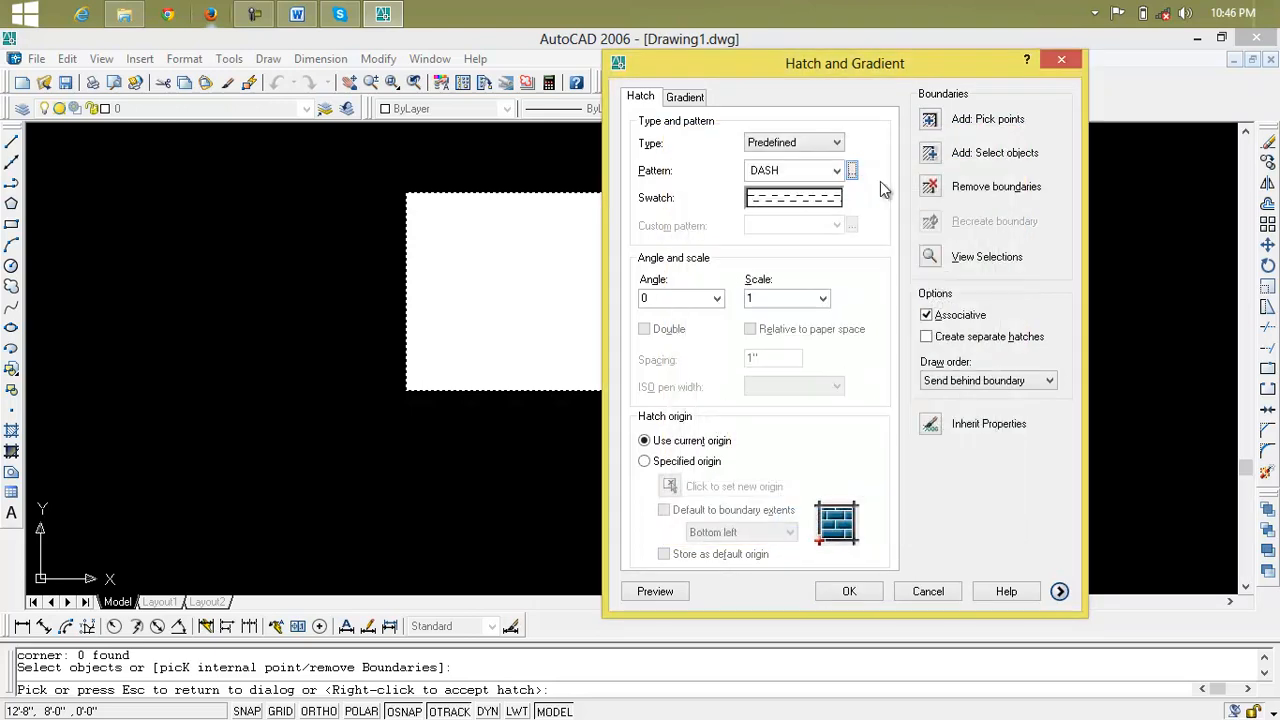
Examine the ANSI, ISO, Other Predefined and Custom pattern sets in the hatch pattern palette
left_click(852, 172)
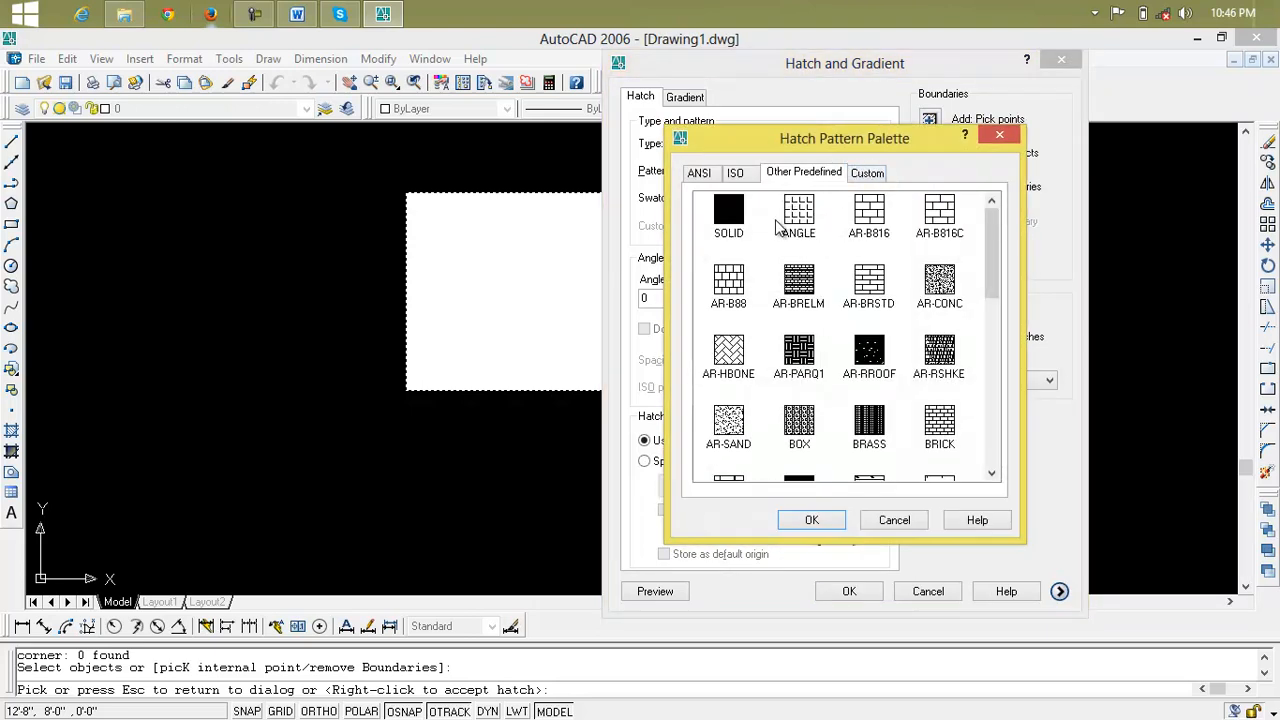
left_click(700, 175)
left_click(734, 175)
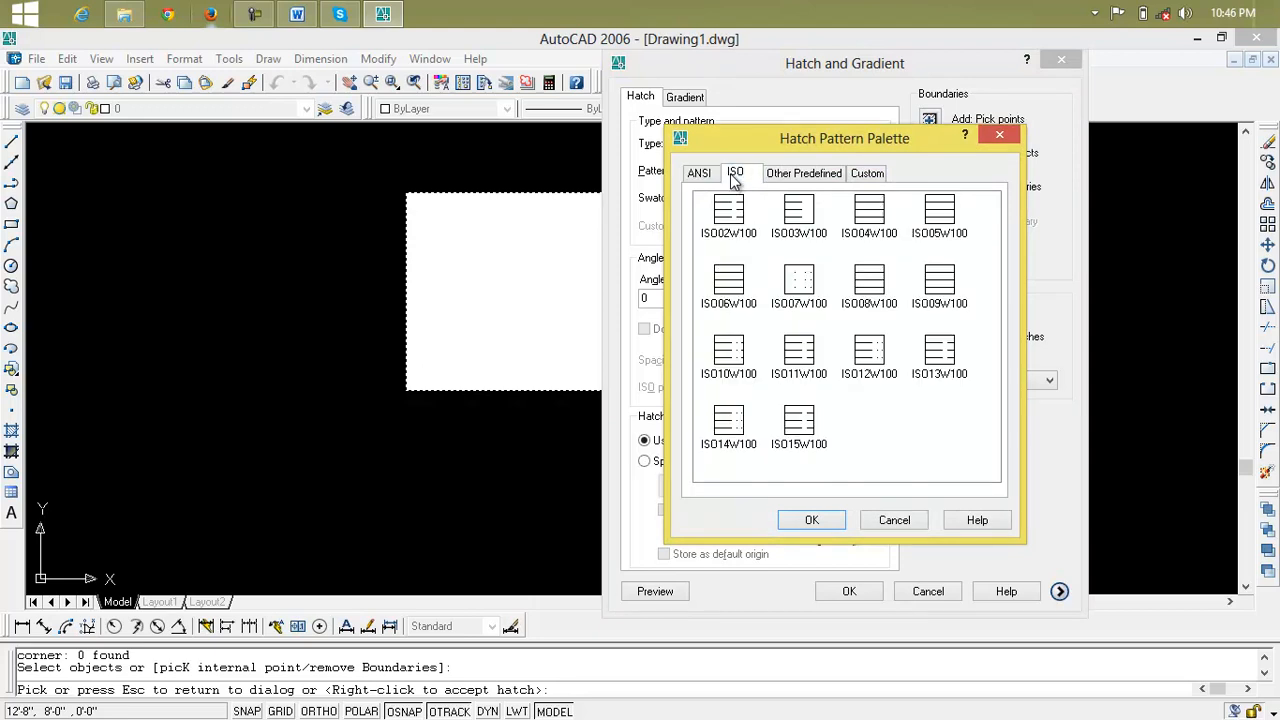
left_click(777, 178)
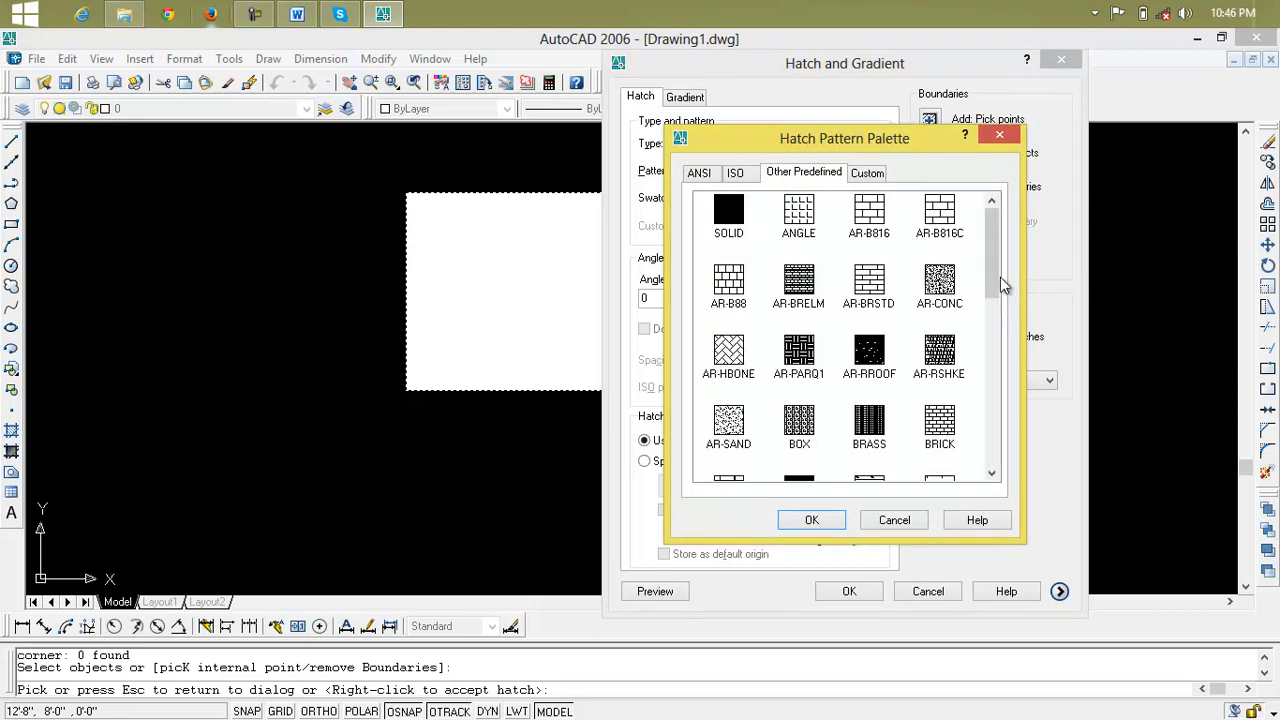
left_click_drag(1000, 300, 972, 470)
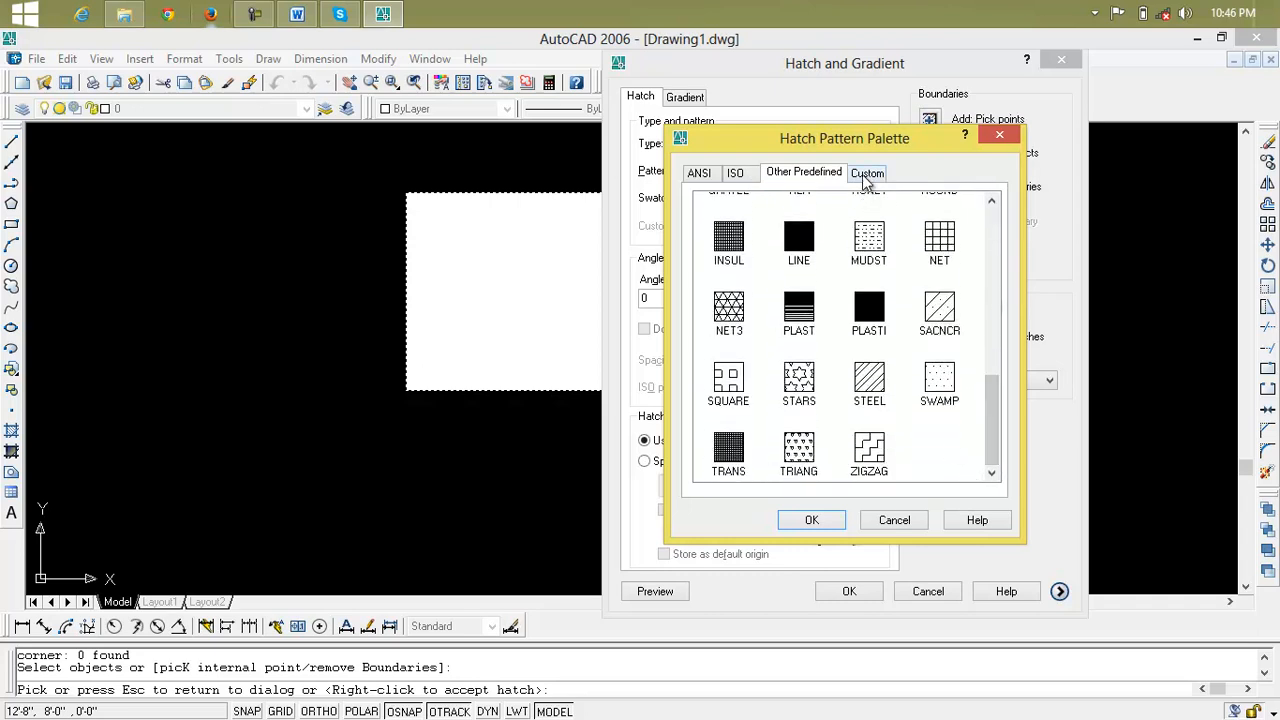
left_click(866, 174)
left_click(830, 176)
left_click_drag(993, 409, 987, 253)
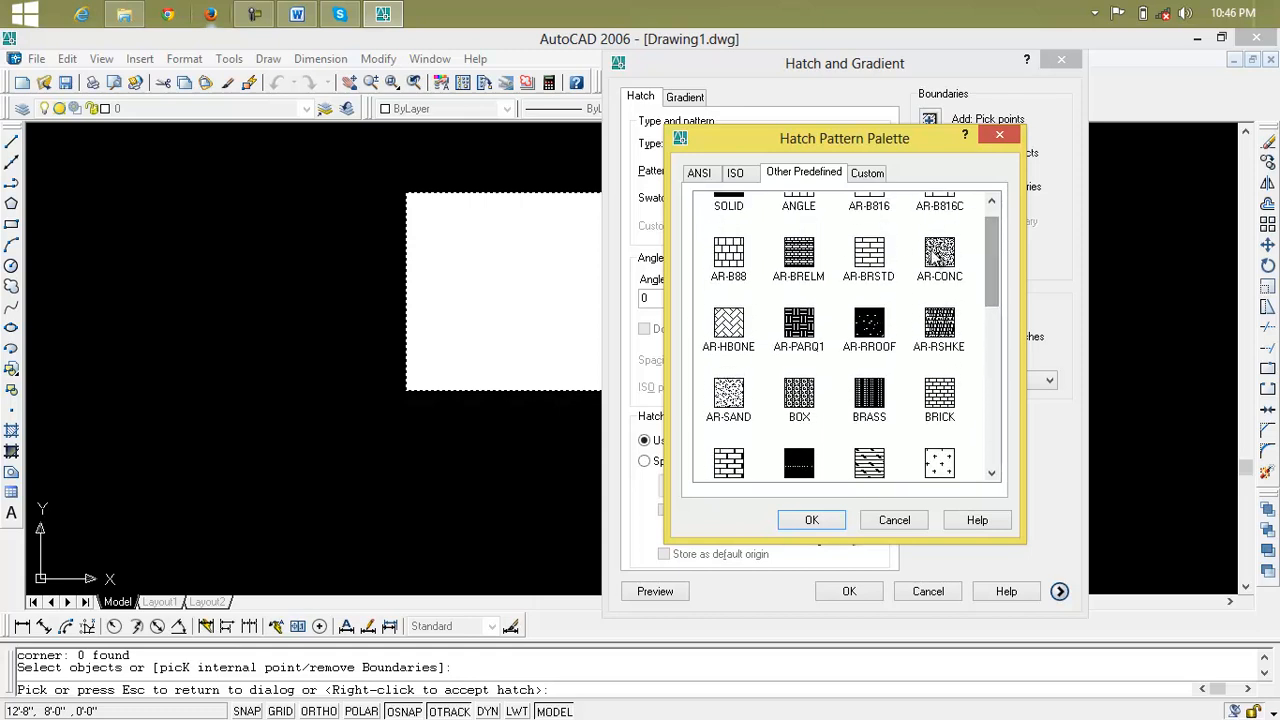
Set the hatch pattern to AR-BRSTD and preview it up close on the rectangle
left_click(890, 262)
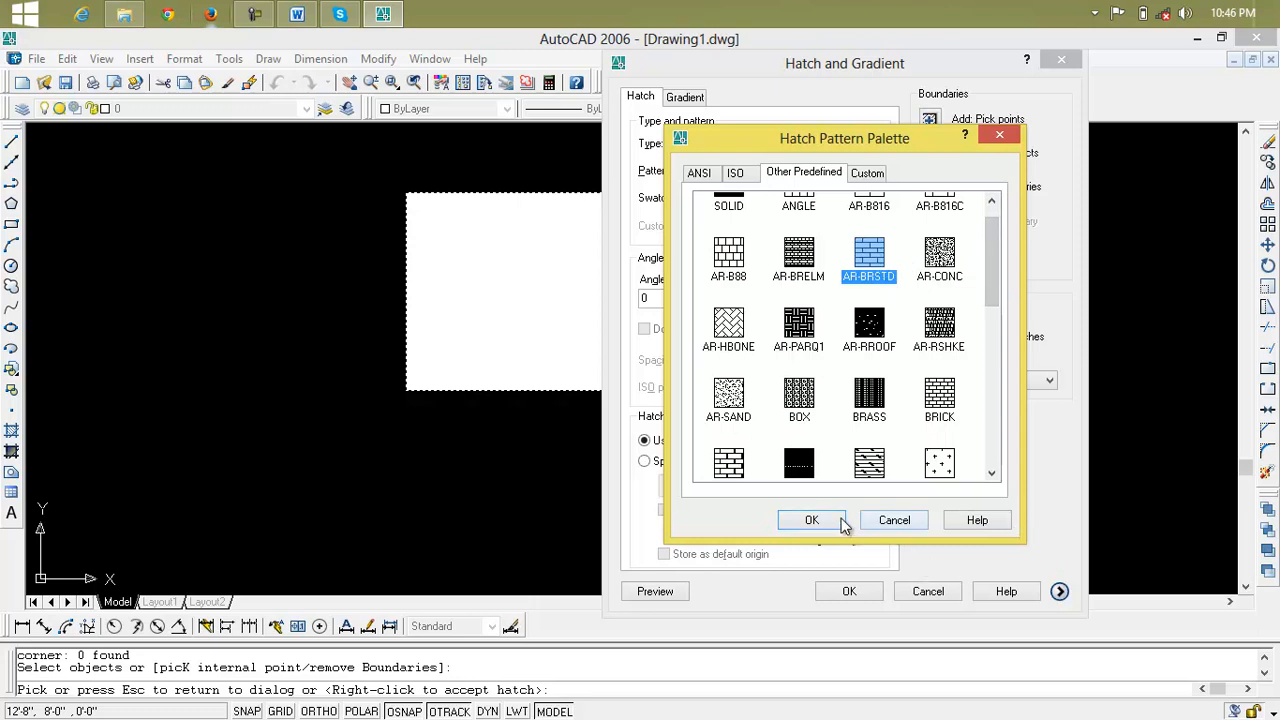
left_click(811, 520)
left_click(676, 594)
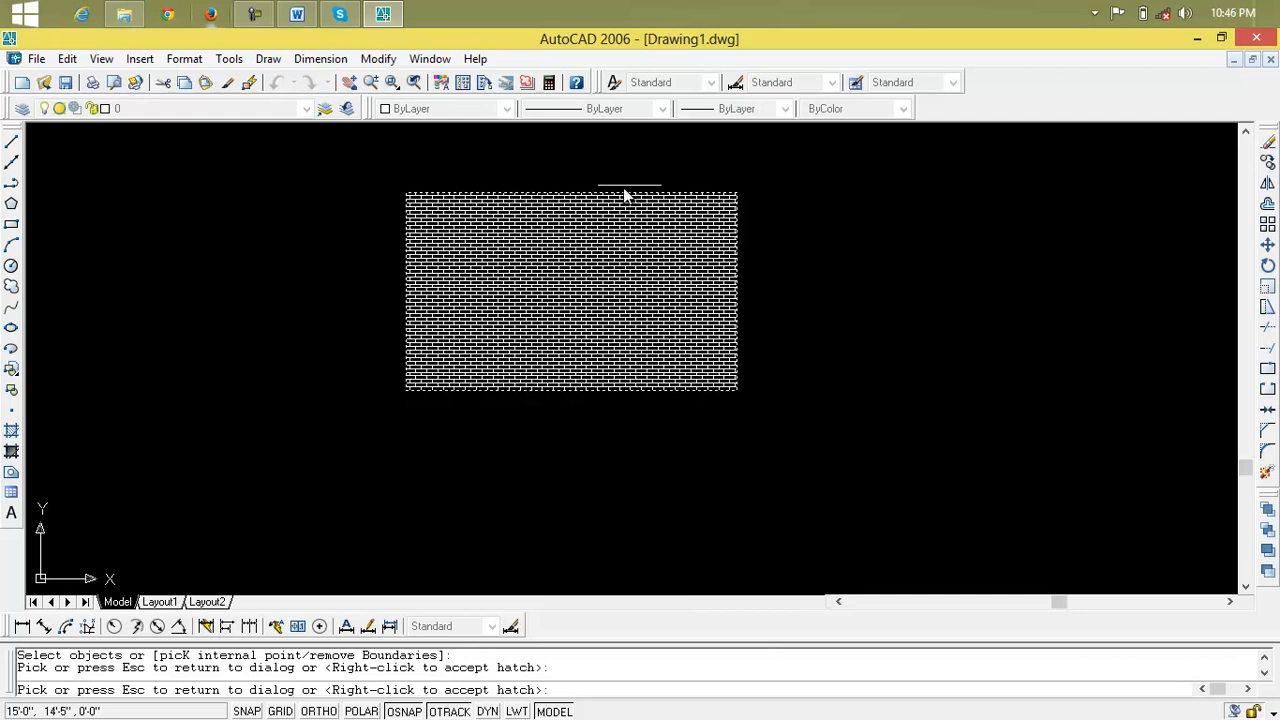
scroll(646, 297, "up", 4)
scroll(645, 300, "down", 2)
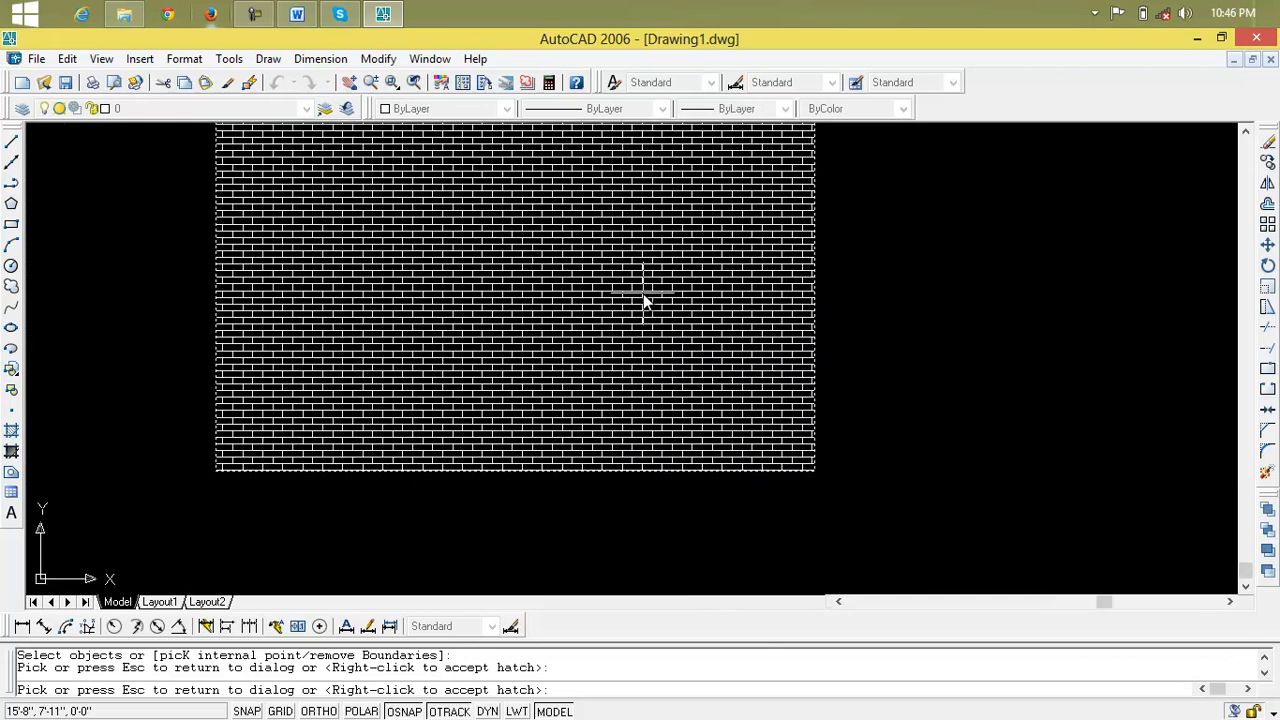
Set the AR-BRSTD hatch scale to 2 and preview it on the rectangle
mouse_move(645, 300)
middle_mouse_down()
mouse_move(704, 349)
mouse_move(683, 350)
middle_mouse_up()
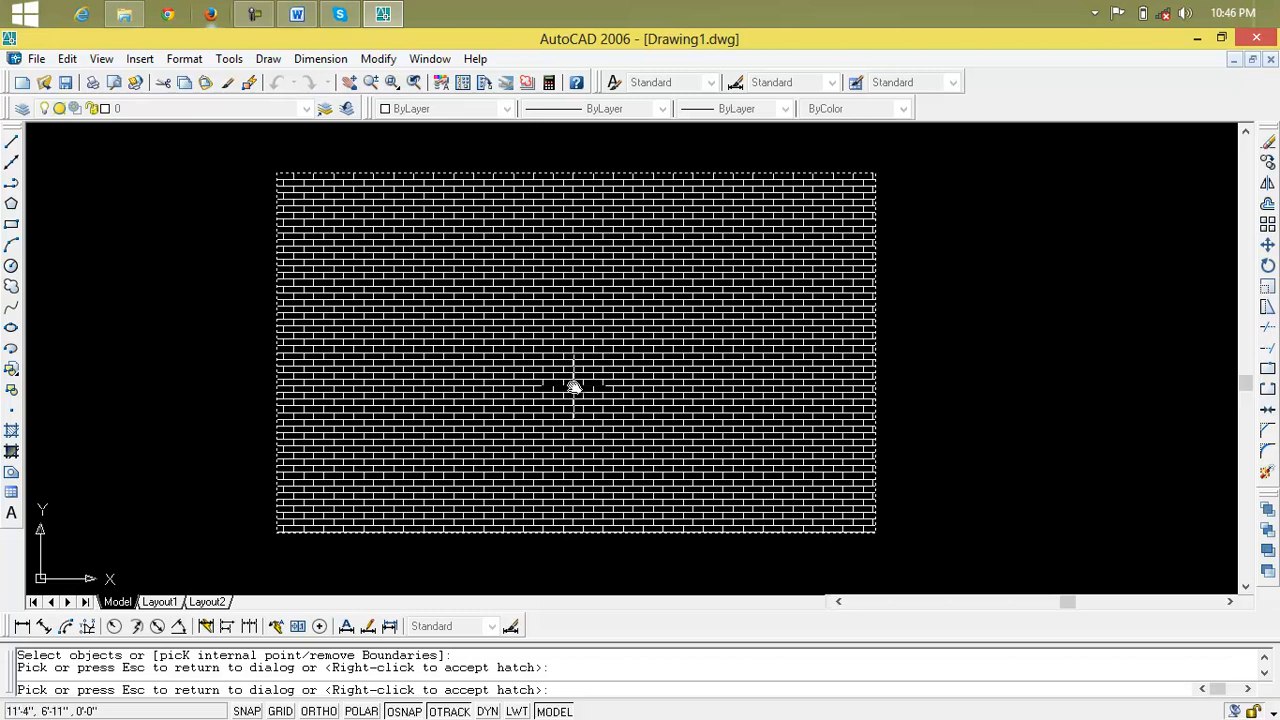
left_click(699, 435)
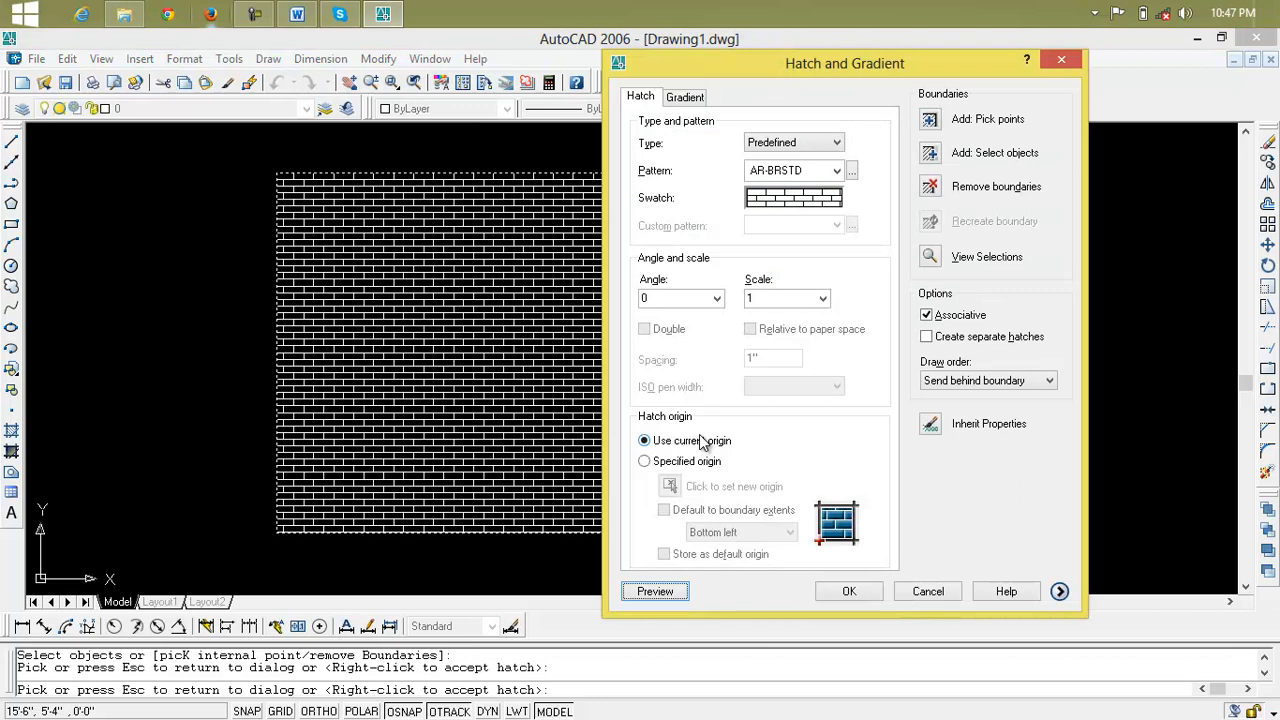
left_click(822, 299)
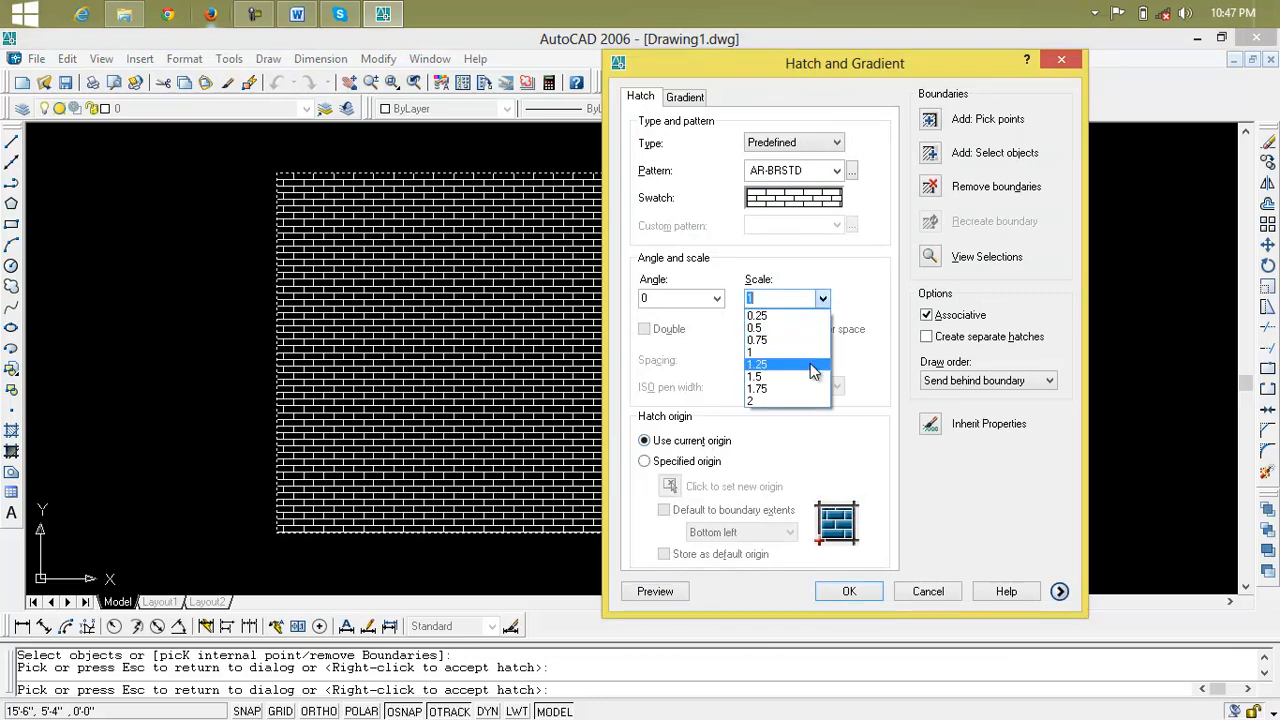
left_click(812, 402)
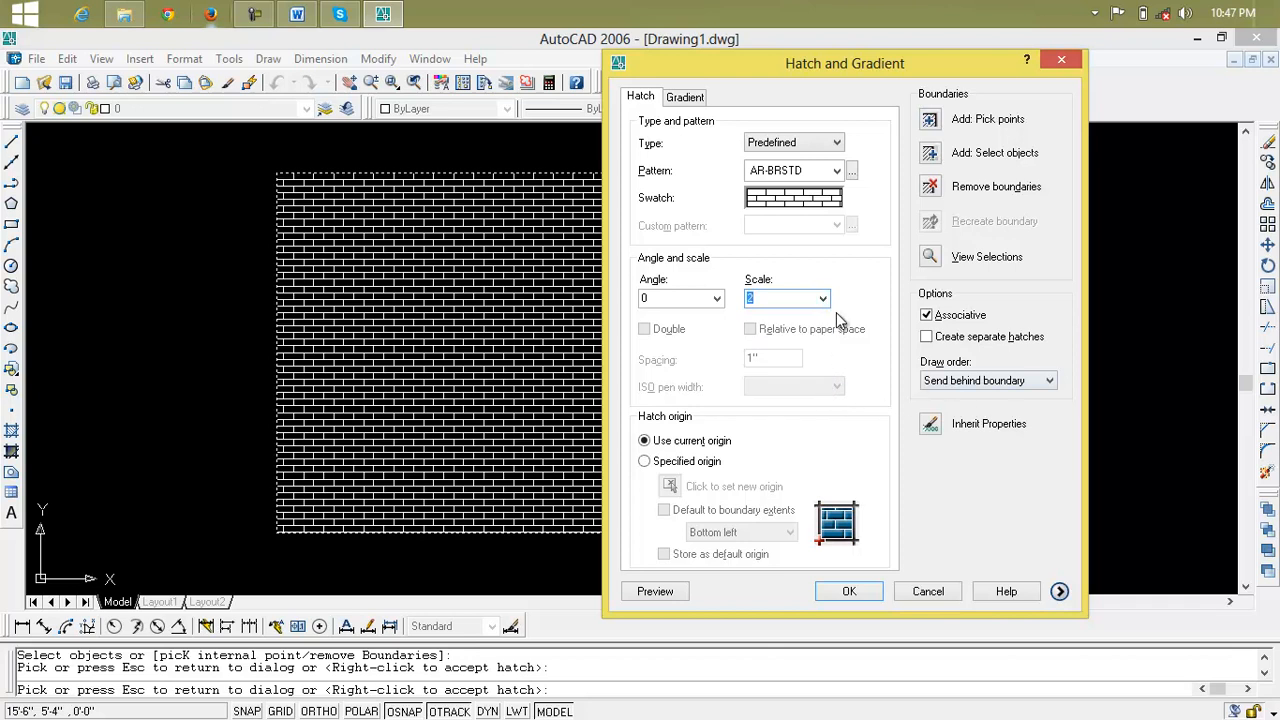
left_click(686, 590)
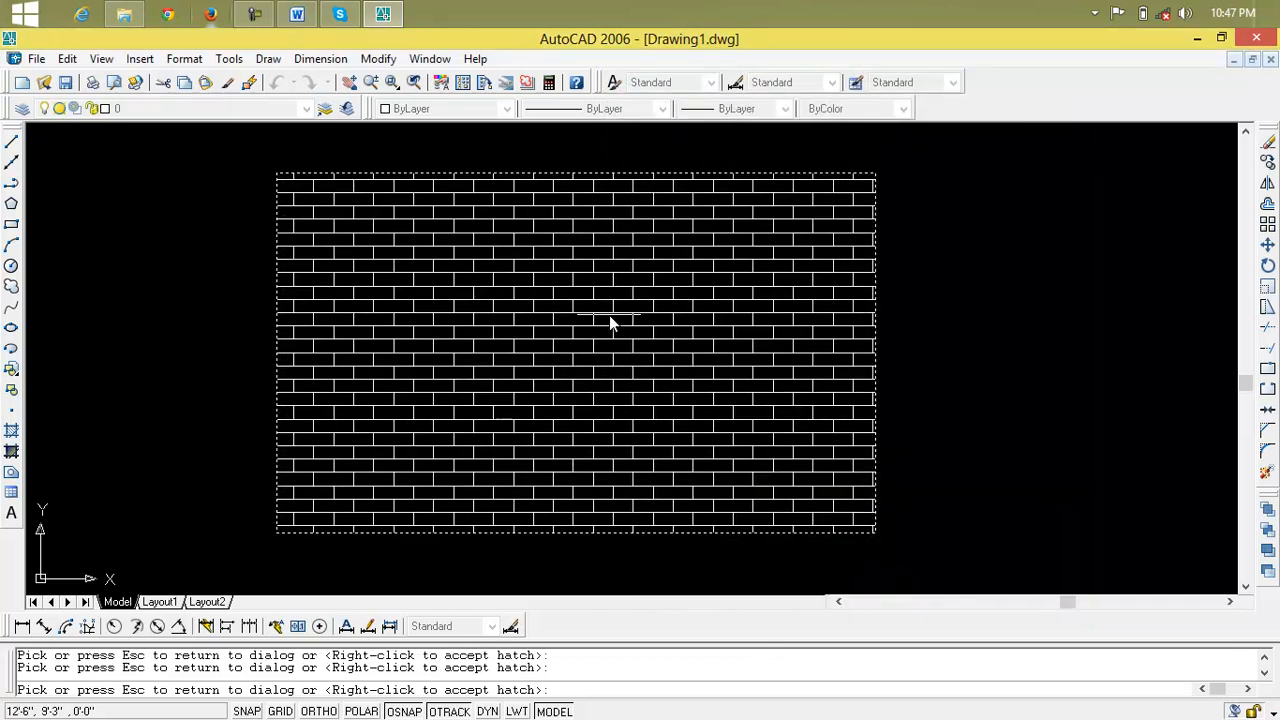
left_click(757, 348)
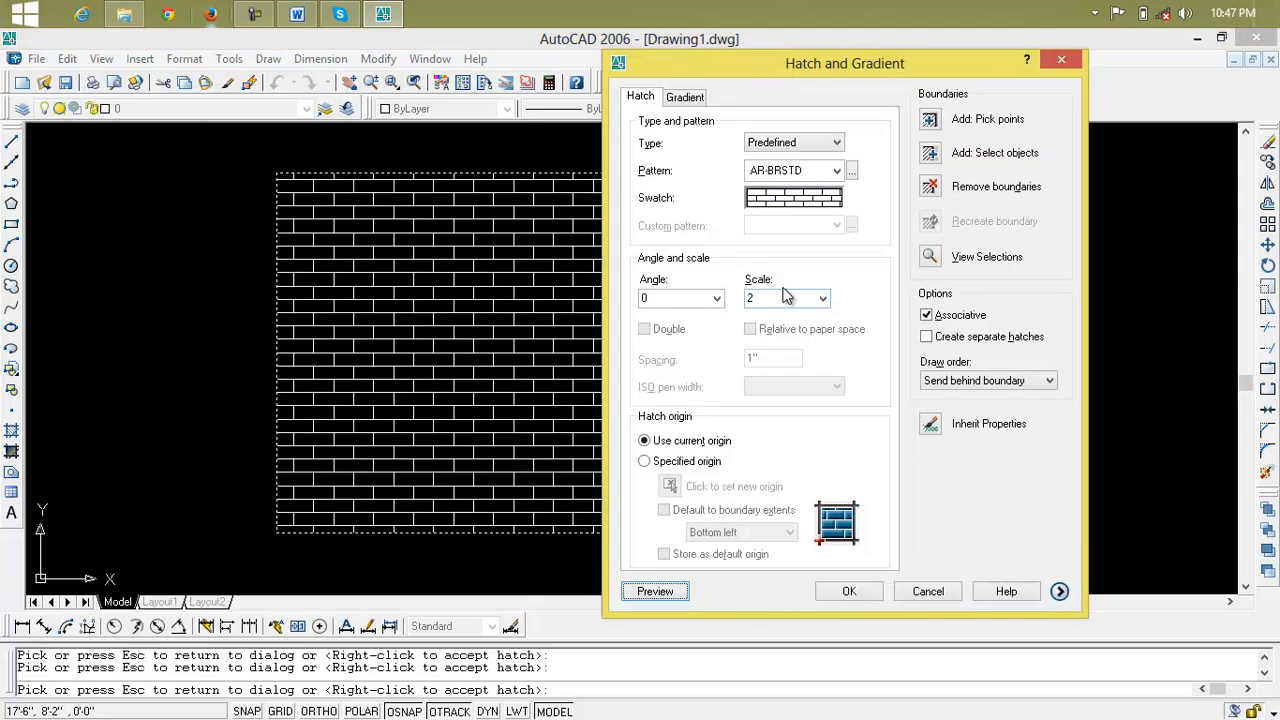
Set the hatch scale to 4, preview it and accept the AR-BRSTD hatch on the rectangle
left_click_drag(784, 296, 754, 300)
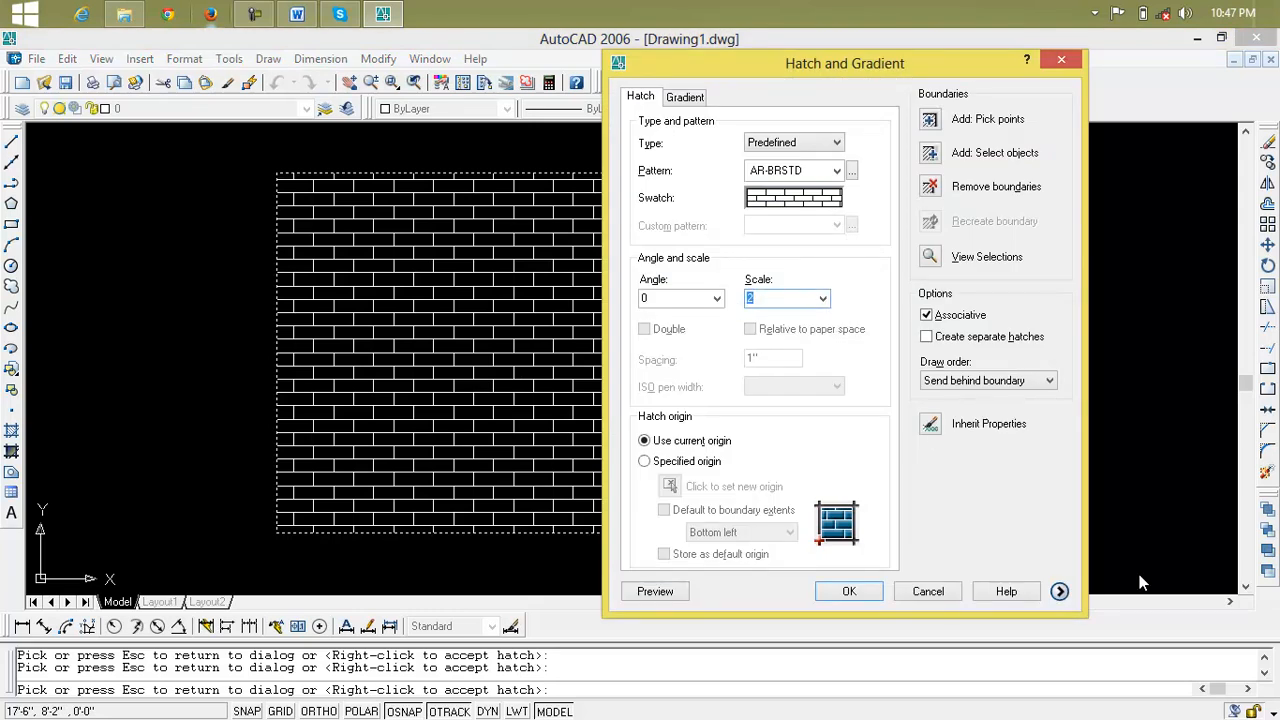
left_click(656, 592)
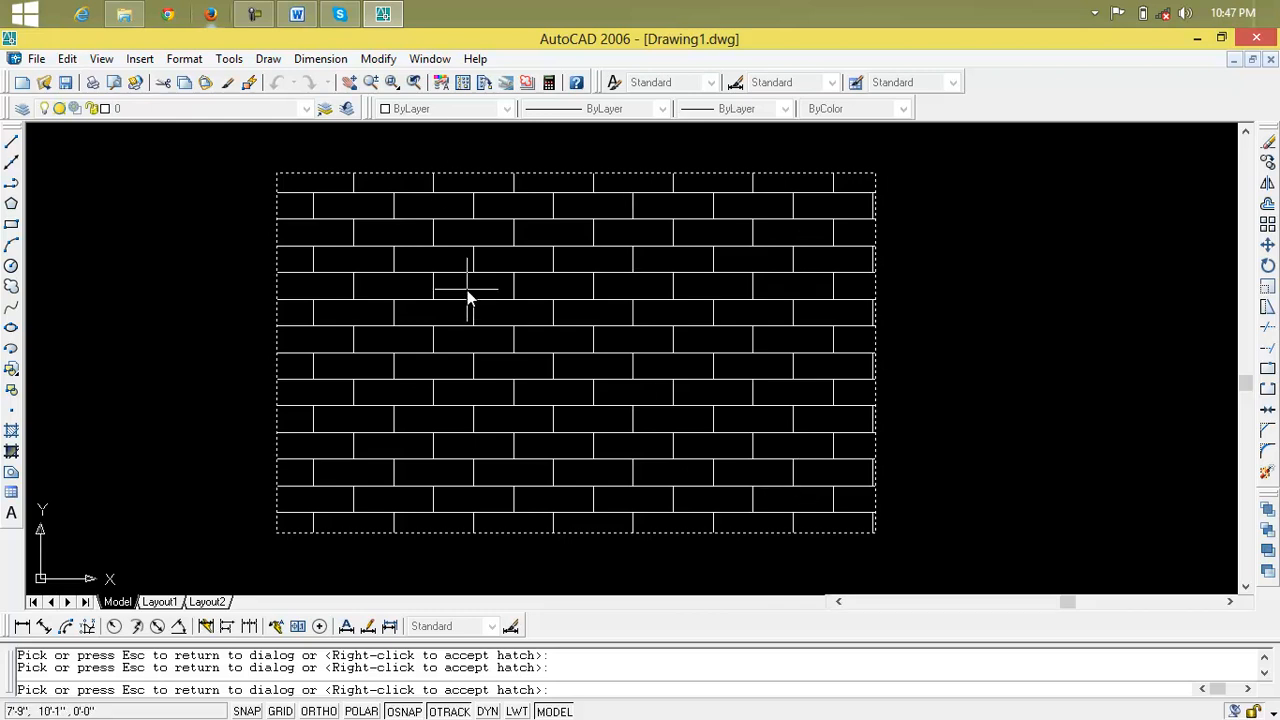
right_click(519, 306)
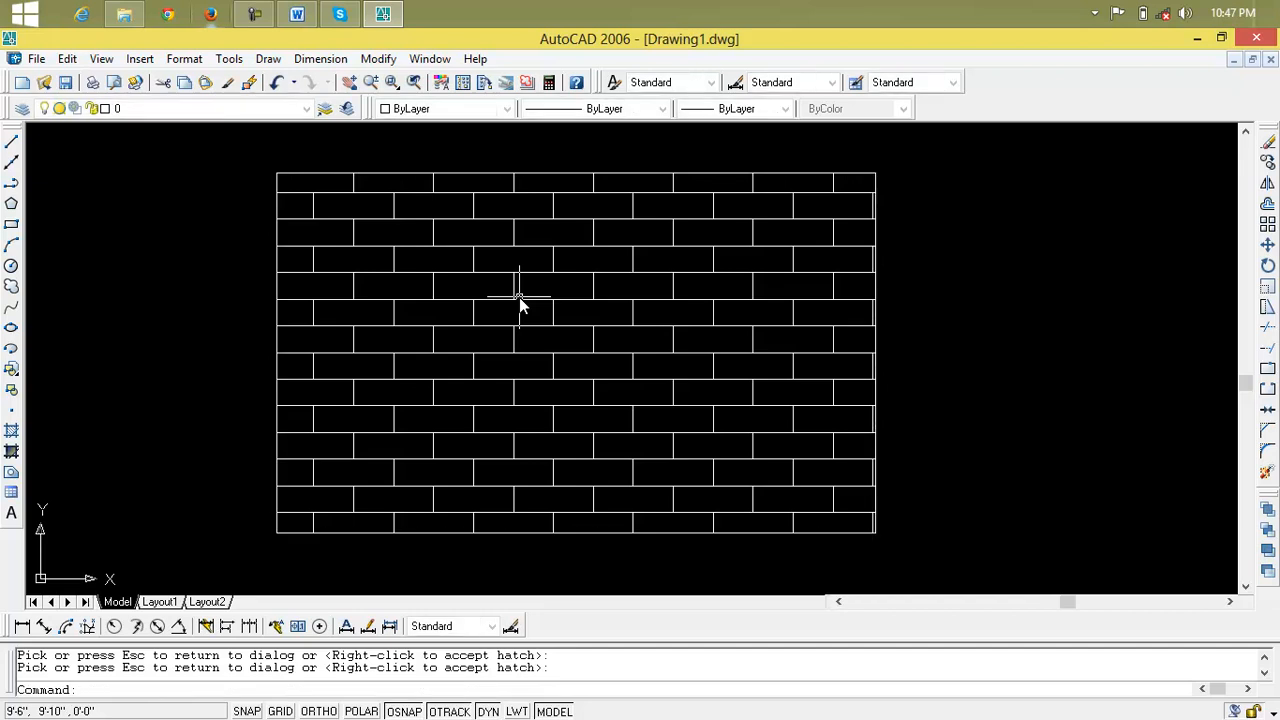
Edit the rectangle's brick hatch to an angle of 45, preview it and accept the change
scroll(741, 347, "down", 2)
middle_click_drag(741, 347, 581, 299)
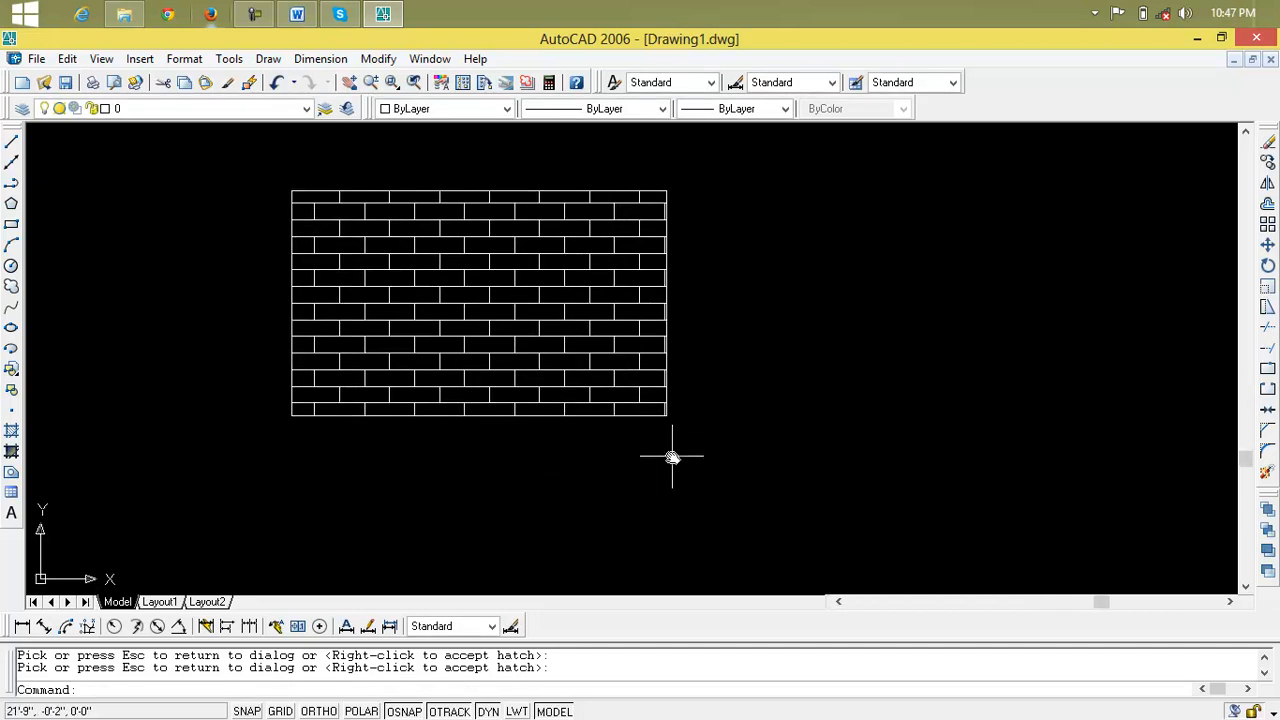
left_click(526, 330)
left_click(526, 330)
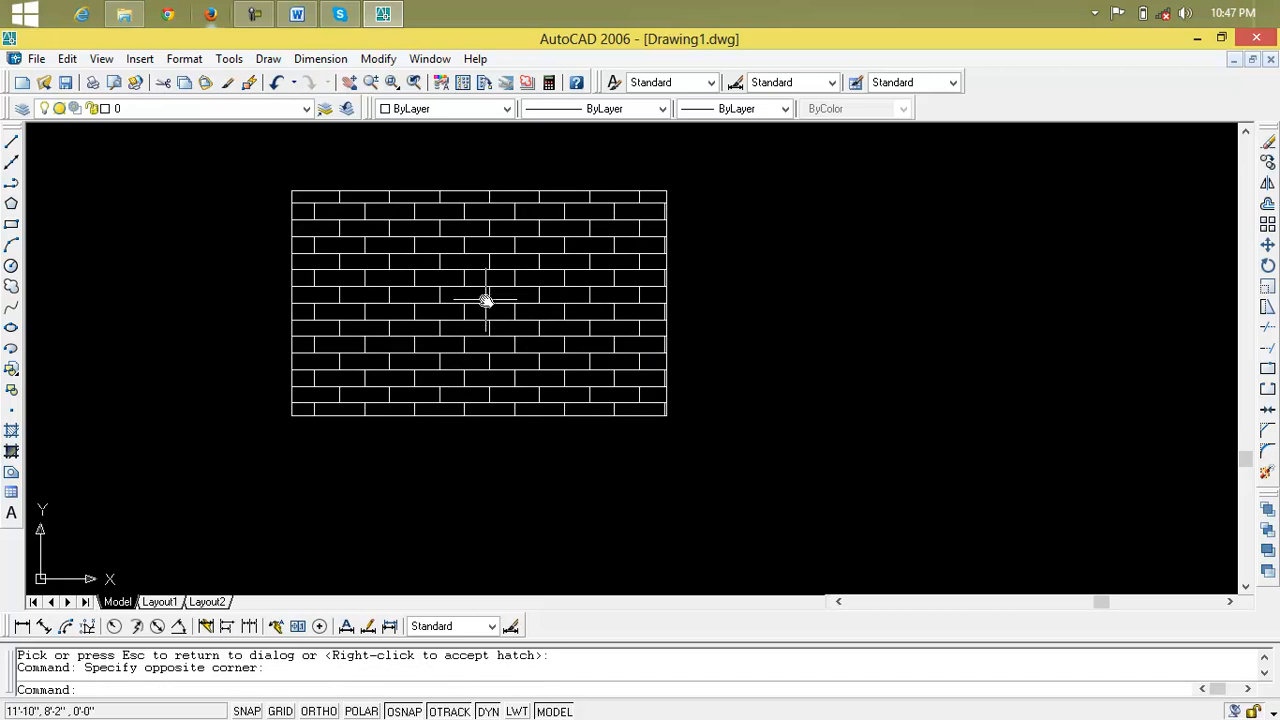
double_click(485, 298)
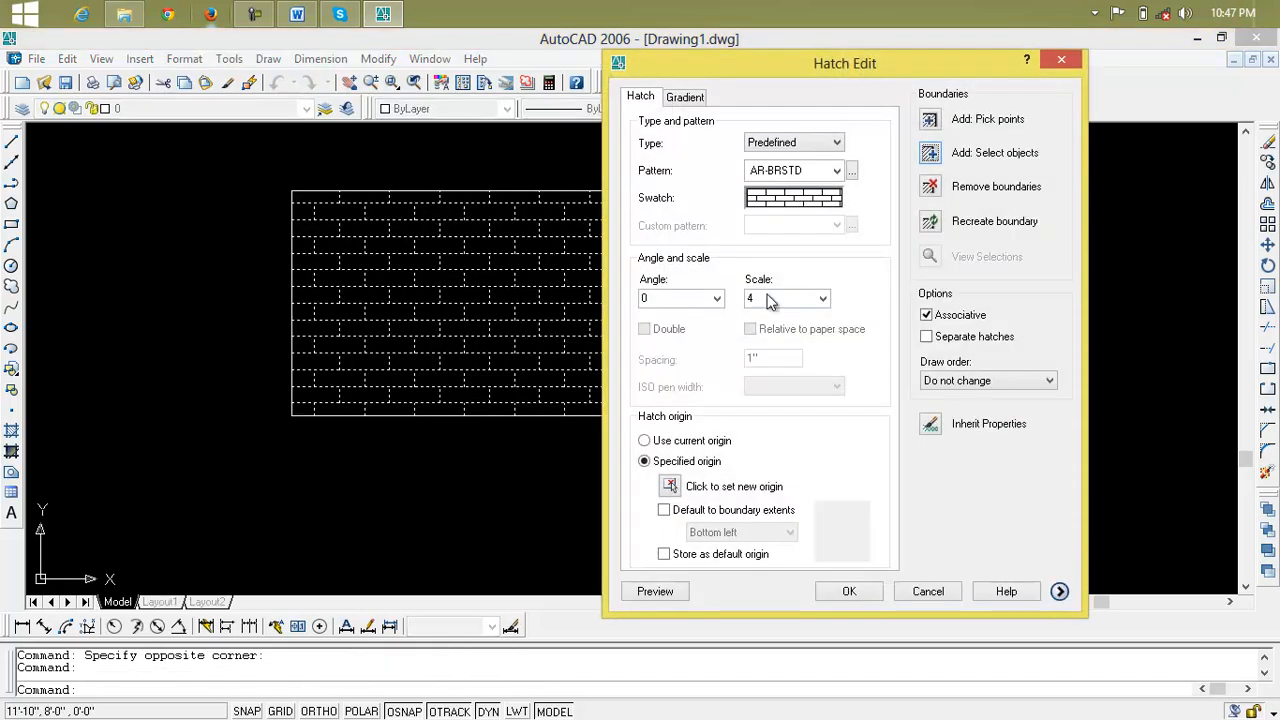
double_click(686, 298)
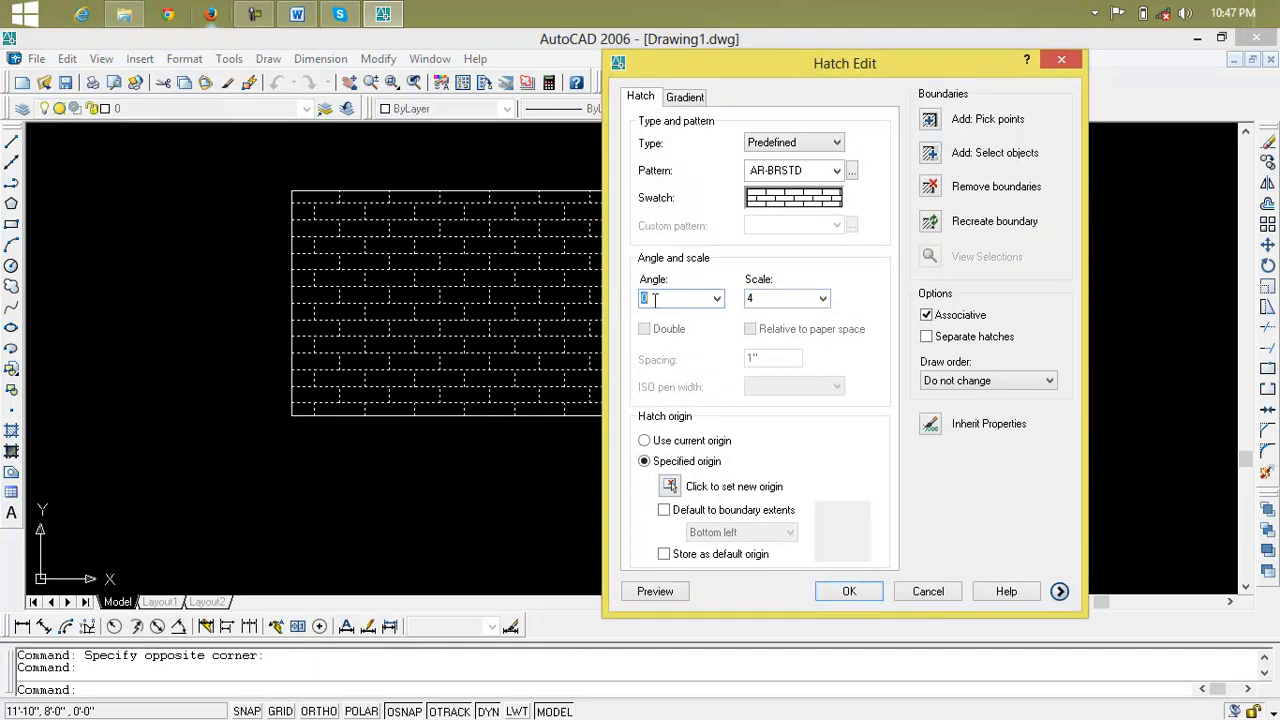
left_click(717, 298)
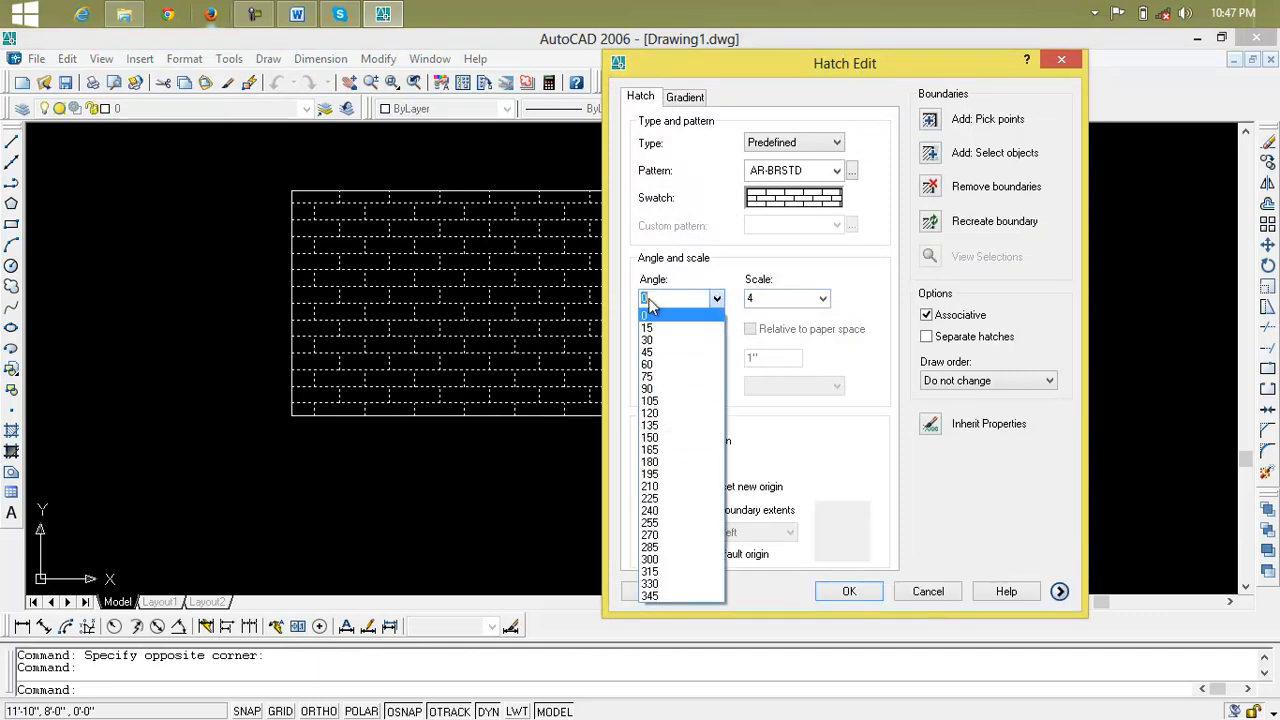
left_click(655, 296)
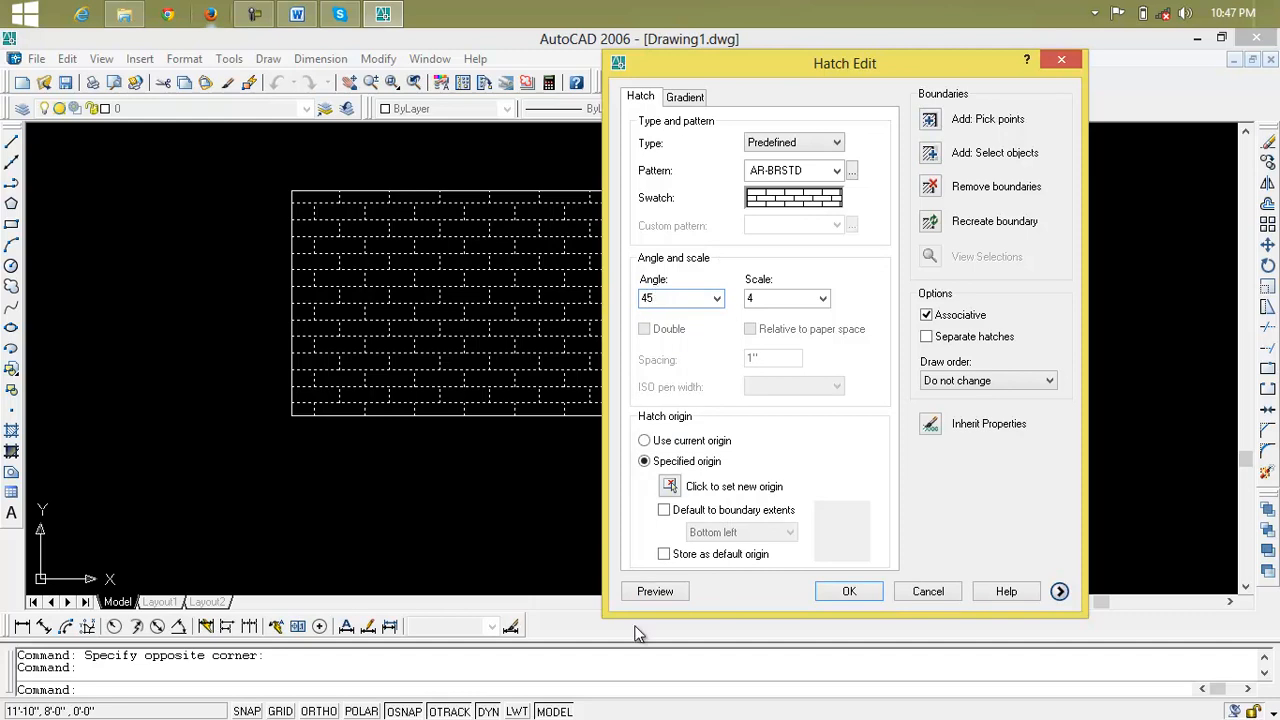
left_click(647, 594)
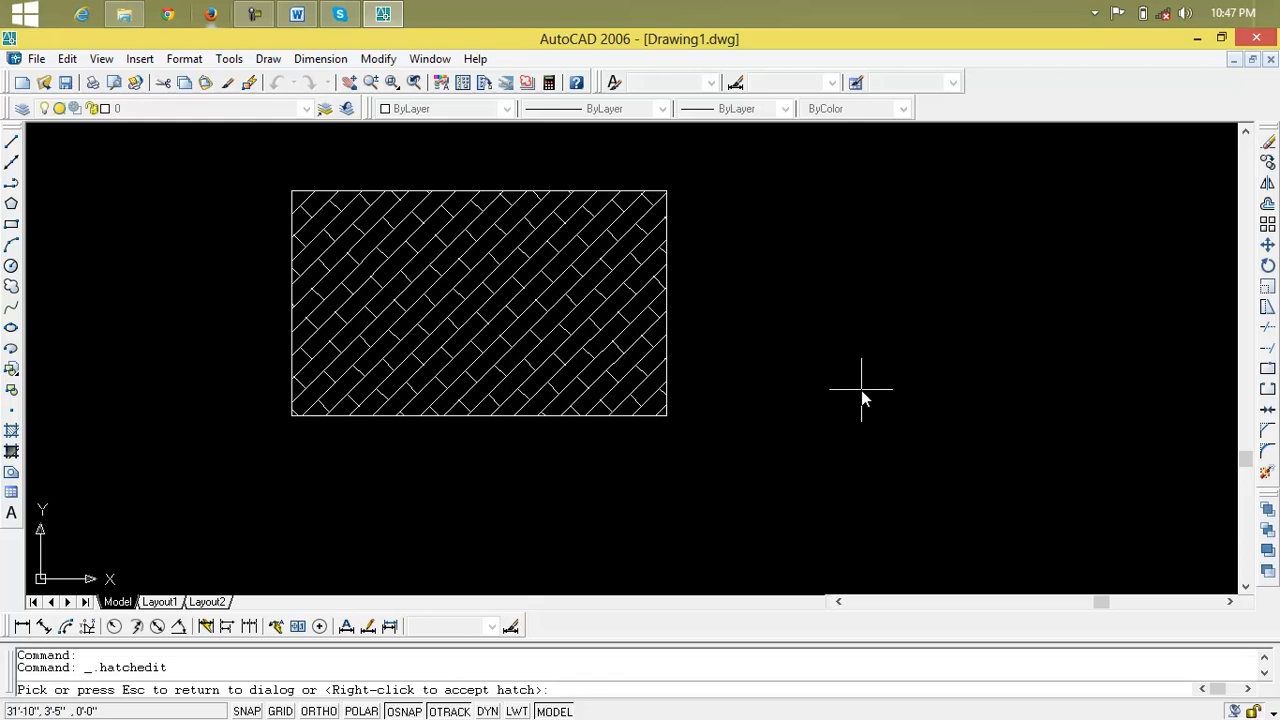
right_click(617, 368)
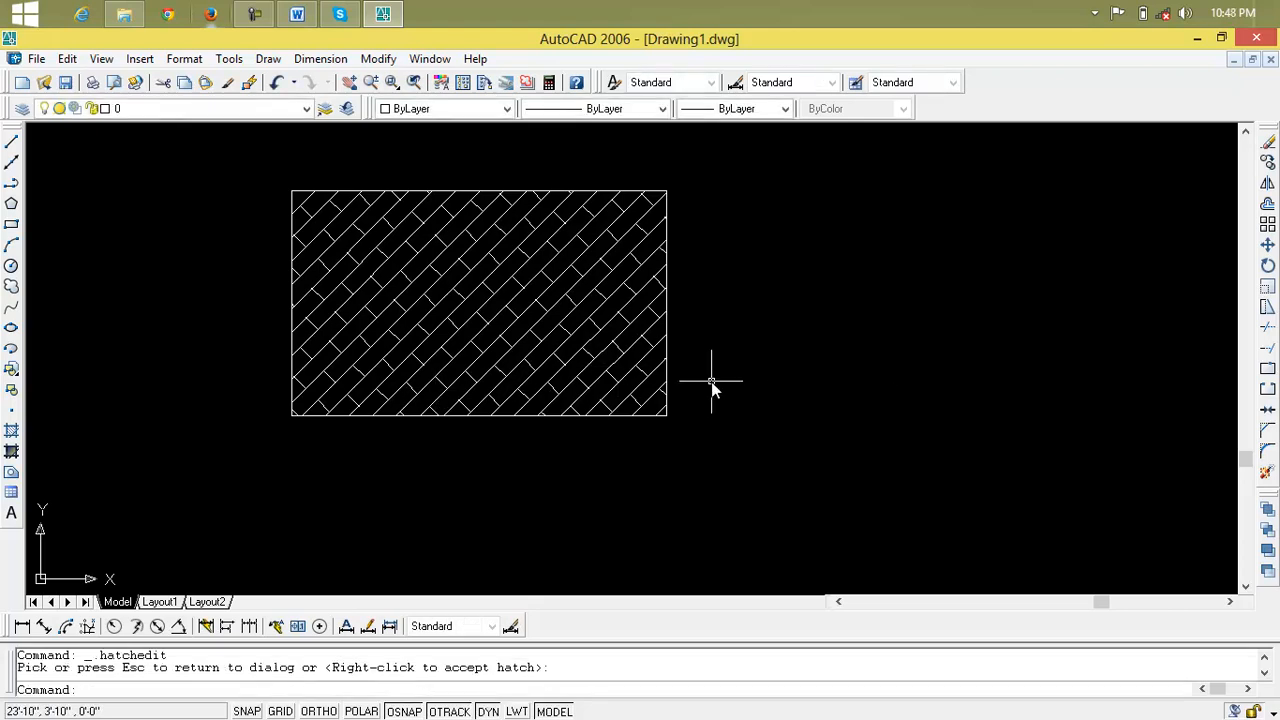
Draw a circle with a radius of about 7'-4" in the empty area beside the hatched rectangle
scroll(711, 382, "down", 2)
middle_click_drag(708, 374, 500, 363)
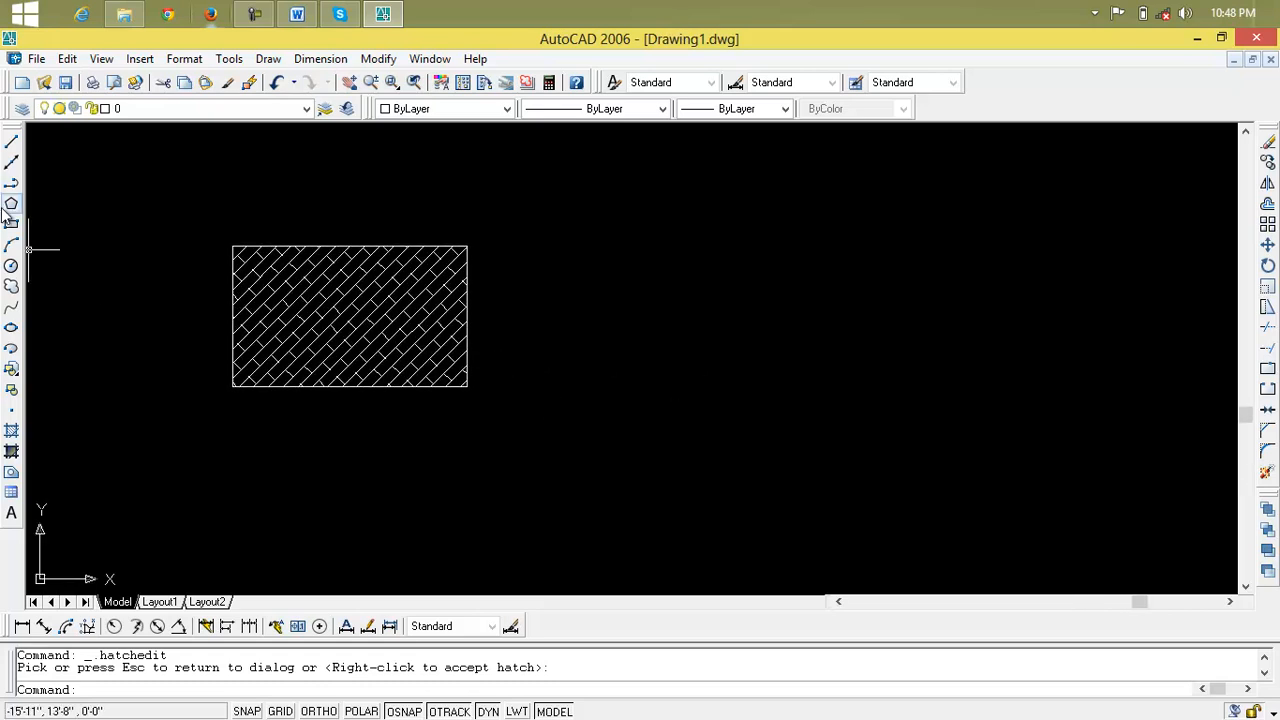
left_click(11, 265)
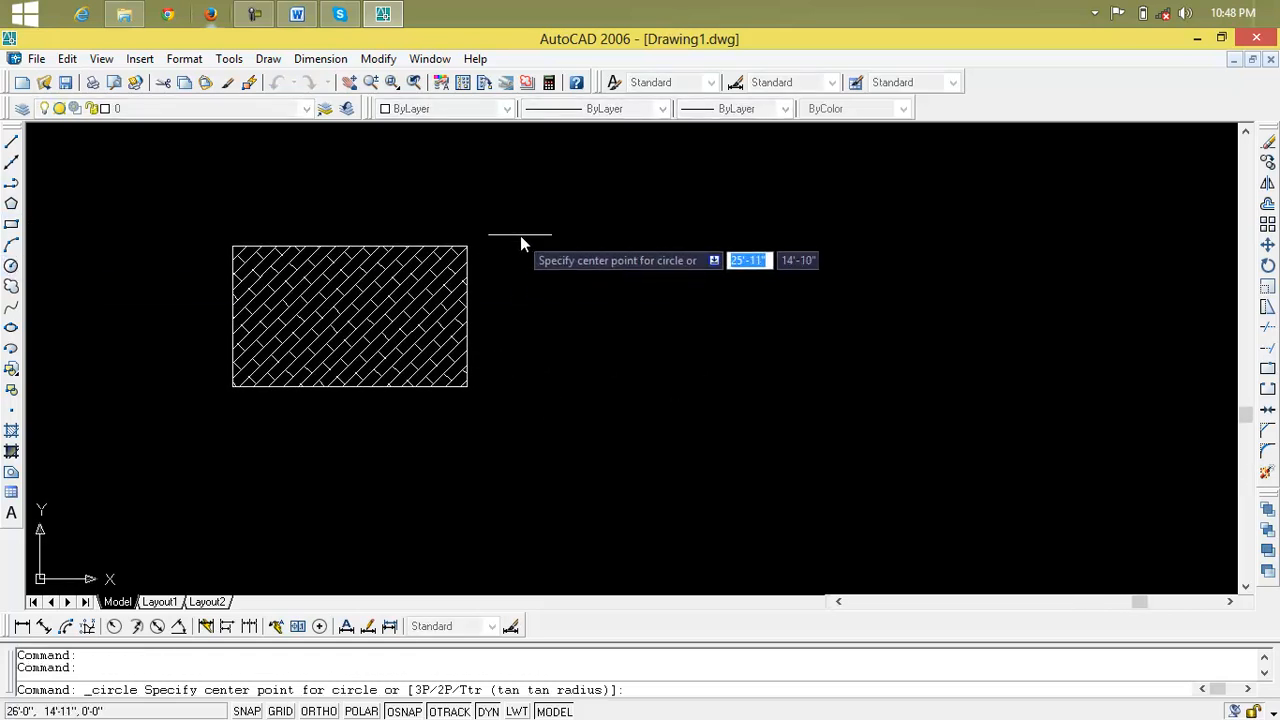
left_click(690, 238)
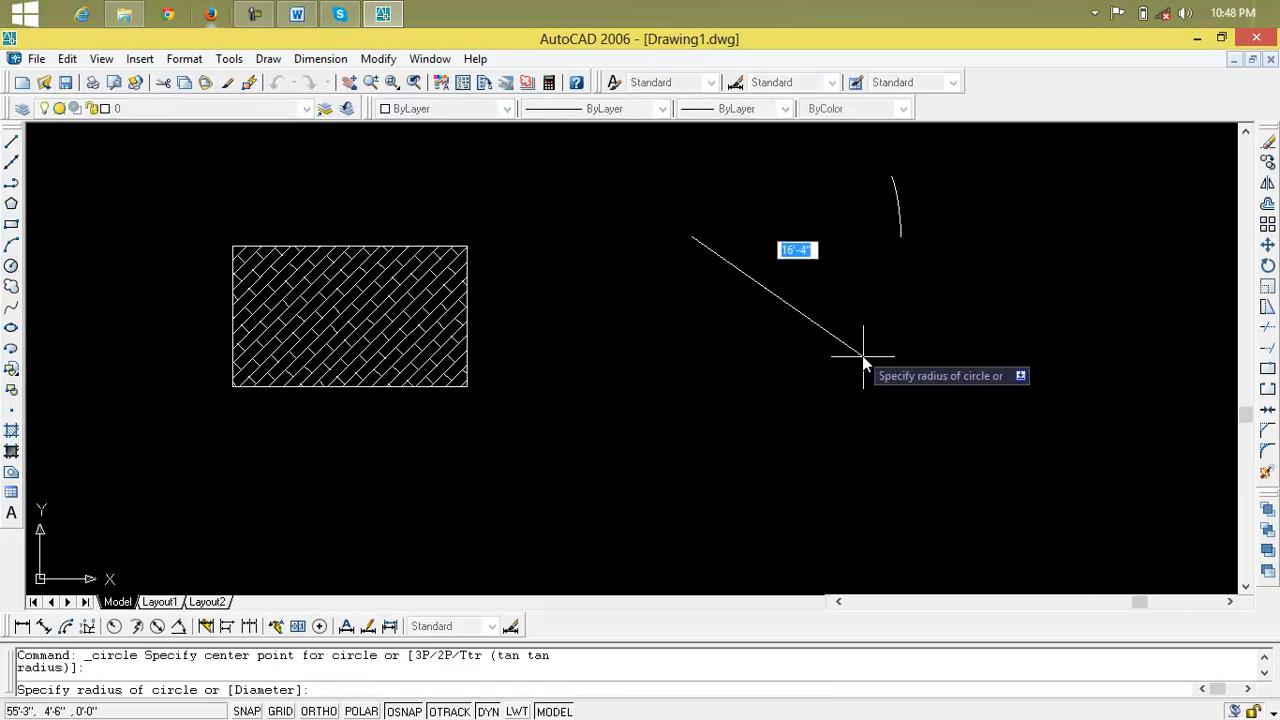
left_click(760, 288)
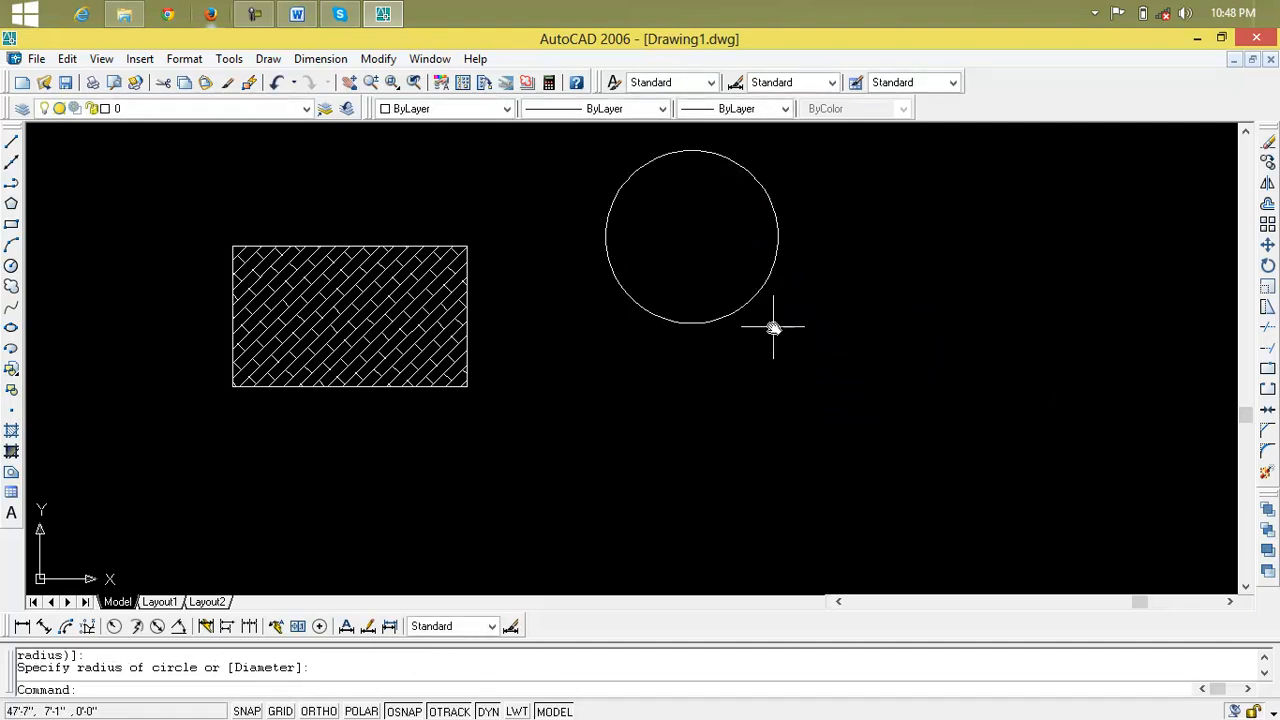
middle_click_drag(772, 329, 812, 435)
Try to draw a second circle by eye from near the first circle's centre, and erase it
type("c")
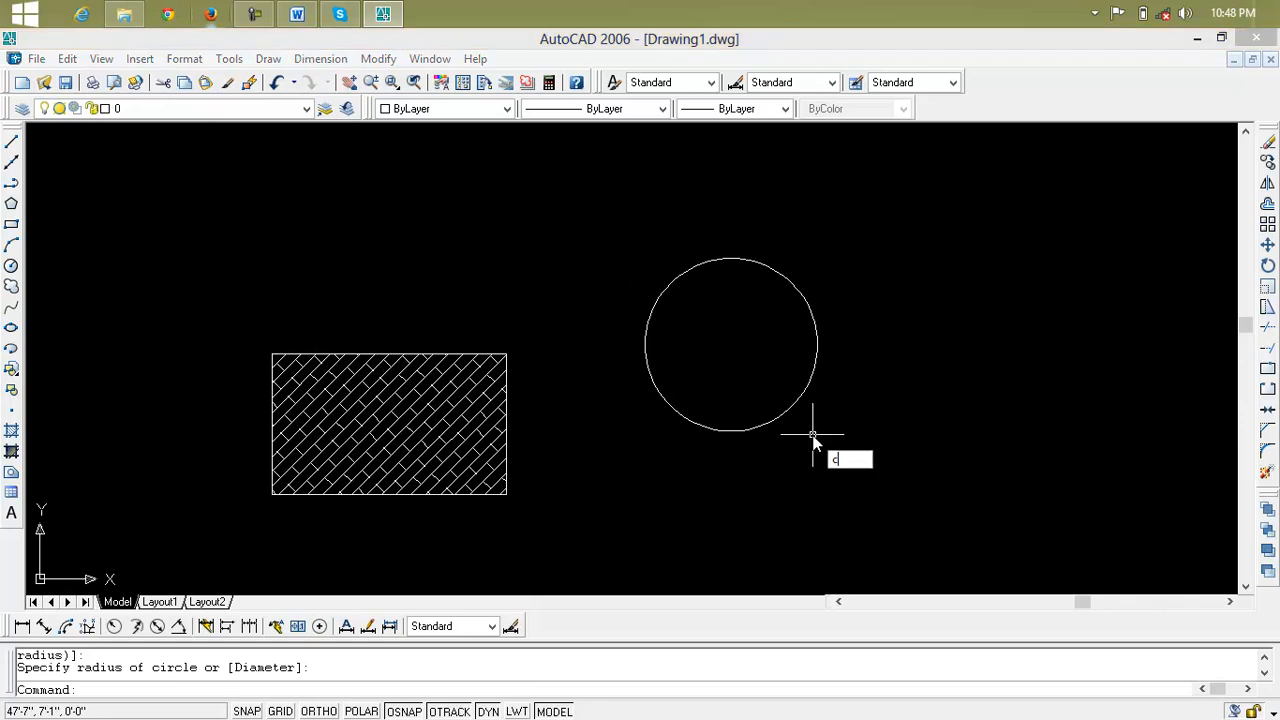
key("Return")
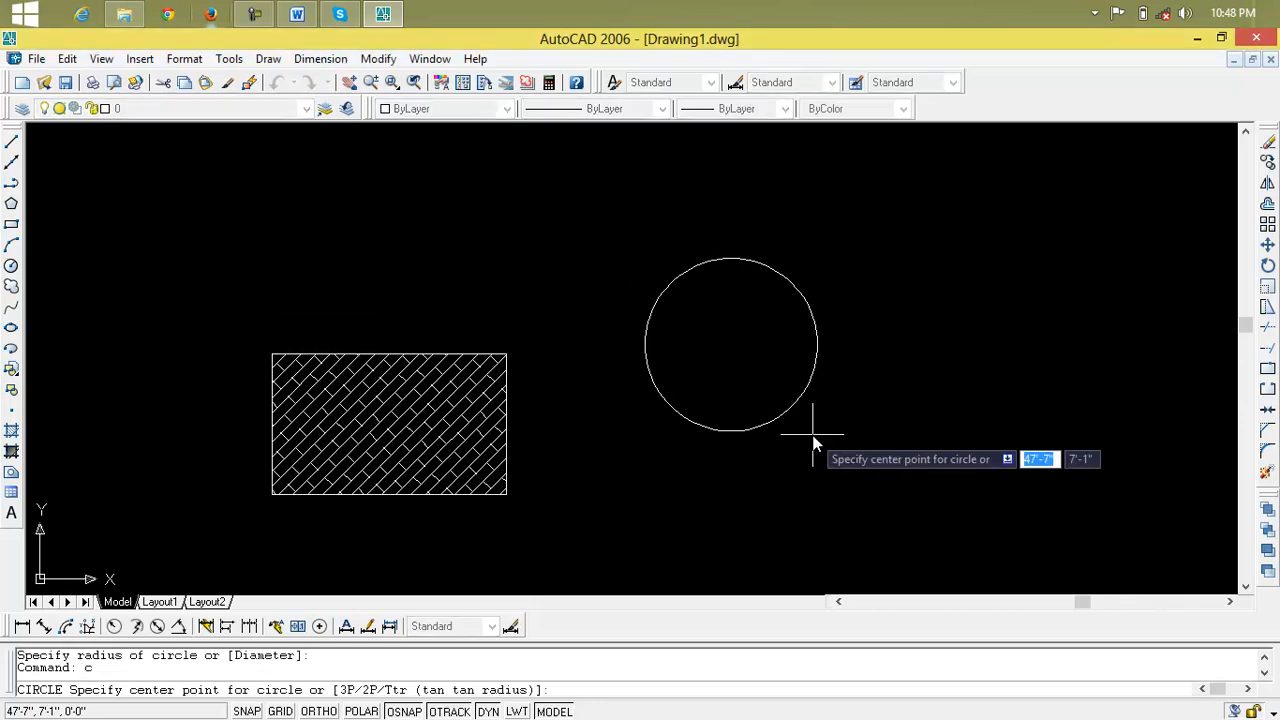
left_click(735, 350)
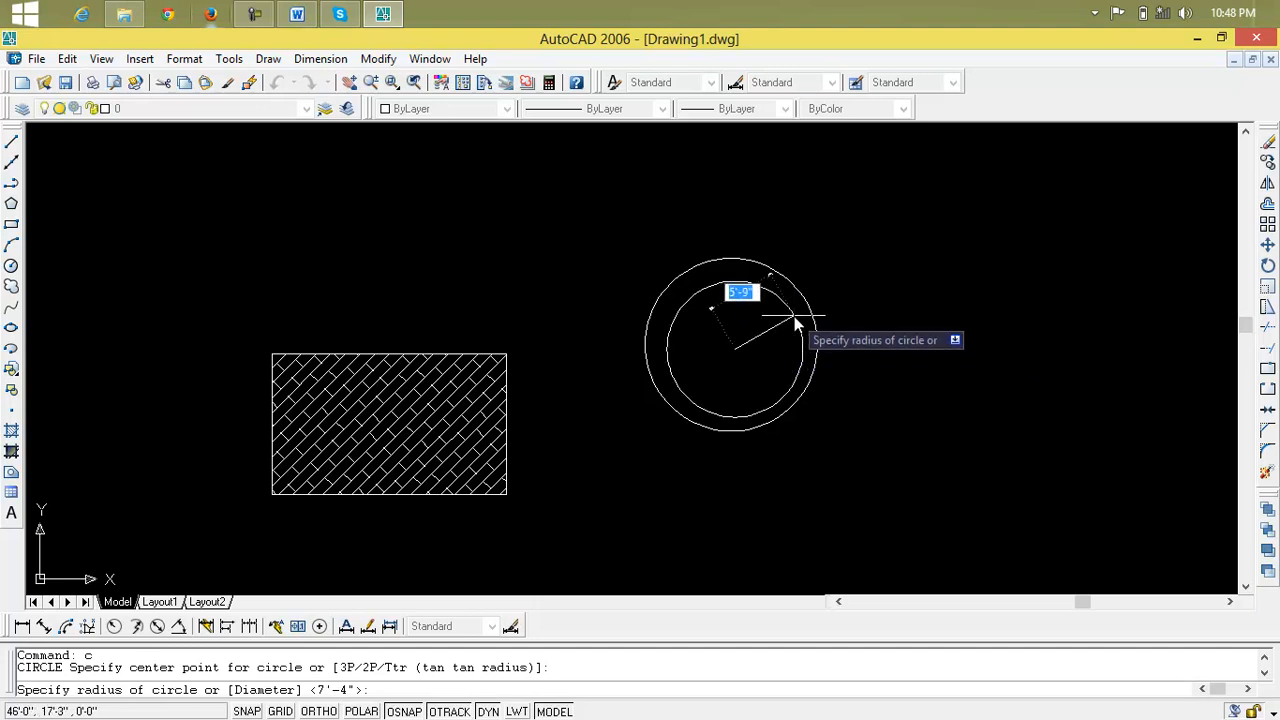
key("Return")
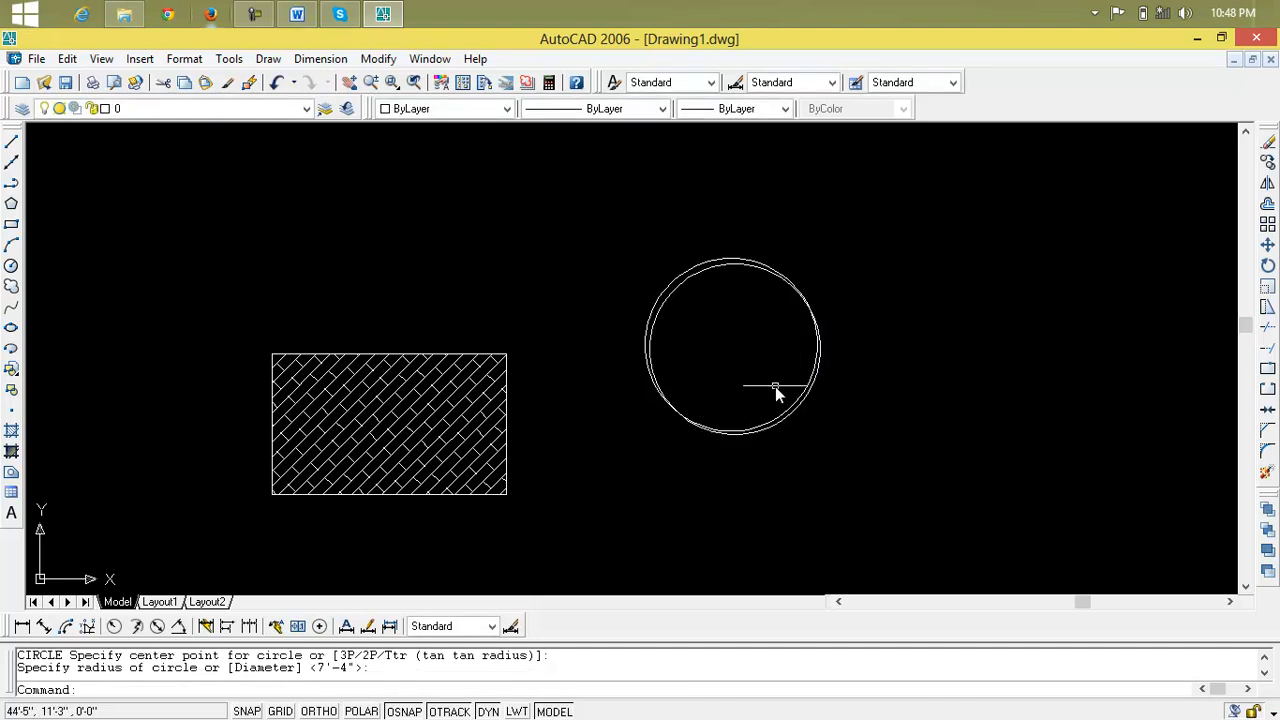
left_click(810, 305)
key("Delete")
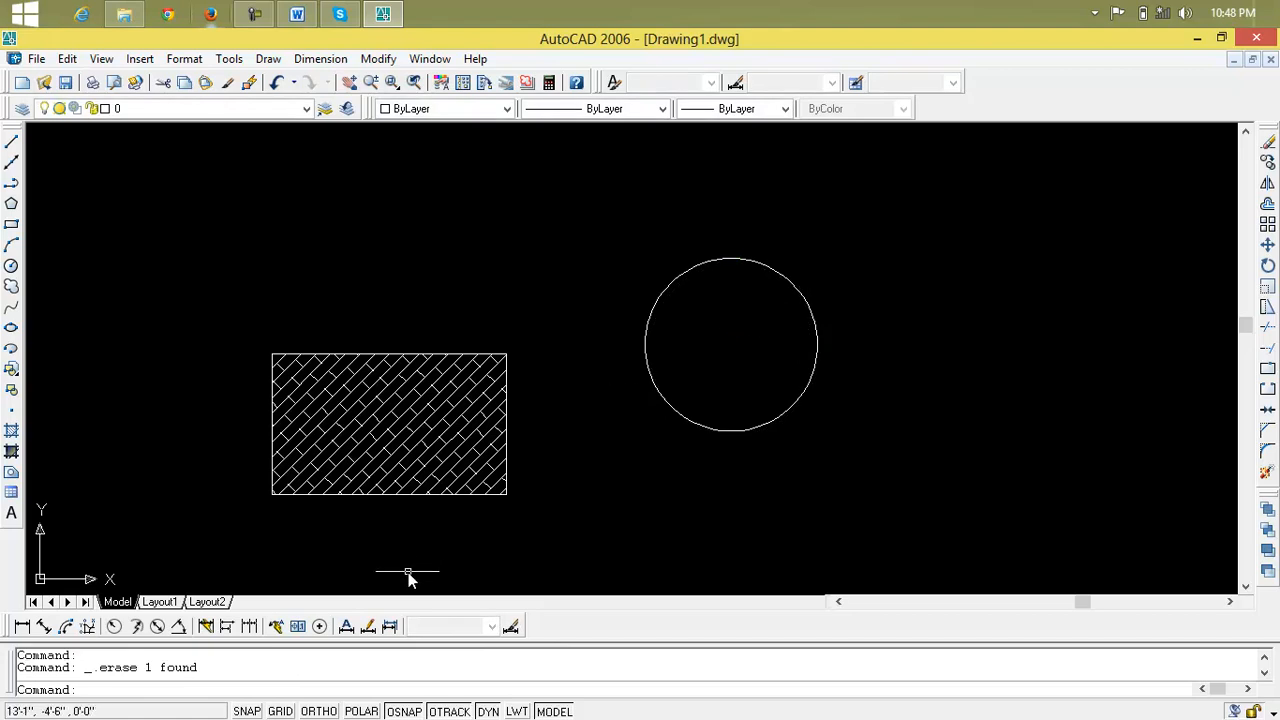
Add a center mark to the circle
left_click(320, 626)
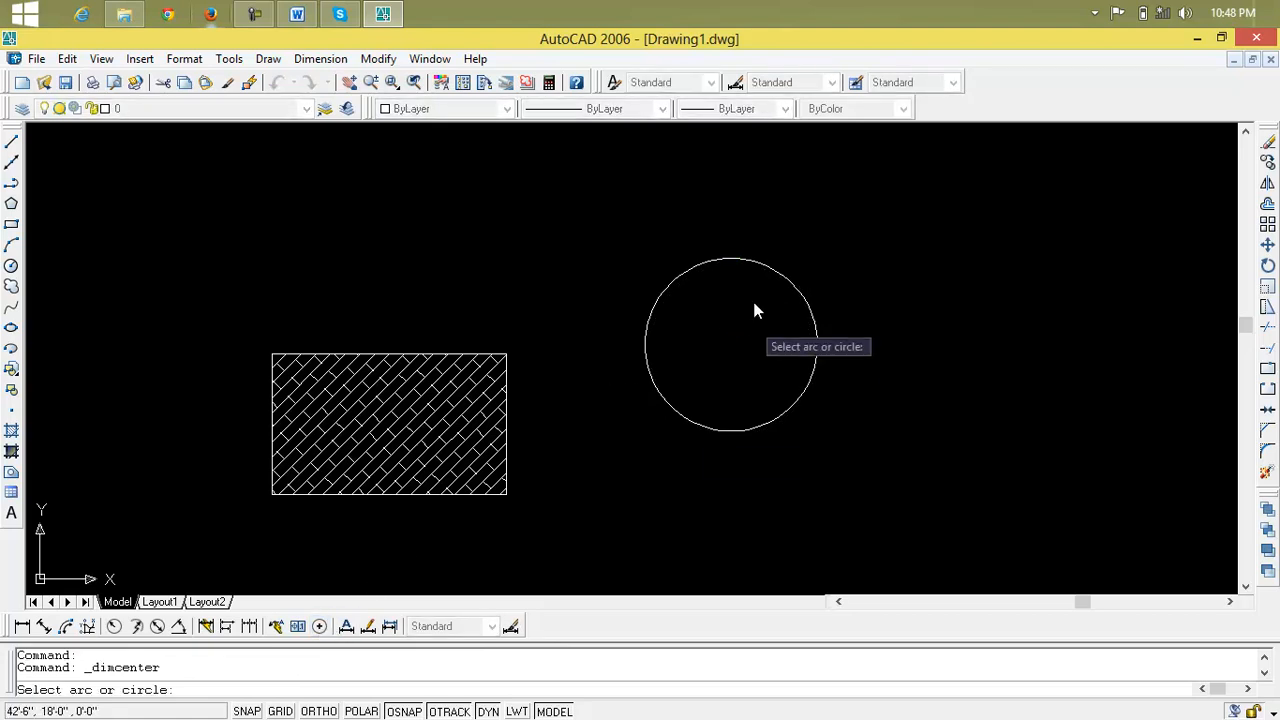
left_click(757, 265)
scroll(750, 350, "up", 5)
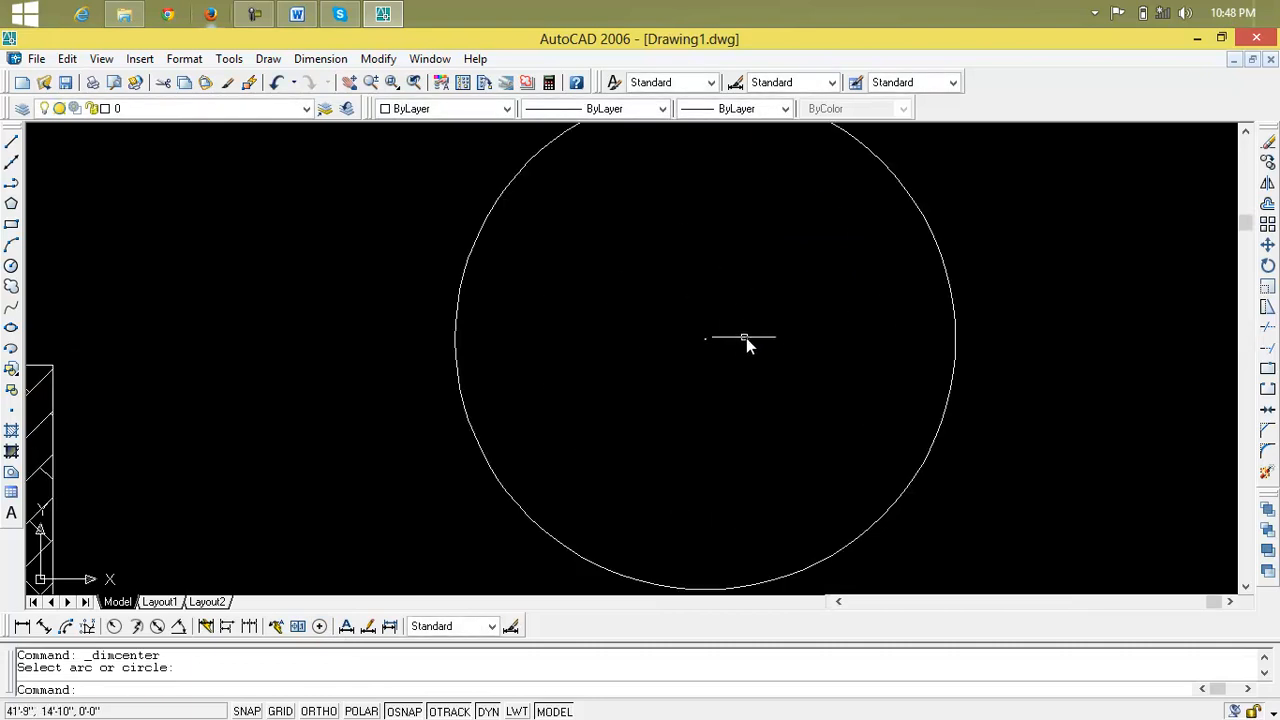
Draw two concentric circles from the marked centre inside the large circle, with radii of about 6'-7" and 5'-8"
left_click(11, 265)
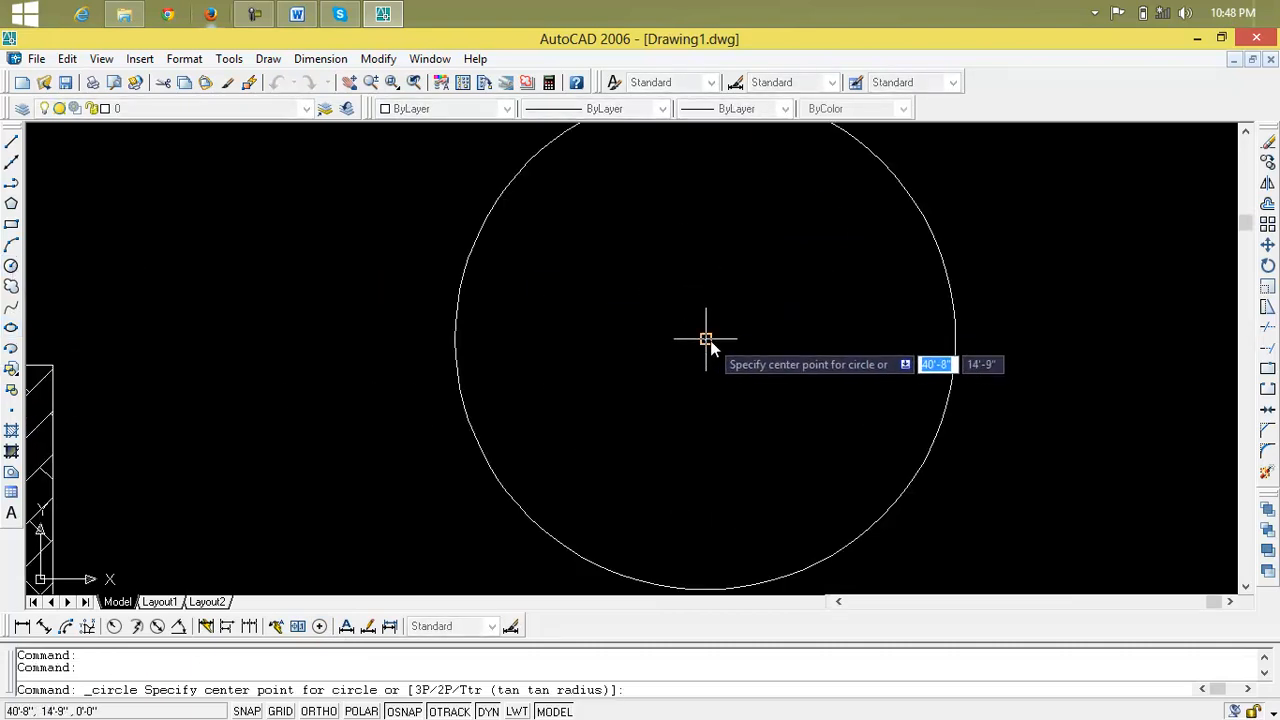
left_click(707, 341)
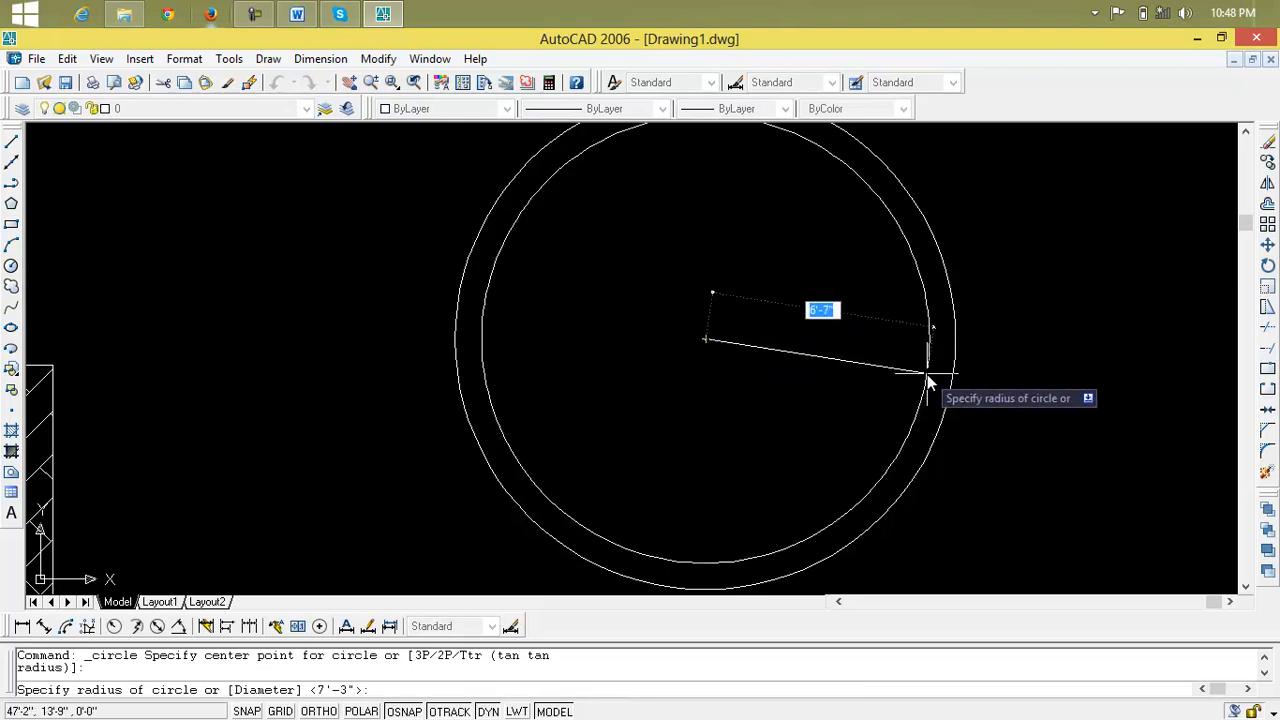
left_click(927, 374)
key("Return")
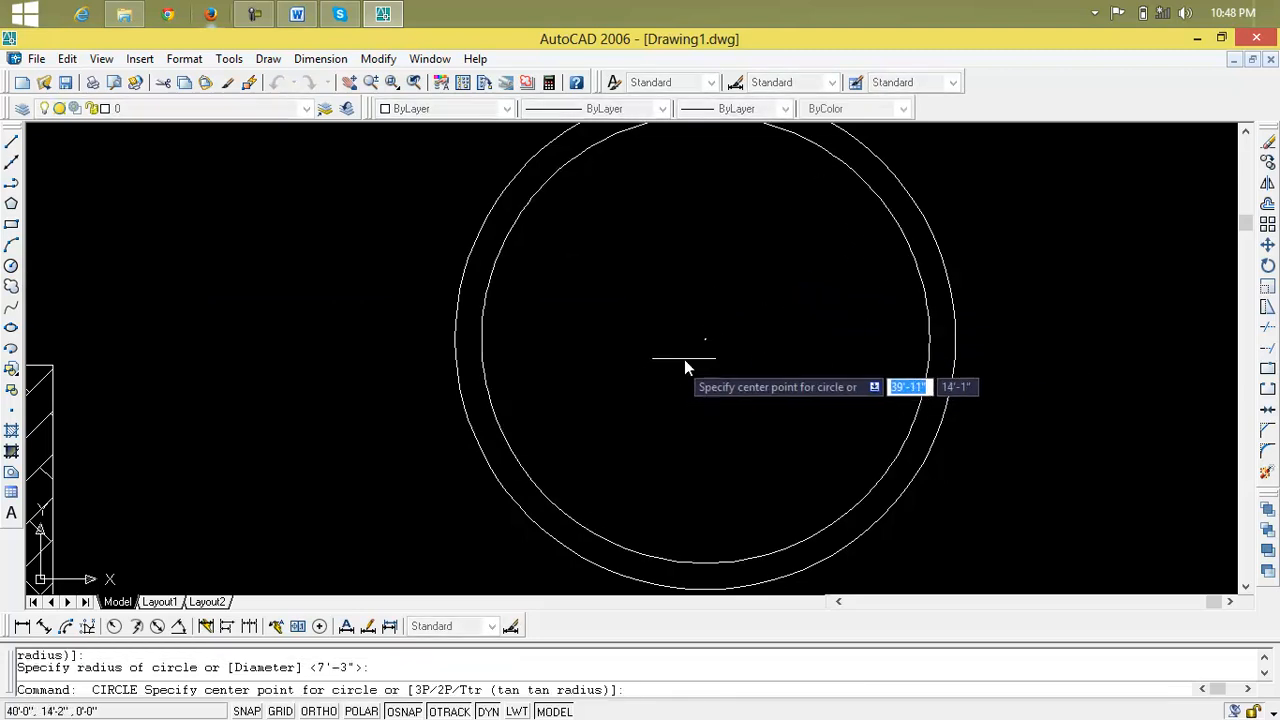
left_click(705, 339)
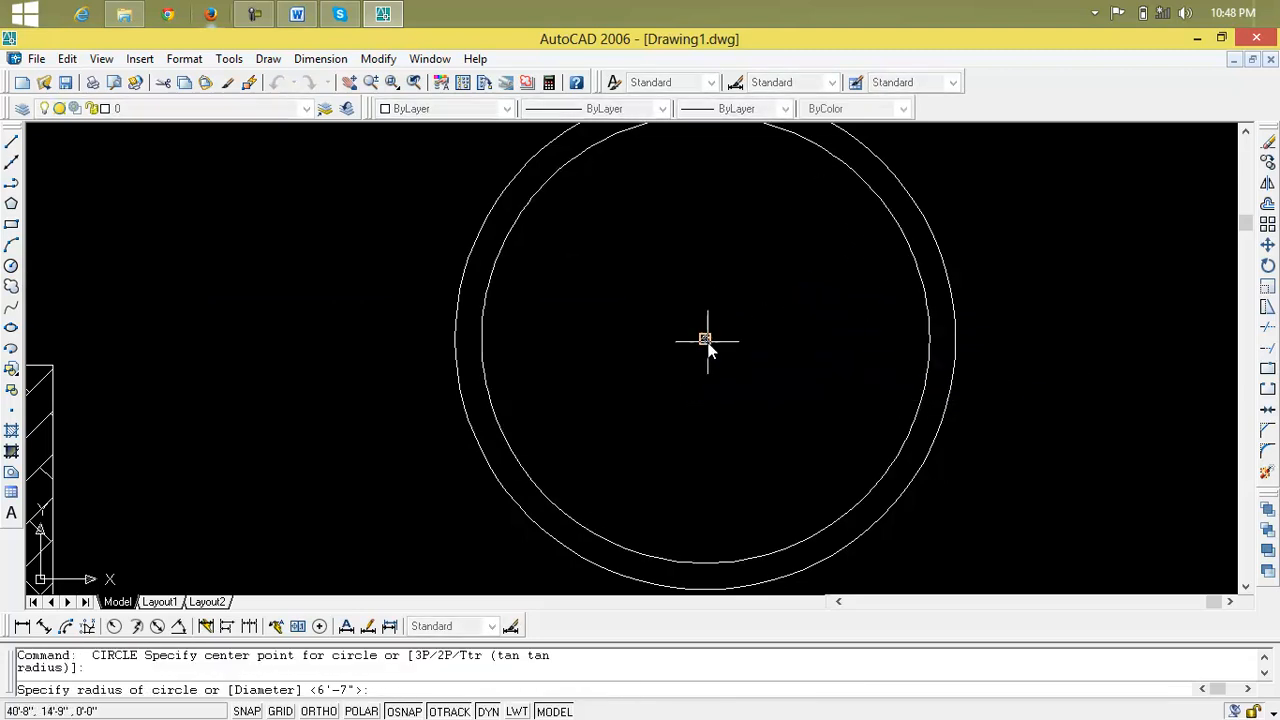
left_click(897, 360)
Add two smaller concentric circles from the same centre, with radii of about 4'-5" and 3'-8"
key("Return")
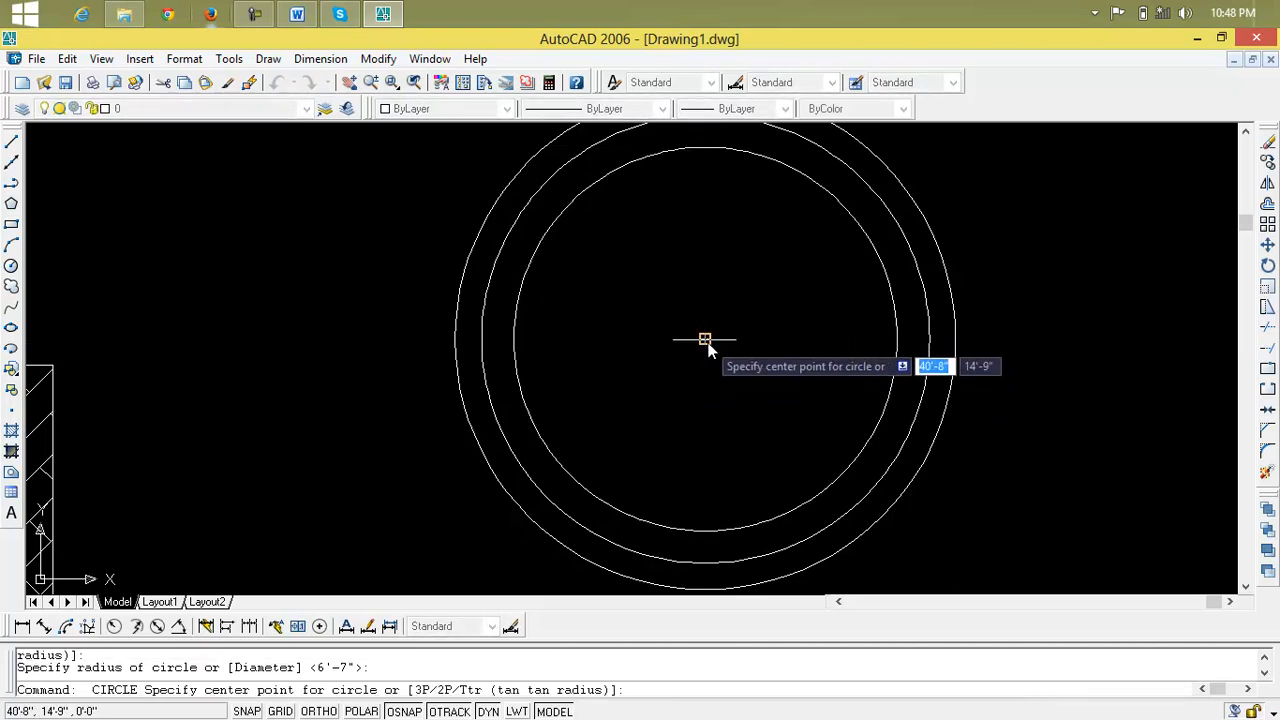
left_click(705, 339)
left_click(856, 345)
key("Return")
left_click(705, 339)
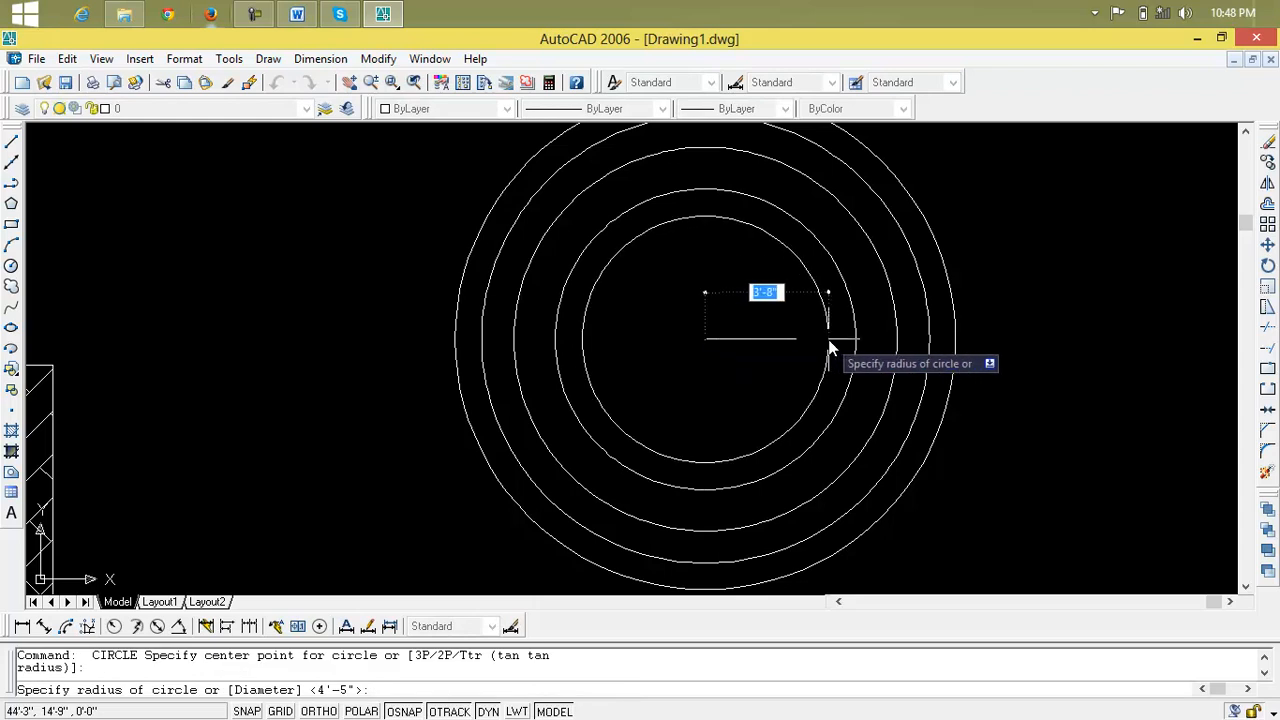
left_click(828, 340)
Draw the innermost concentric circle from the same marked centre, inside the 3'-8" radius circle
key("Return")
left_click(705, 339)
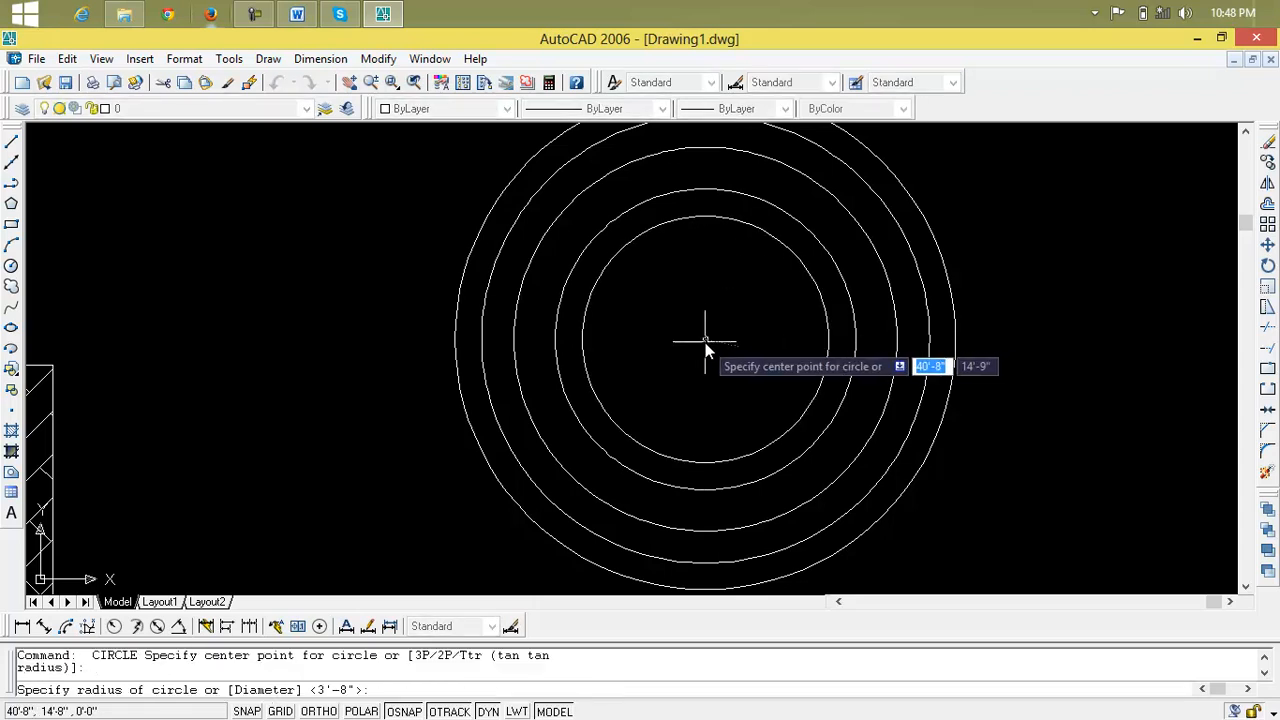
left_click(780, 335)
scroll(835, 397, "down", 2)
middle_click_drag(834, 400, 646, 398)
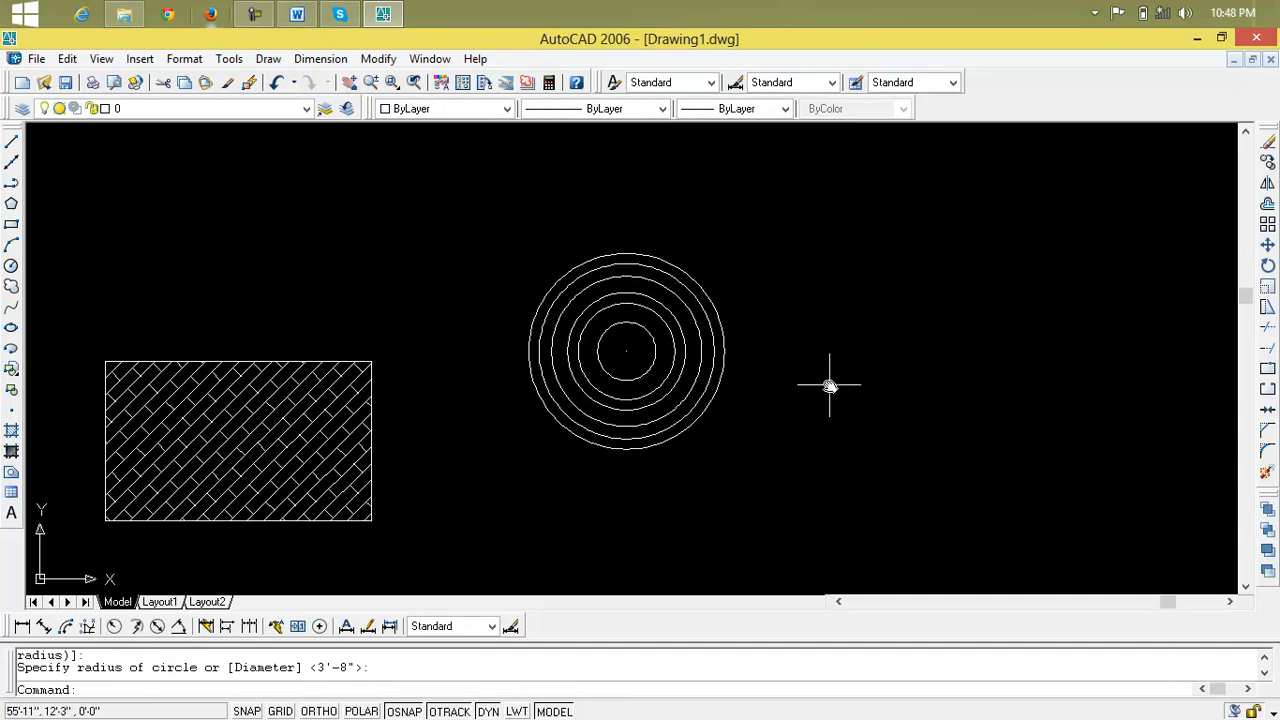
Start a new hatch and choose the ANSI37 pattern from the ANSI patterns
type("h")
key("Return")
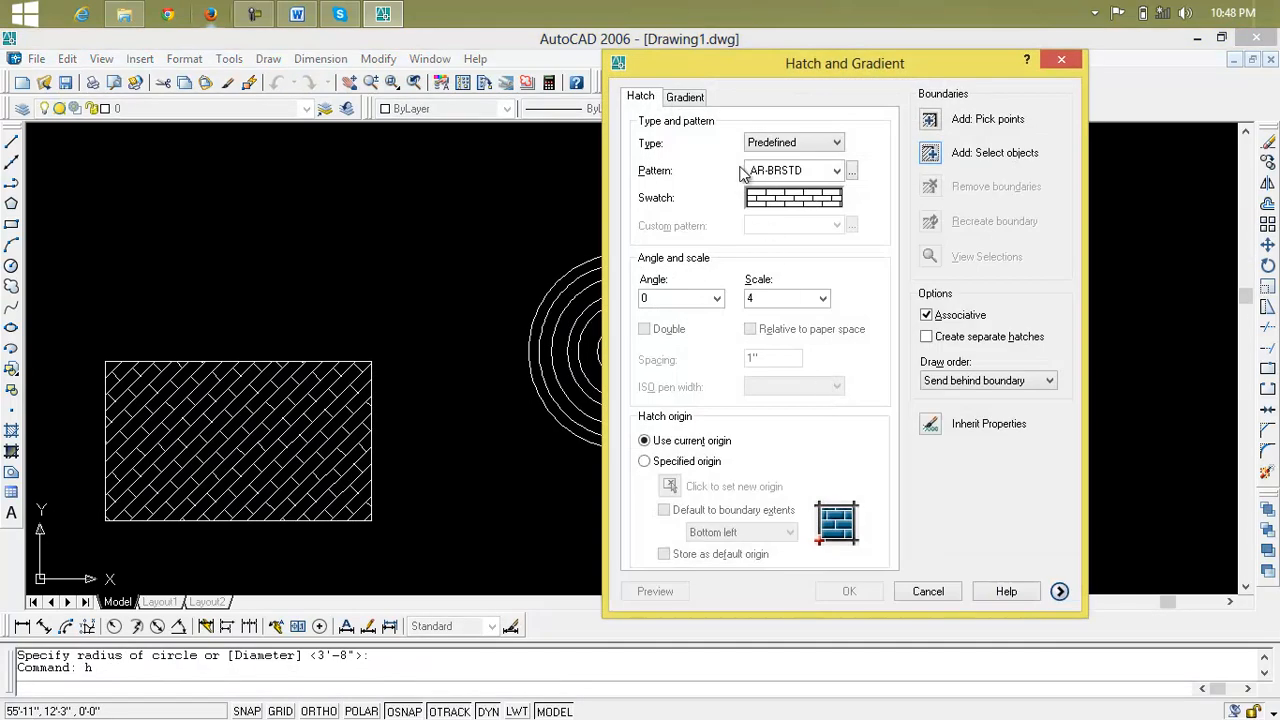
left_click(822, 199)
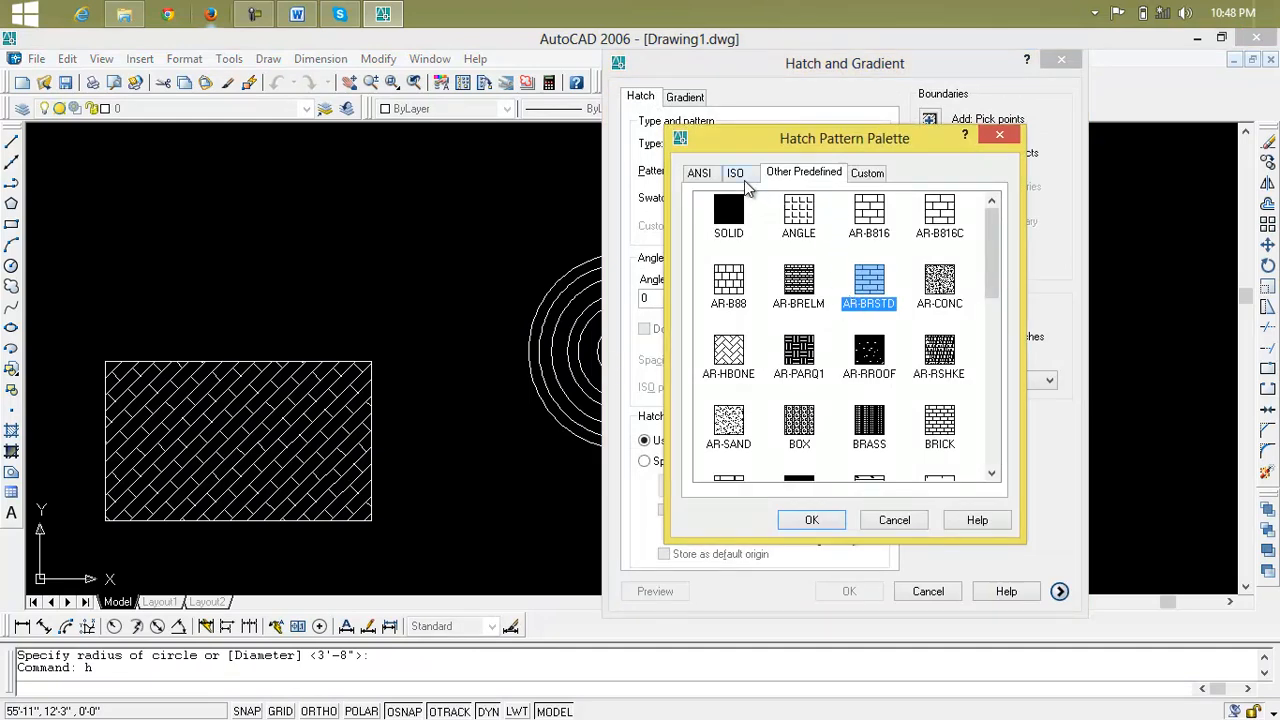
left_click(736, 174)
left_click(701, 176)
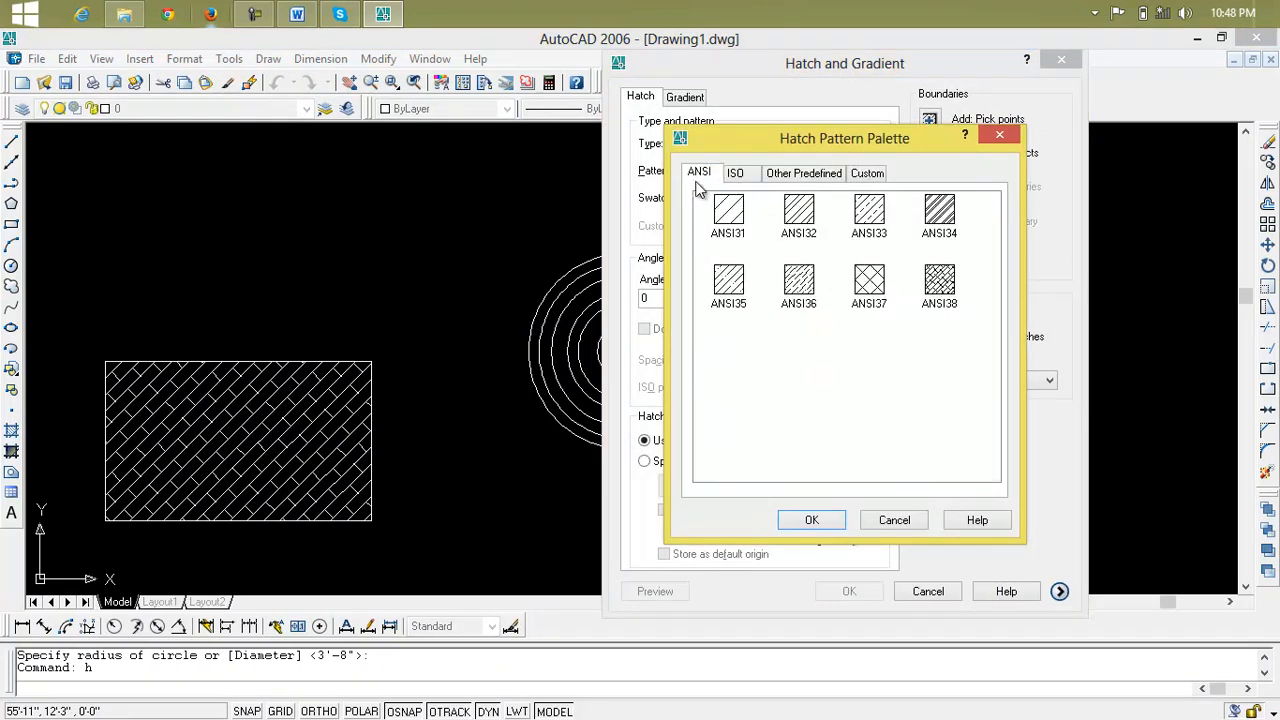
left_click(872, 287)
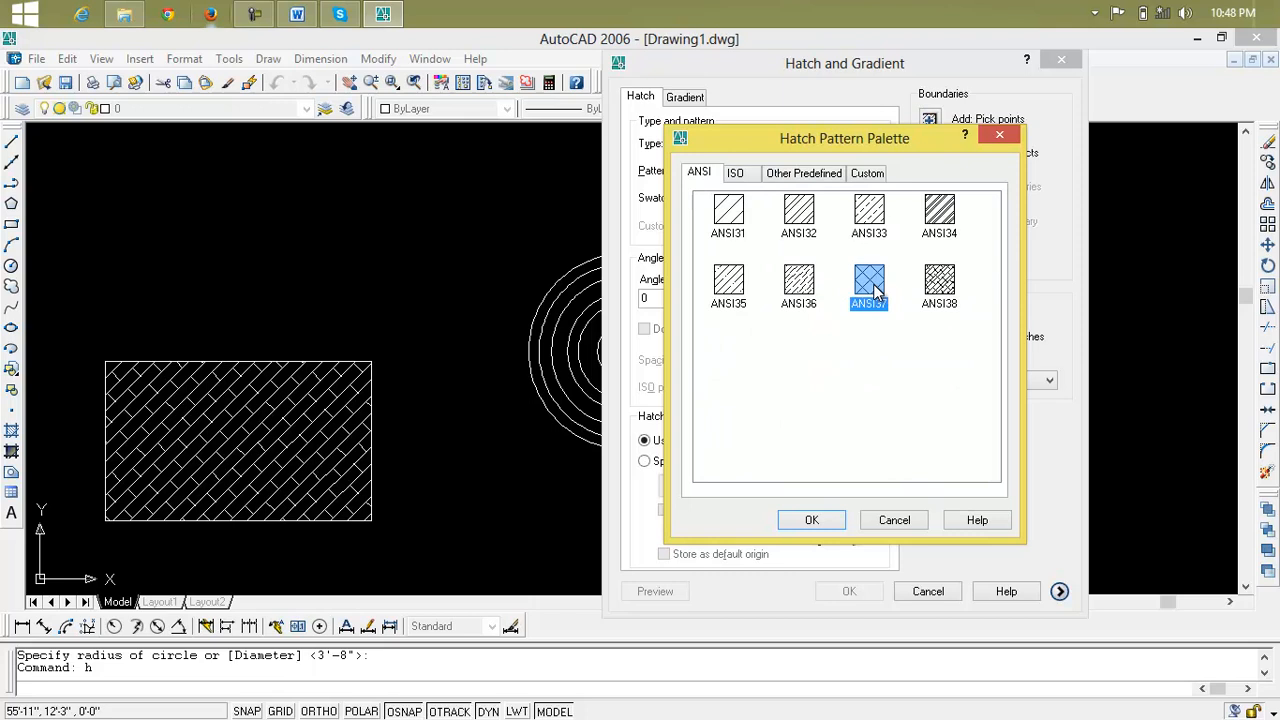
left_click(812, 519)
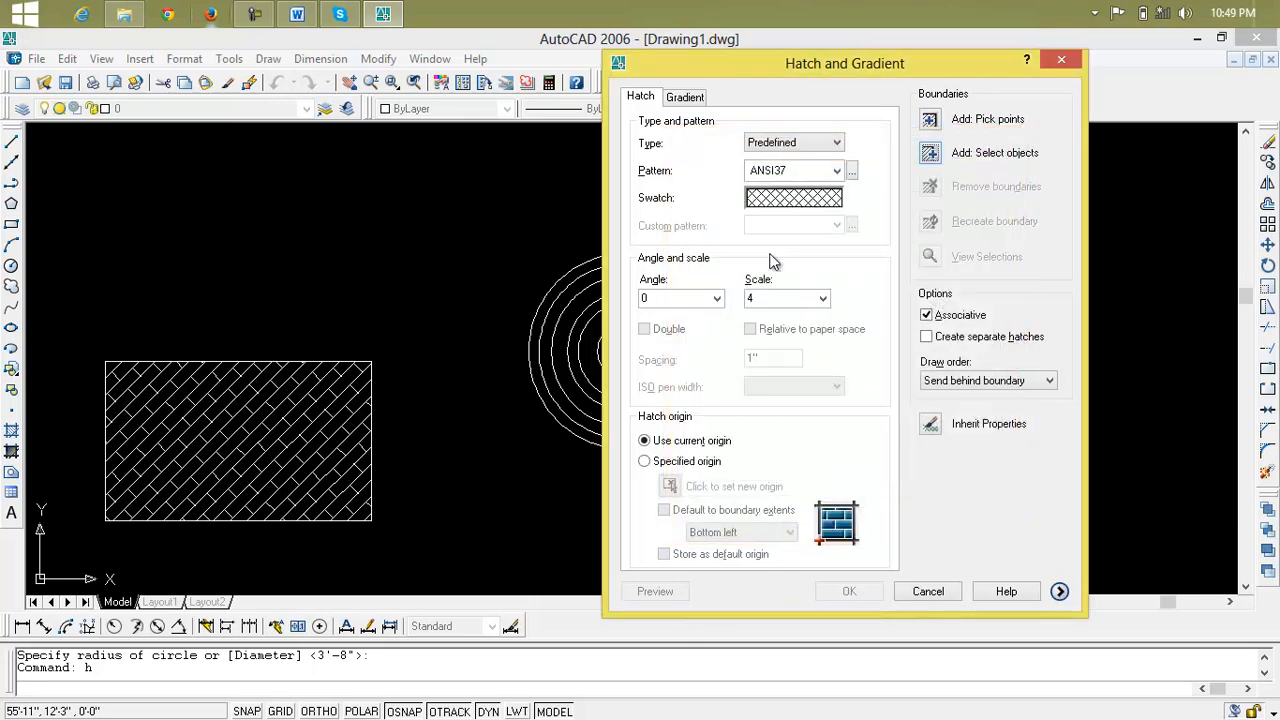
Keep the hatch at angle 0 and scale 4, and select all the concentric circles as its boundary objects
left_click(717, 299)
left_click(717, 299)
left_click(800, 298)
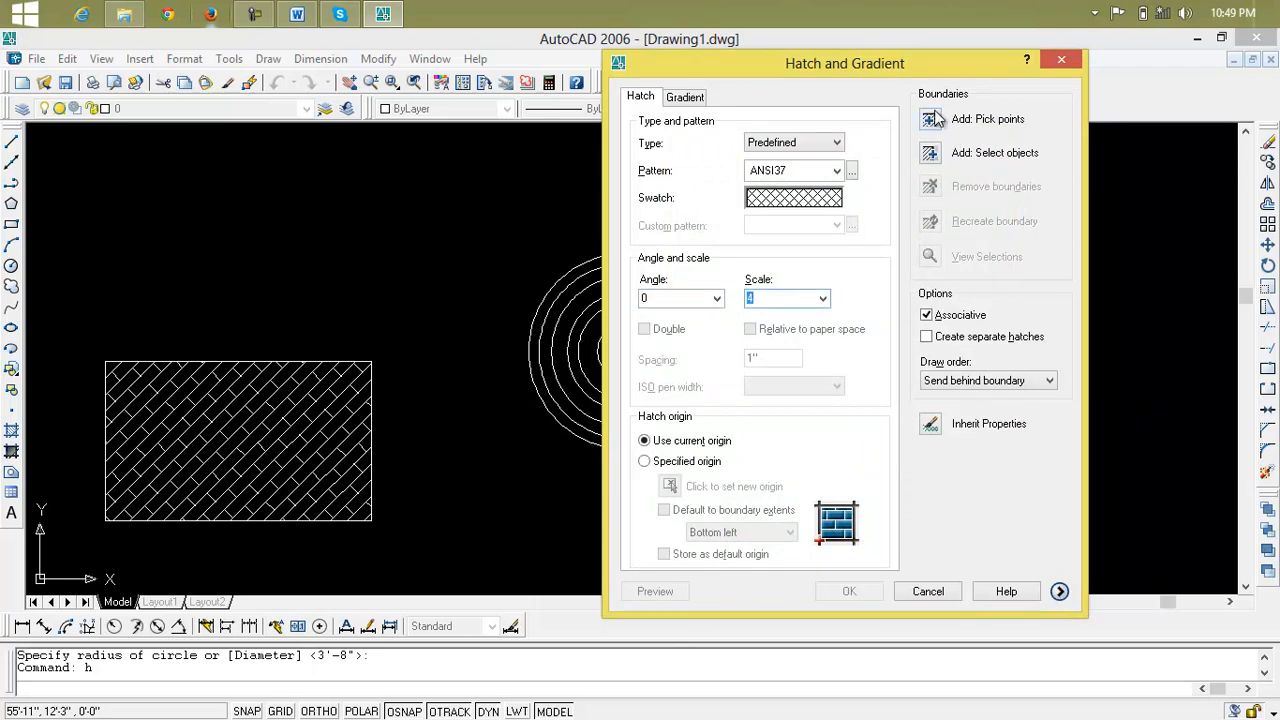
left_click(930, 155)
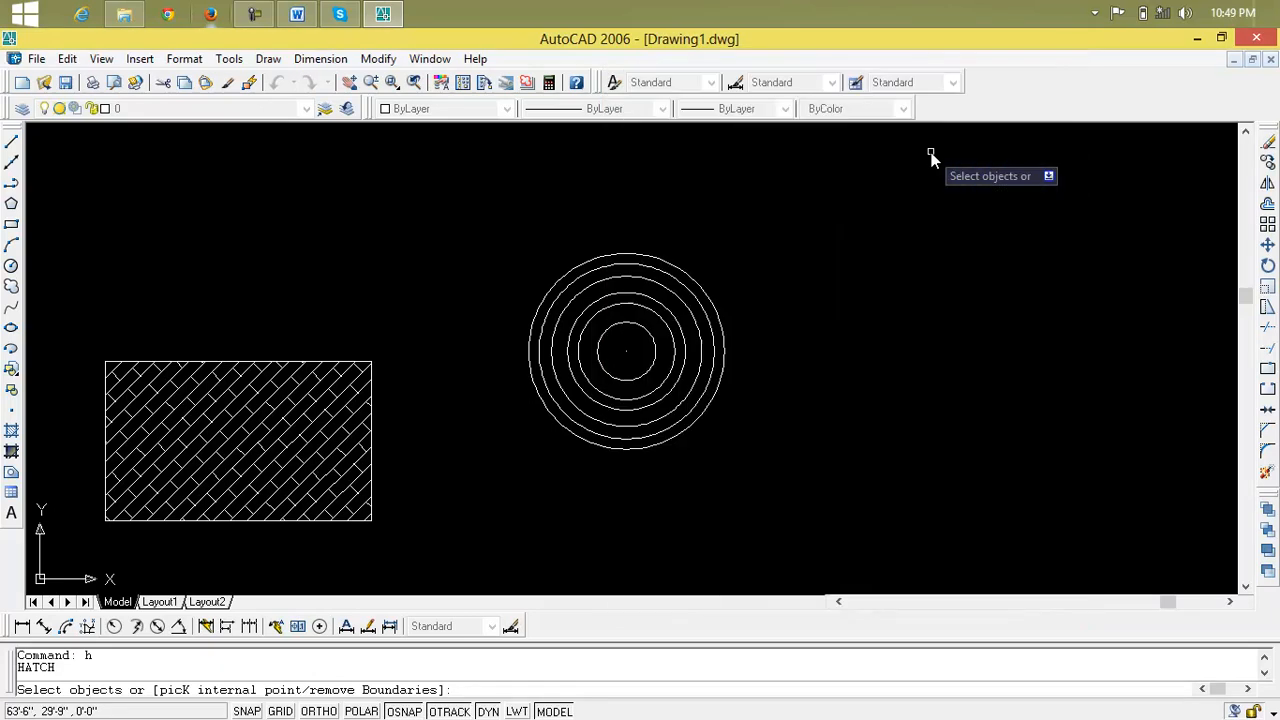
left_click(765, 280)
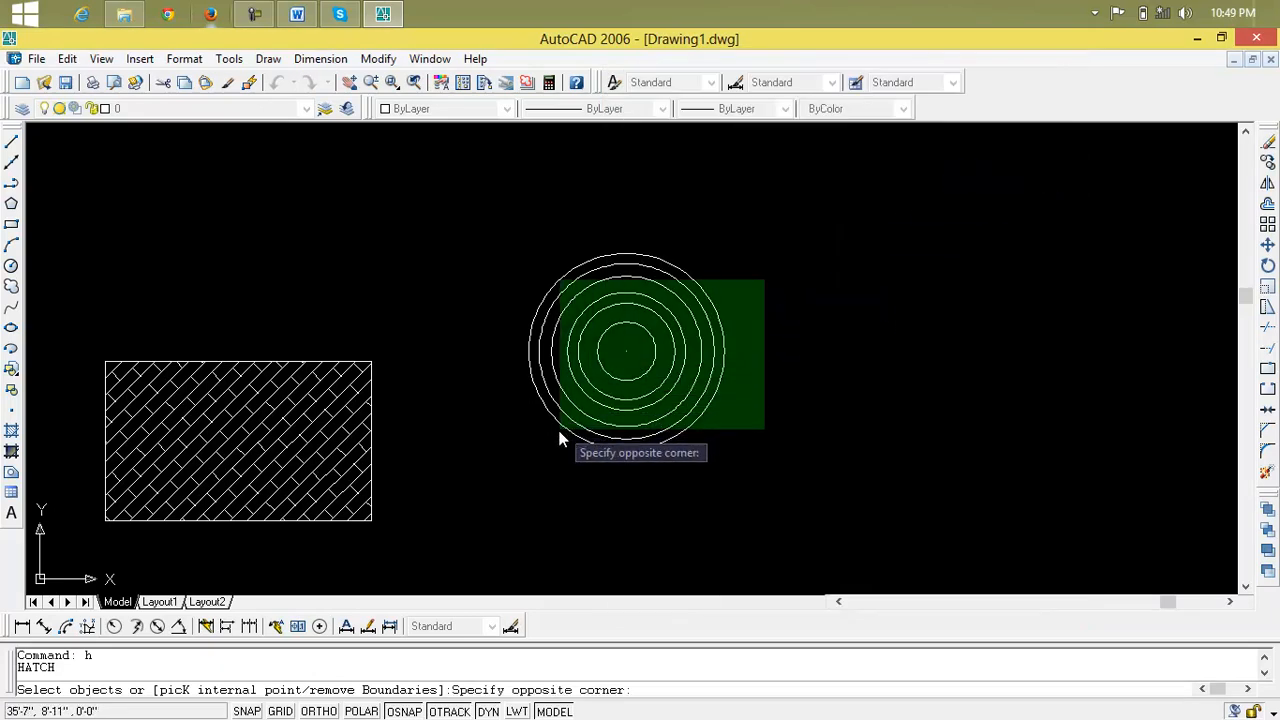
left_click(549, 447)
right_click(622, 474)
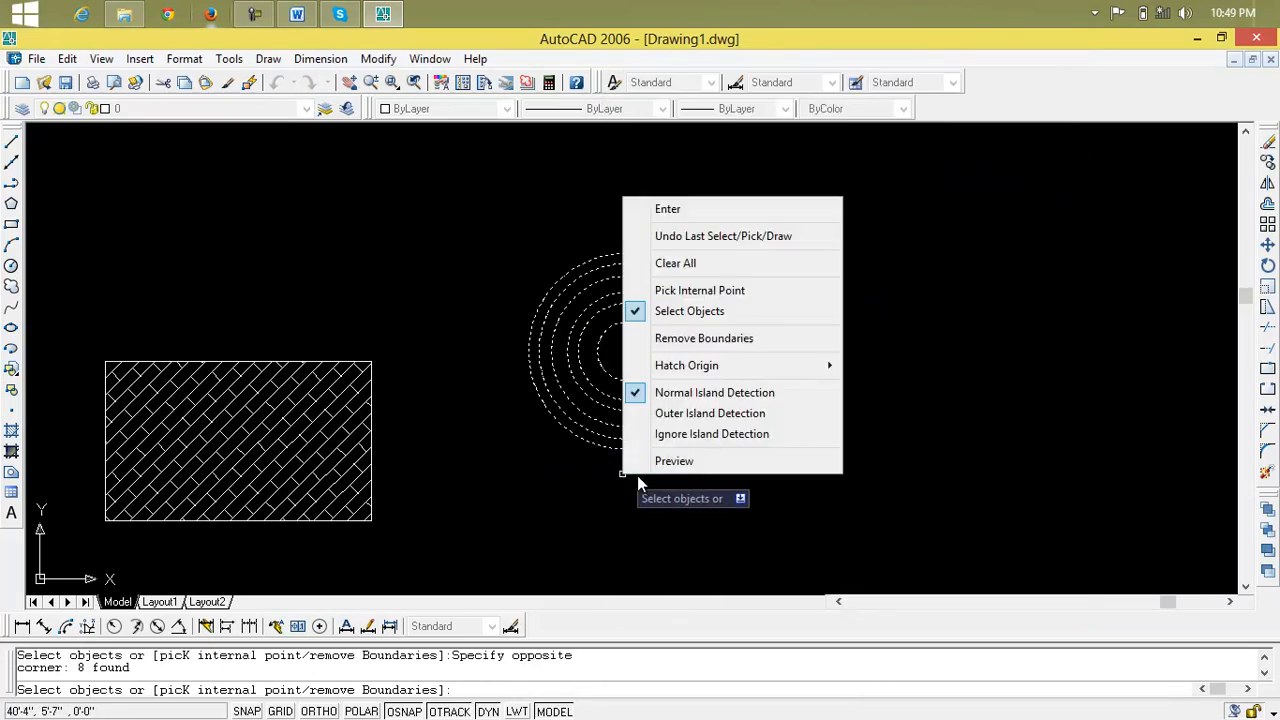
left_click(628, 432)
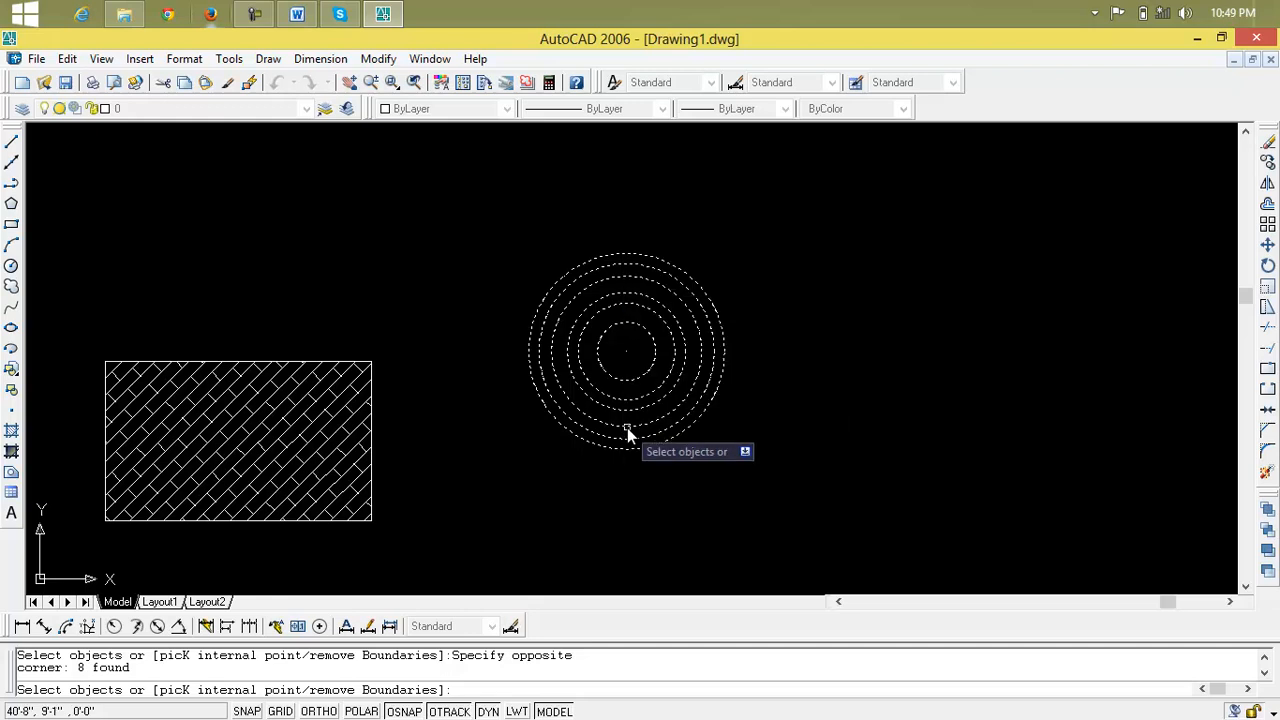
key("Return")
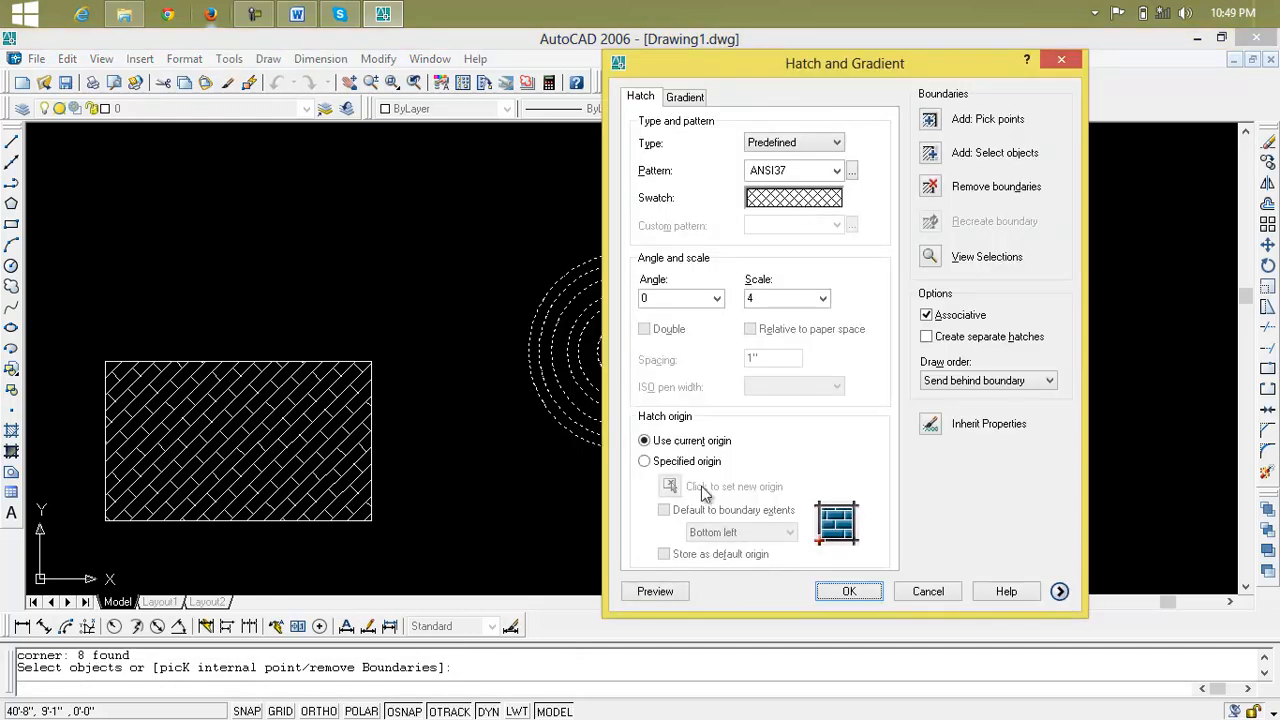
Preview the ANSI37 hatch on the concentric circles and return to the hatch settings
left_click(666, 593)
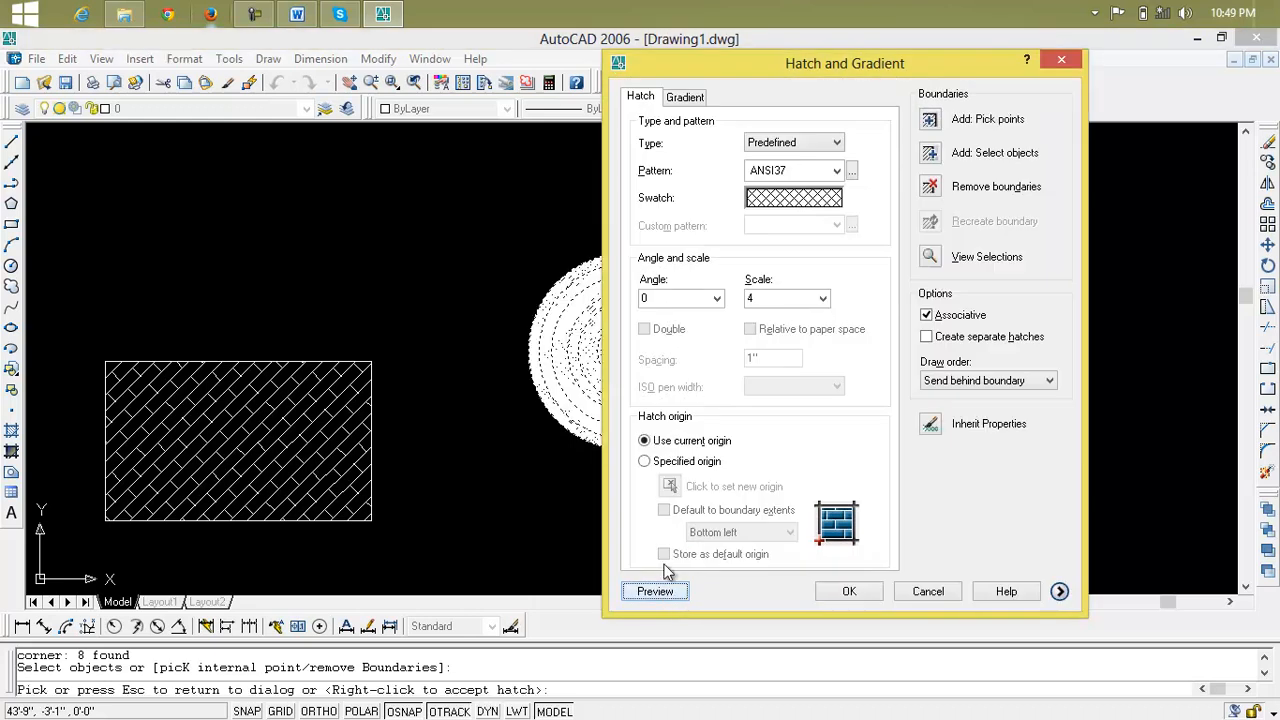
left_click_drag(886, 63, 234, 101)
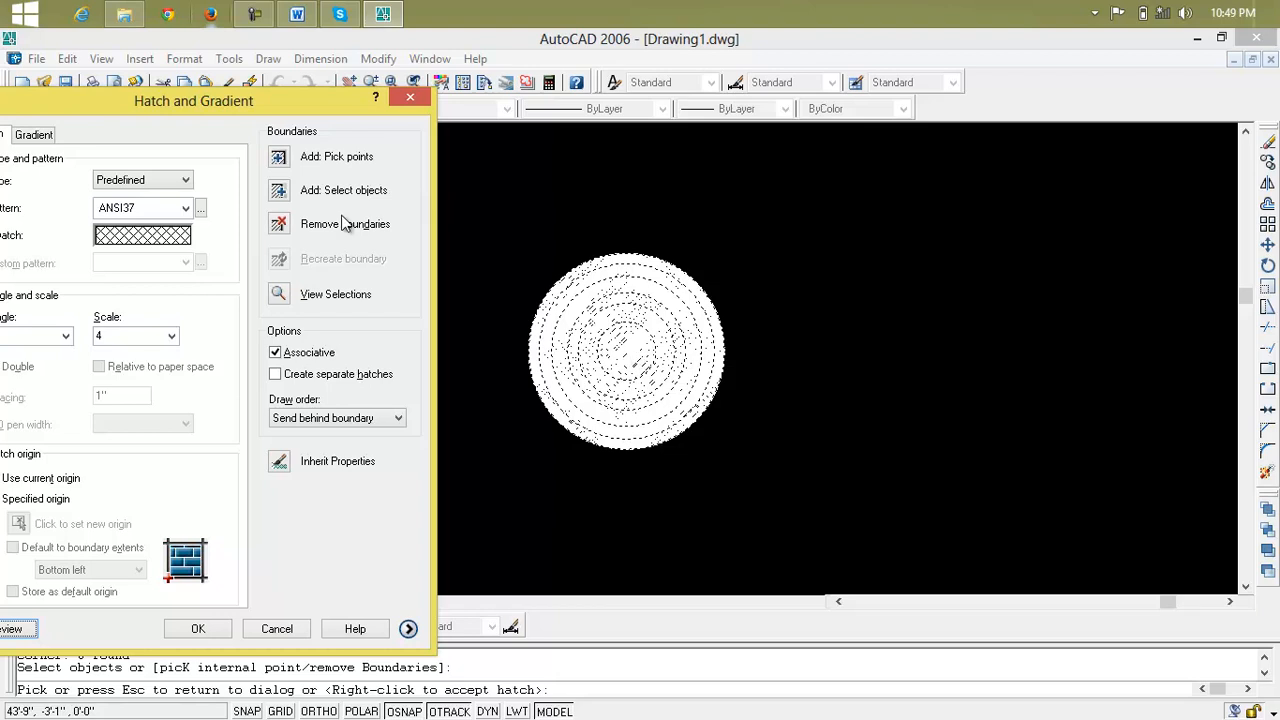
left_click_drag(348, 113, 1163, 105)
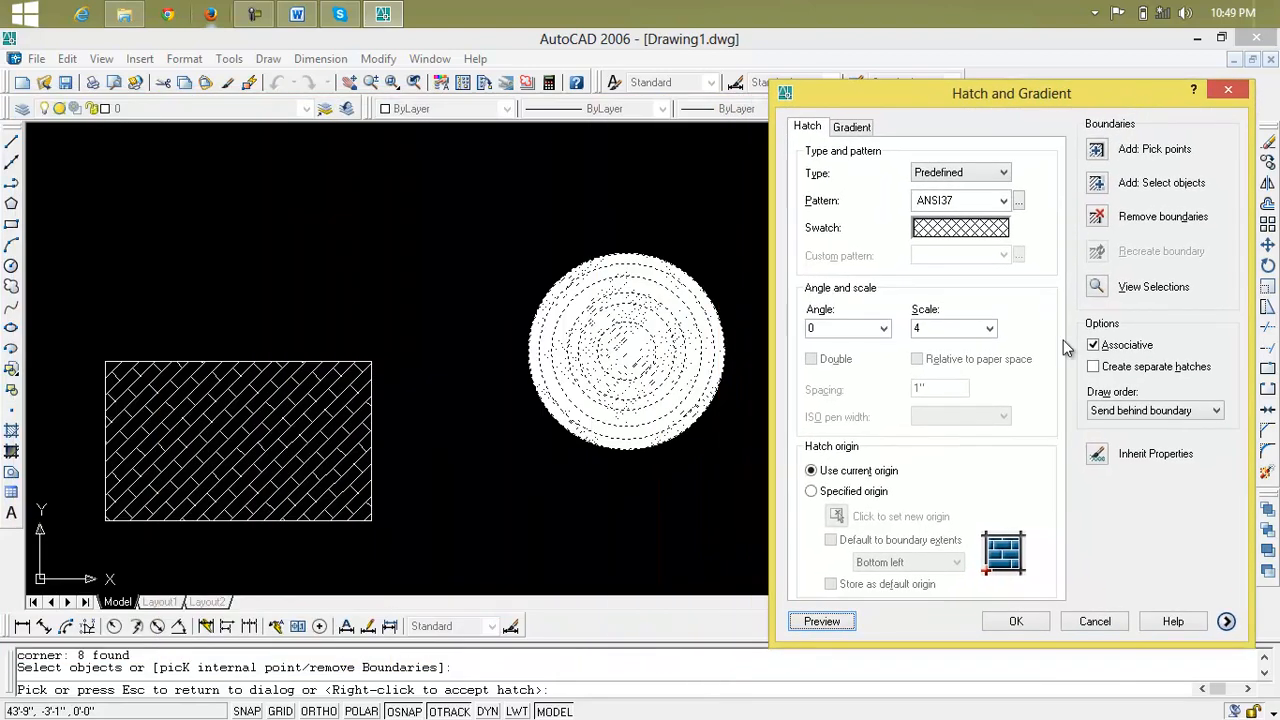
left_click(822, 621)
scroll(630, 360, "up", 3)
scroll(637, 372, "up", 5)
scroll(637, 372, "down", 7)
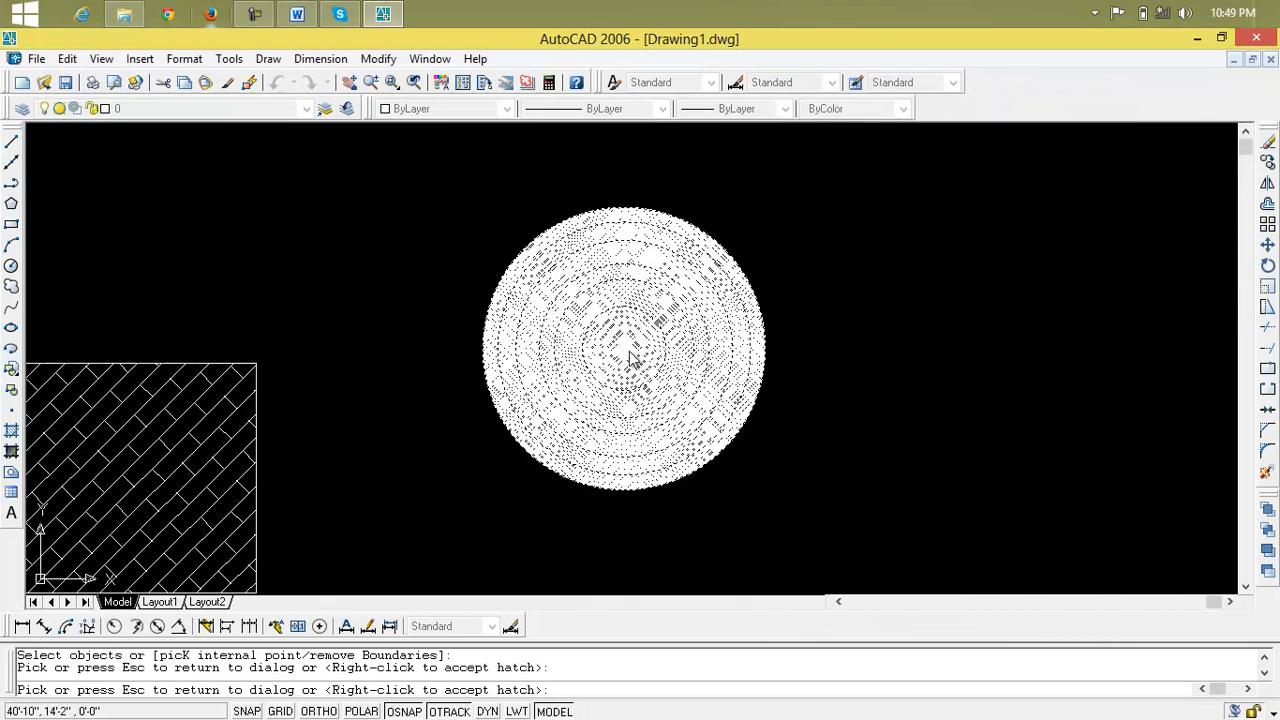
left_click(926, 451)
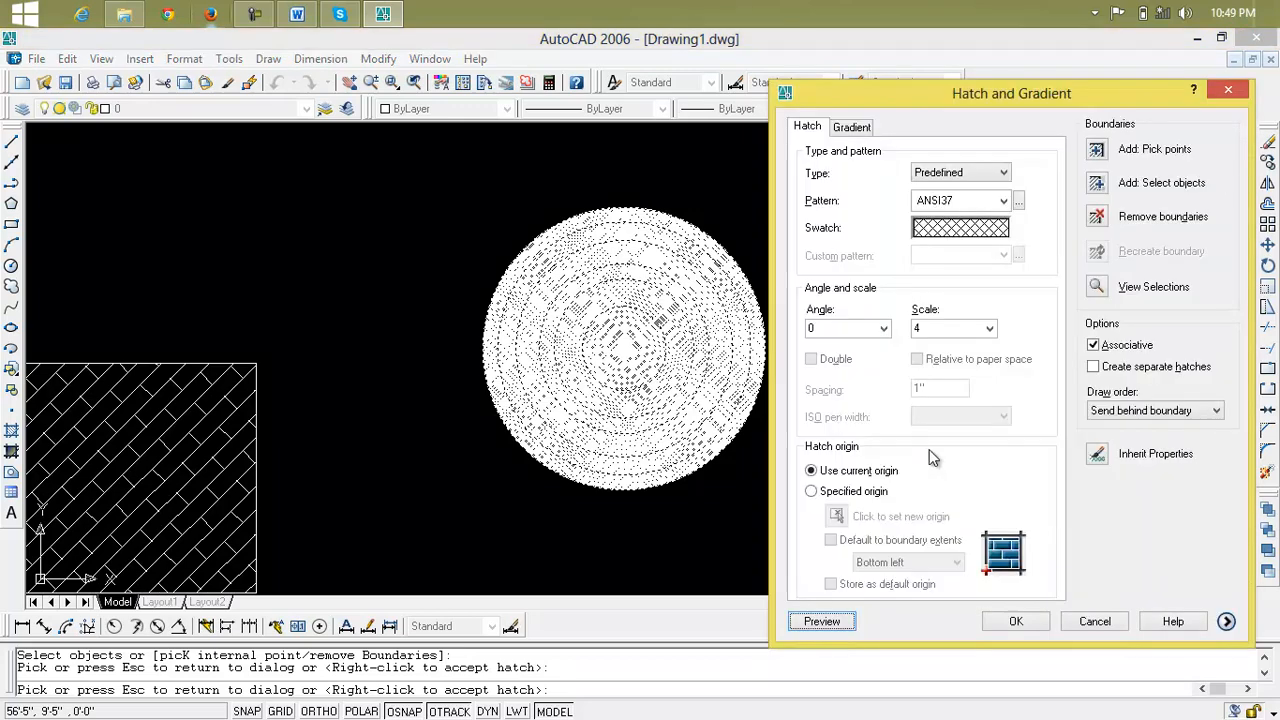
Show the additional hatch options with the island display styles, keeping the circles in view beside the dialog
left_click(1227, 622)
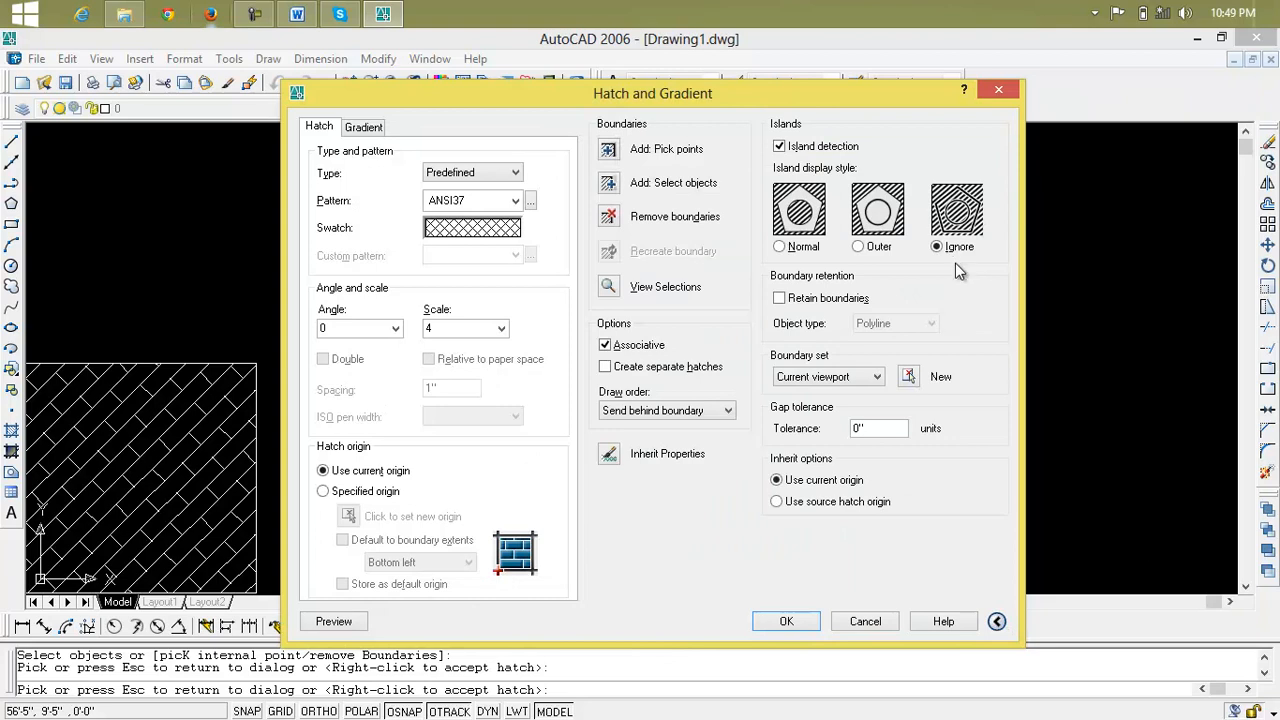
left_click(998, 622)
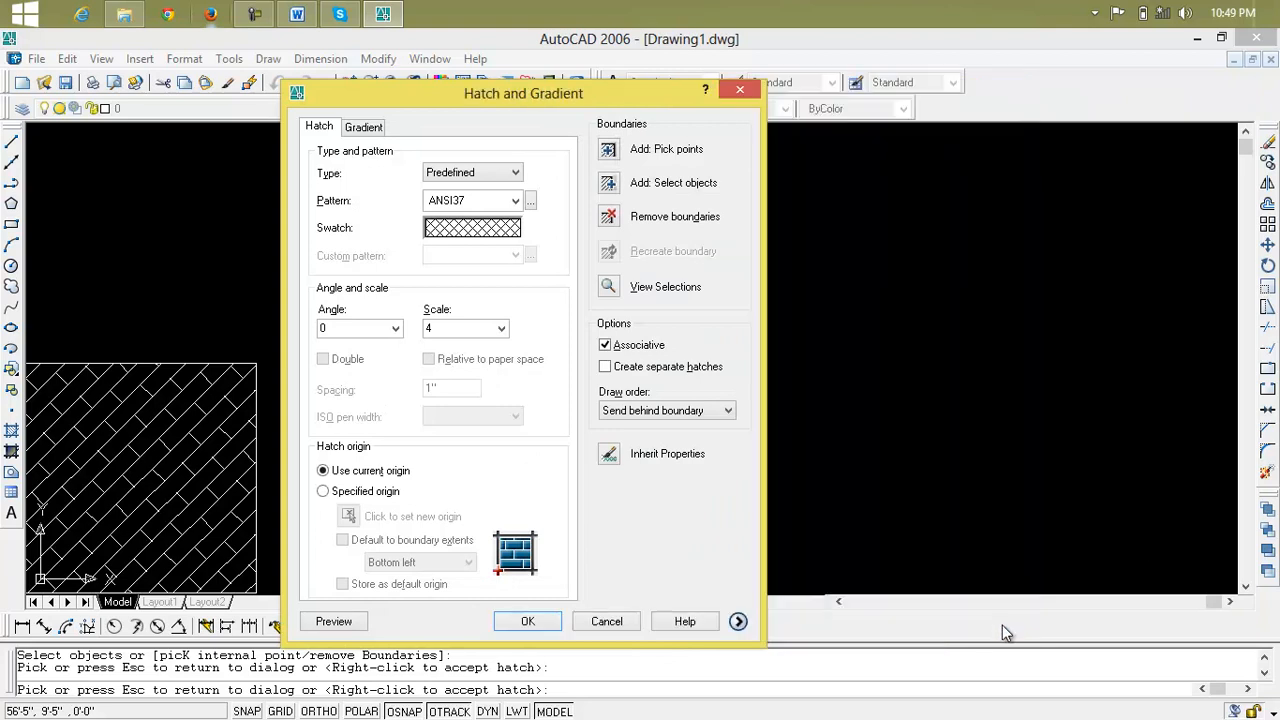
left_click_drag(646, 101, 1276, 59)
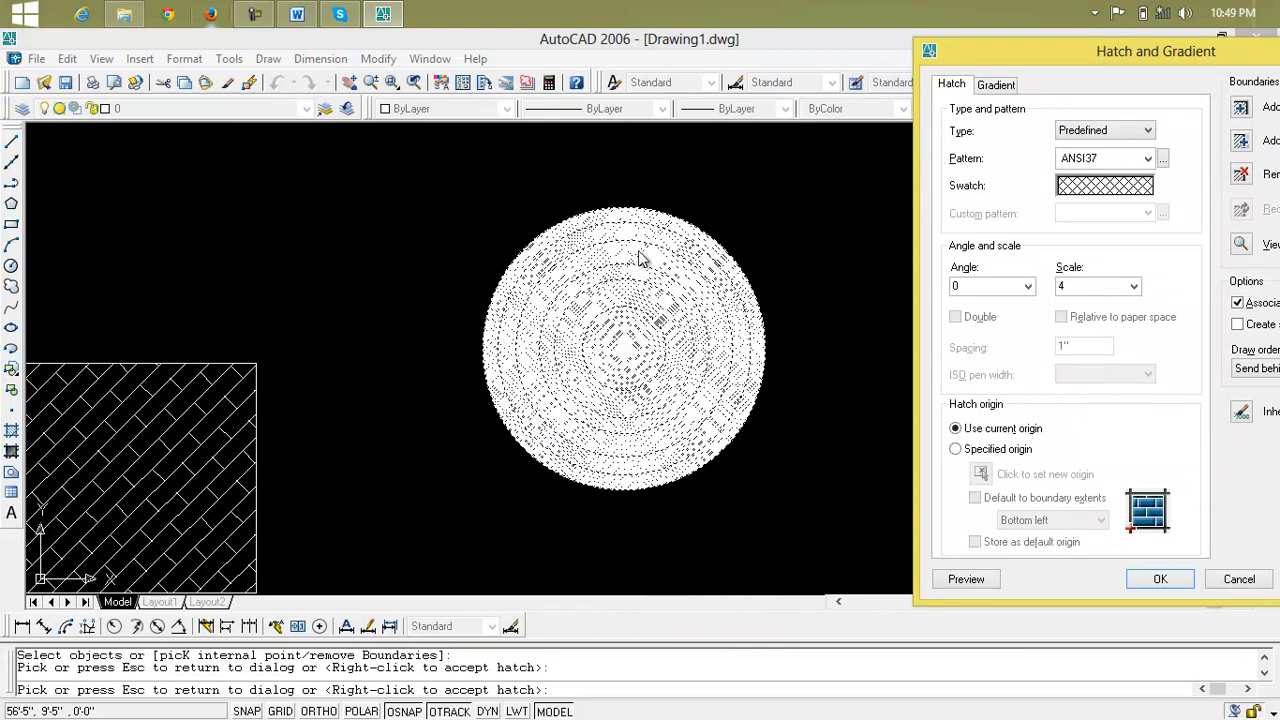
mouse_move(1127, 62)
left_mouse_down()
mouse_move(820, 60)
mouse_move(1275, 203)
mouse_move(1272, 153)
mouse_move(1213, 115)
left_mouse_up()
left_click(1125, 584)
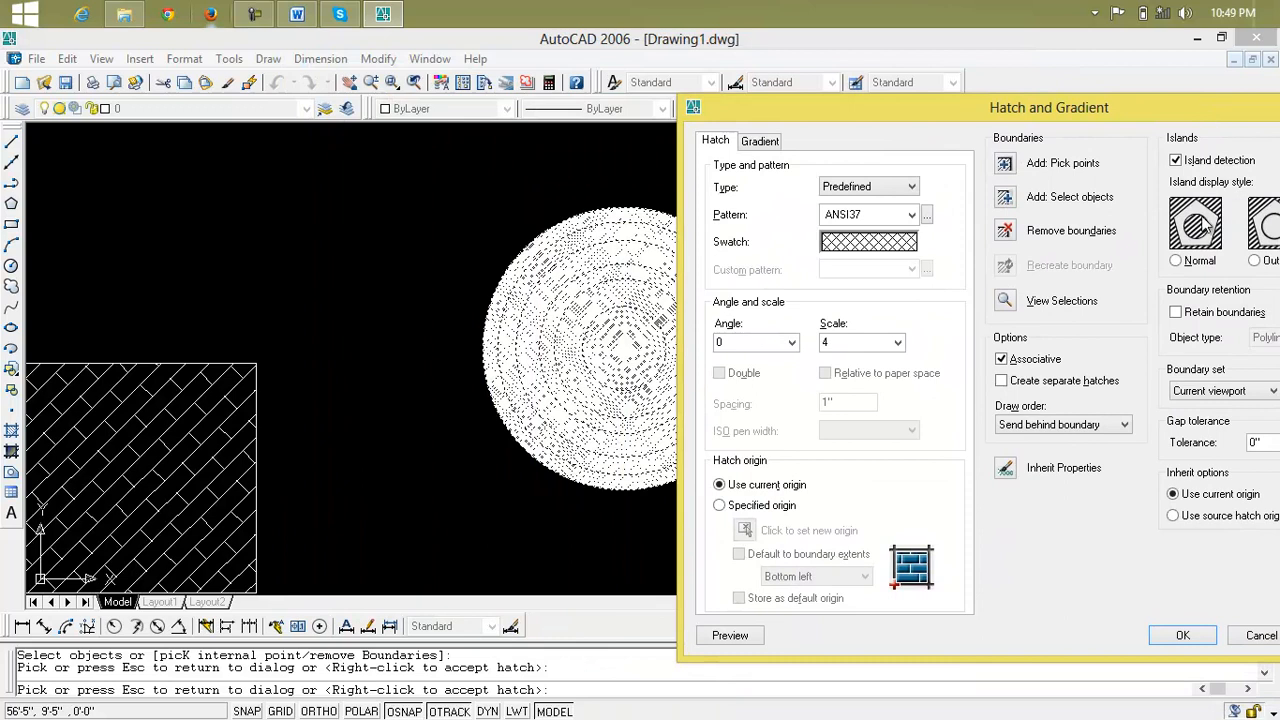
Try the Normal island display style and preview the hatch on the concentric circles
left_click(1190, 262)
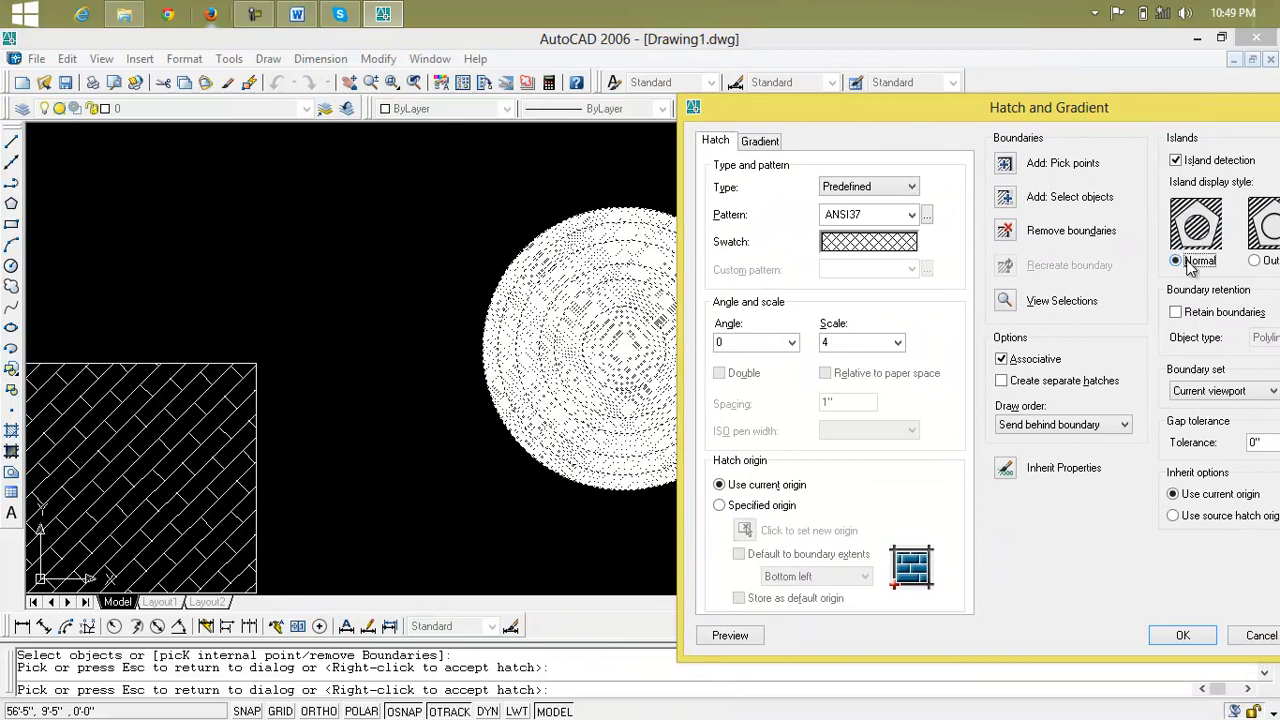
left_click(750, 636)
scroll(659, 334, "up", 5)
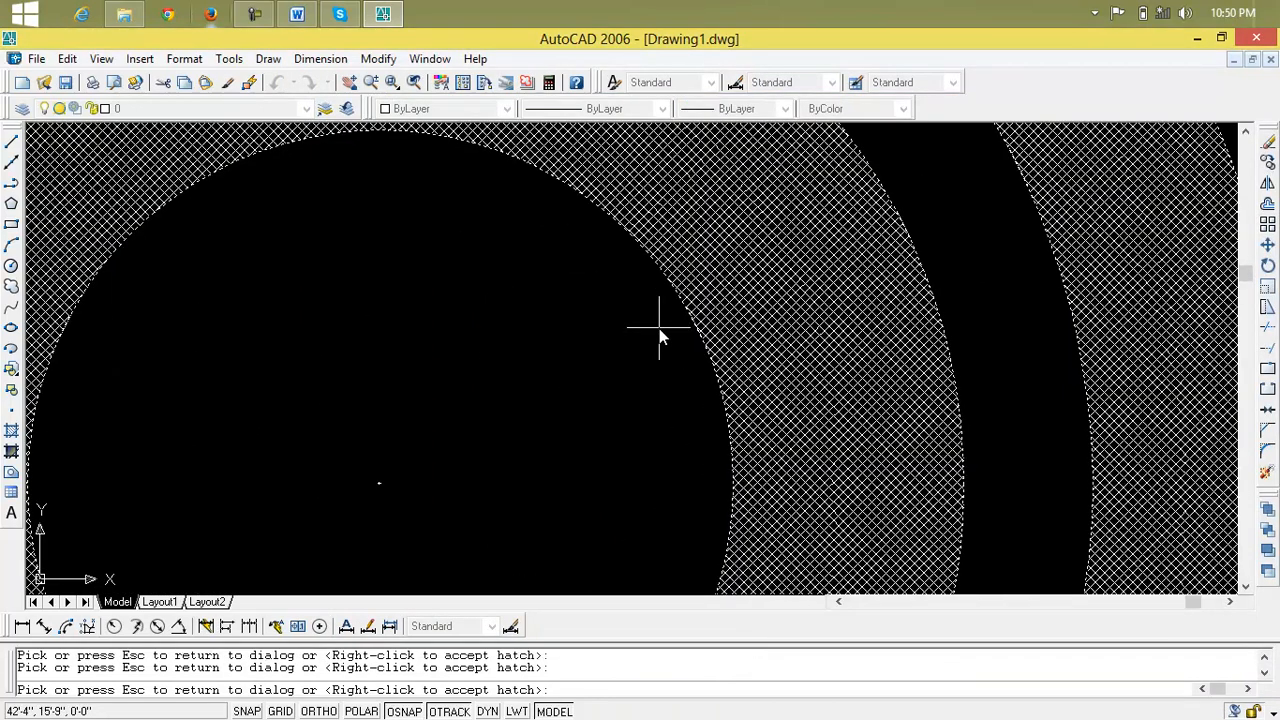
scroll(659, 328, "down", 5)
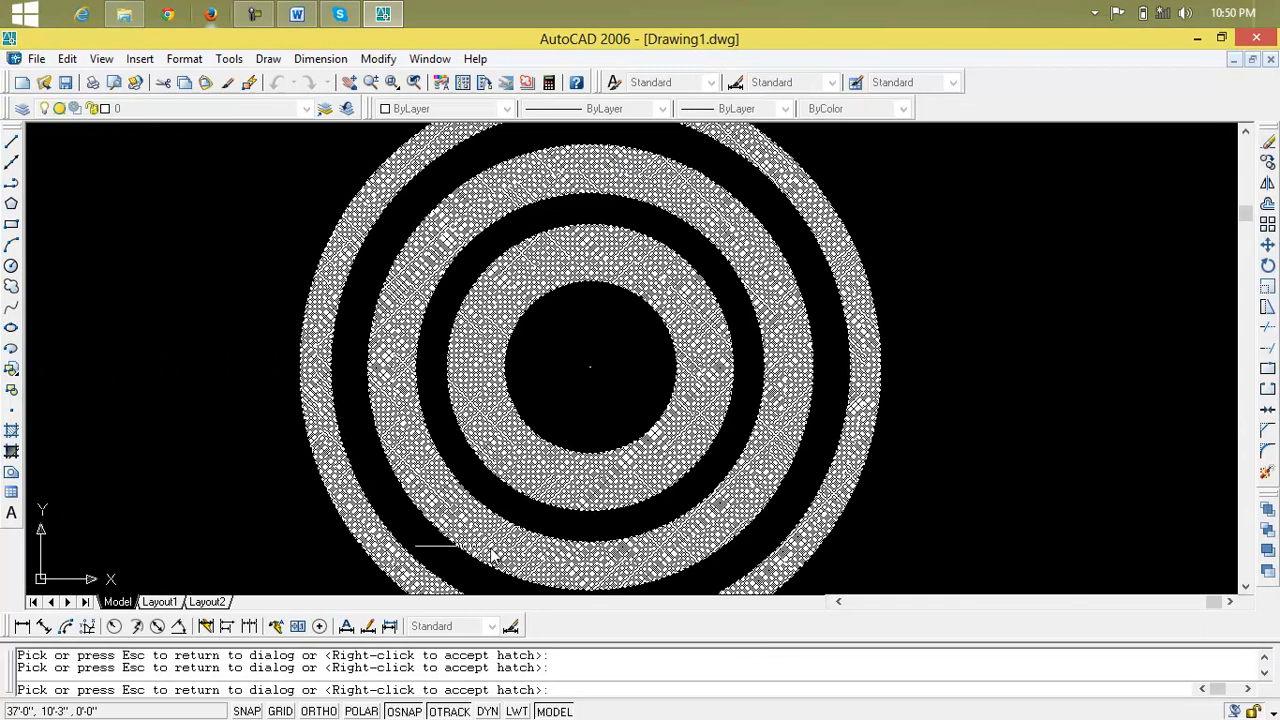
scroll(561, 438, "down", 3)
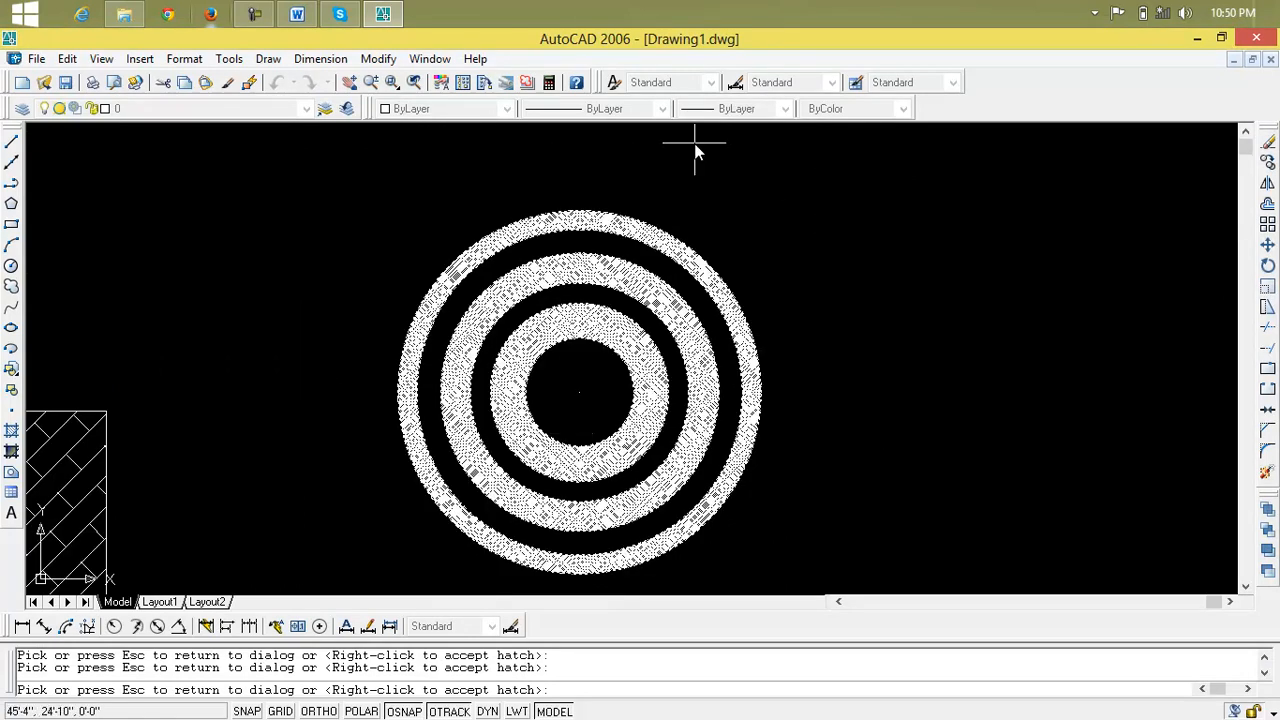
key("Escape")
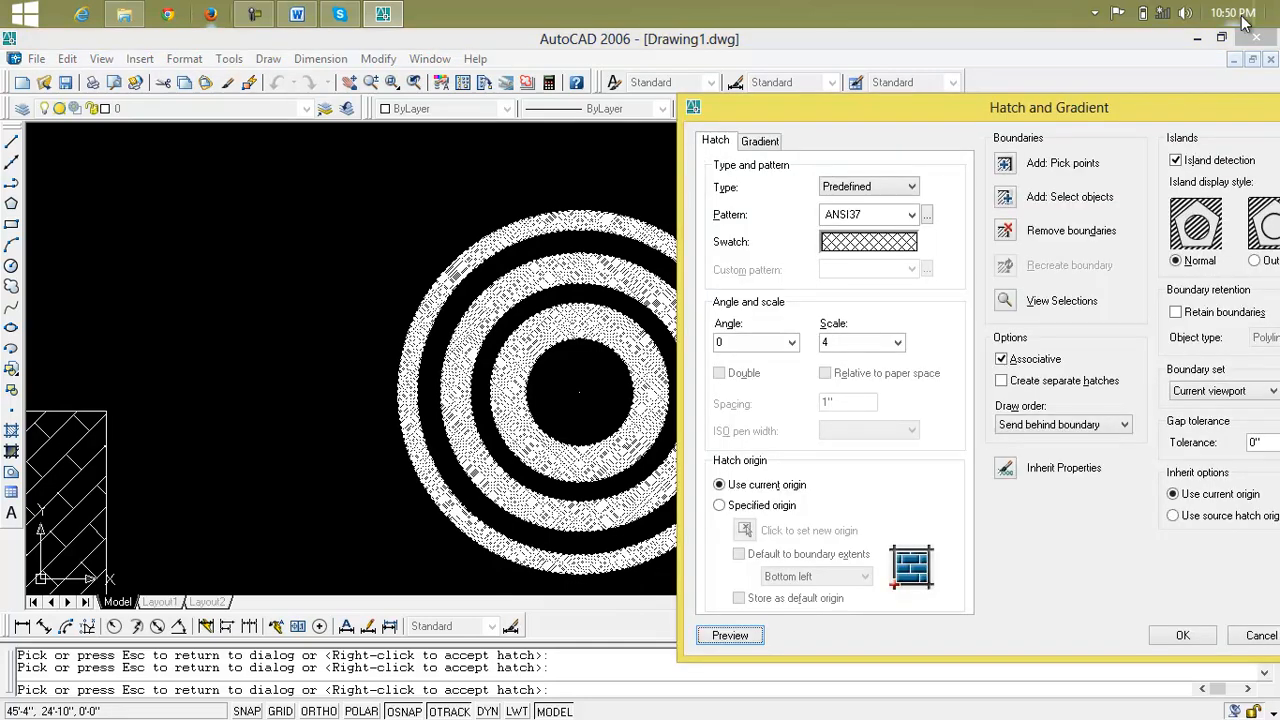
Try the Outer island display style and preview the hatch on the concentric circles
left_click_drag(1255, 108, 1227, 104)
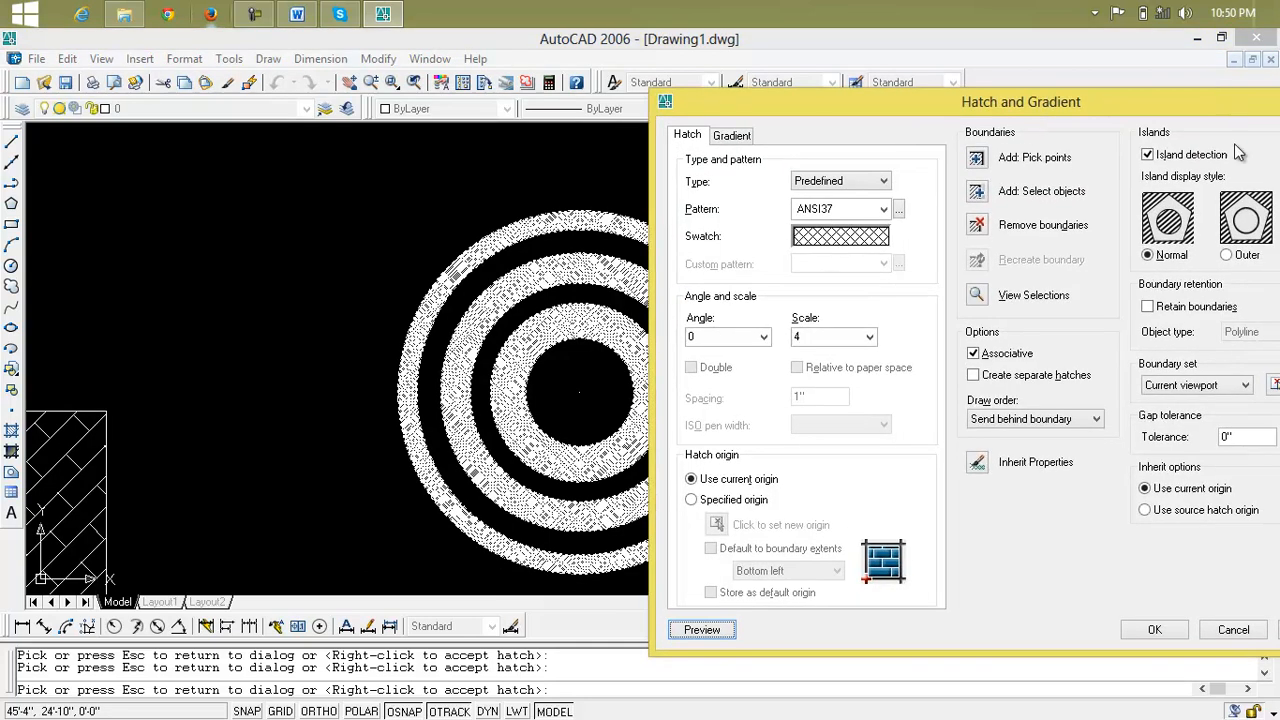
left_click(1227, 255)
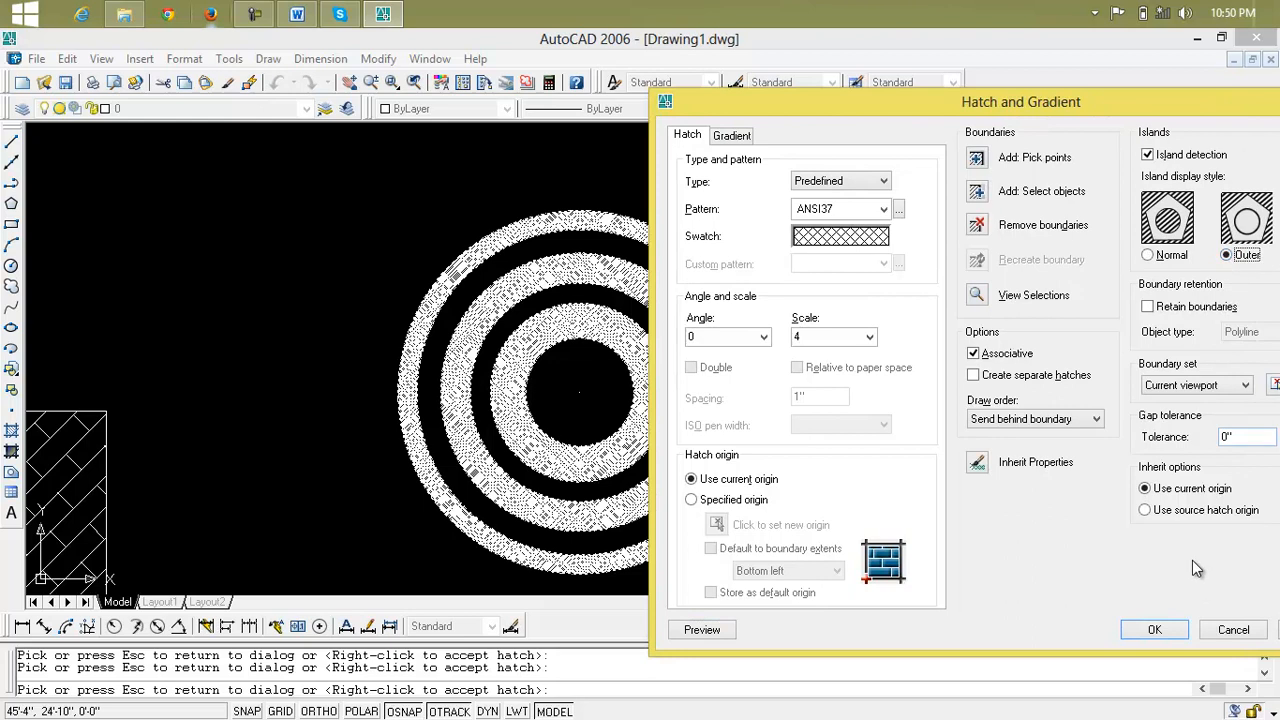
left_click(701, 629)
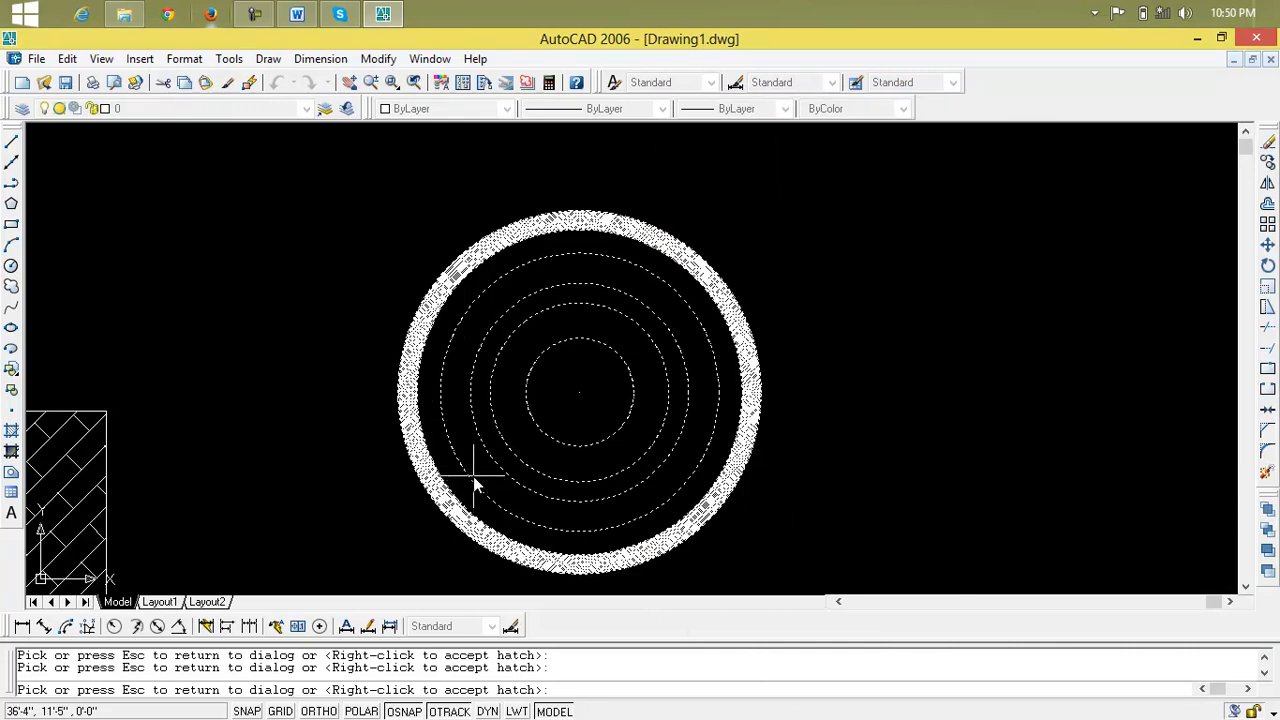
left_click(834, 387)
Set the island display style to Ignore and apply the ANSI37 hatch to the concentric circles
left_click_drag(1219, 103, 1063, 118)
left_click(1142, 270)
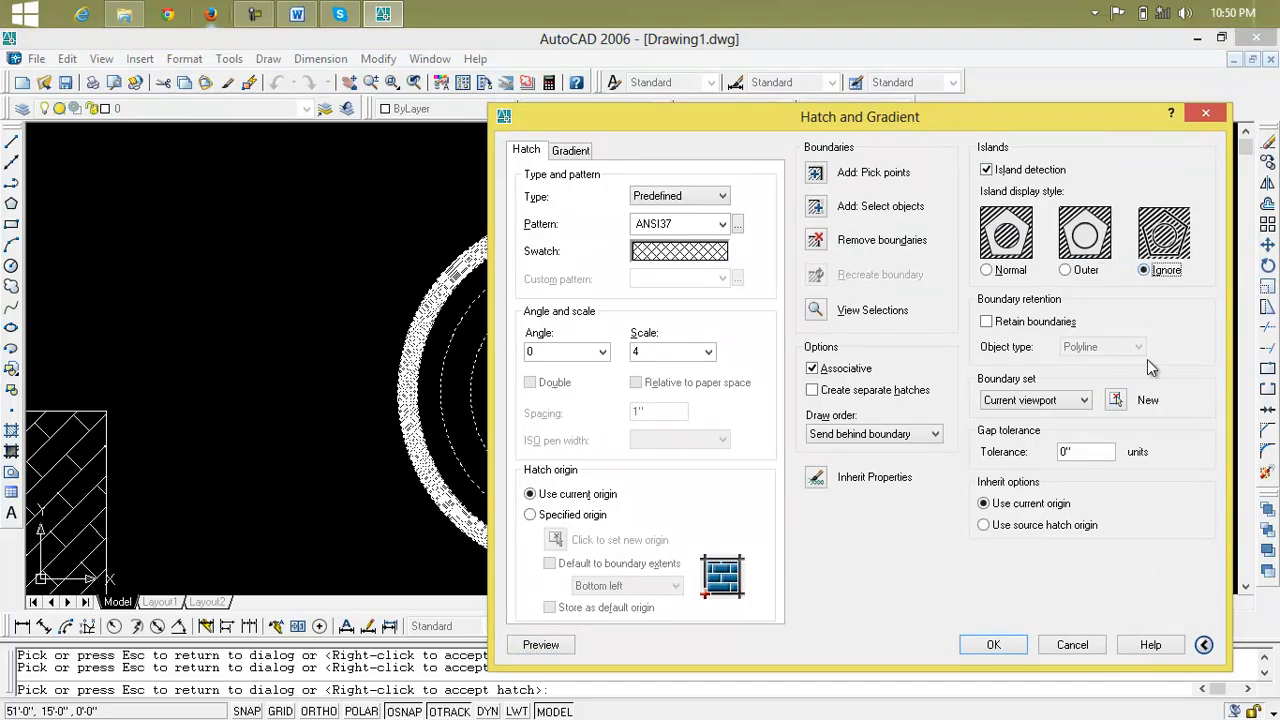
left_click(993, 644)
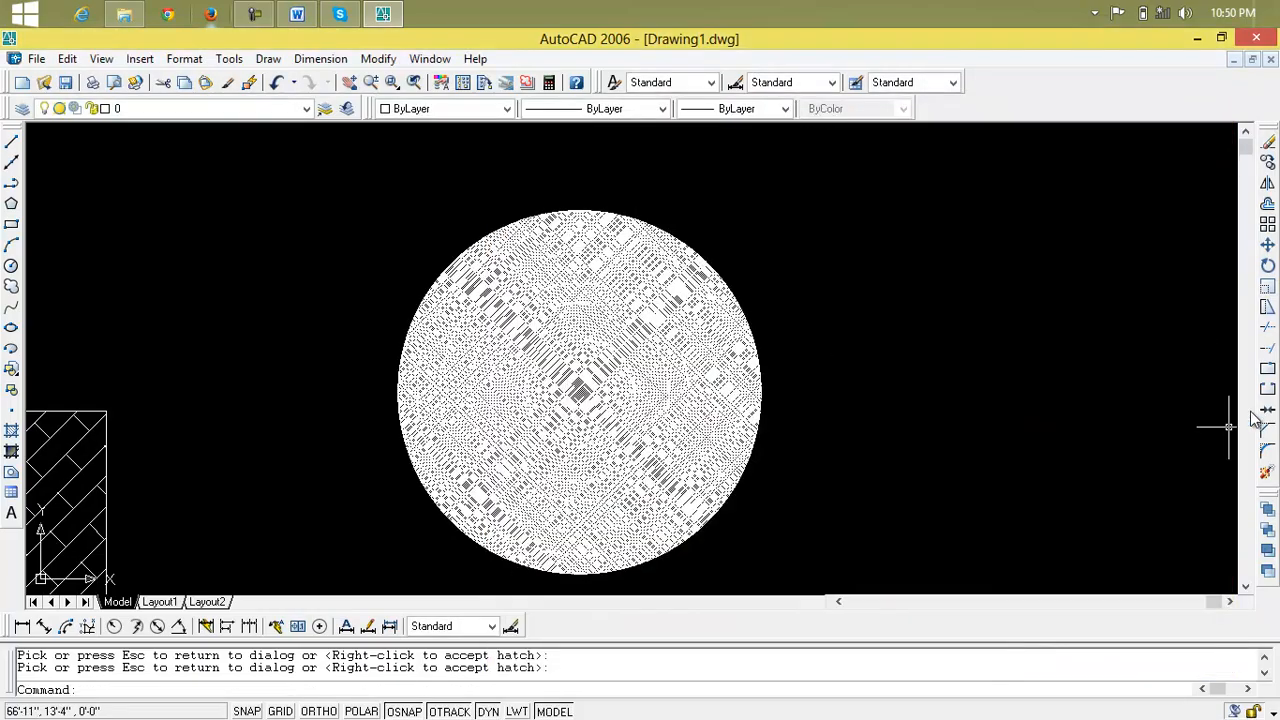
Draw a rectangle in the empty area below the hatched concentric circles
scroll(585, 430, "up", 5)
scroll(573, 430, "down", 6)
scroll(573, 430, "up", 4)
scroll(573, 430, "down", 5)
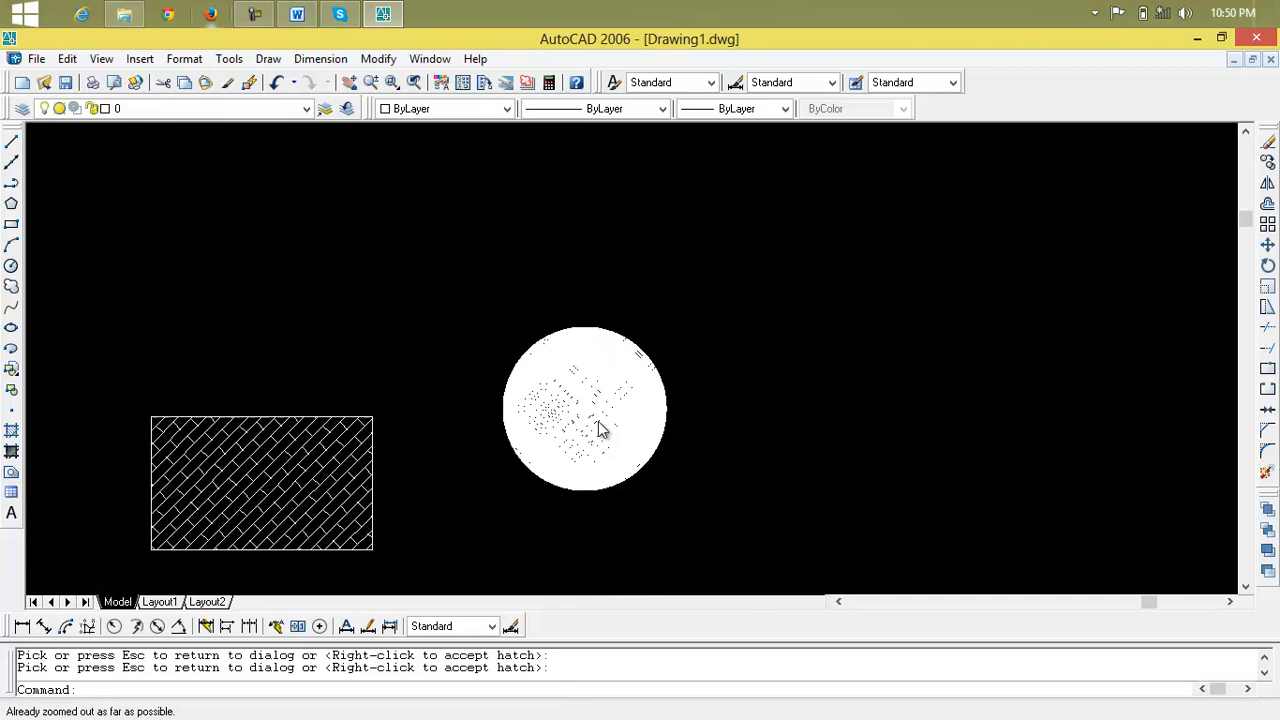
middle_click_drag(351, 423, 444, 258)
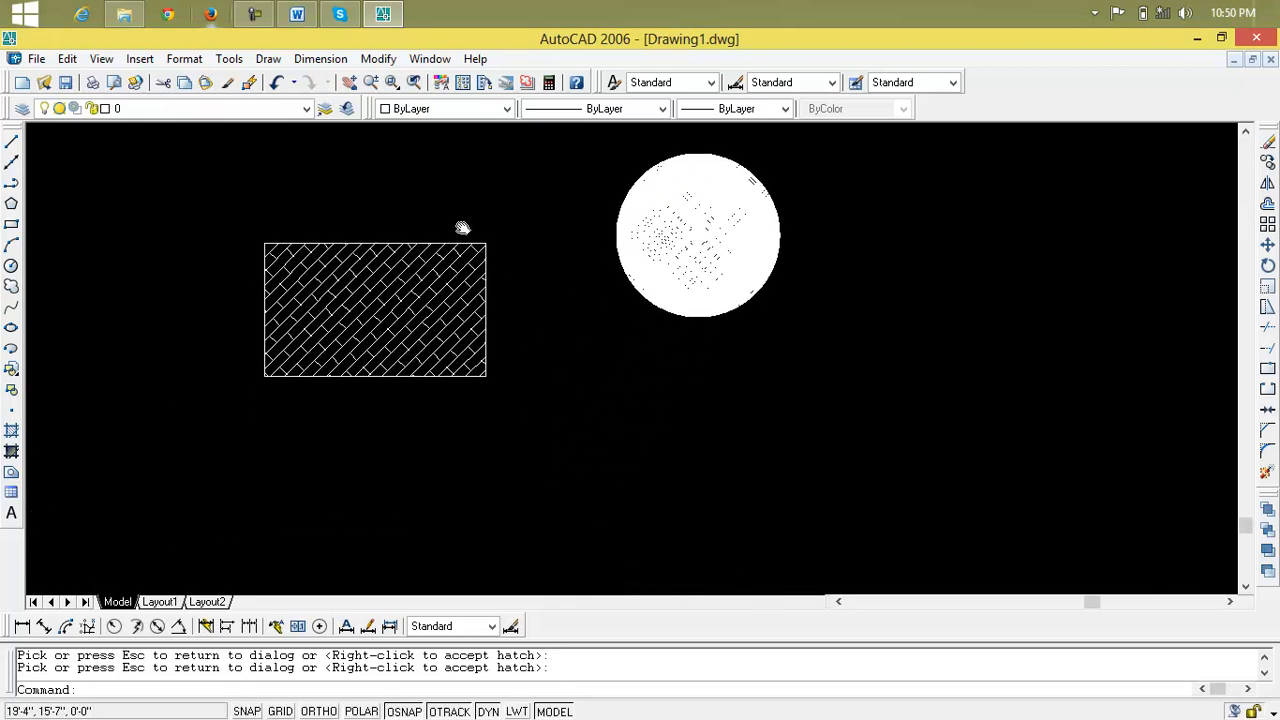
scroll(458, 229, "up", 2)
left_click(11, 224)
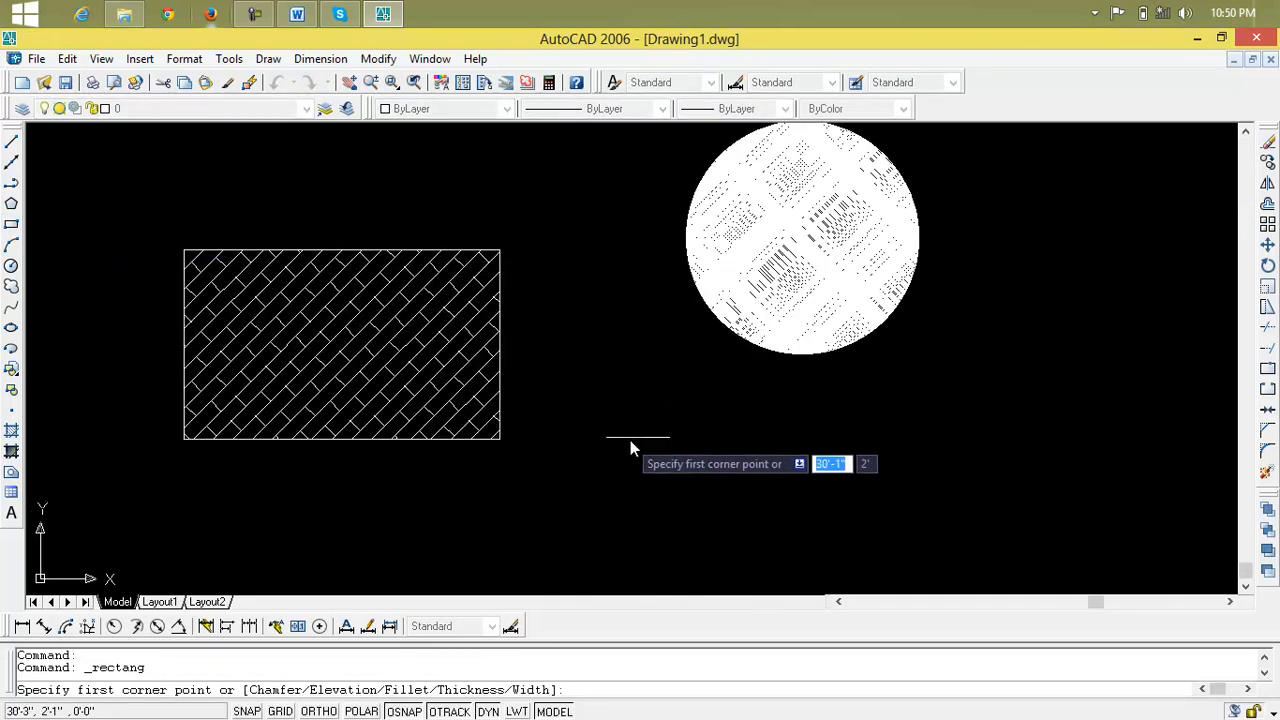
left_click(672, 410)
left_click(966, 538)
middle_click_drag(940, 540, 839, 380)
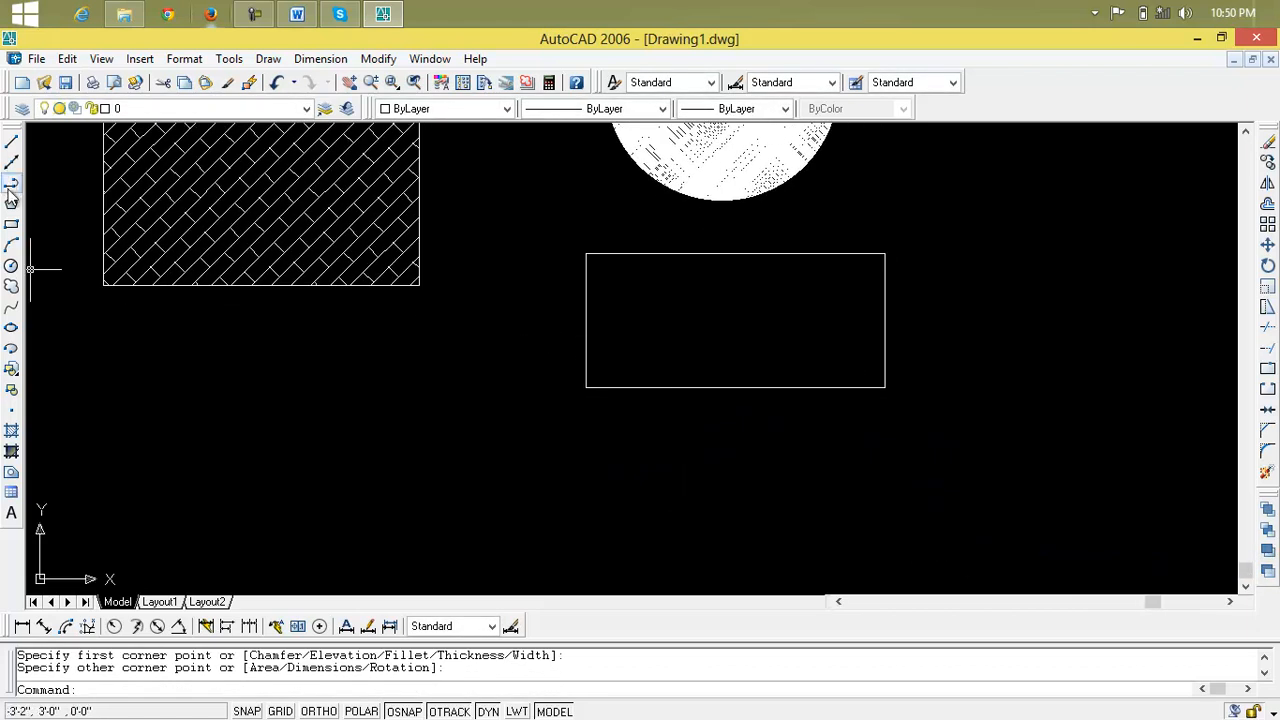
Draw two nested rectangles inside the new rectangle, one about 16' wide and the innermost about 14' by 4'
left_click(13, 226)
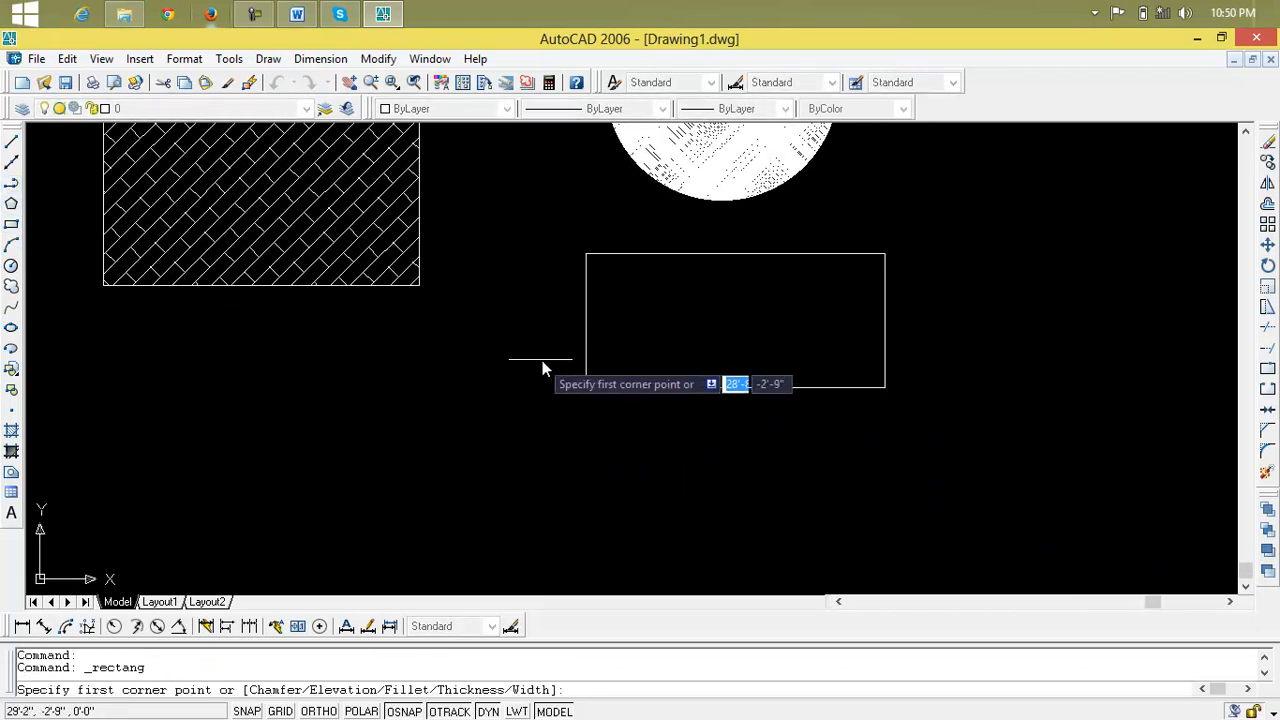
left_click(604, 275)
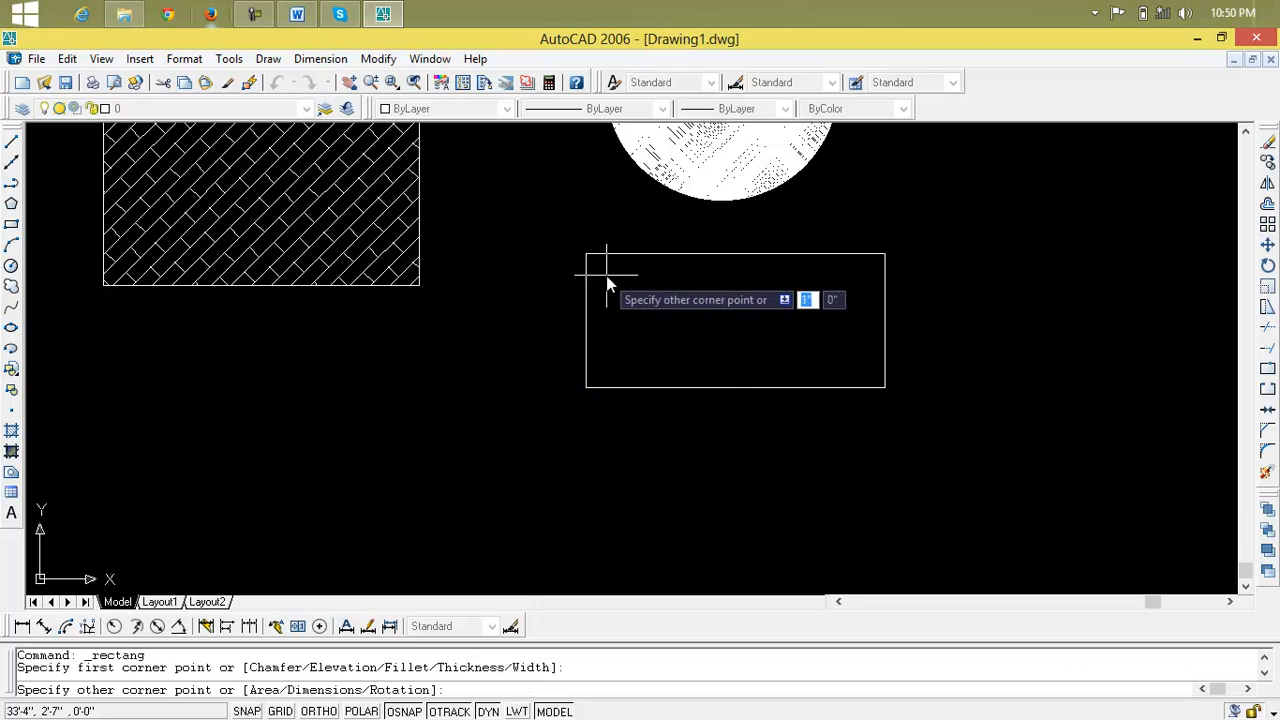
left_click(863, 367)
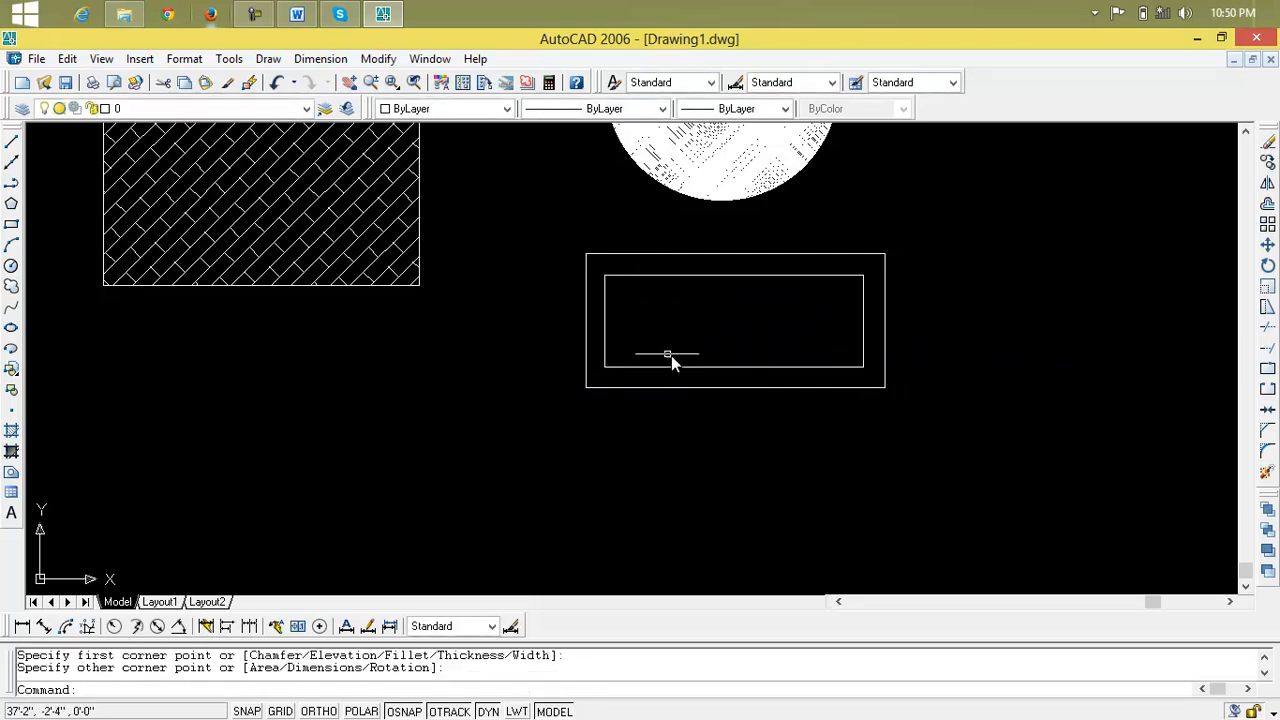
key("Return")
left_click(626, 289)
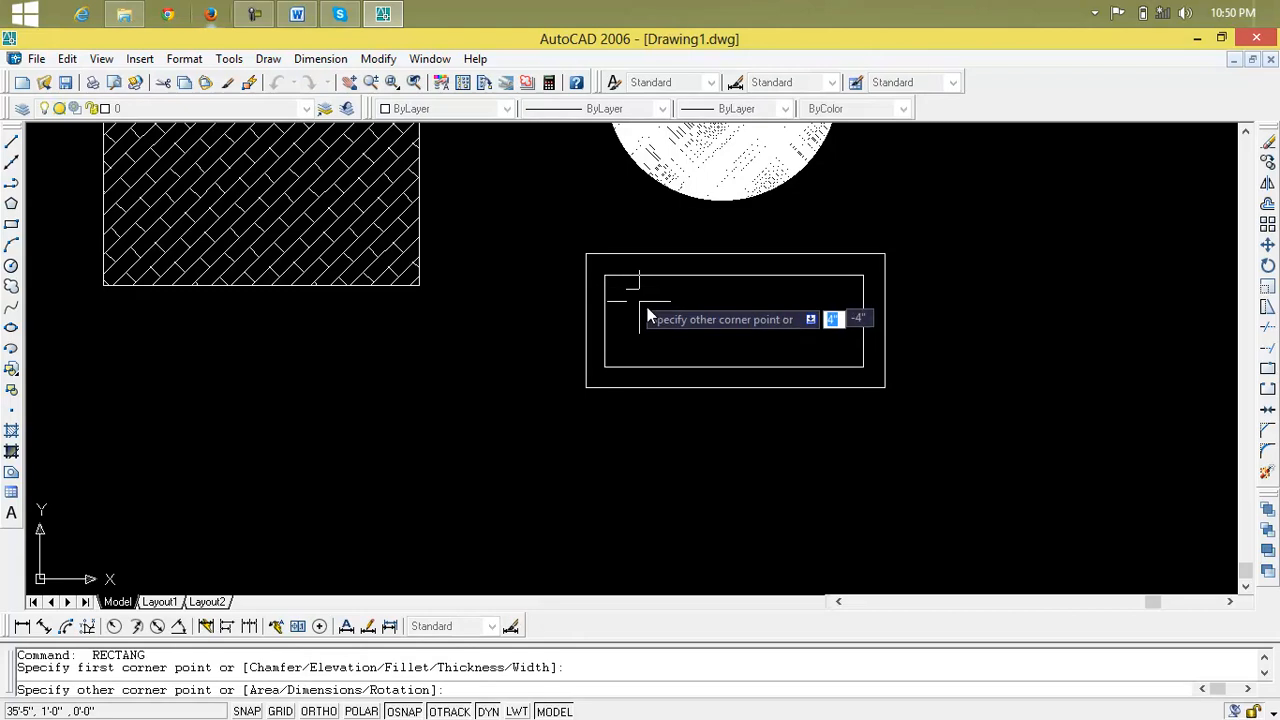
left_click(849, 352)
Start an ANSI37 hatch with the three nested rectangles as boundary objects and preview it with the Ignore island display style
type("h")
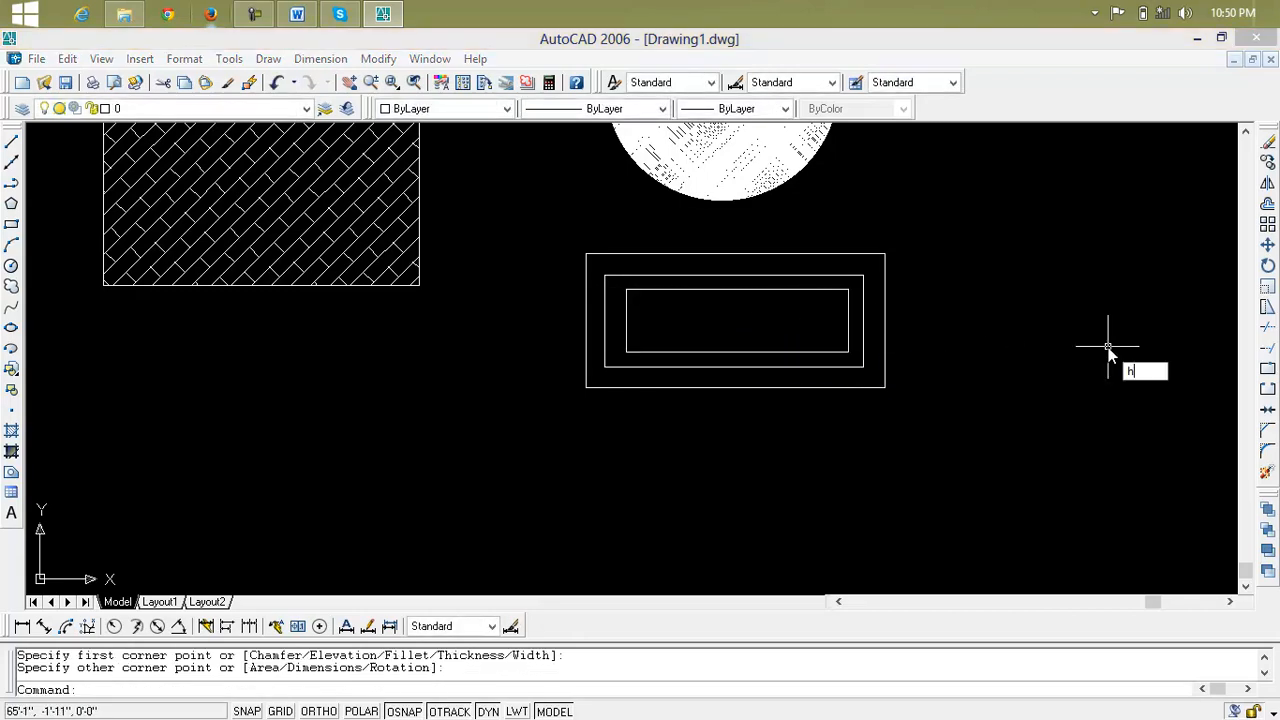
key("Return")
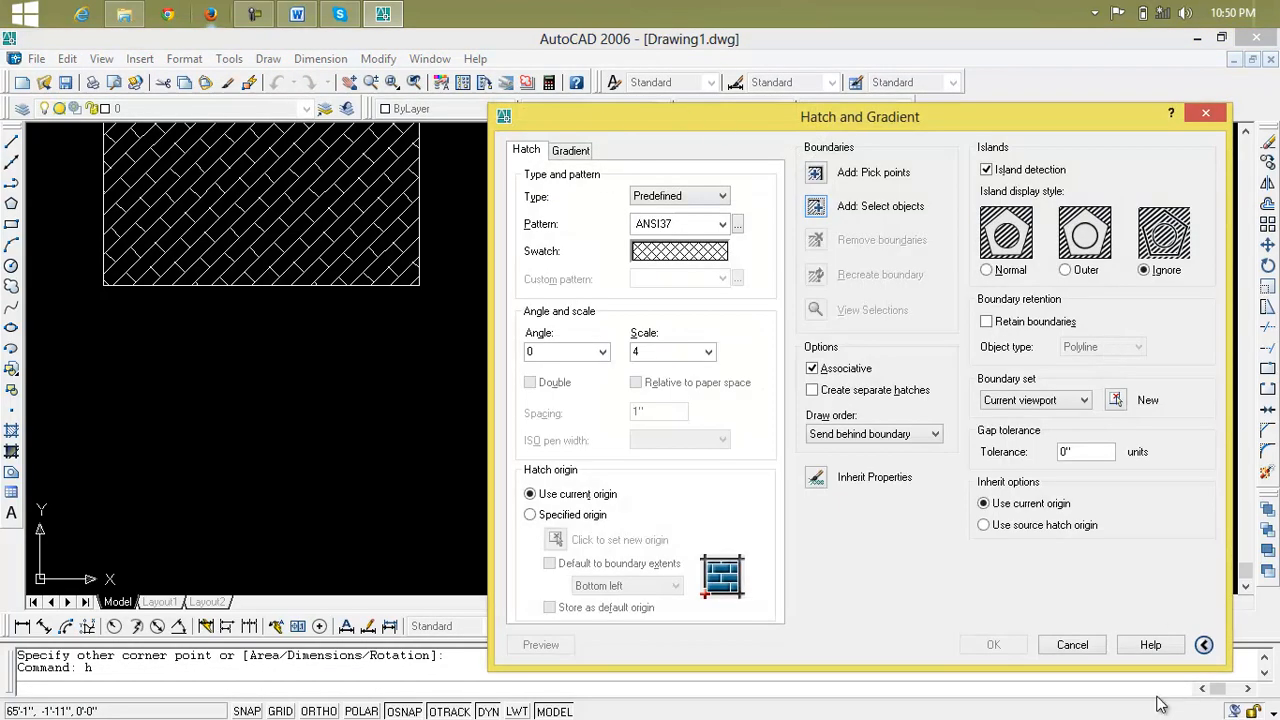
left_click(1203, 646)
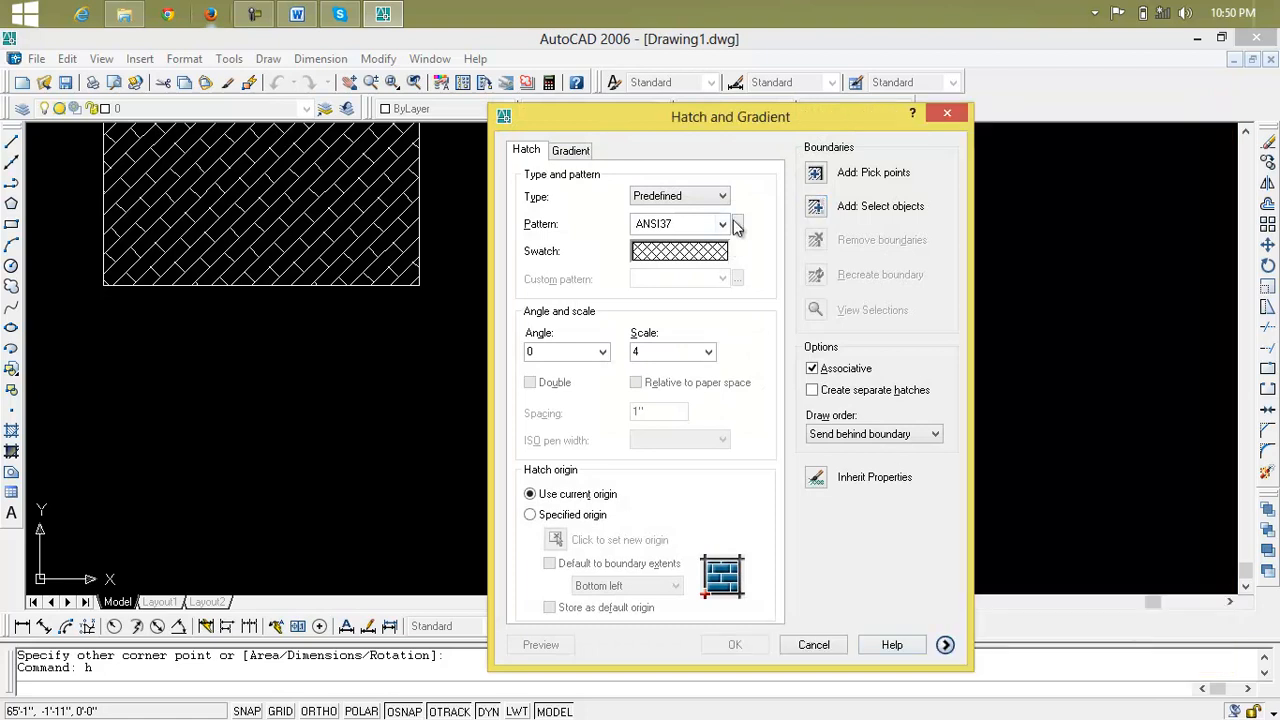
left_click(820, 207)
left_click(928, 248)
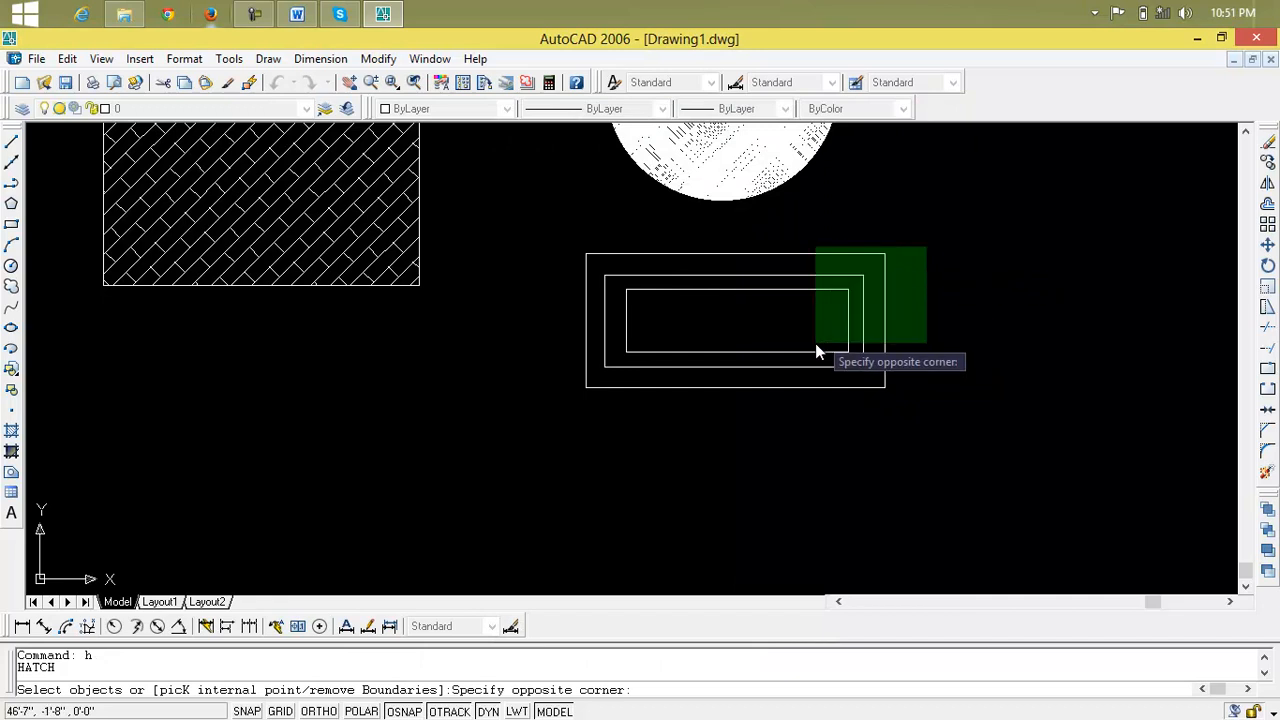
left_click(834, 328)
right_click(762, 467)
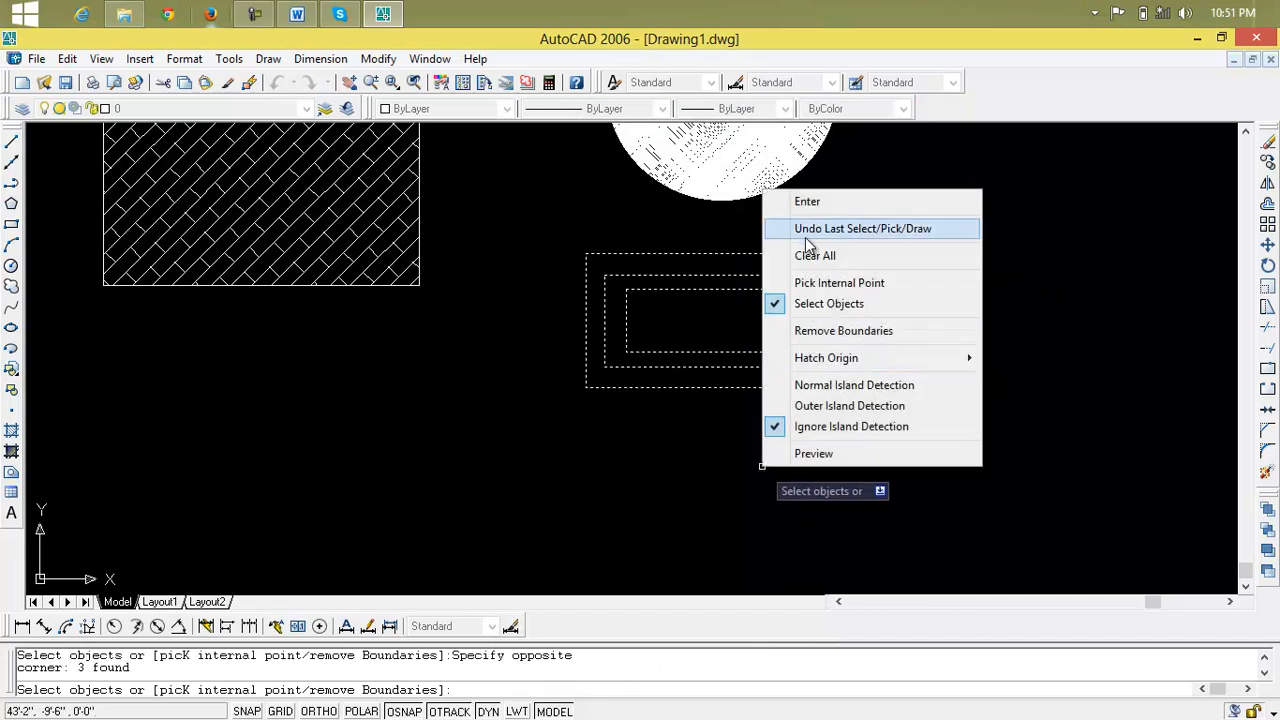
left_click(807, 205)
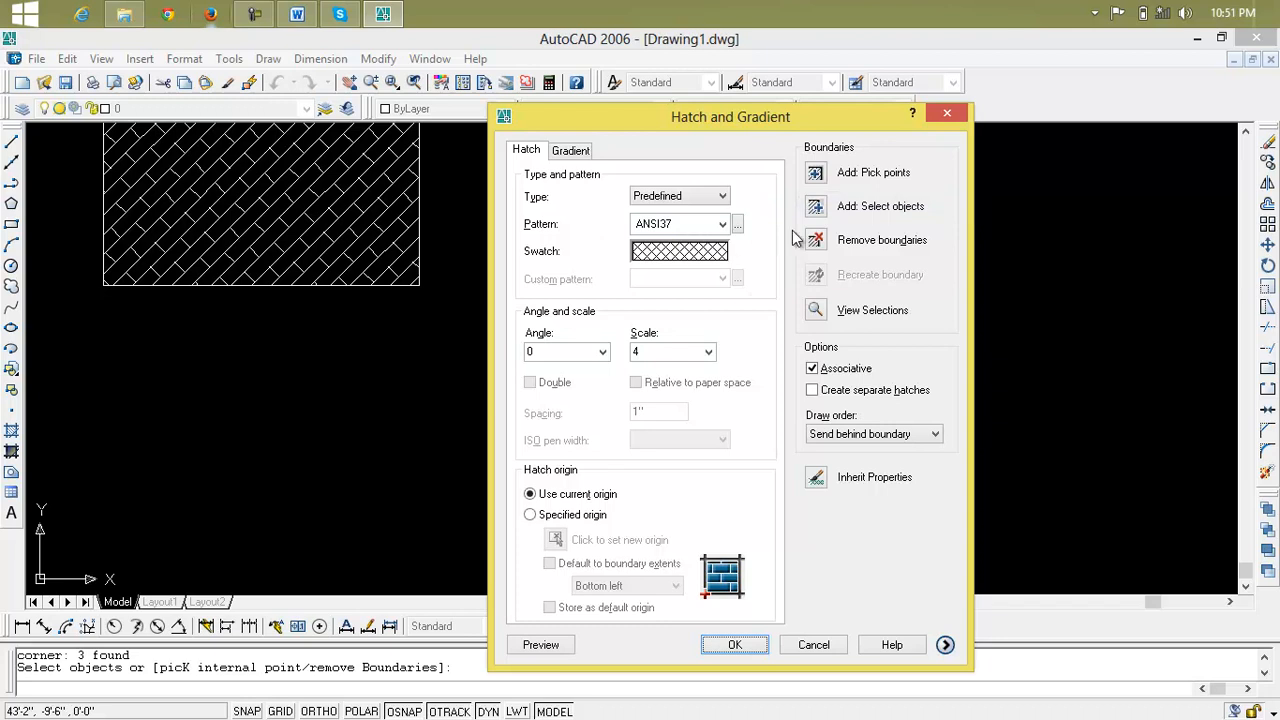
left_click(540, 645)
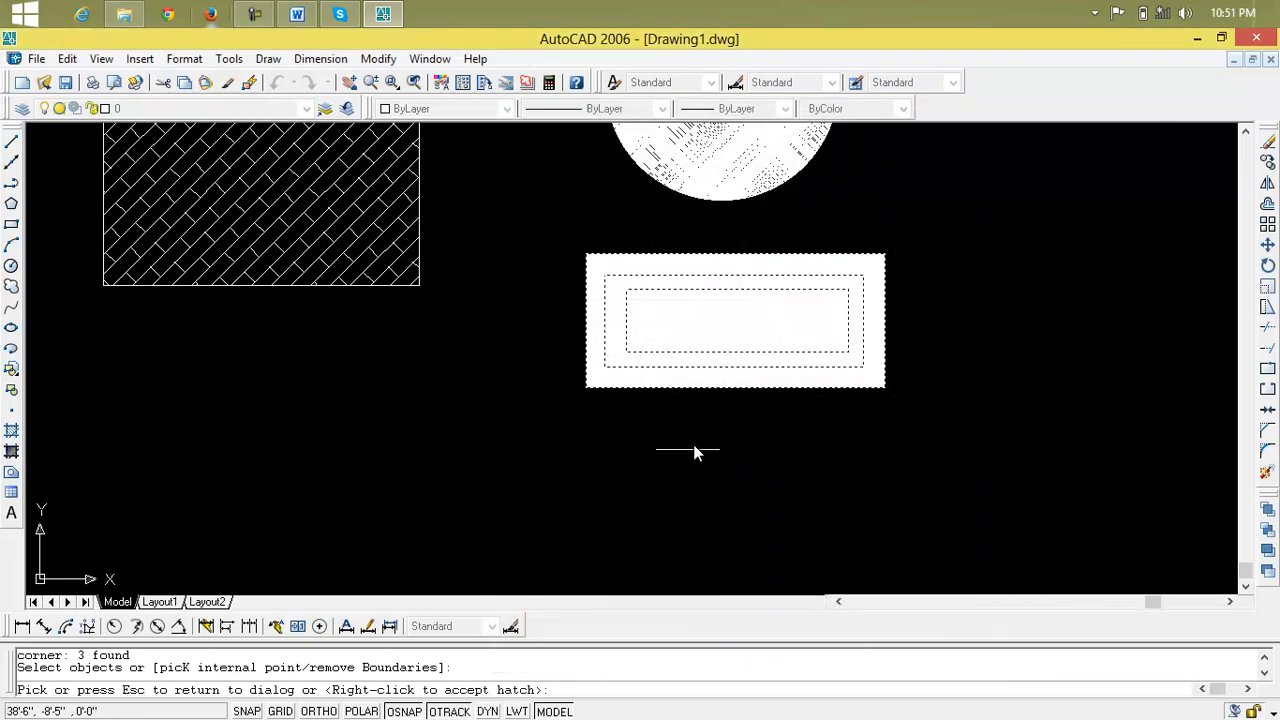
left_click(728, 322)
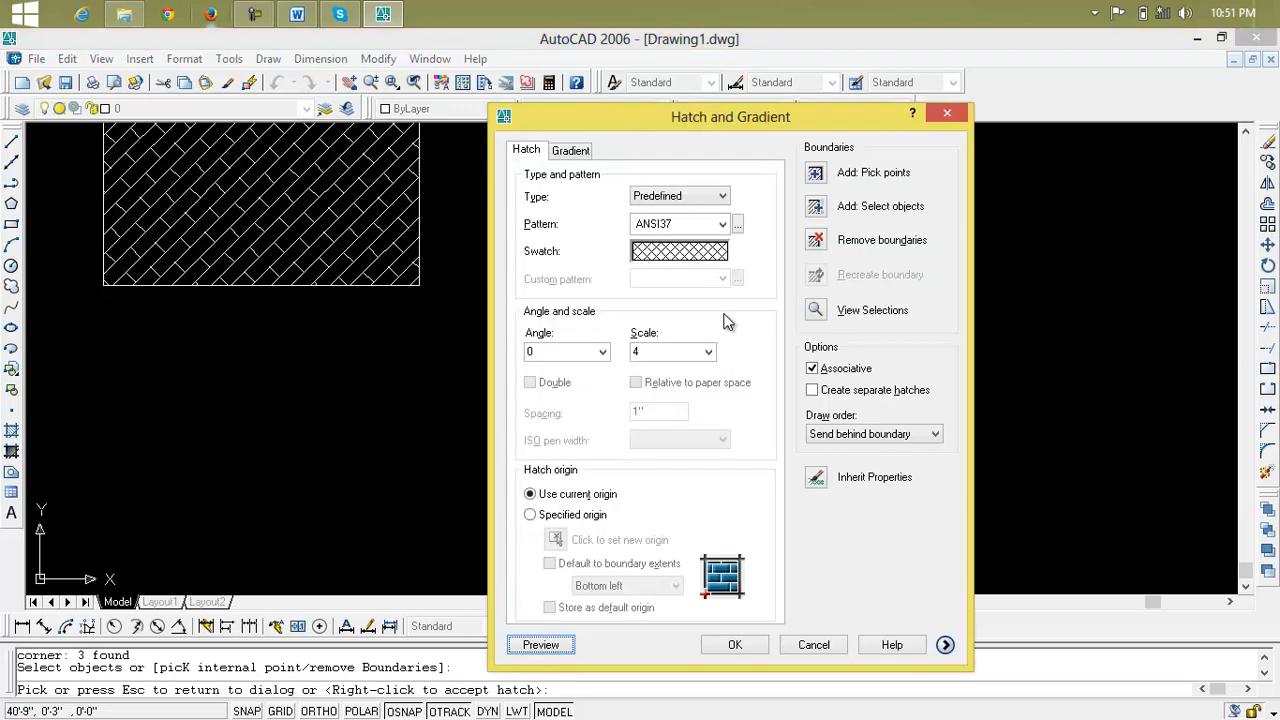
Set the island display style to Normal, preview the hatch on the nested rectangles and accept it
left_click(945, 646)
left_click(797, 272)
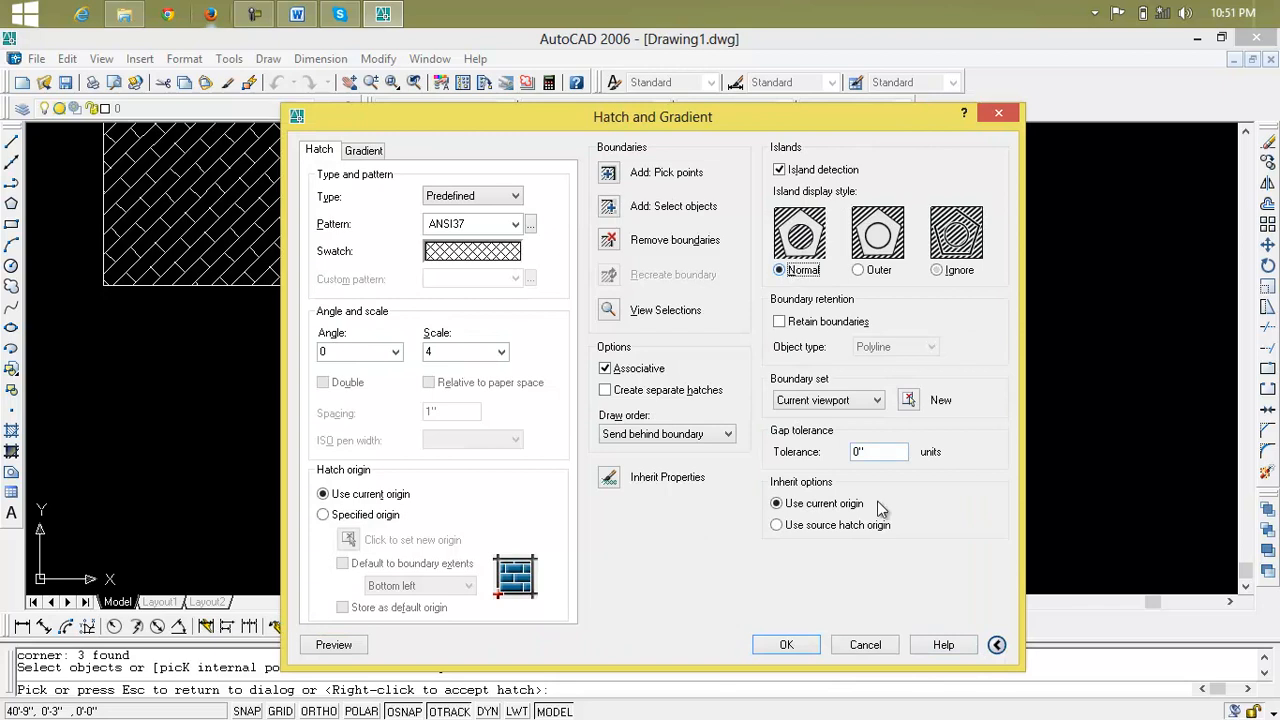
left_click(336, 645)
scroll(757, 357, "up", 3)
scroll(757, 357, "down", 4)
mouse_move(757, 357)
middle_mouse_down()
mouse_move(660, 354)
mouse_move(800, 389)
middle_mouse_up()
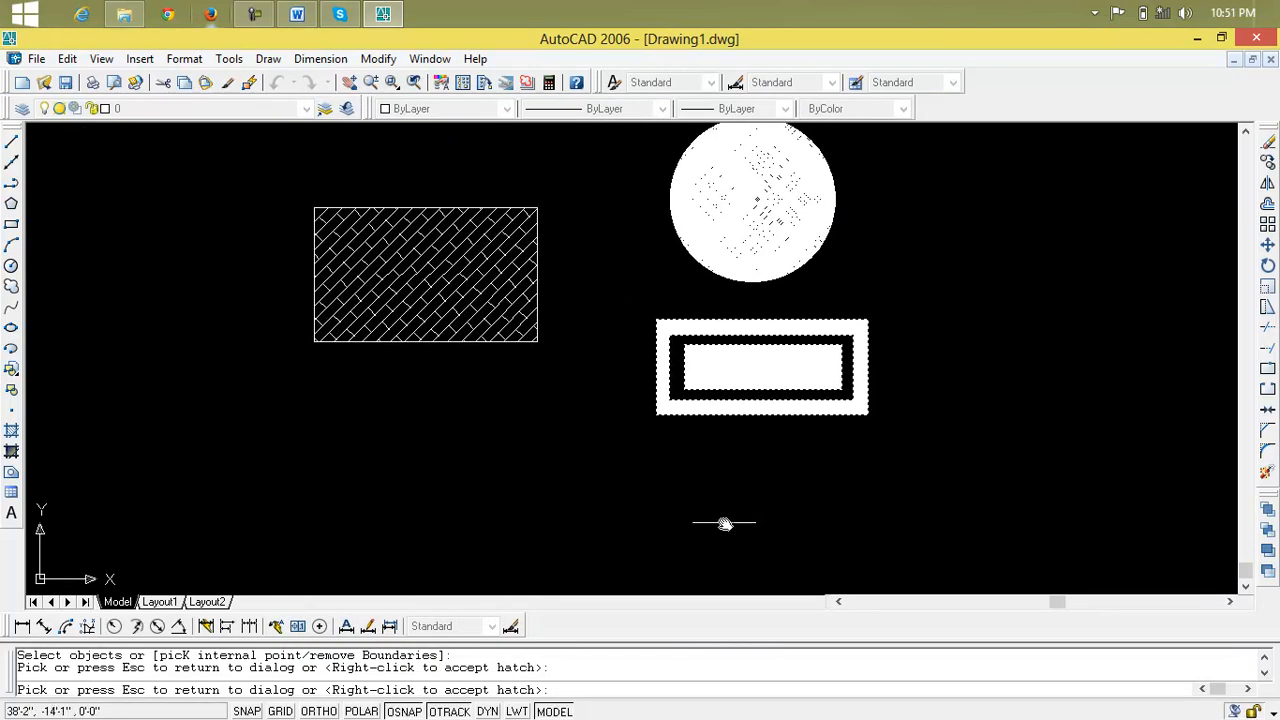
right_click(517, 304)
Delete the AR-BRSTD brick hatch from the single rectangle, keeping its outline
left_click(449, 286)
left_click(467, 283)
left_click(467, 289)
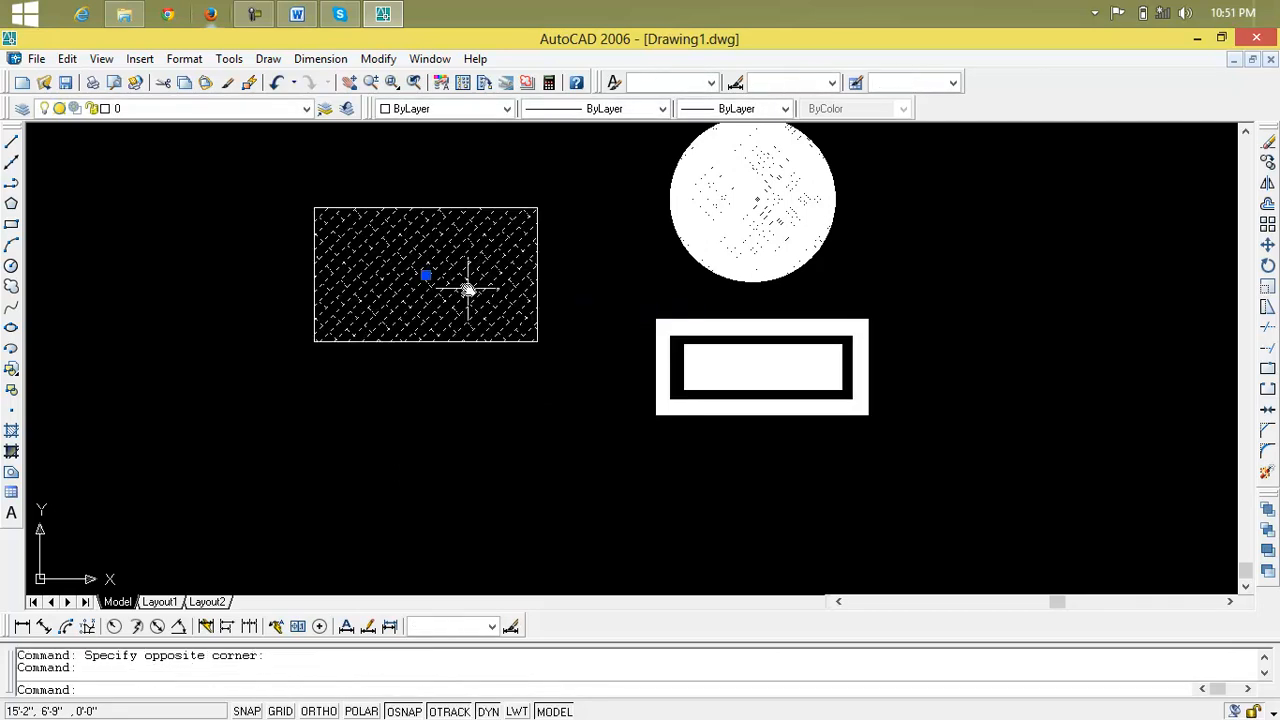
key("Delete")
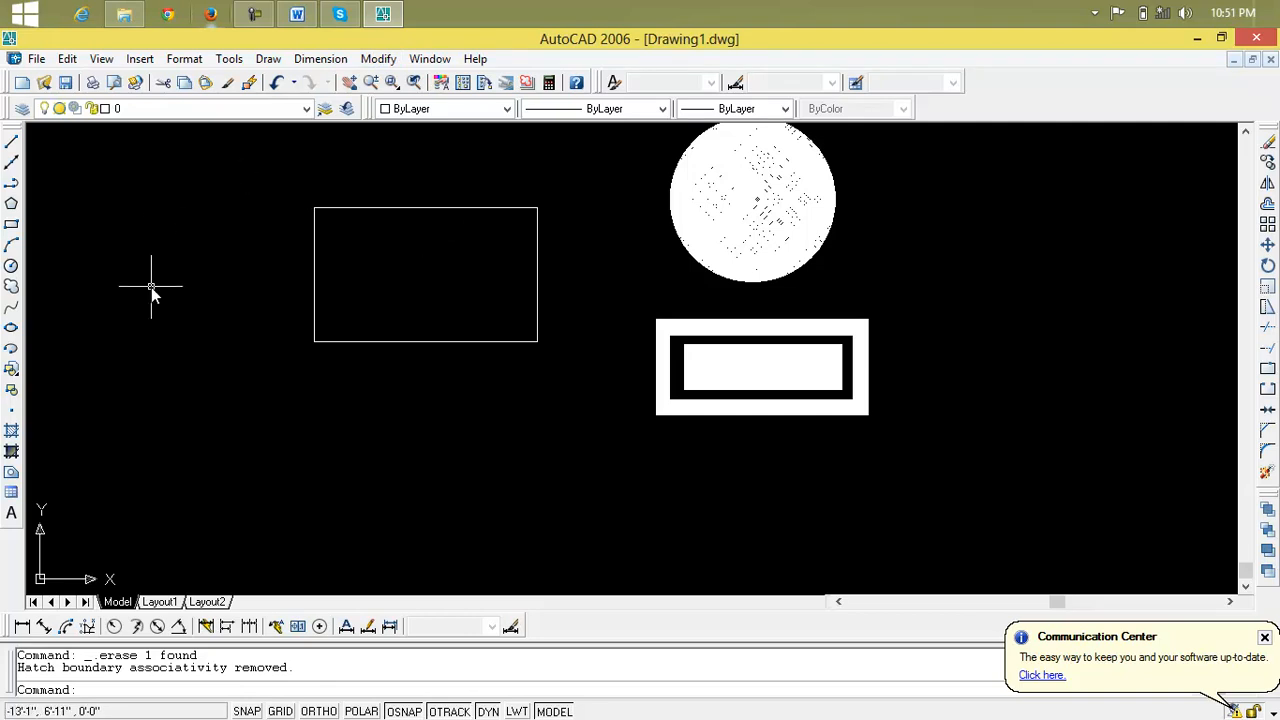
Start a new hatch and choose the BOX pattern from the other predefined patterns
type("h")
key("Return")
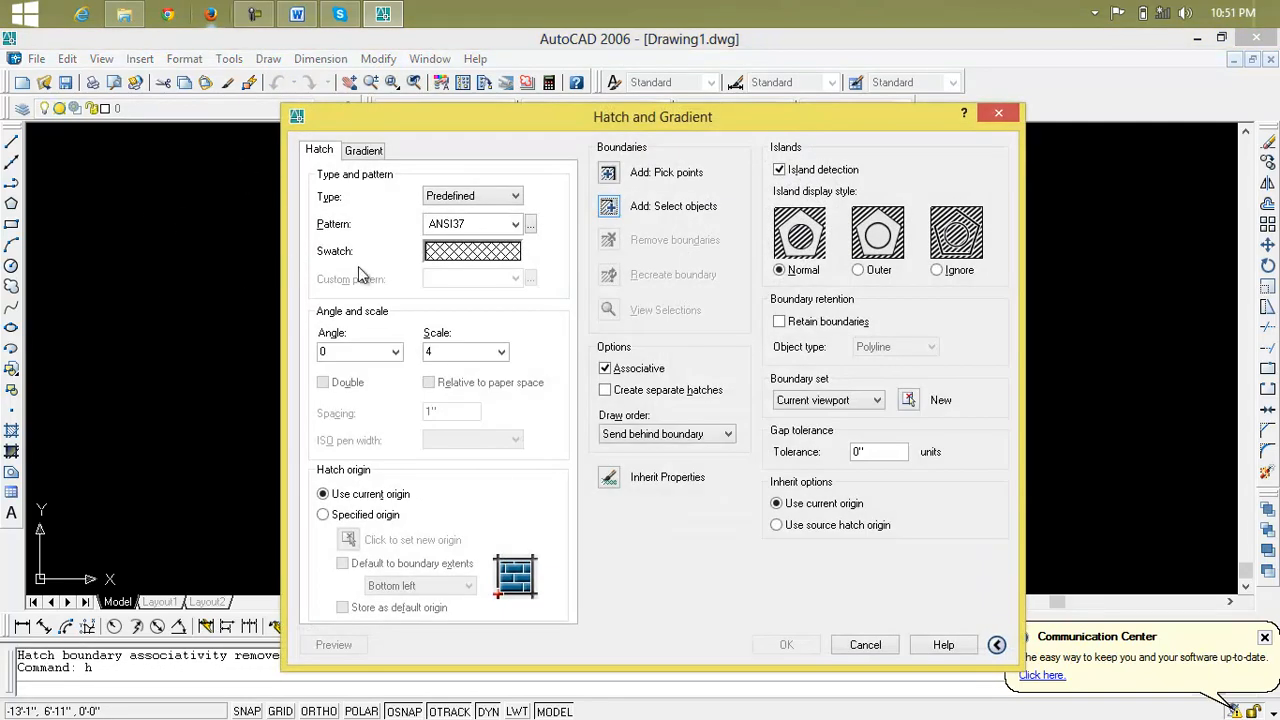
left_click(446, 264)
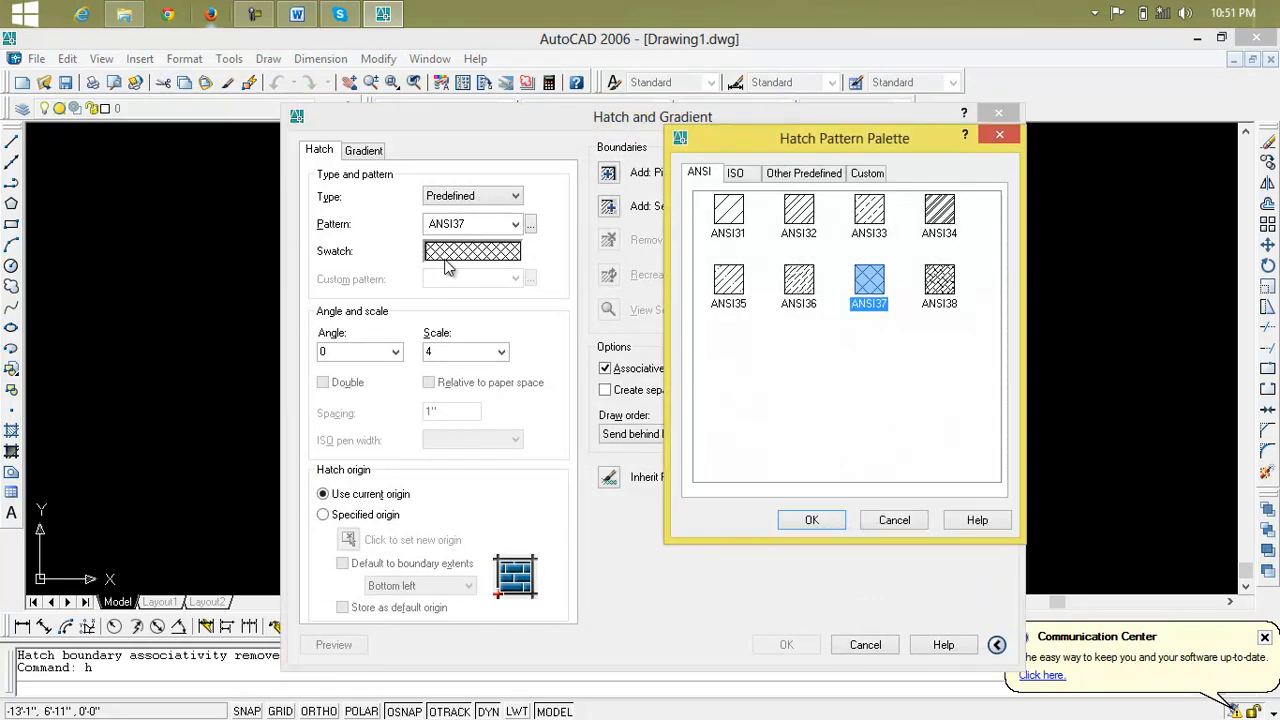
left_click(800, 174)
left_click_drag(991, 259, 996, 285)
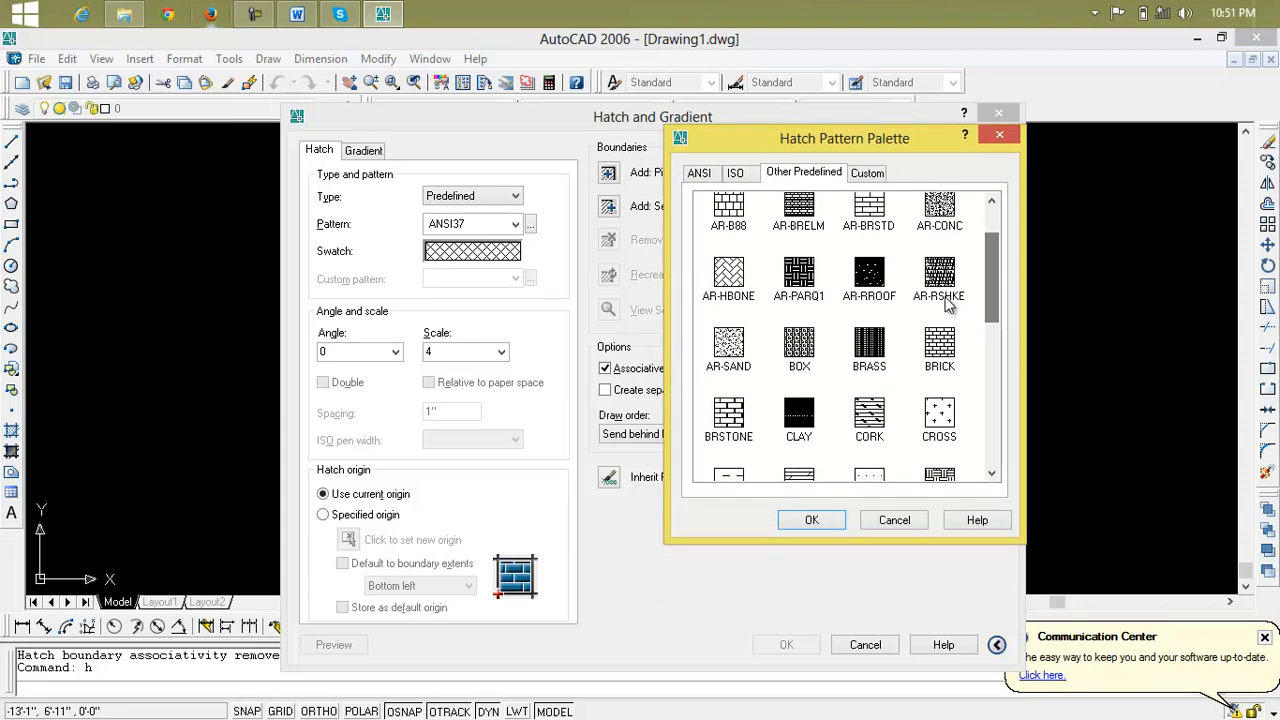
left_click(799, 346)
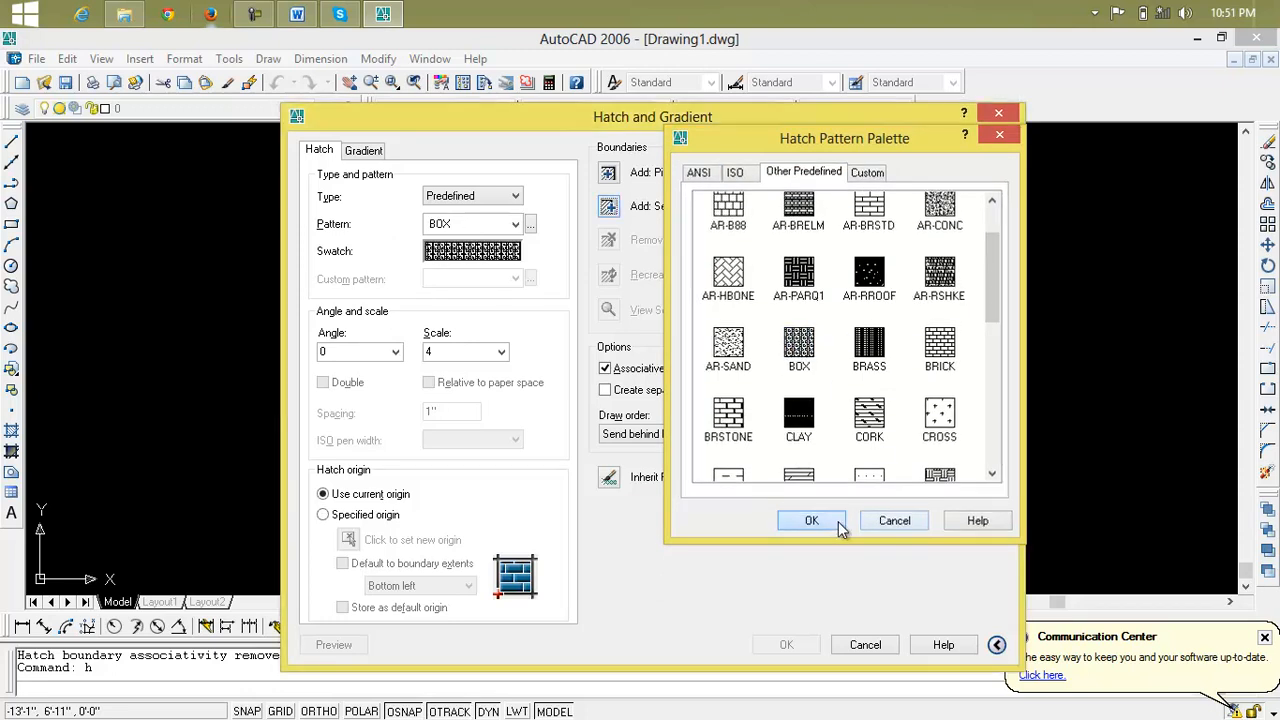
left_click(838, 521)
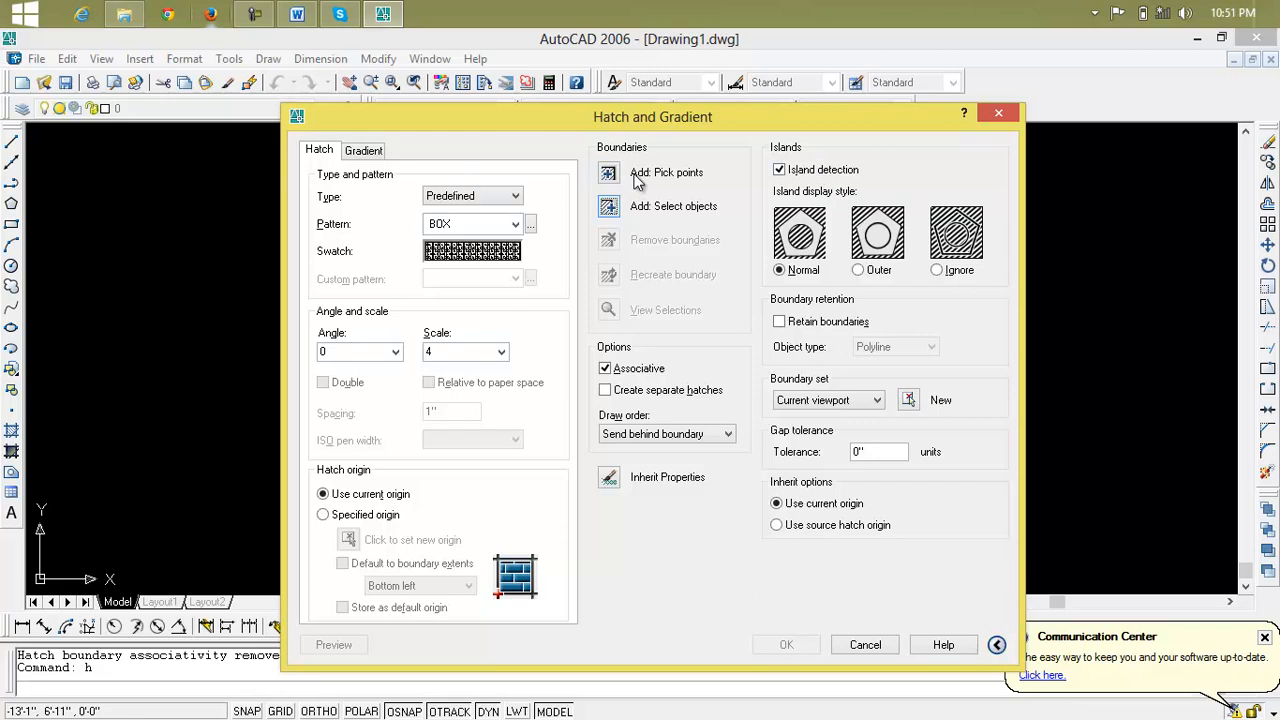
Select the empty rectangle as the hatch boundary and preview the BOX pattern on it
left_click(609, 206)
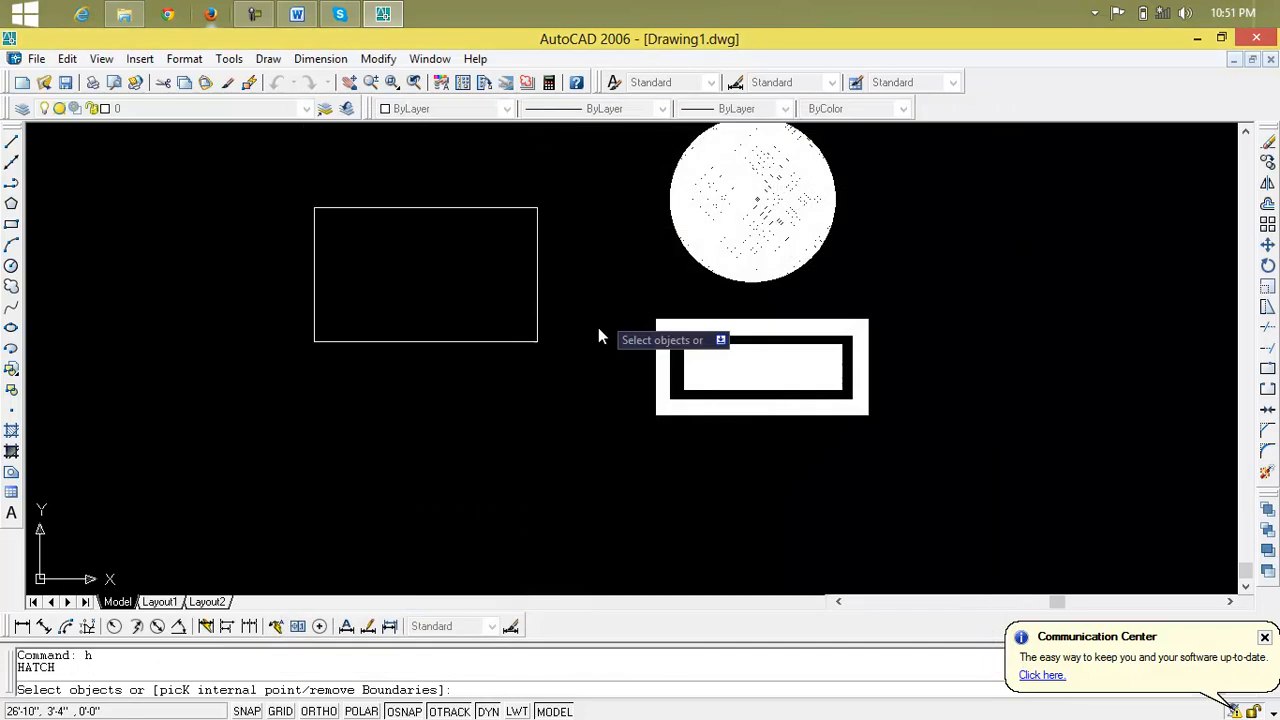
left_click(542, 222)
left_click(503, 289)
right_click(503, 289)
left_click(533, 302)
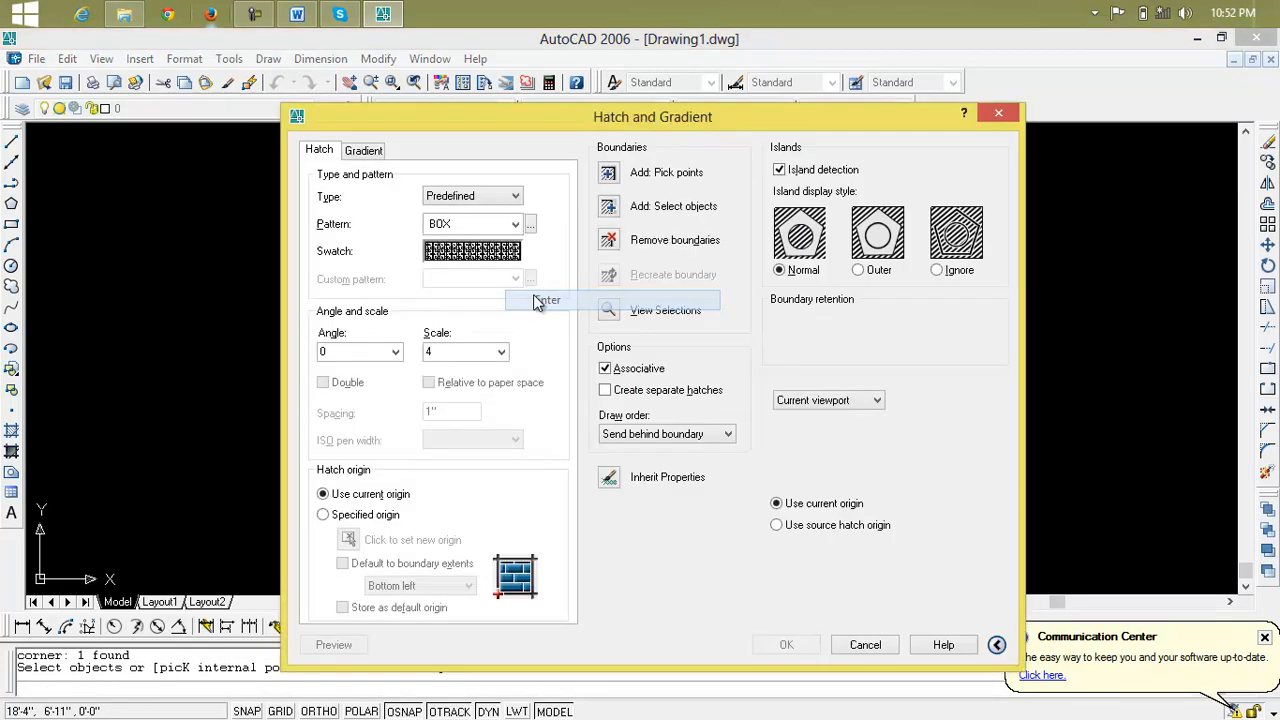
left_click(333, 645)
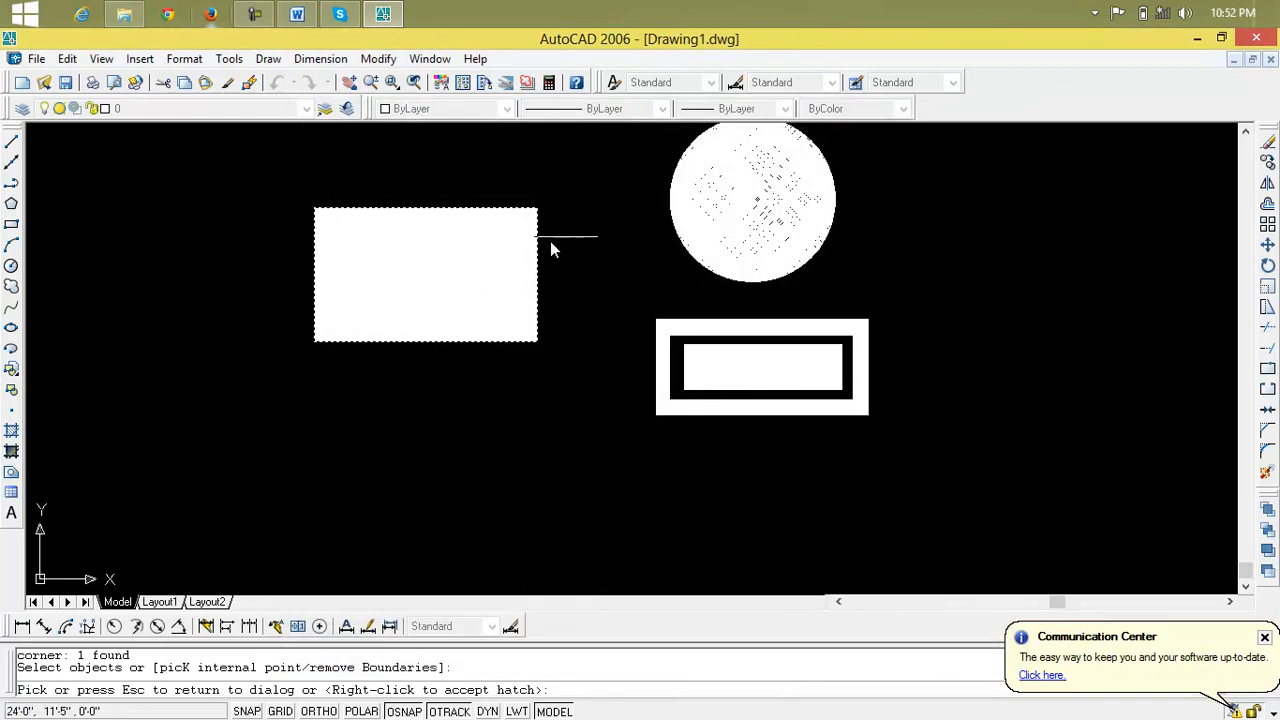
left_click(491, 270)
Change the hatch pattern to CROSS and preview it on the rectangle
left_click(486, 251)
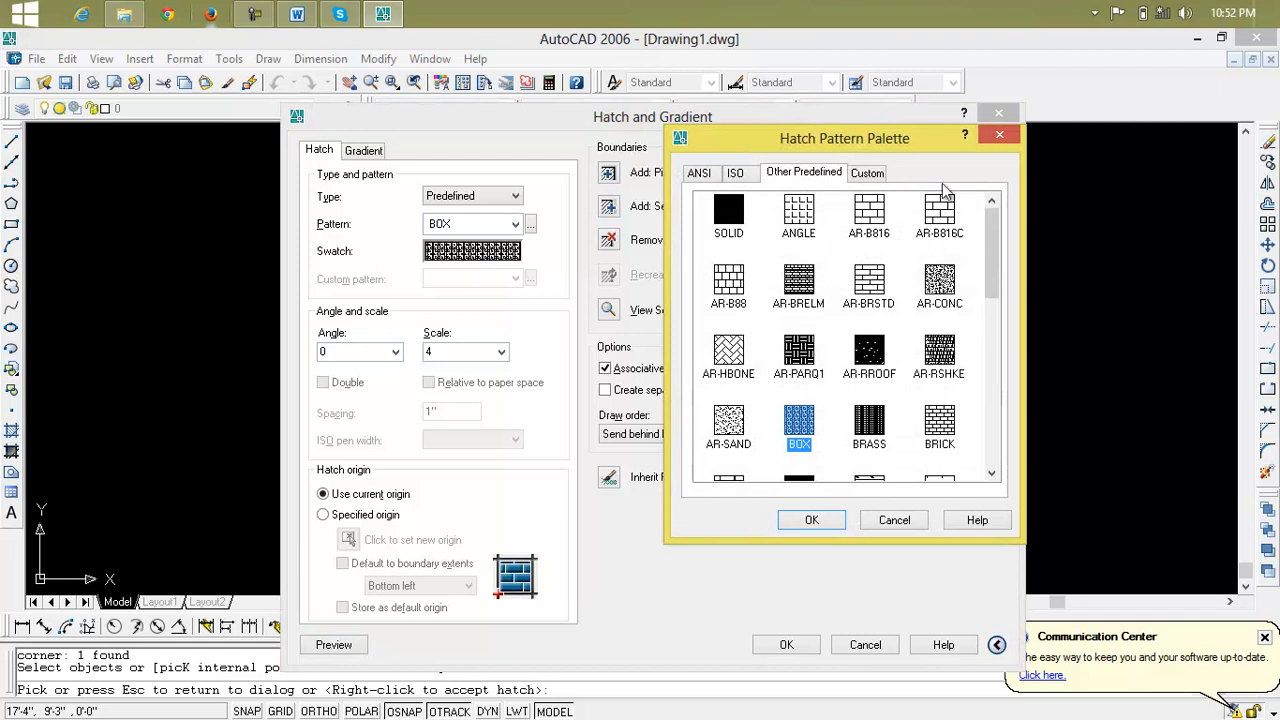
left_click(1000, 136)
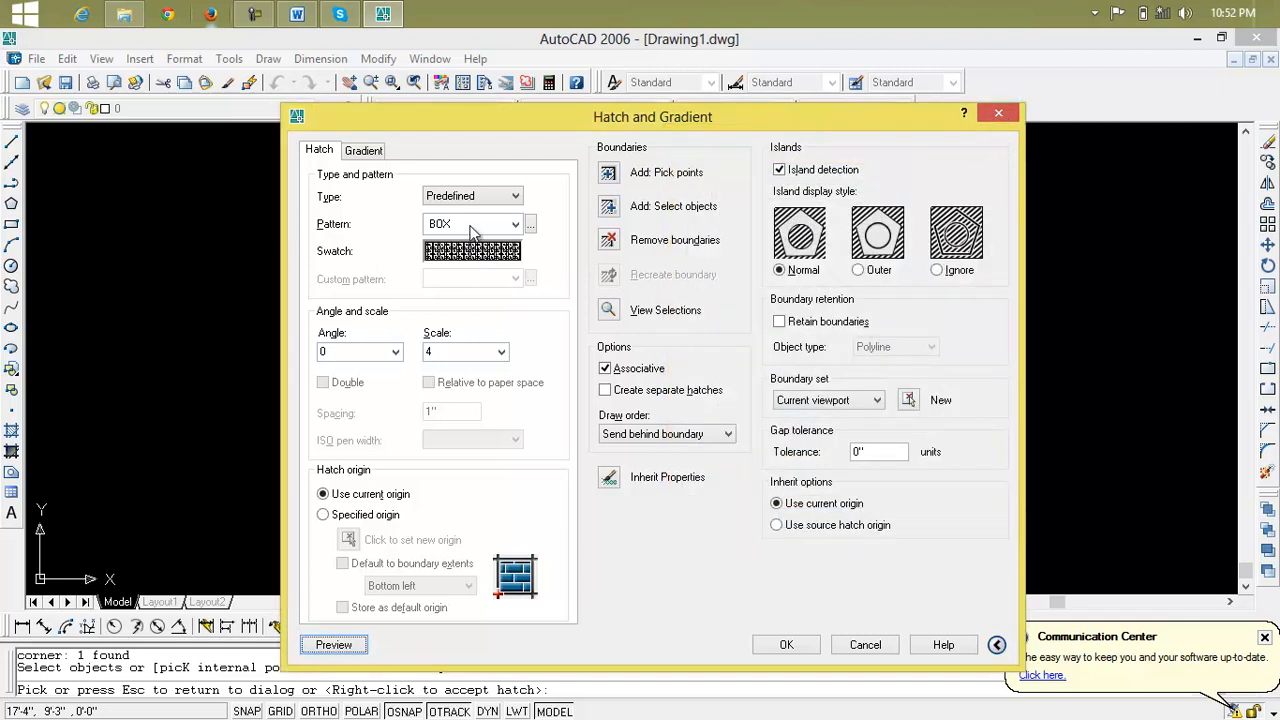
left_click(530, 224)
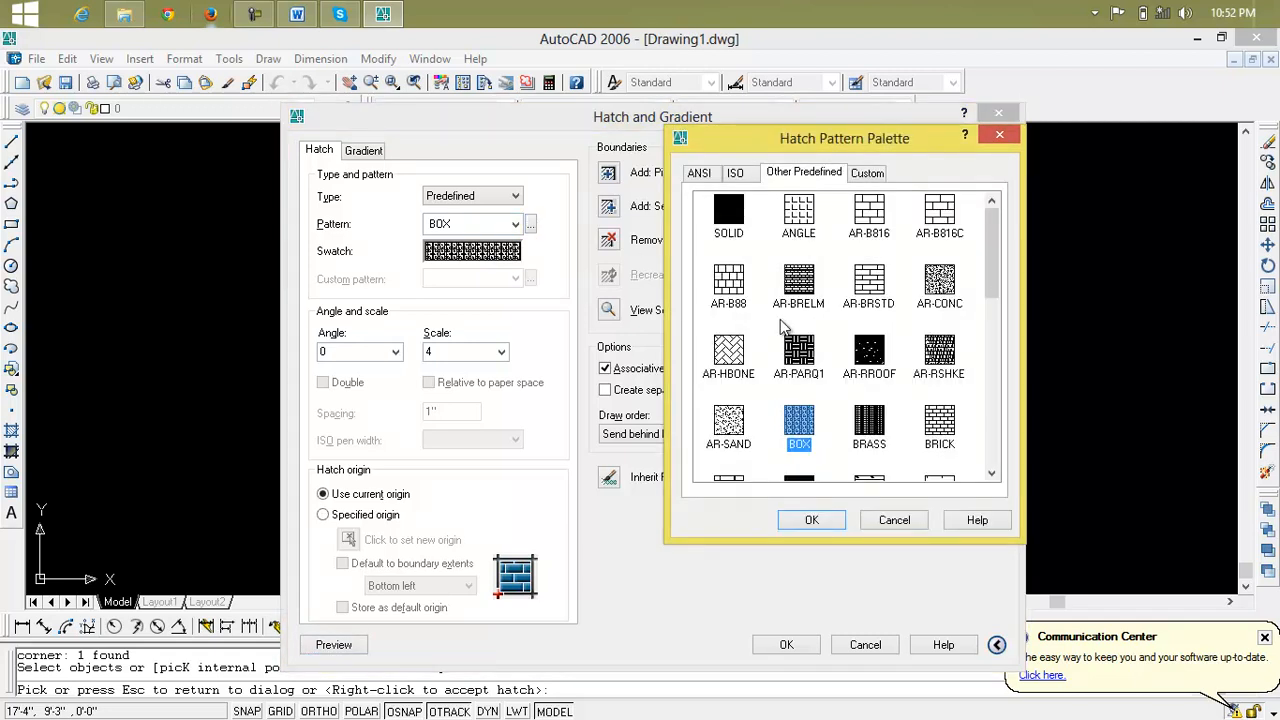
left_click_drag(995, 258, 1016, 315)
left_click(946, 290)
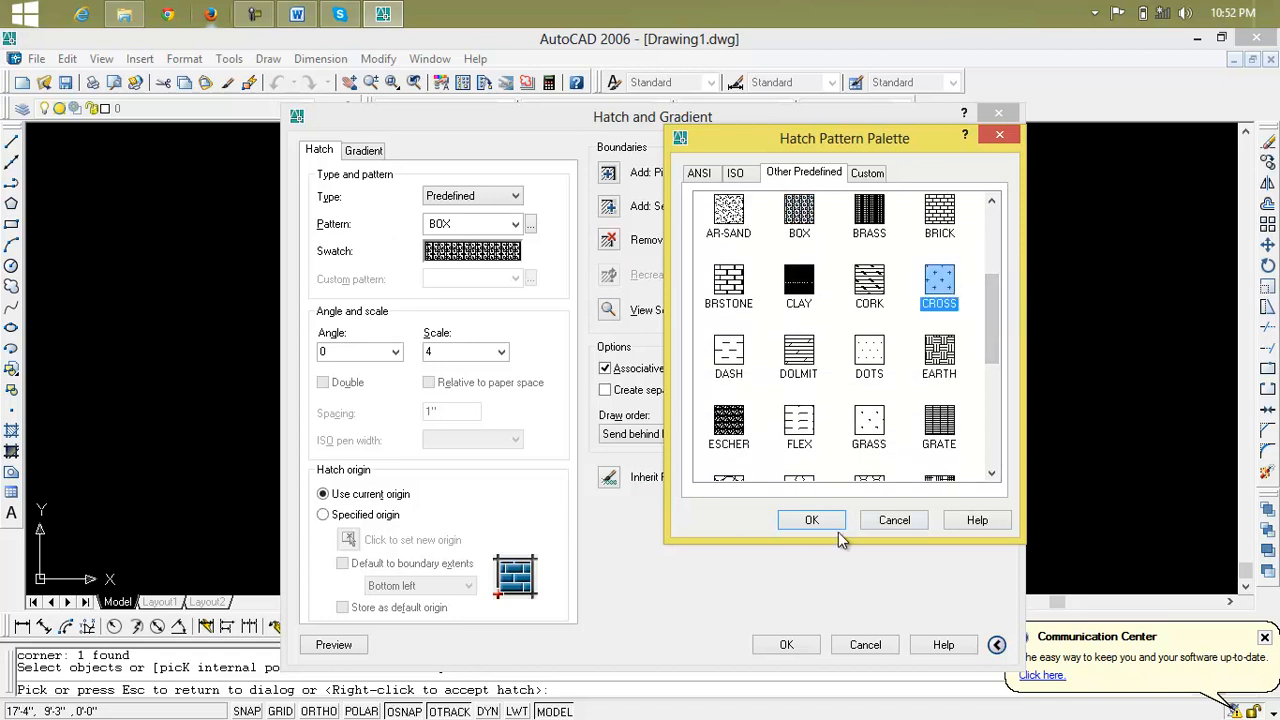
left_click(813, 519)
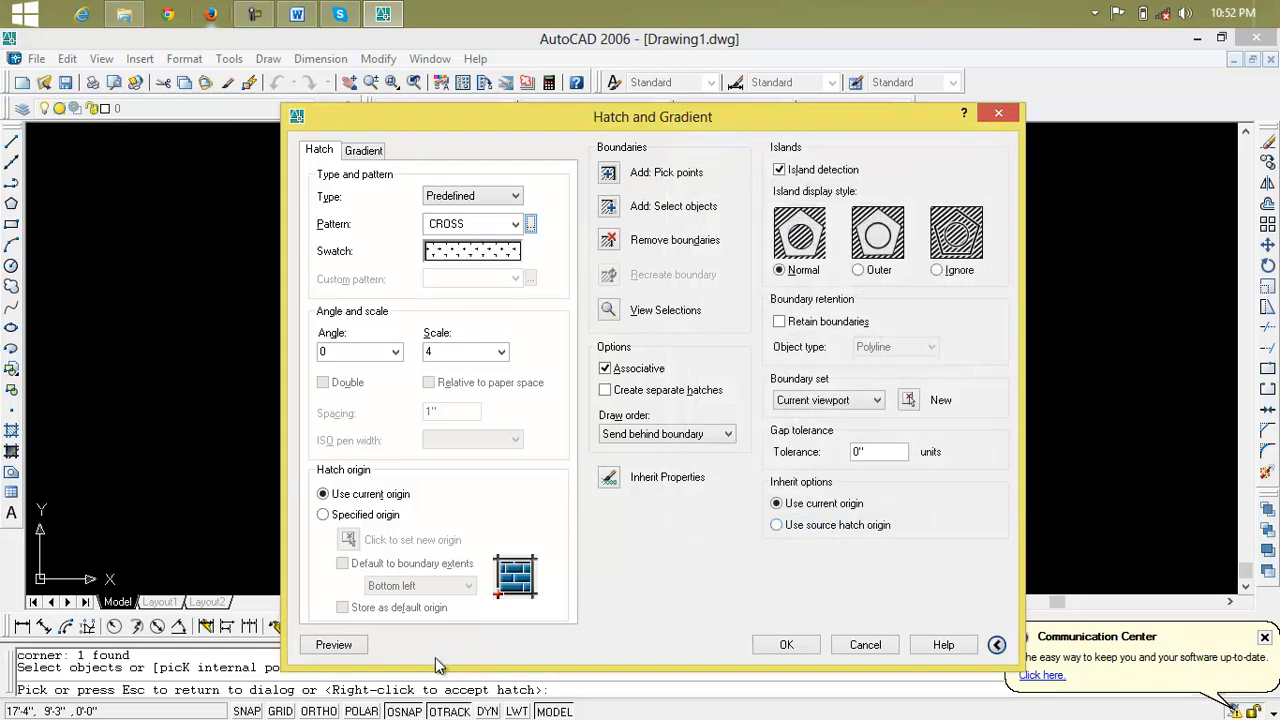
left_click(346, 653)
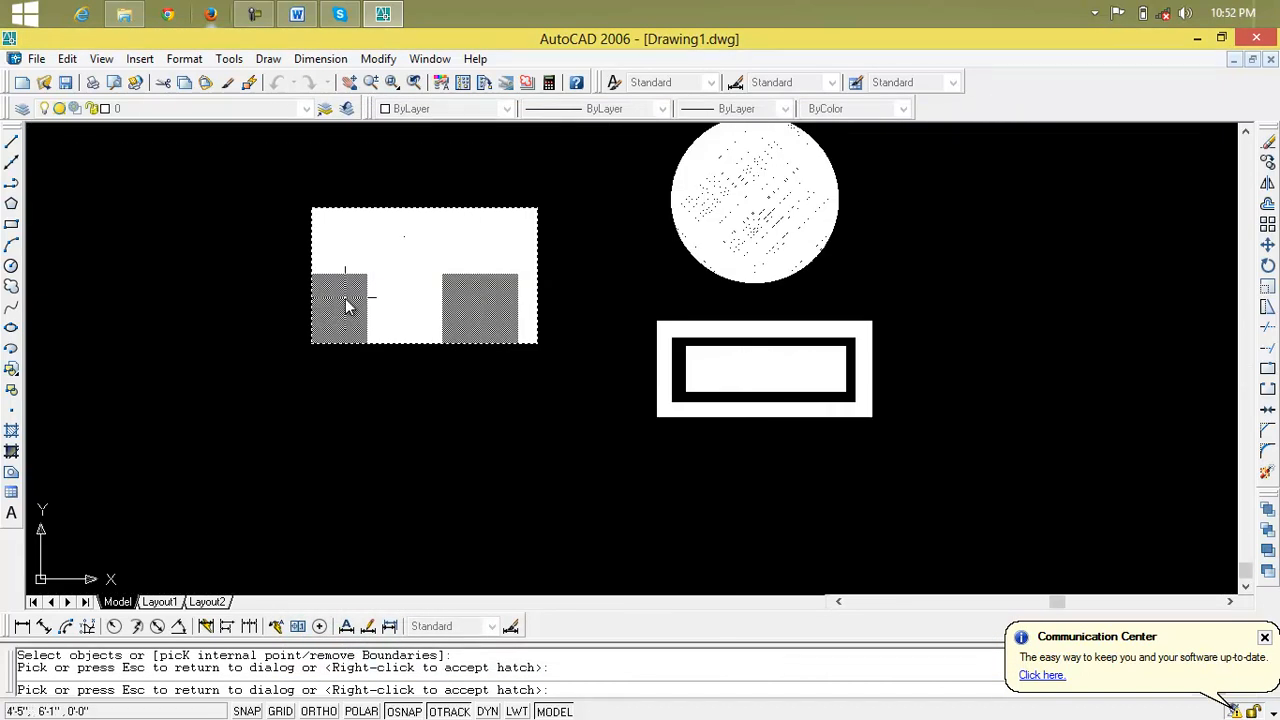
left_click(477, 298)
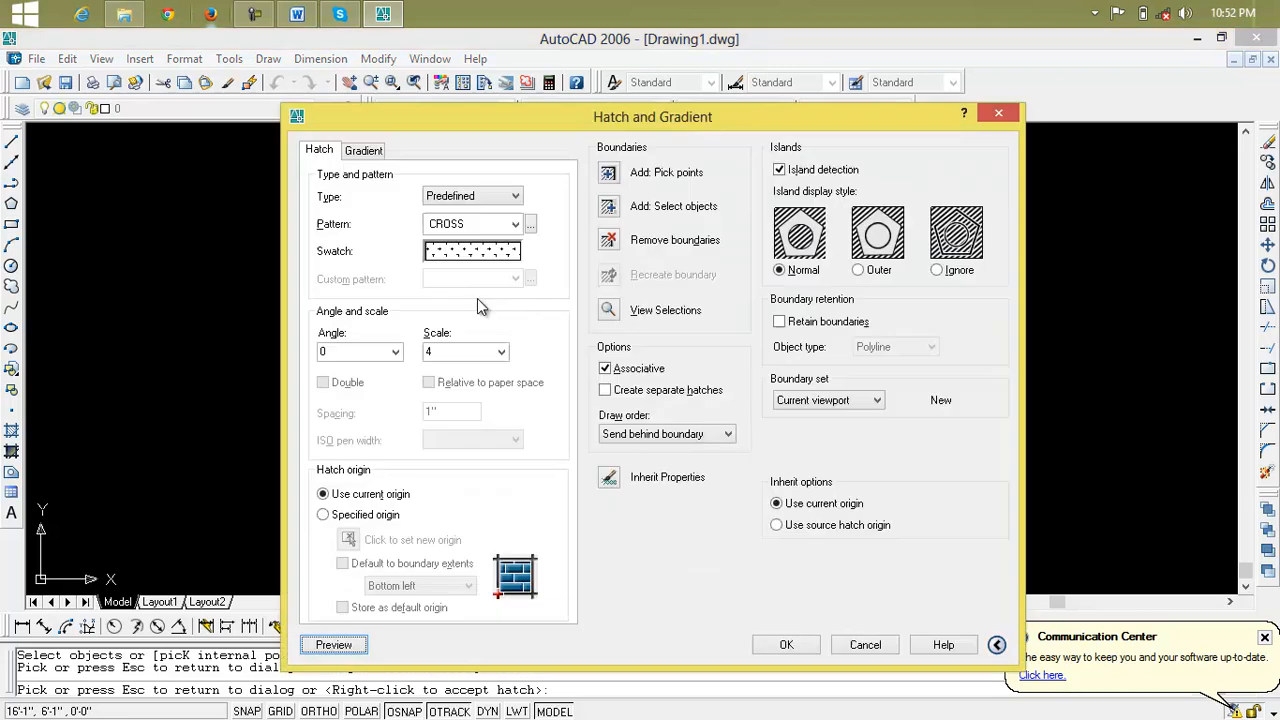
Change the hatch pattern to STARS from the other predefined patterns and preview it on the rectangle
left_click(531, 224)
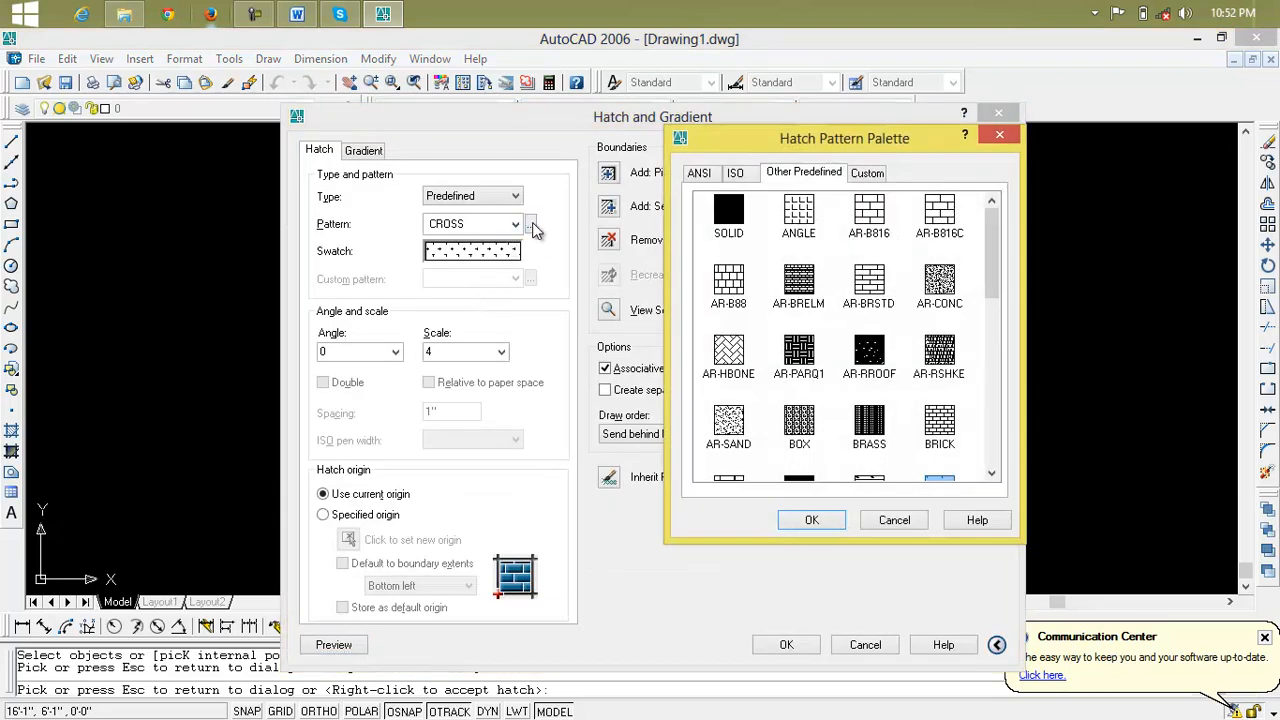
left_click_drag(994, 286, 995, 420)
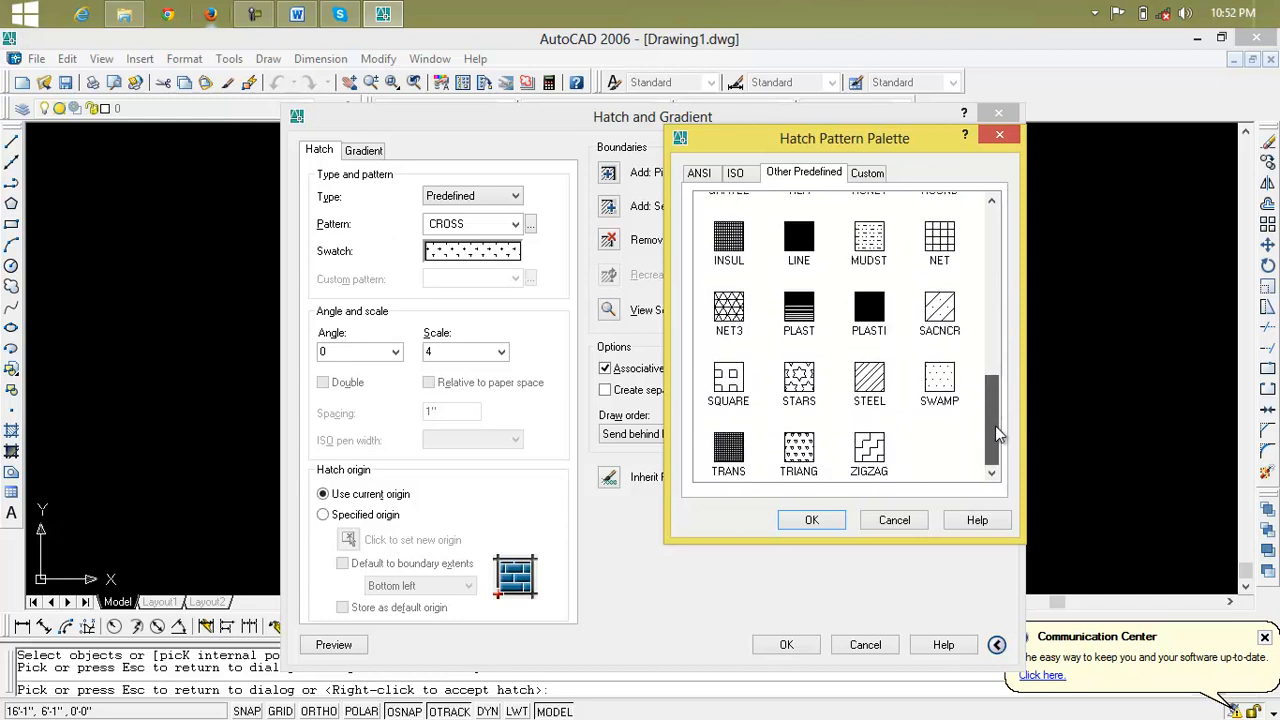
left_click(806, 402)
left_click(823, 528)
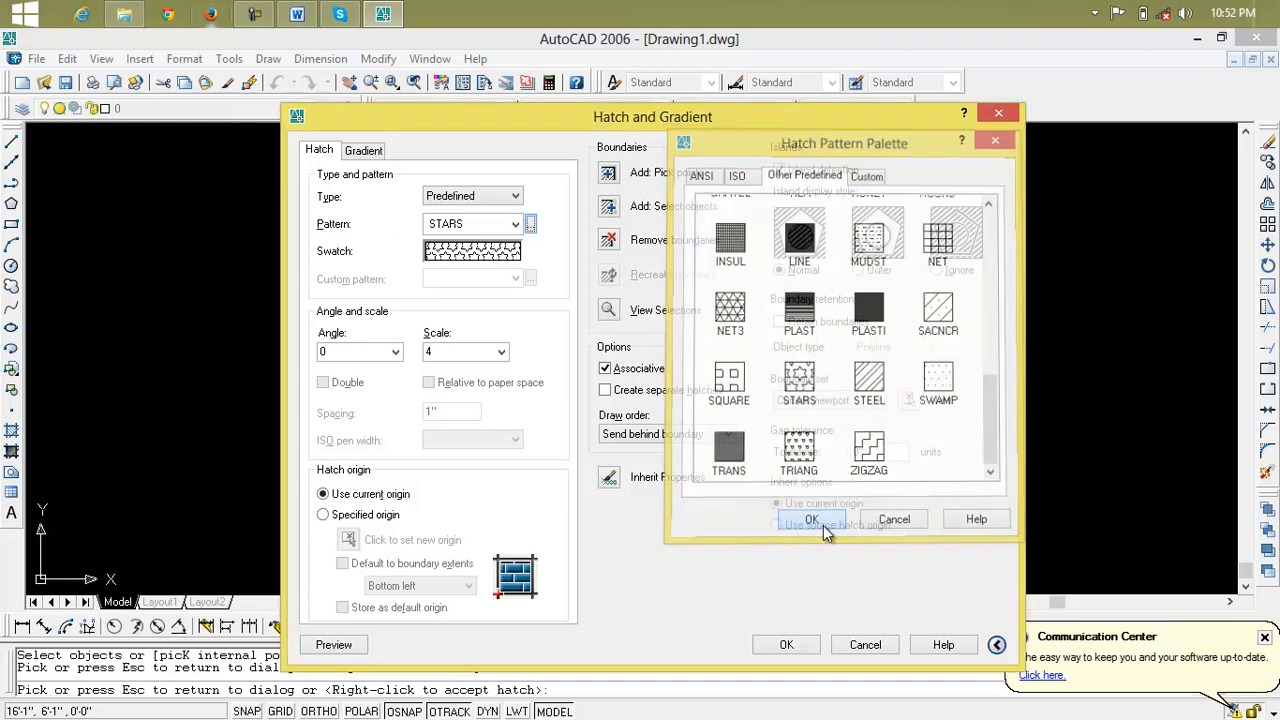
left_click(320, 646)
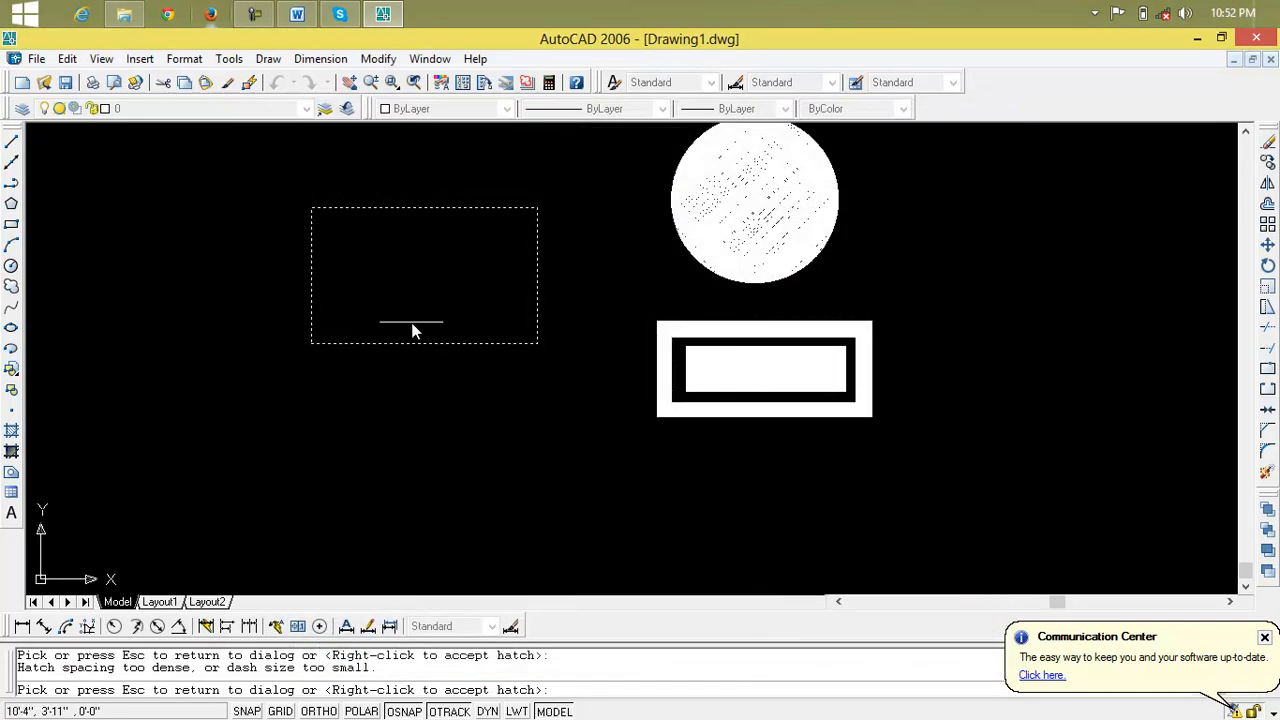
scroll(447, 256, "up", 3)
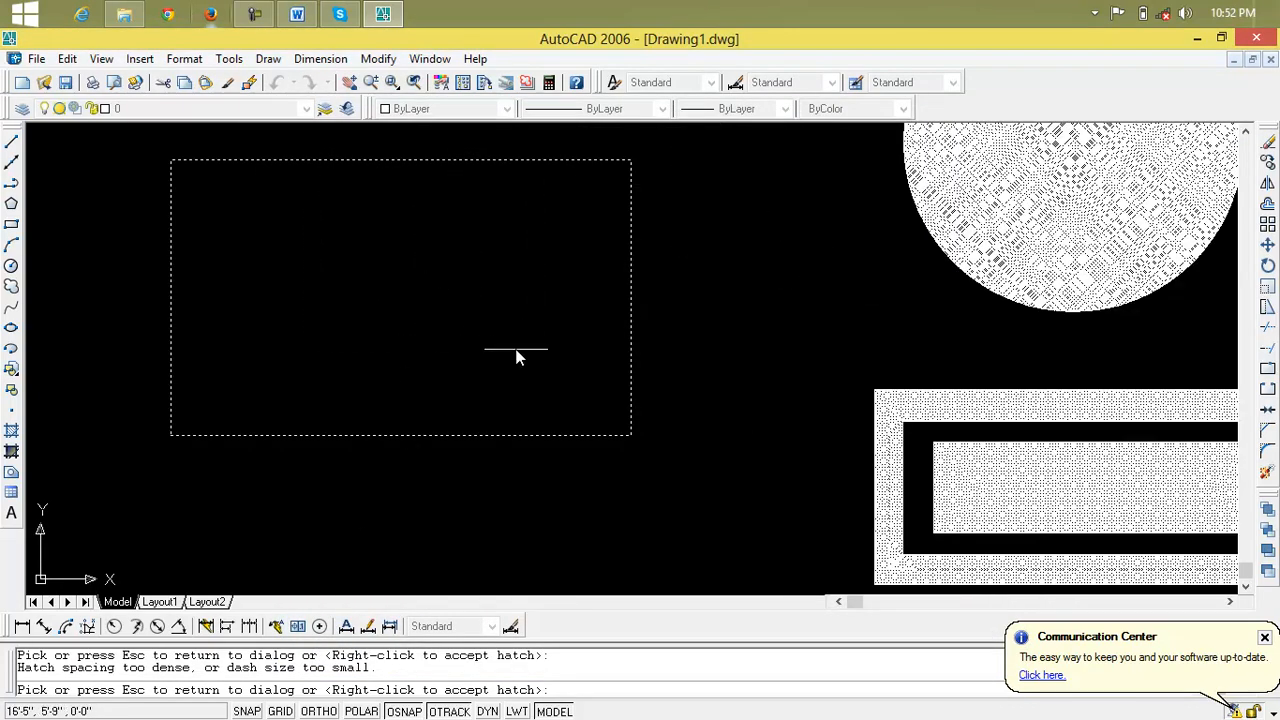
scroll(516, 294, "down", 5)
middle_click_drag(516, 294, 528, 295)
scroll(525, 304, "up", 2)
scroll(524, 304, "up", 2)
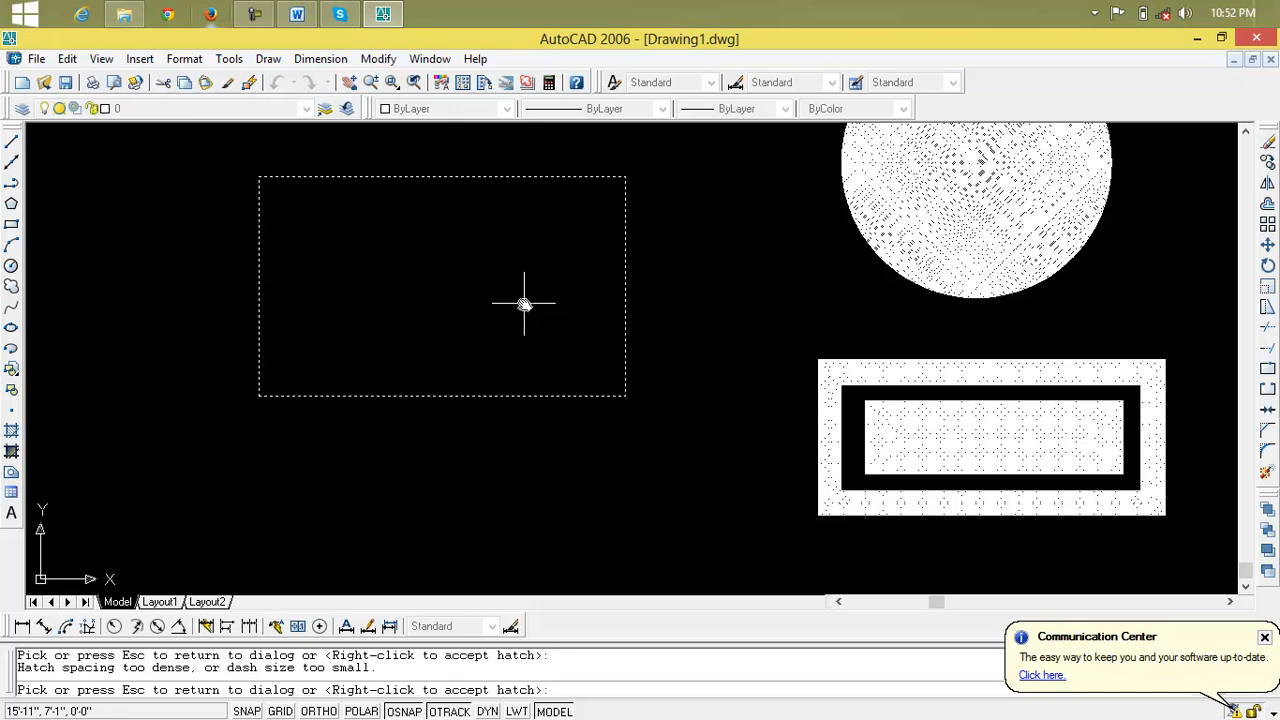
key("Escape")
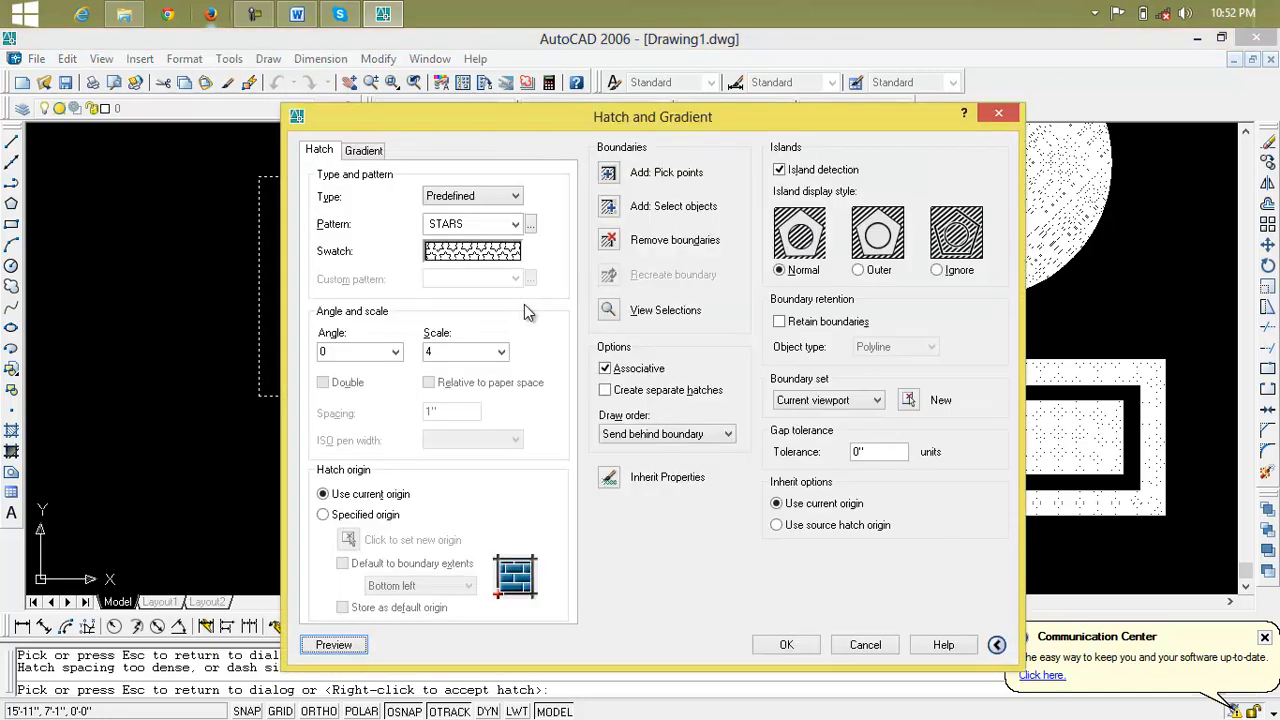
Preview the STARS pattern on the rectangle at a scale of 50, and discard the hatch
left_click(501, 353)
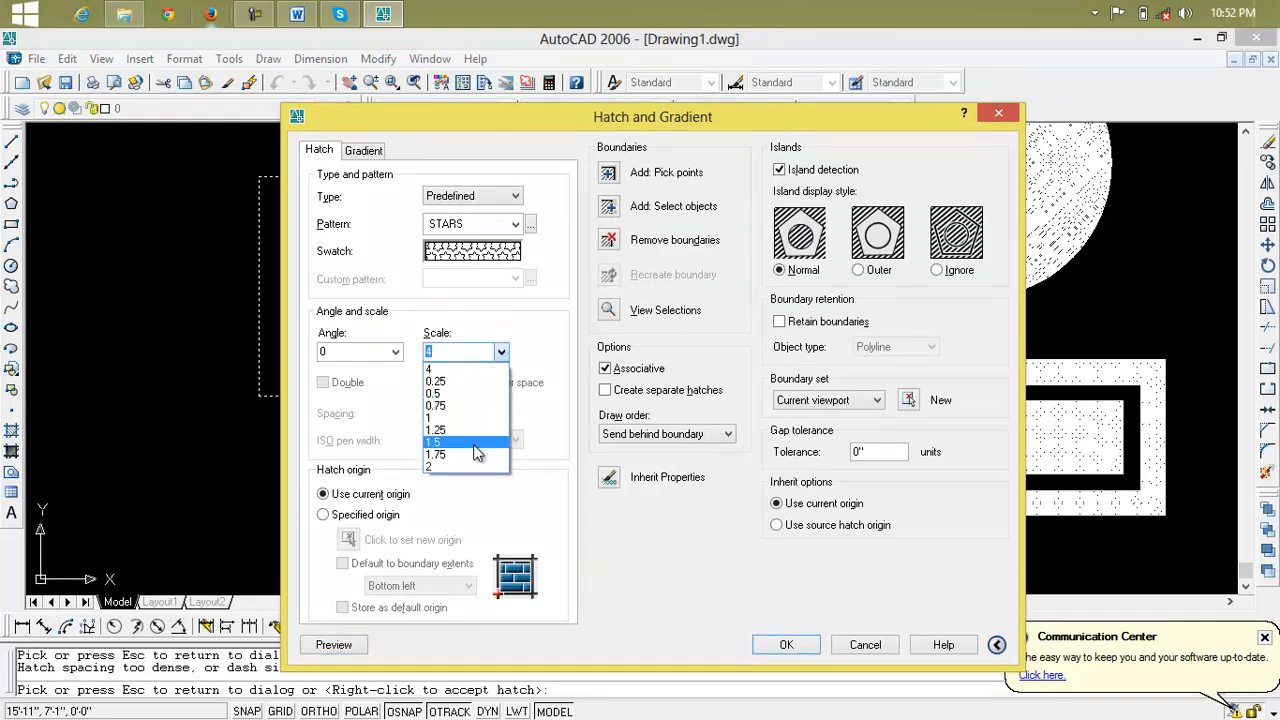
left_click(475, 360)
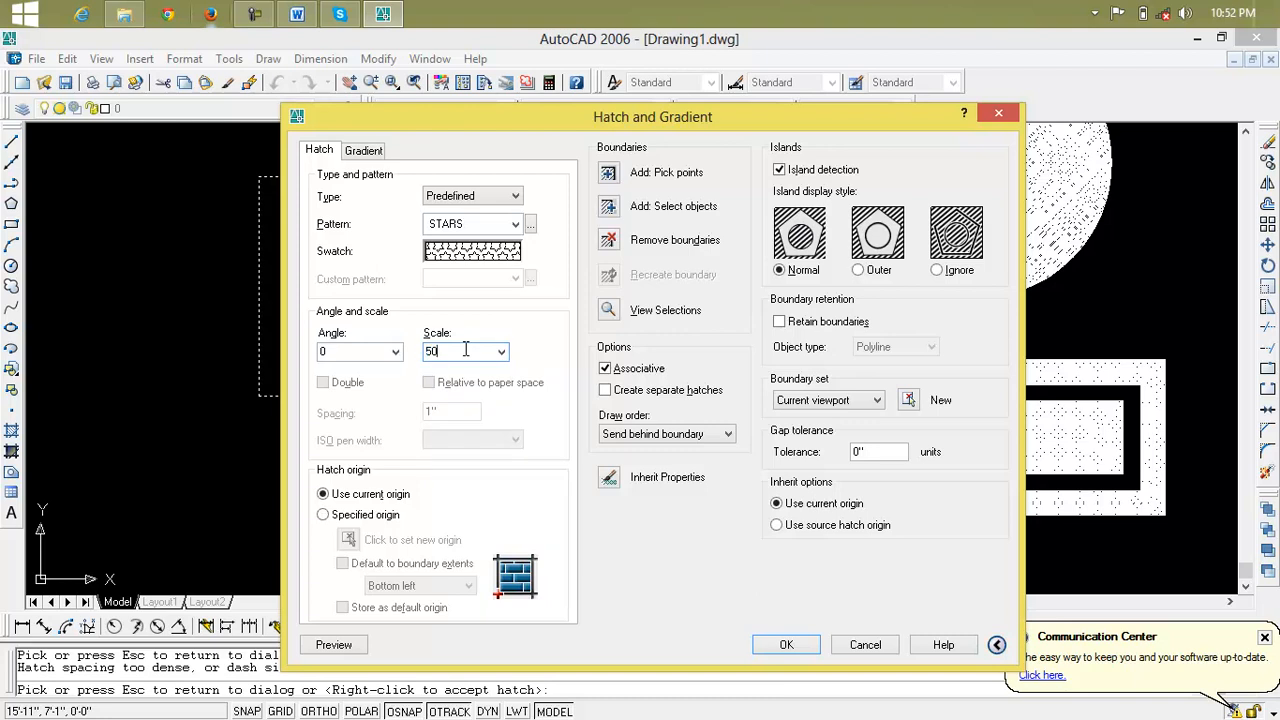
left_click(334, 644)
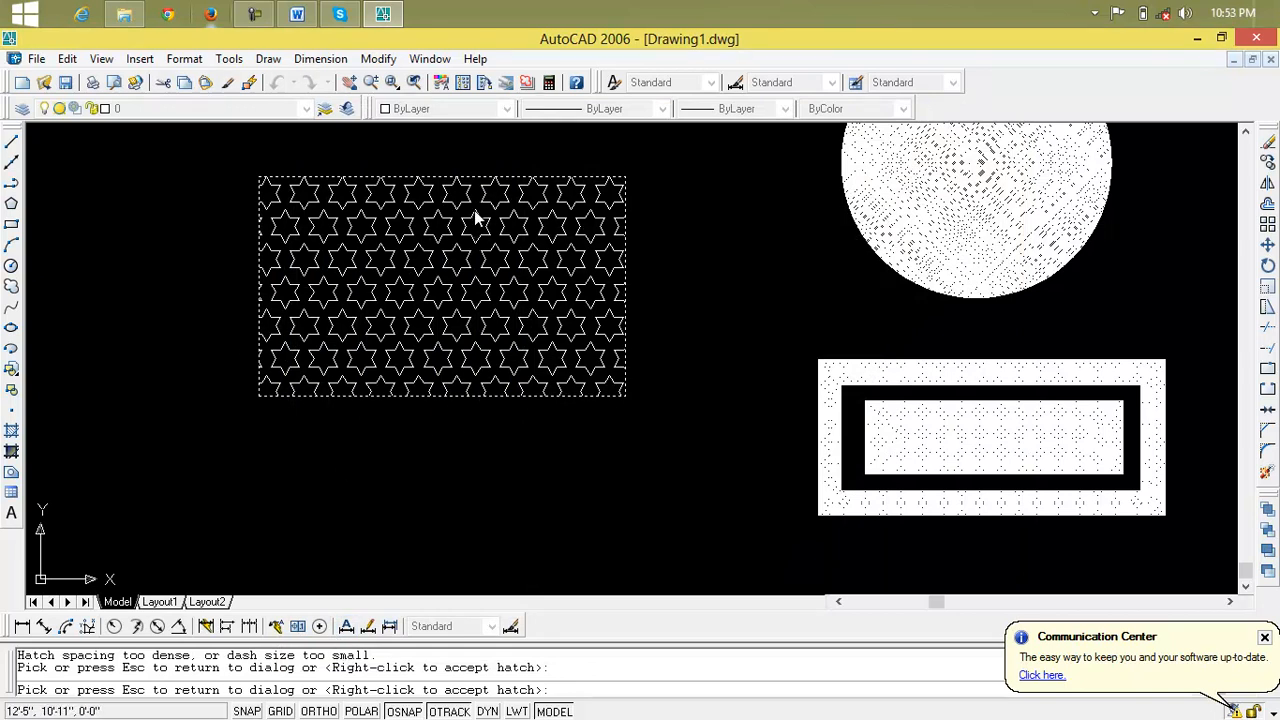
left_click(386, 289)
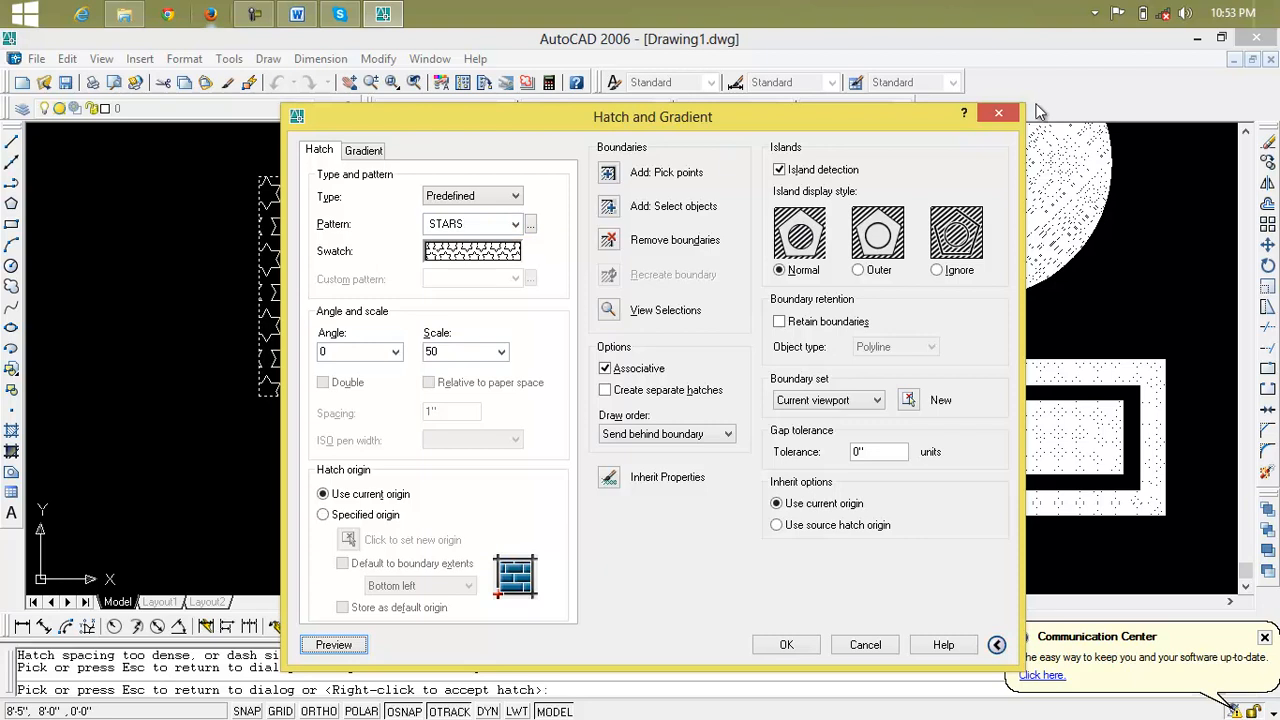
left_click(998, 113)
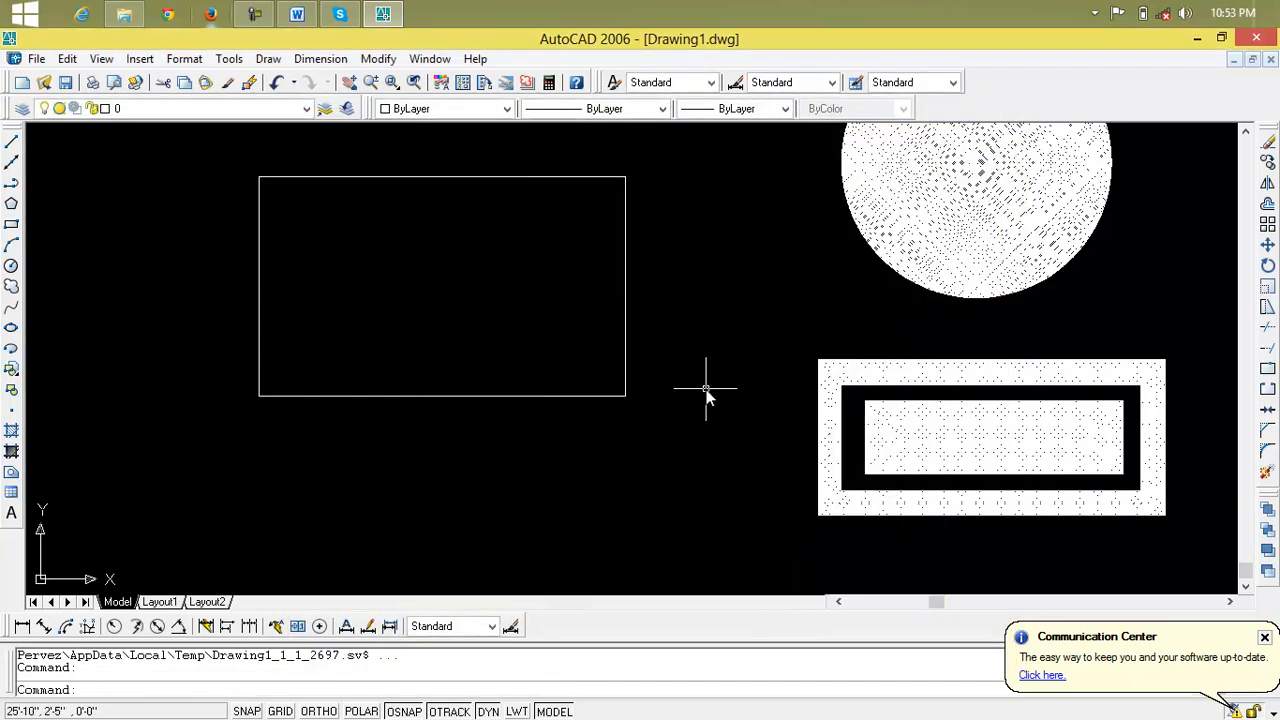
Delete the hatched concentric circles and nested rectangles, keeping only the single empty rectangle
scroll(706, 391, "down", 2)
left_click(1052, 161)
left_click(858, 484)
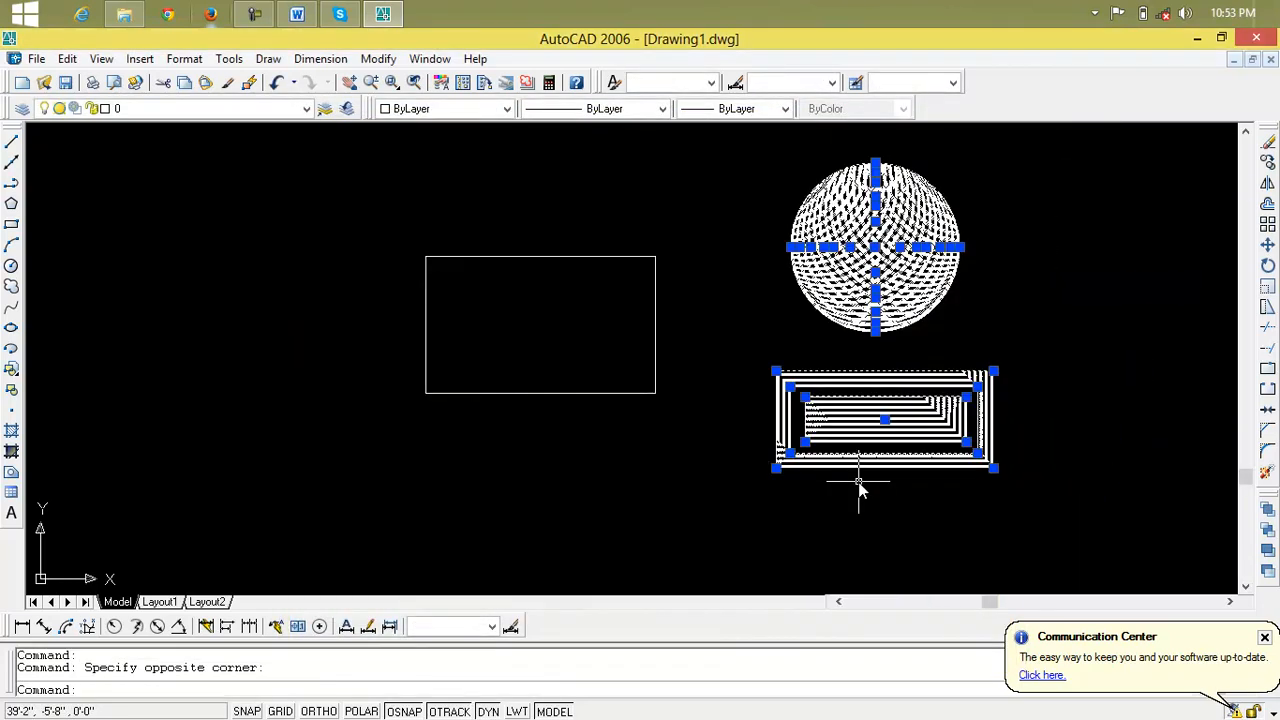
key("Delete")
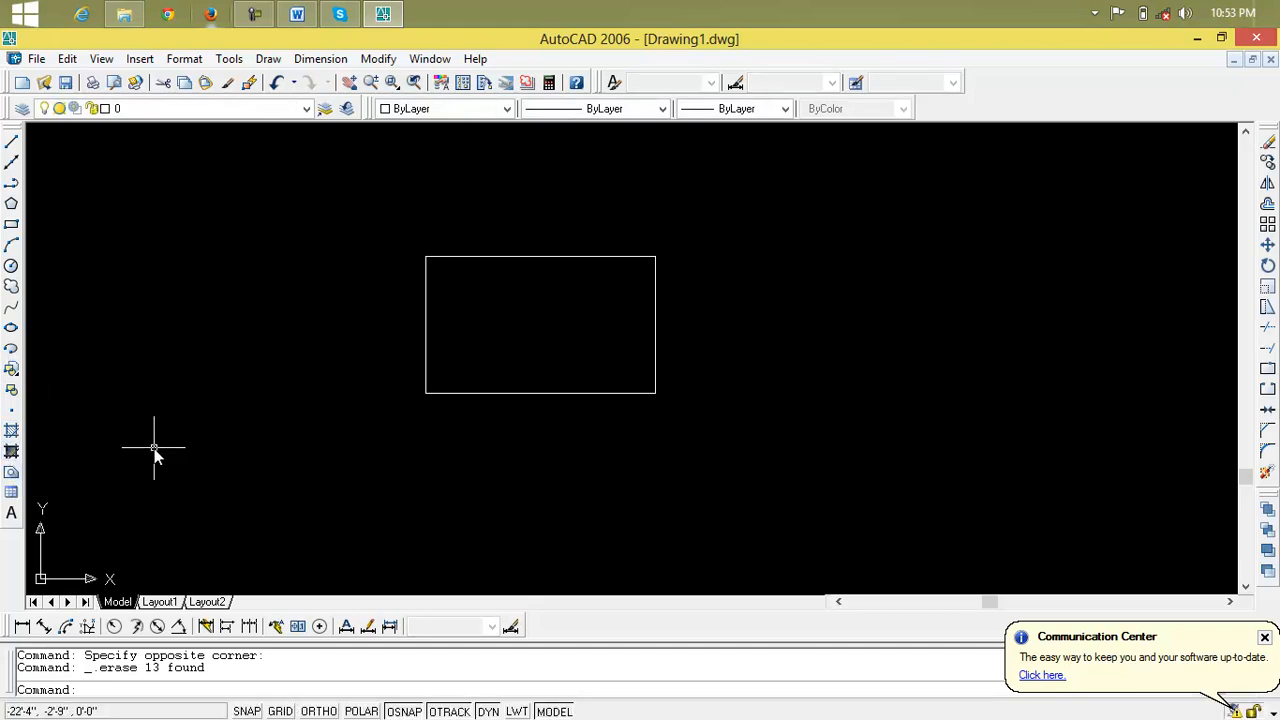
type("gd")
key("Return")
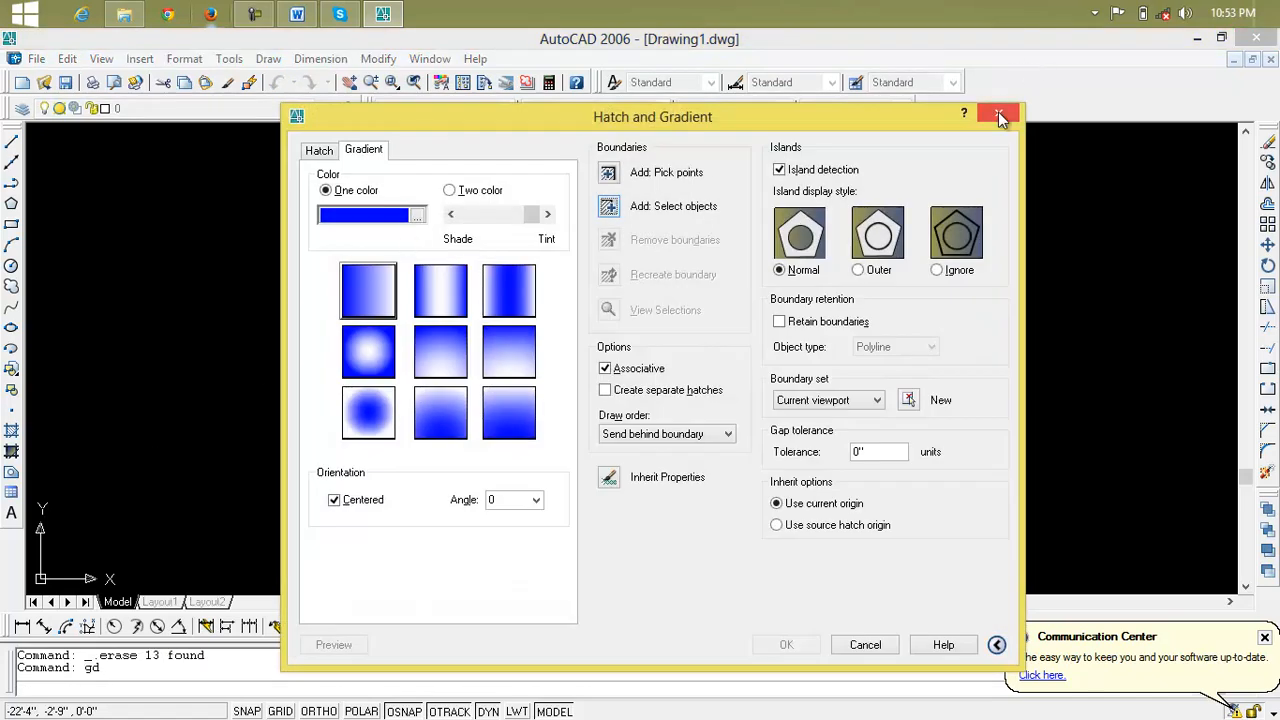
left_click(998, 111)
left_click(266, 59)
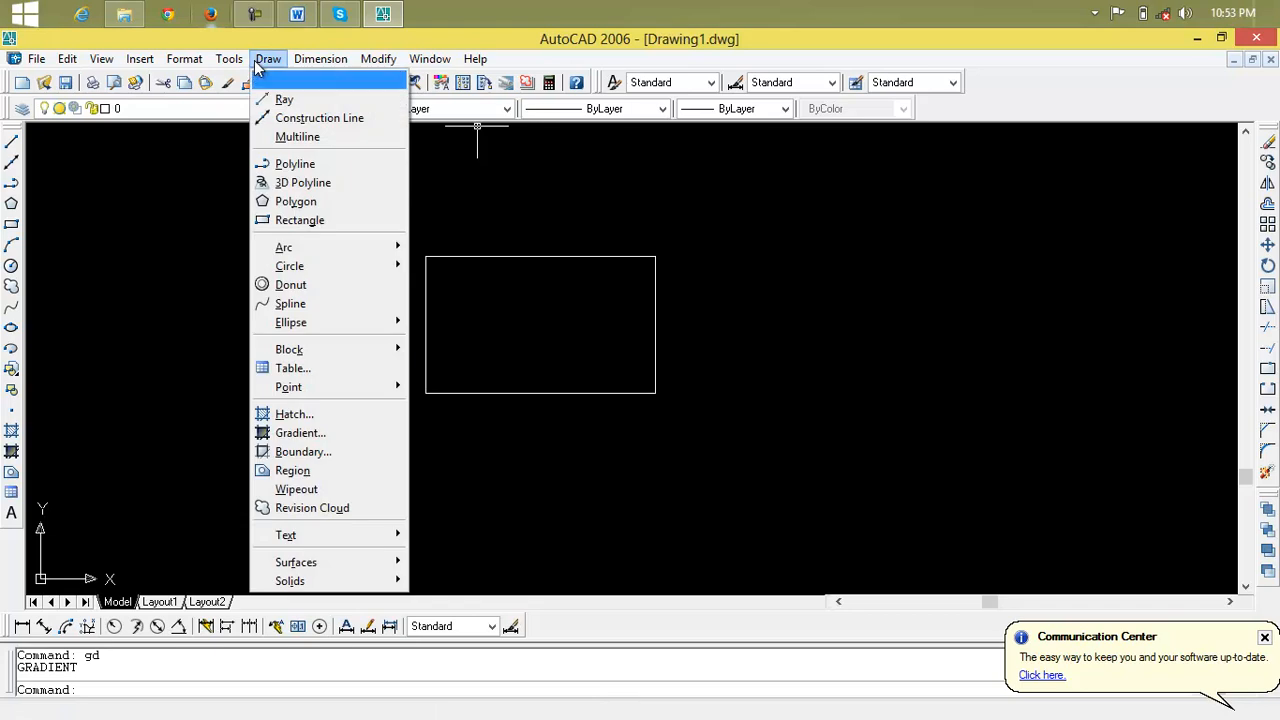
left_click(312, 433)
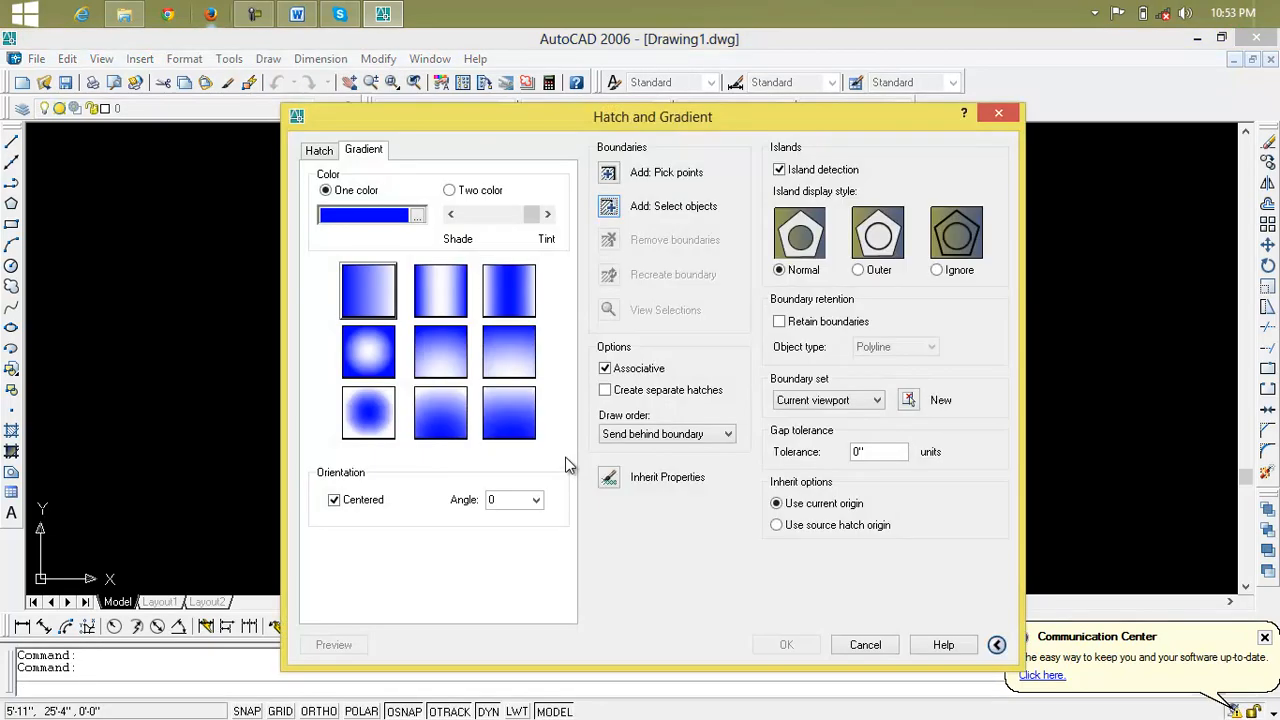
left_click(998, 112)
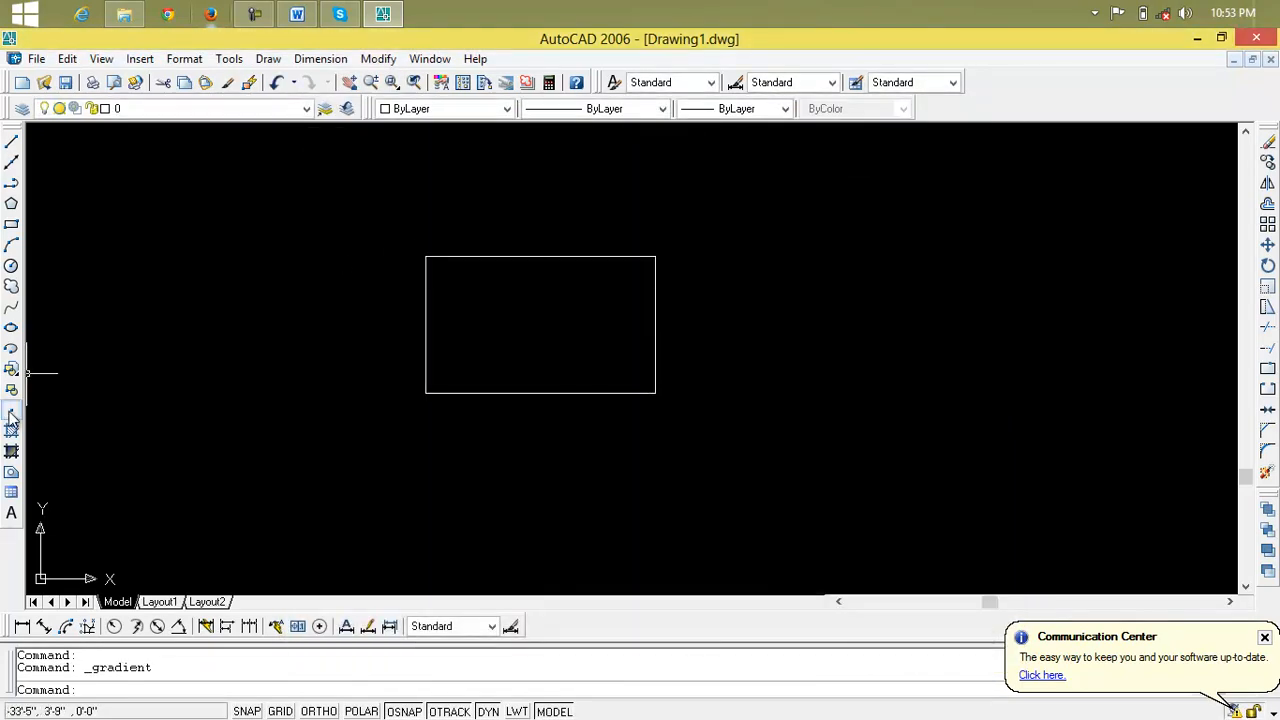
Start a gradient fill with the extra options collapsed, and select the empty rectangle as its boundary
left_click(12, 425)
left_click(363, 150)
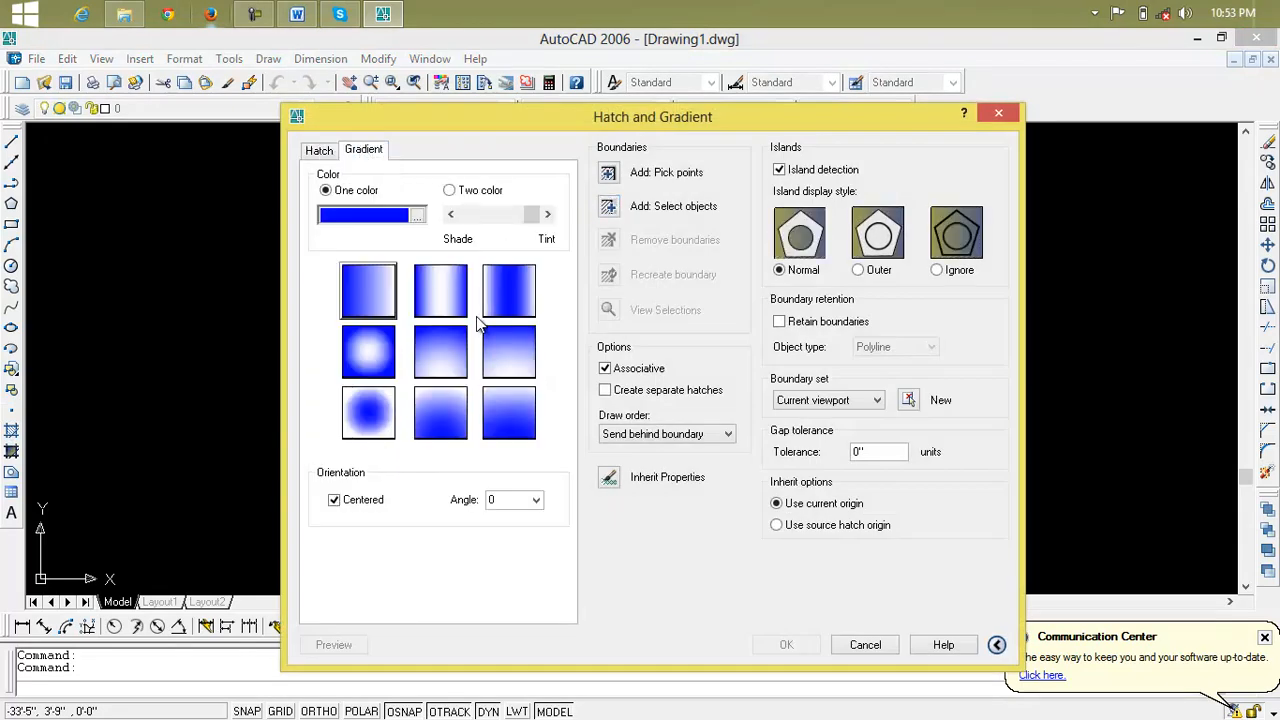
left_click(996, 644)
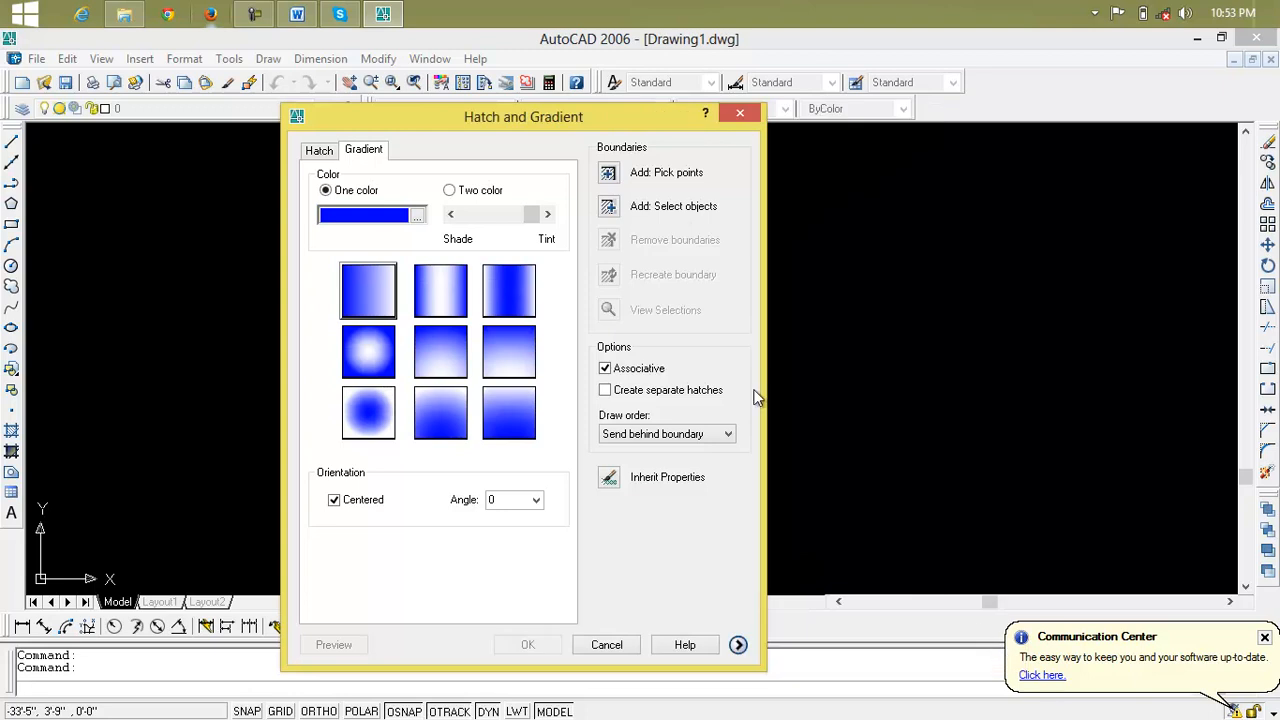
left_click(657, 207)
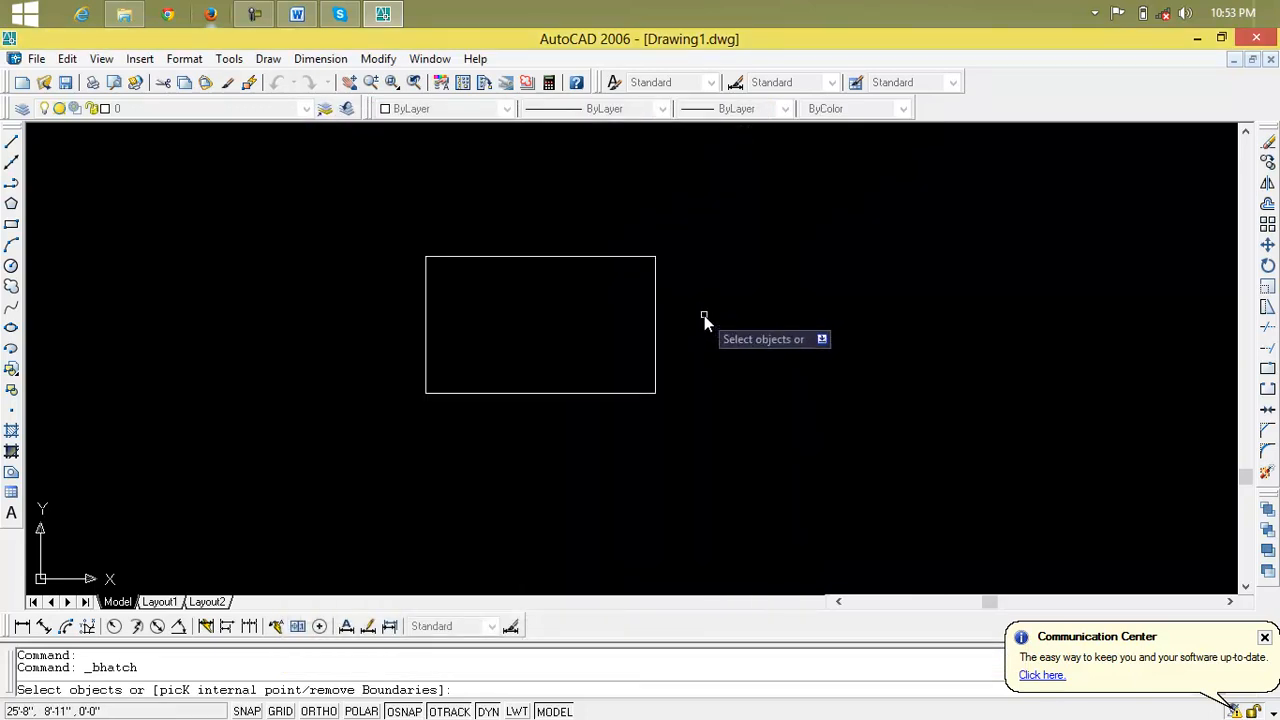
left_click(655, 340)
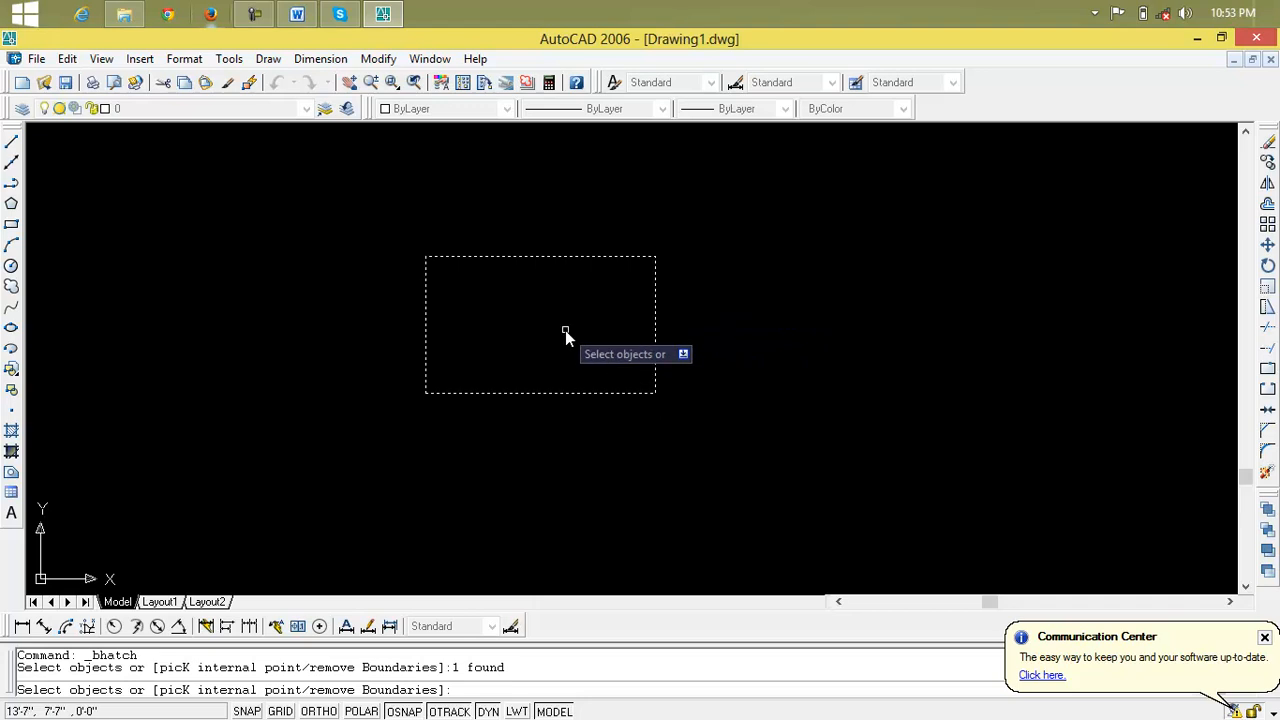
right_click(565, 331)
left_click(608, 343)
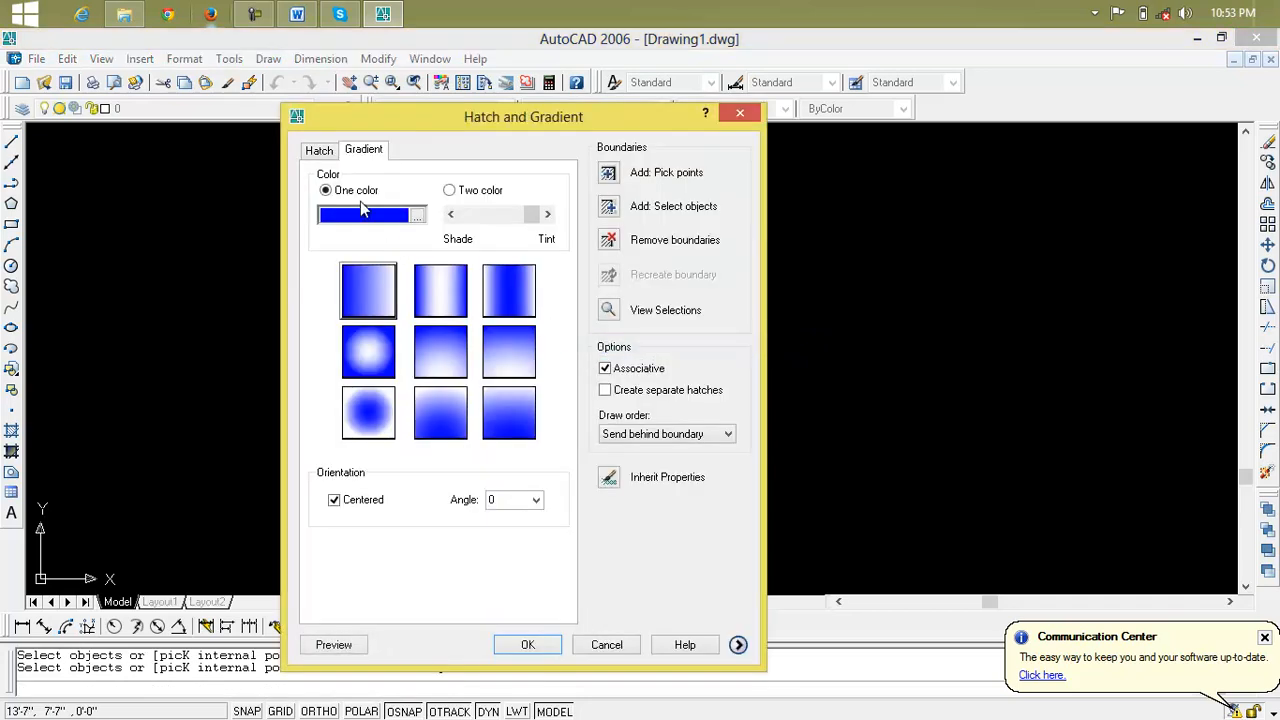
Choose the one-color blue radial gradient with a light center and preview it on the rectangle
left_click(474, 192)
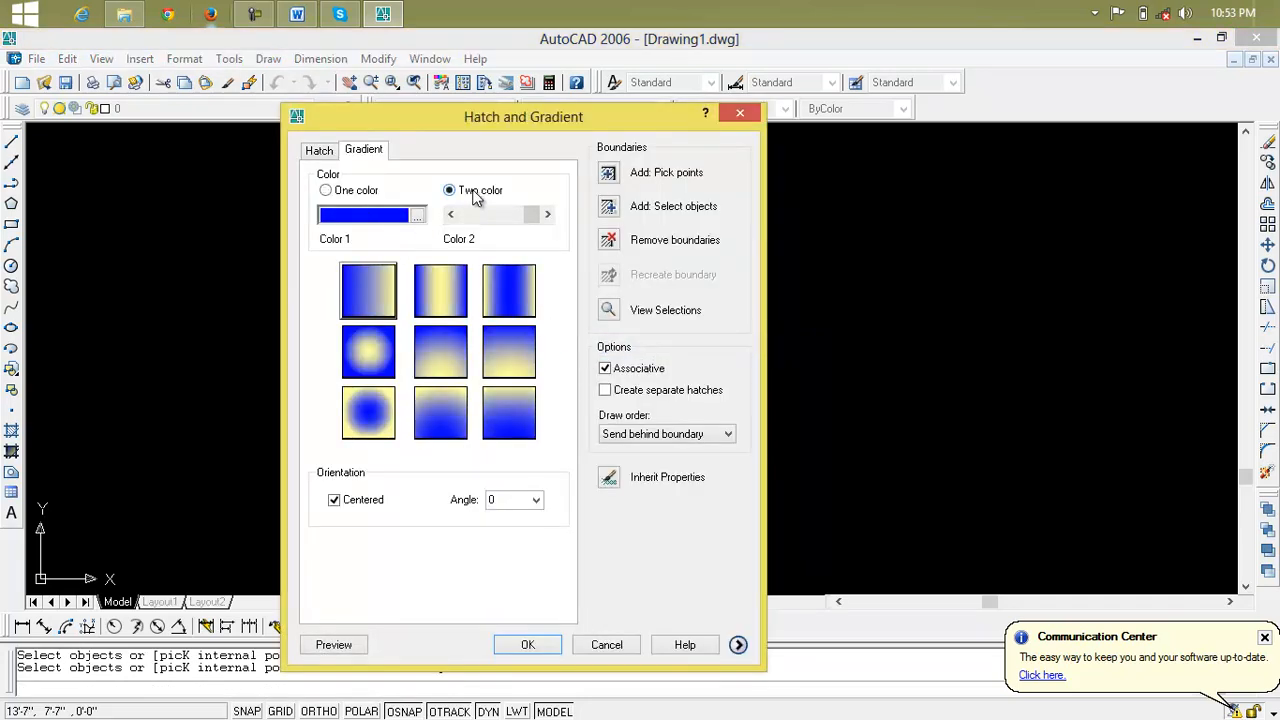
left_click(340, 192)
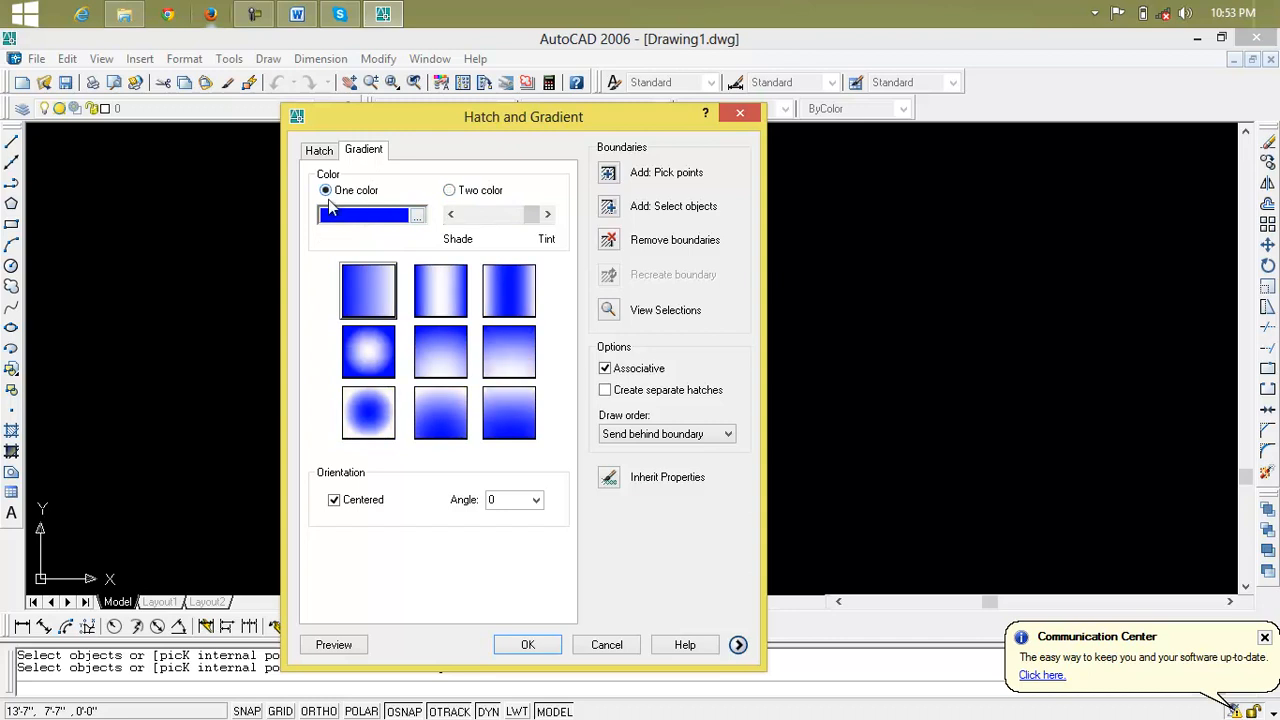
left_click(368, 345)
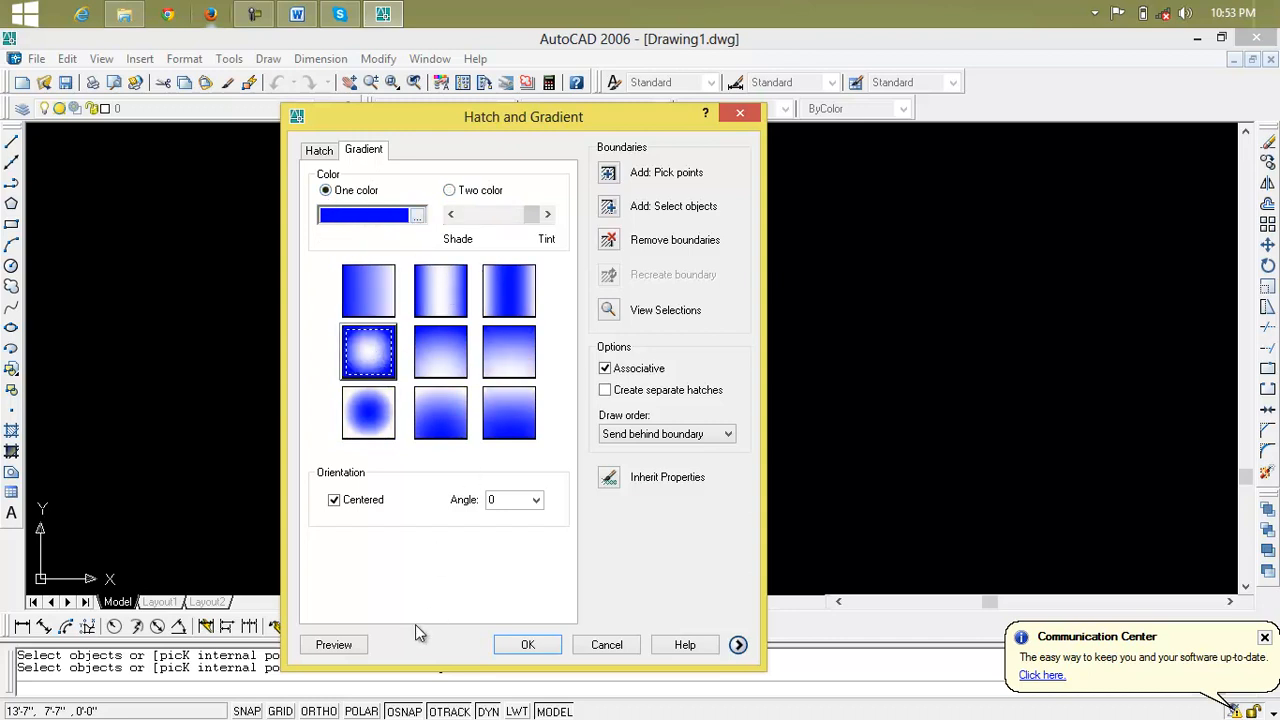
left_click(334, 644)
scroll(541, 328, "up", 3)
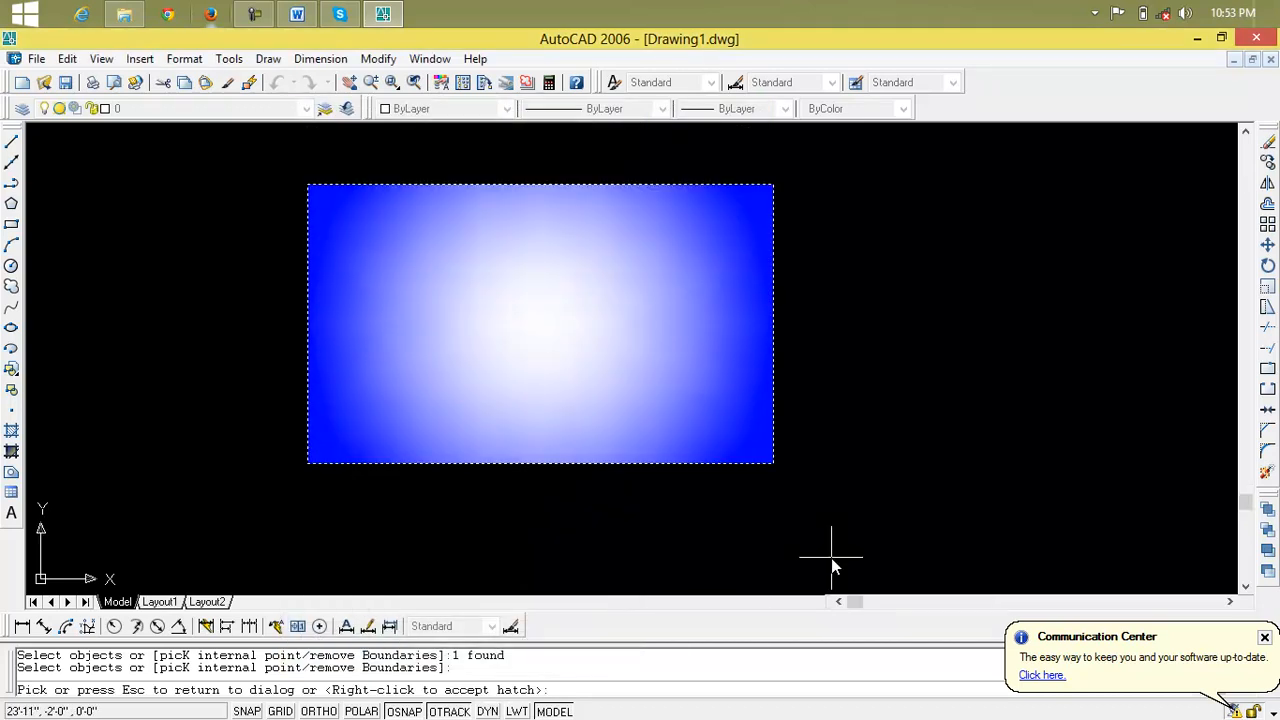
key("Escape")
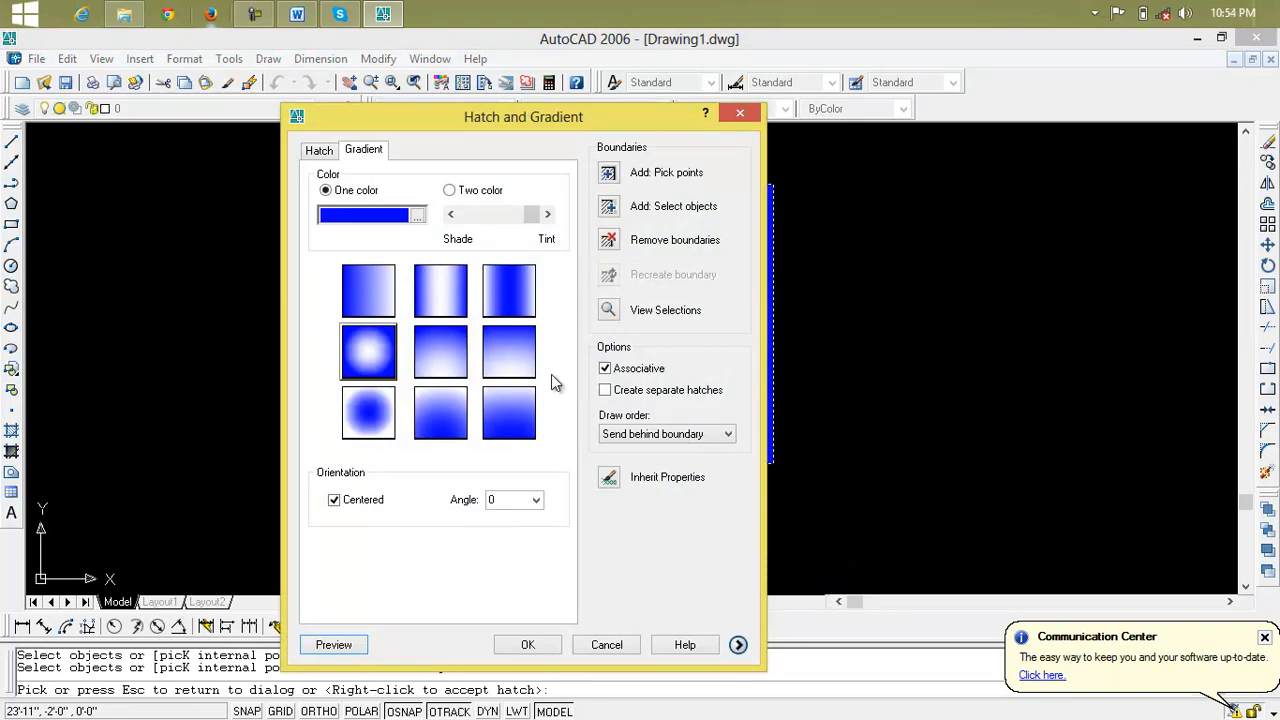
Switch the gradient to two colors and set its second color to the true color 227,250,158
left_click(452, 191)
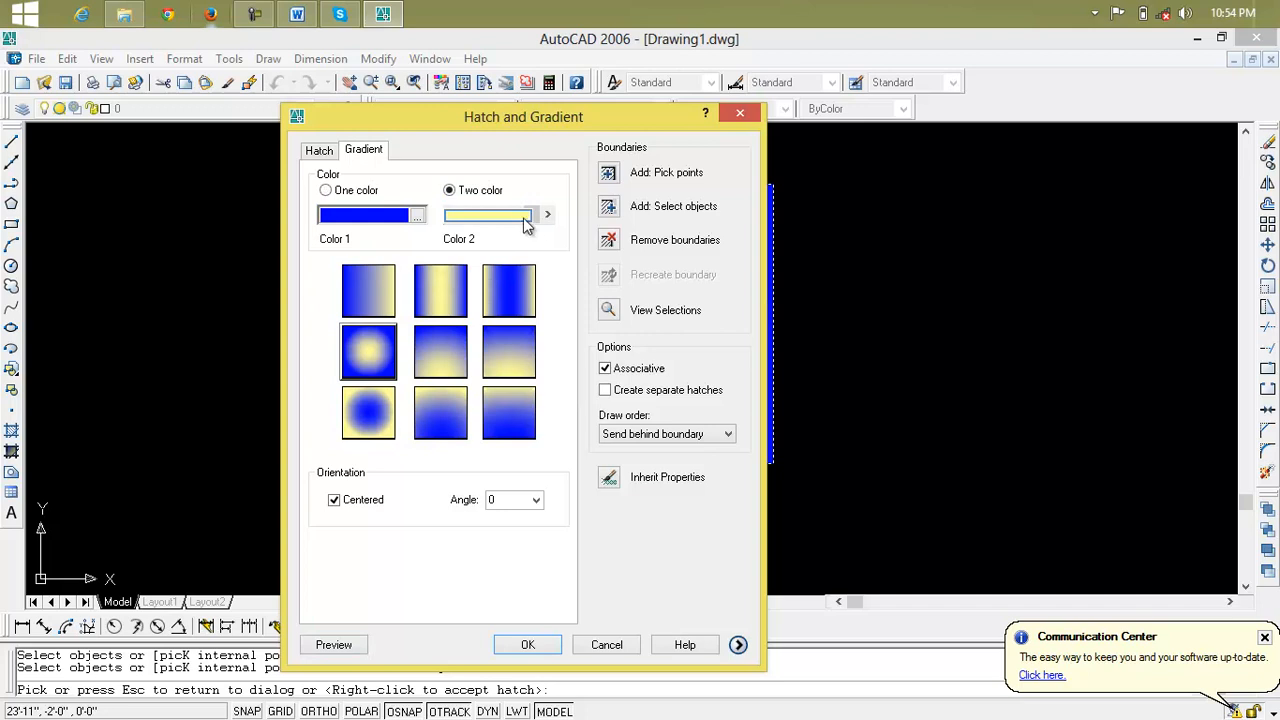
left_click(539, 220)
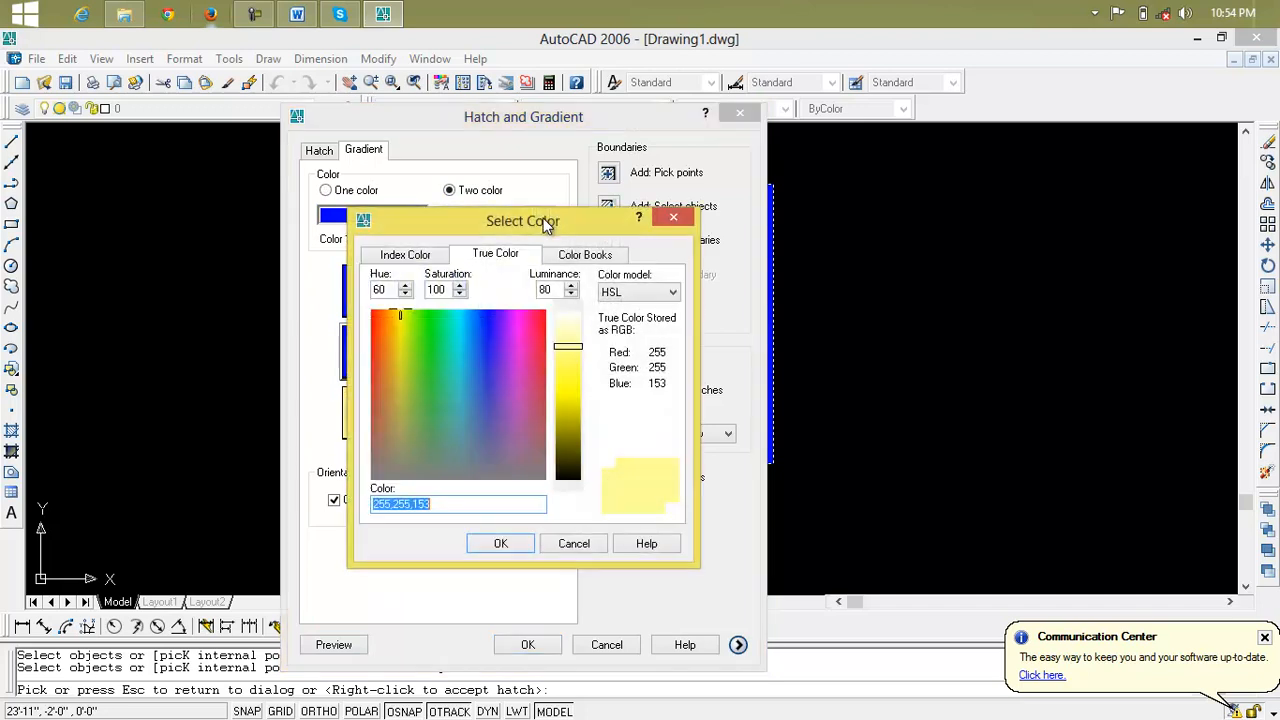
left_click_drag(513, 362, 407, 324)
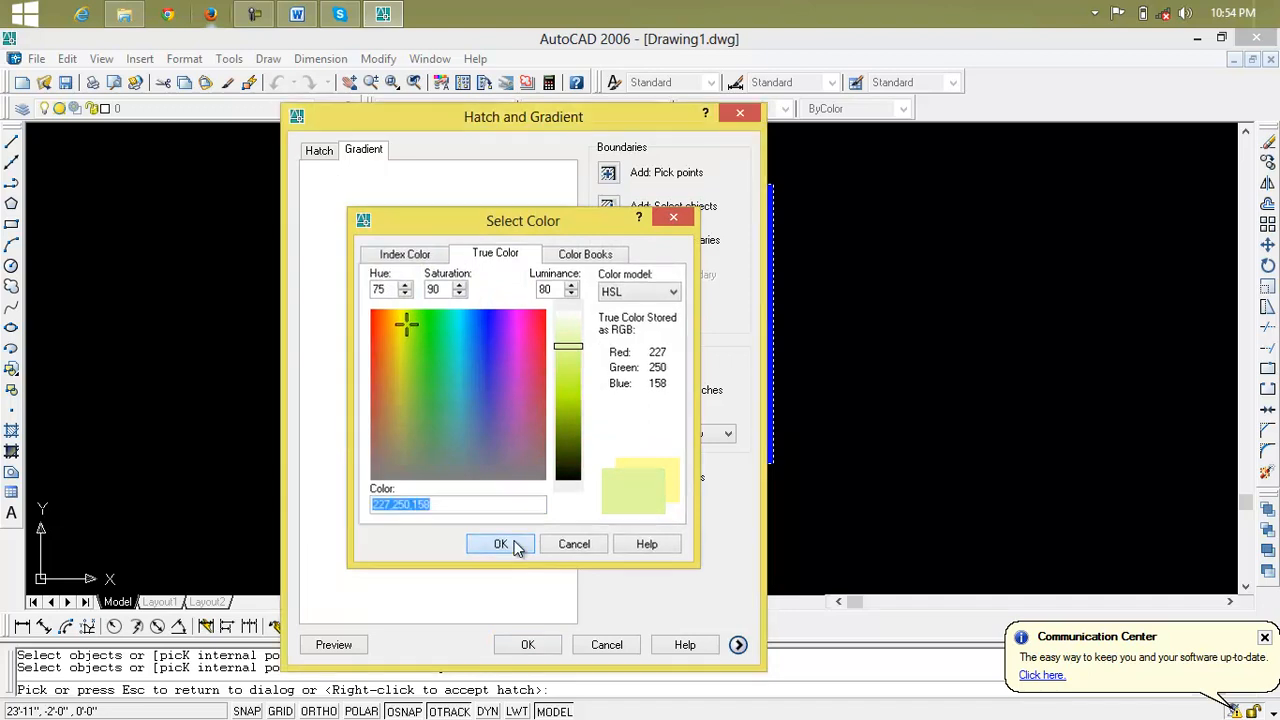
left_click(512, 545)
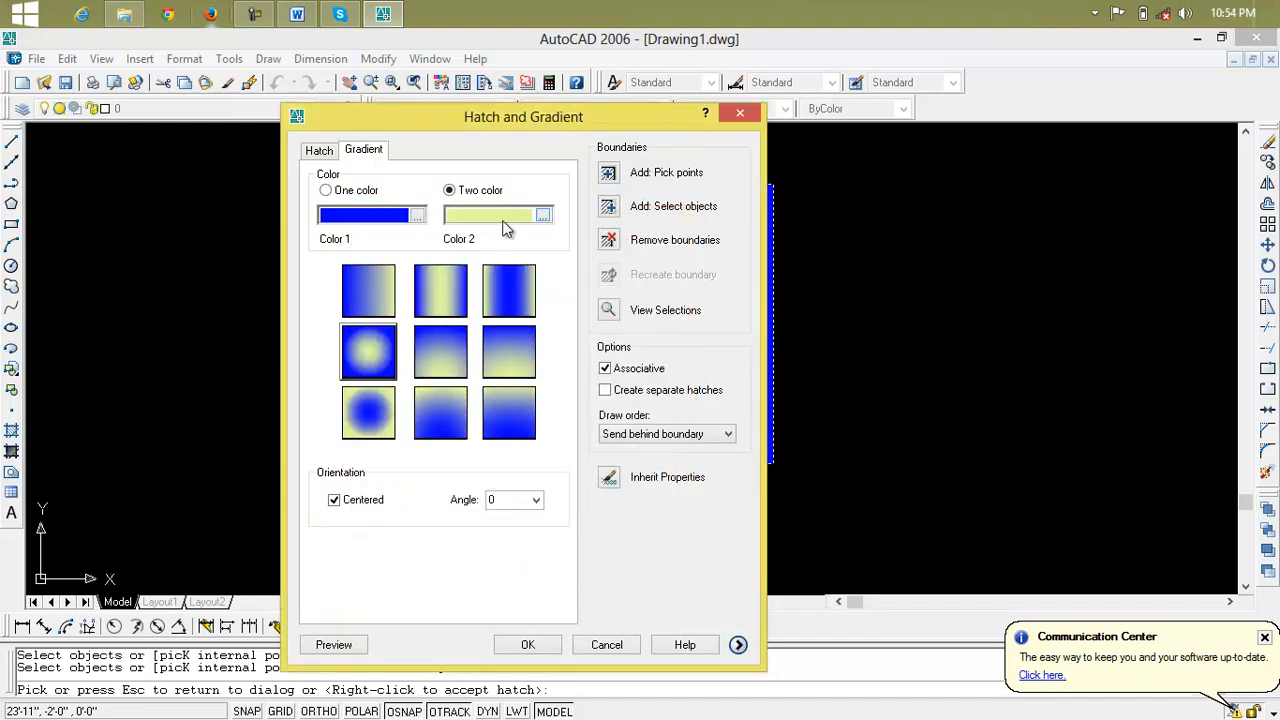
Change the gradient's second color to a dark green from the AutoCAD index colors
left_click(542, 216)
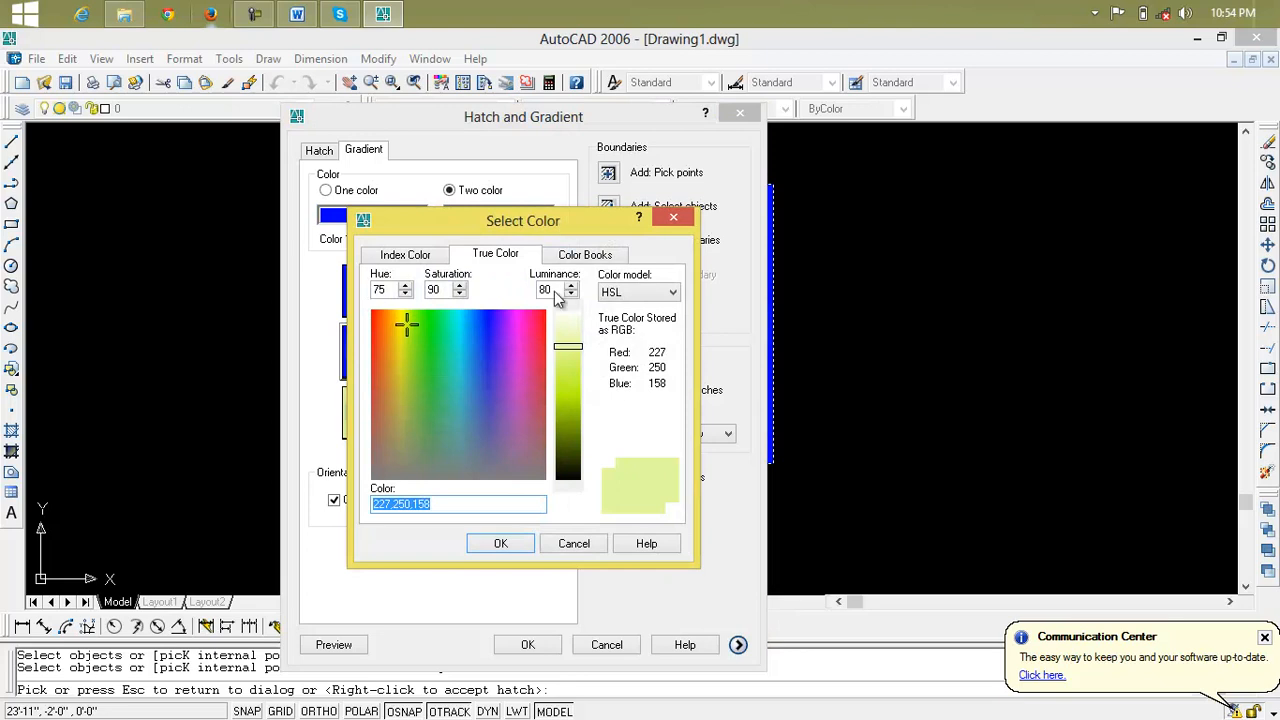
left_click(409, 254)
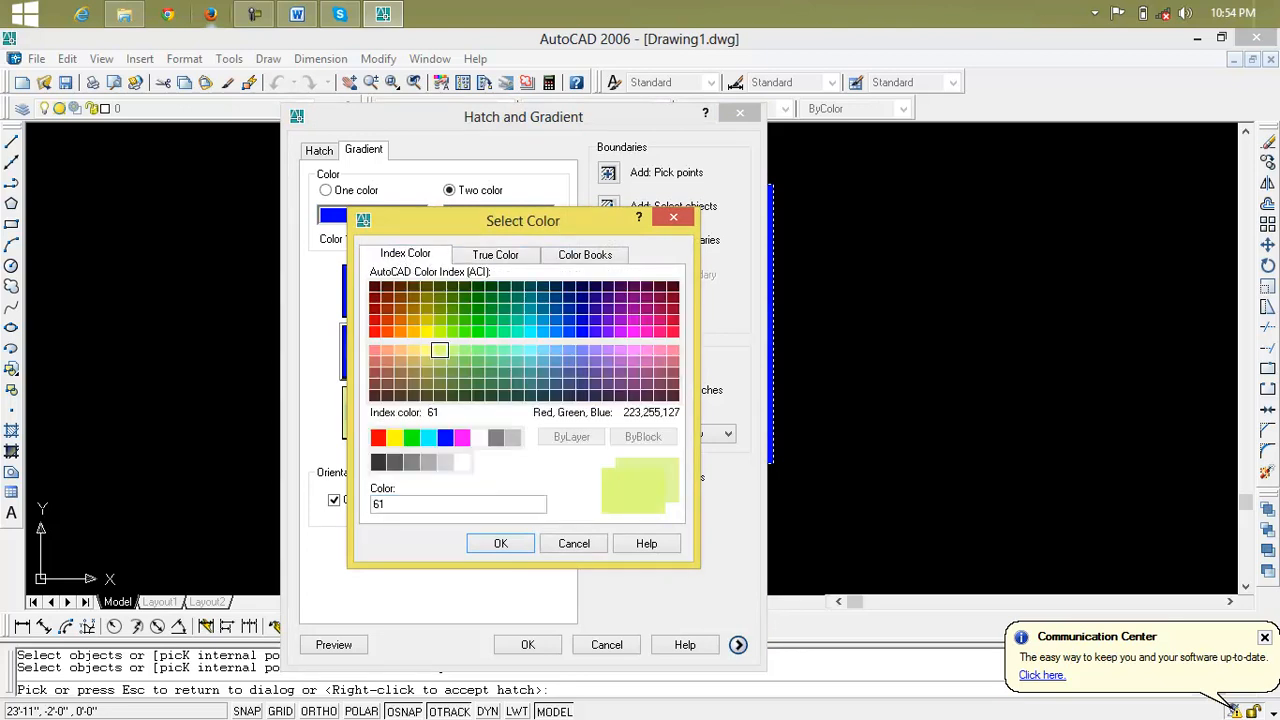
left_click(466, 311)
left_click(494, 543)
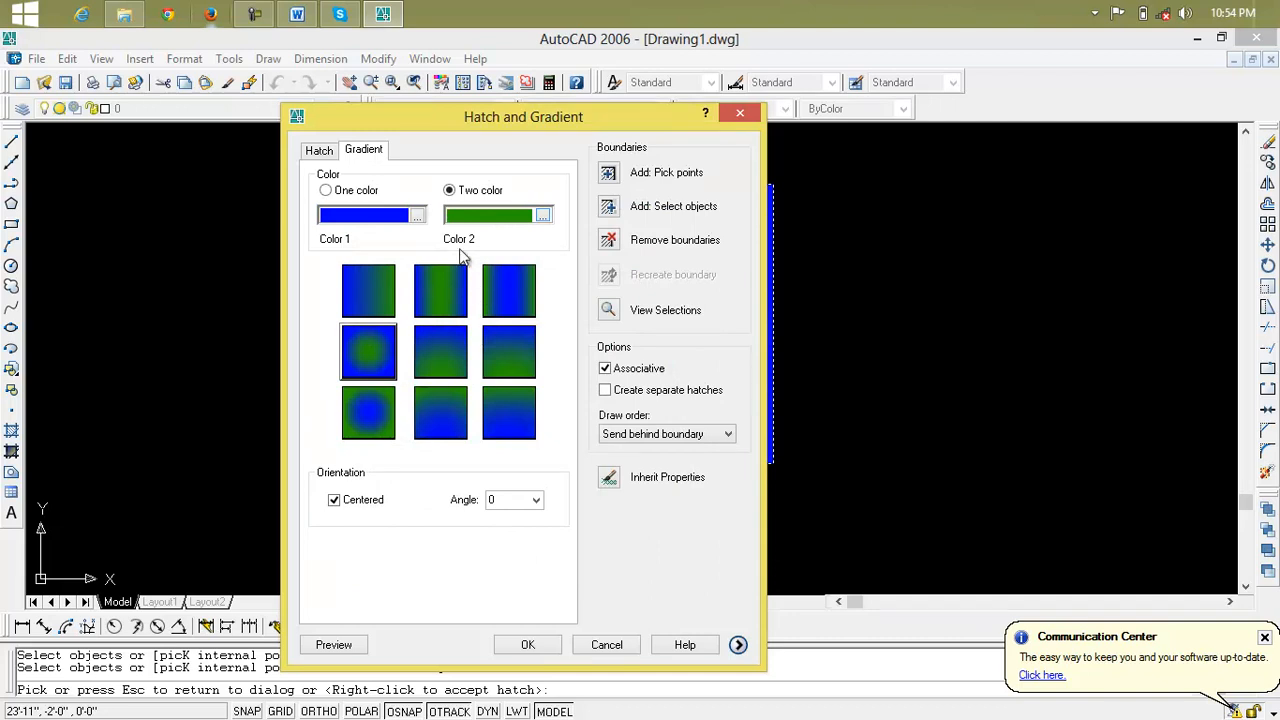
Set the gradient's first color to the orange true color 241,71,14
left_click(418, 228)
left_click_drag(486, 356, 378, 326)
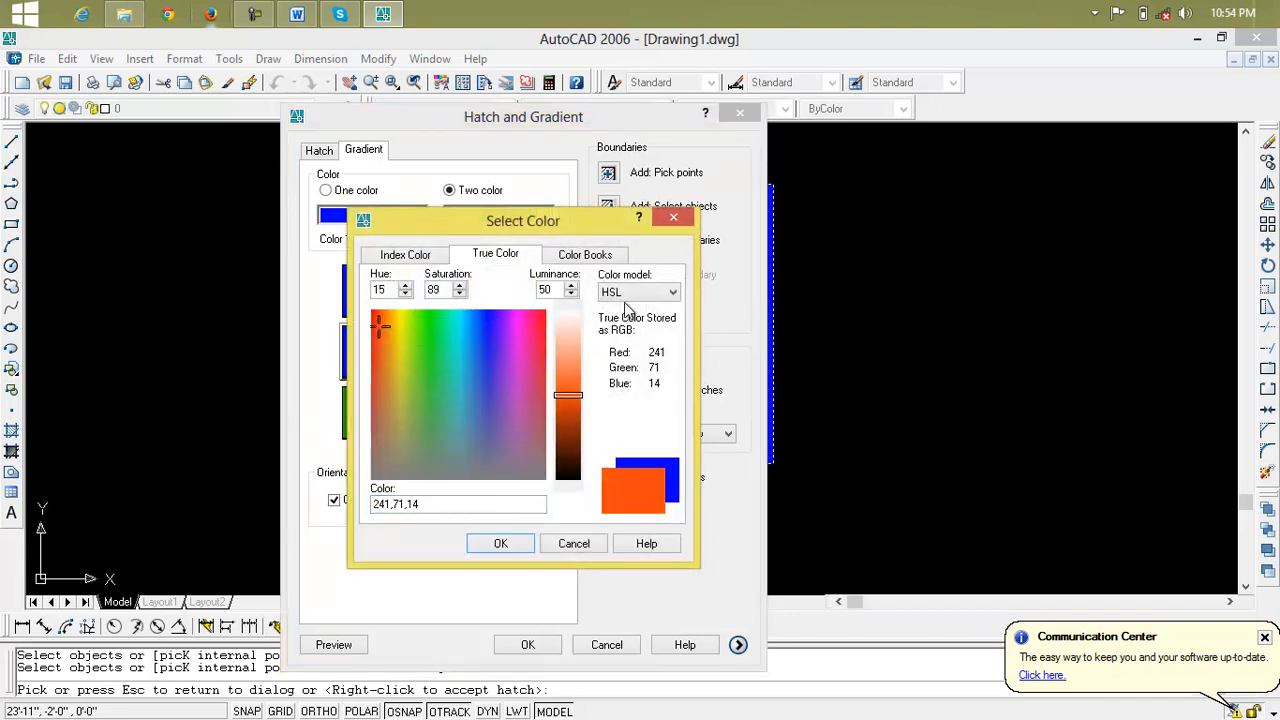
left_click(500, 544)
Choose the vertical-band gradient with an orange center and green sides, and preview it on the rectangle
left_click(361, 354)
left_click(428, 357)
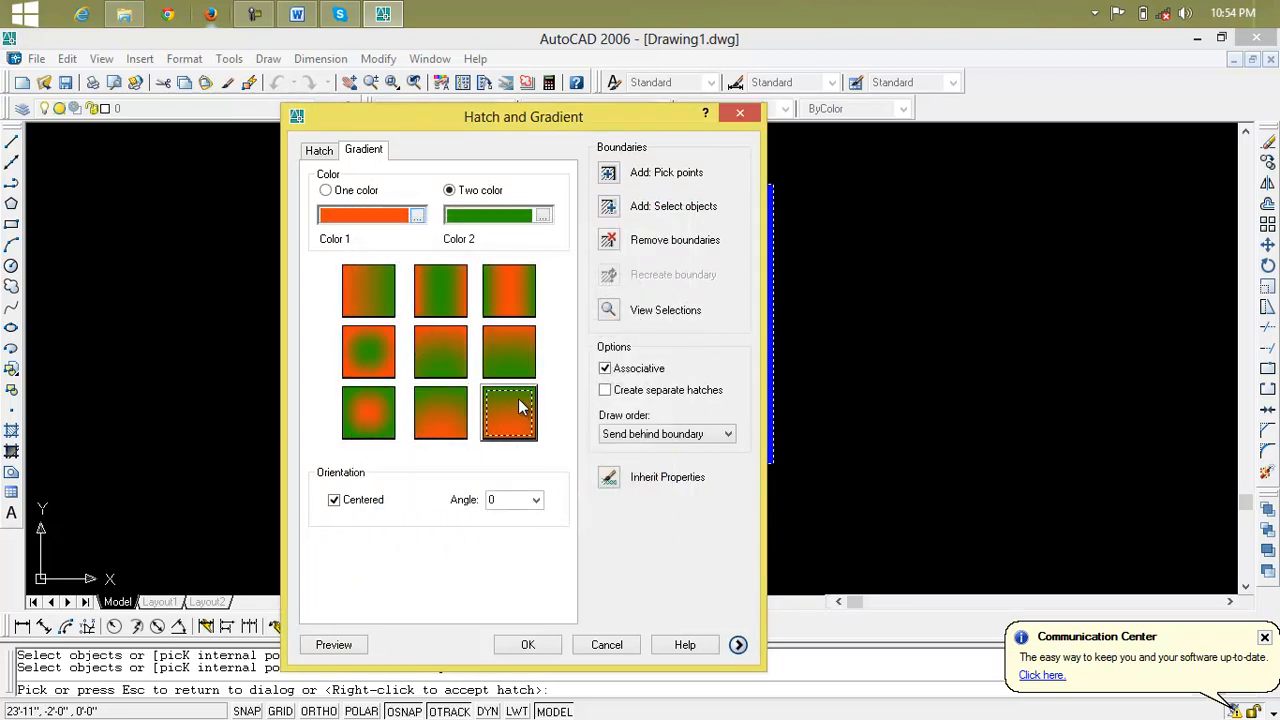
left_click(451, 294)
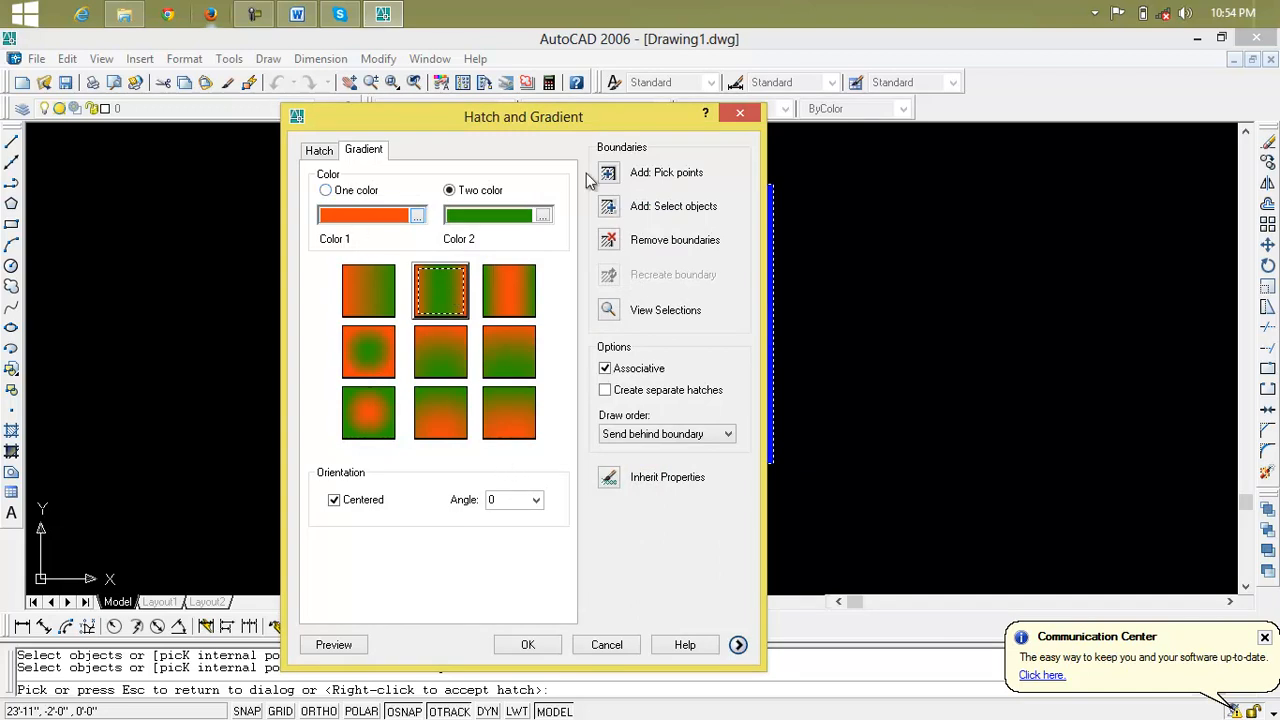
left_click(514, 309)
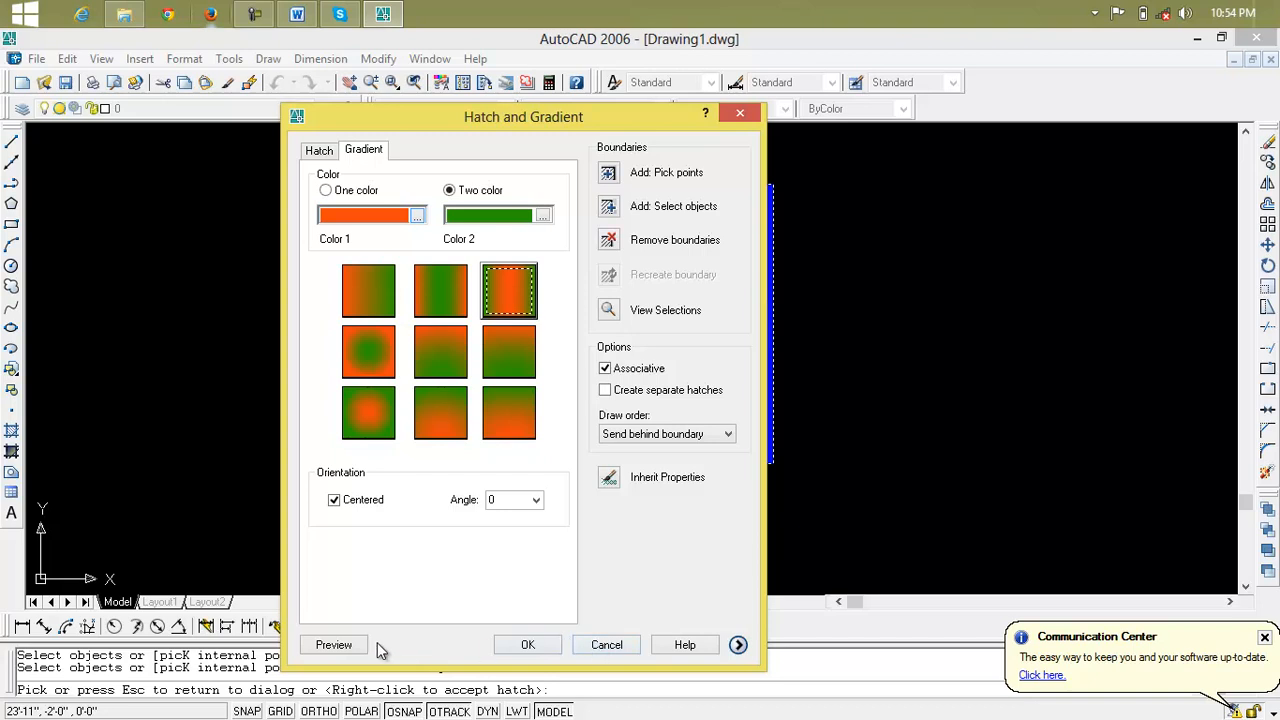
left_click(343, 645)
left_click(430, 339)
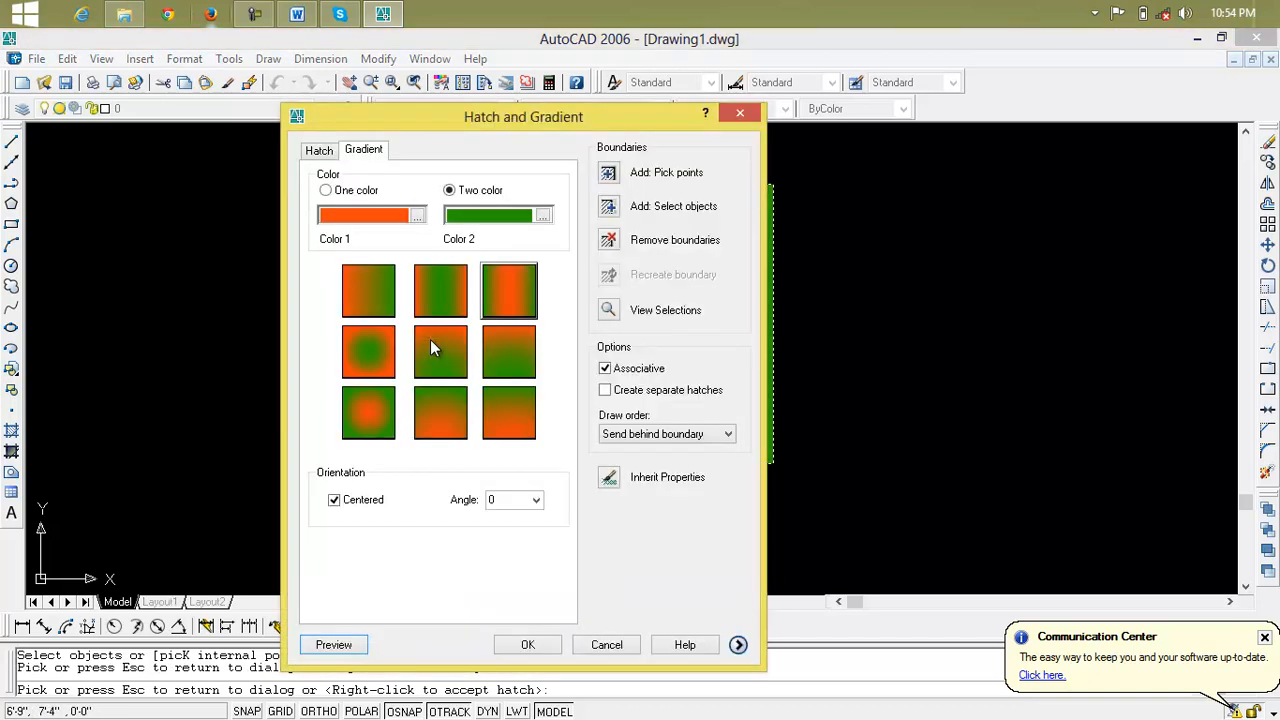
Switch the gradient to one color, set it to DIC 620 from the DIC COLOR GUIDE(R) color book, and preview it on the rectangle
left_click(325, 190)
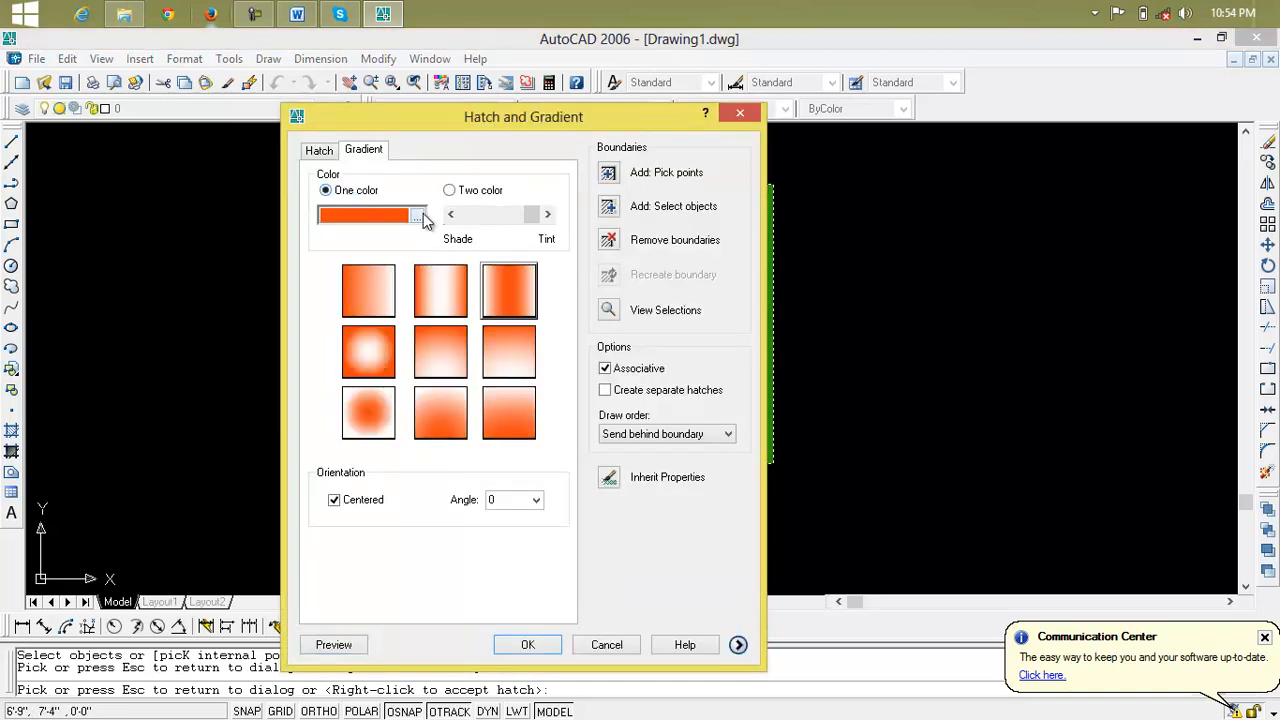
left_click(418, 216)
left_click(437, 255)
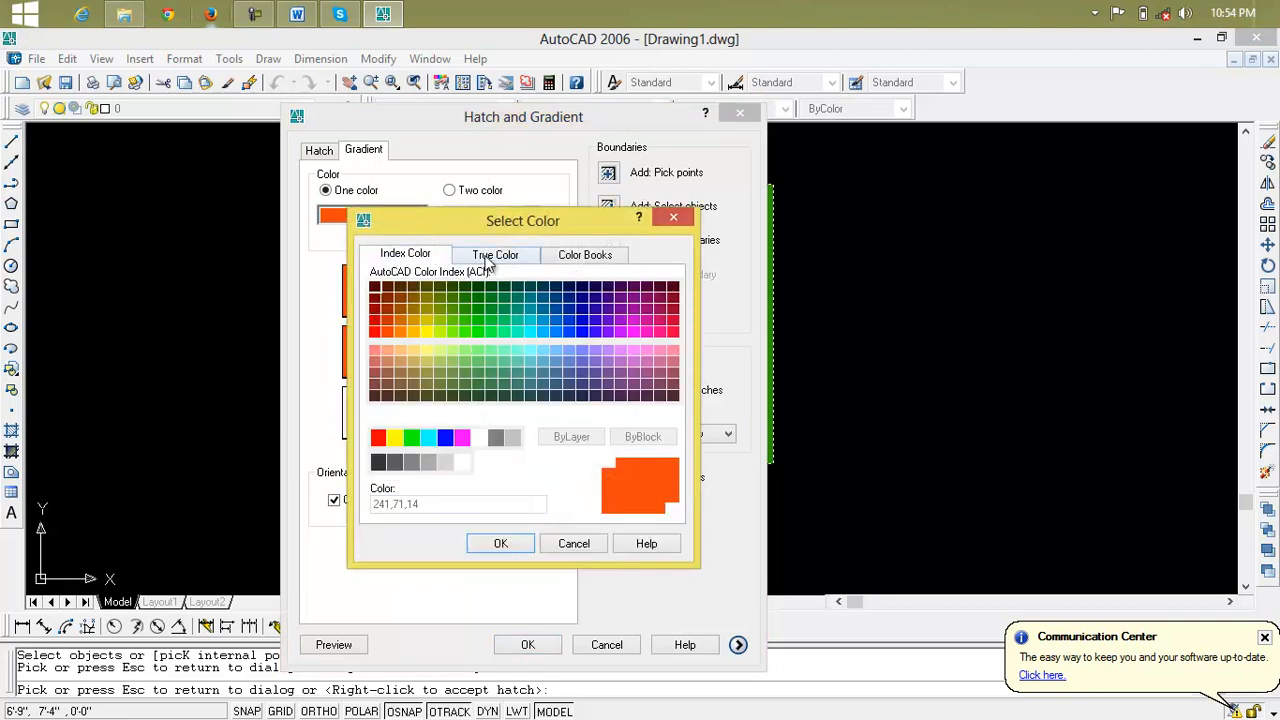
left_click(494, 262)
left_click(588, 258)
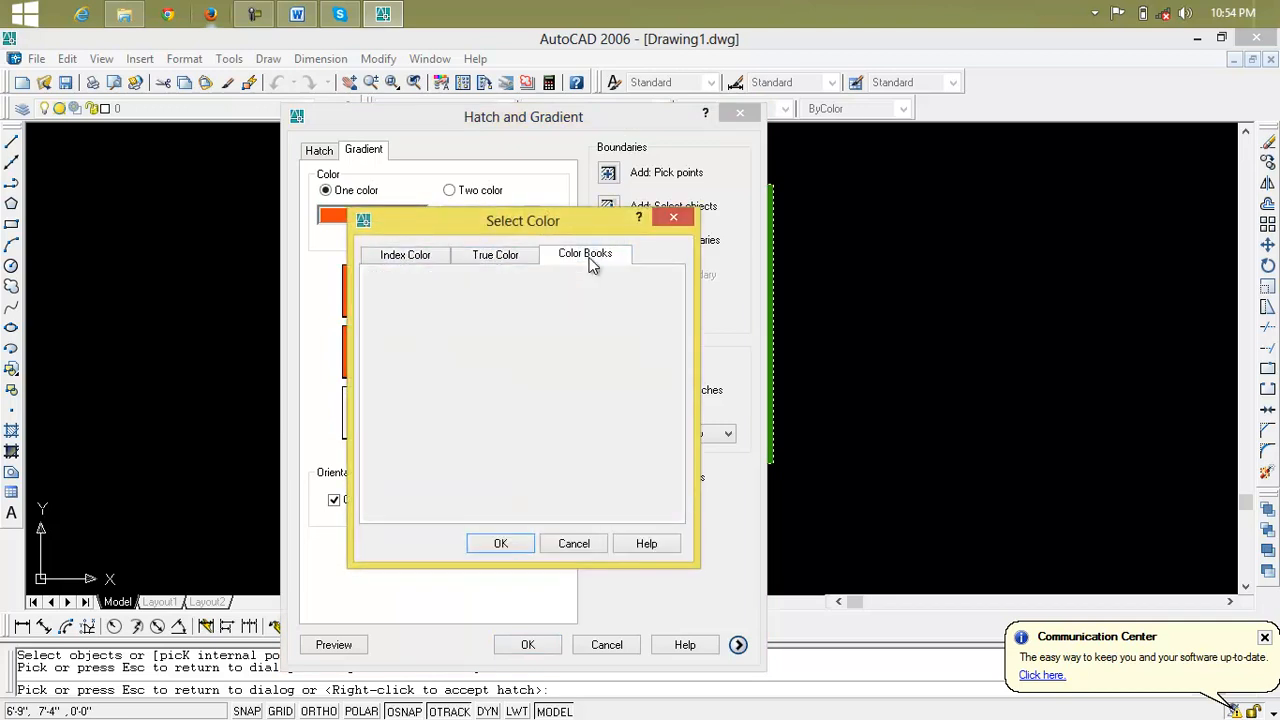
left_click(474, 366)
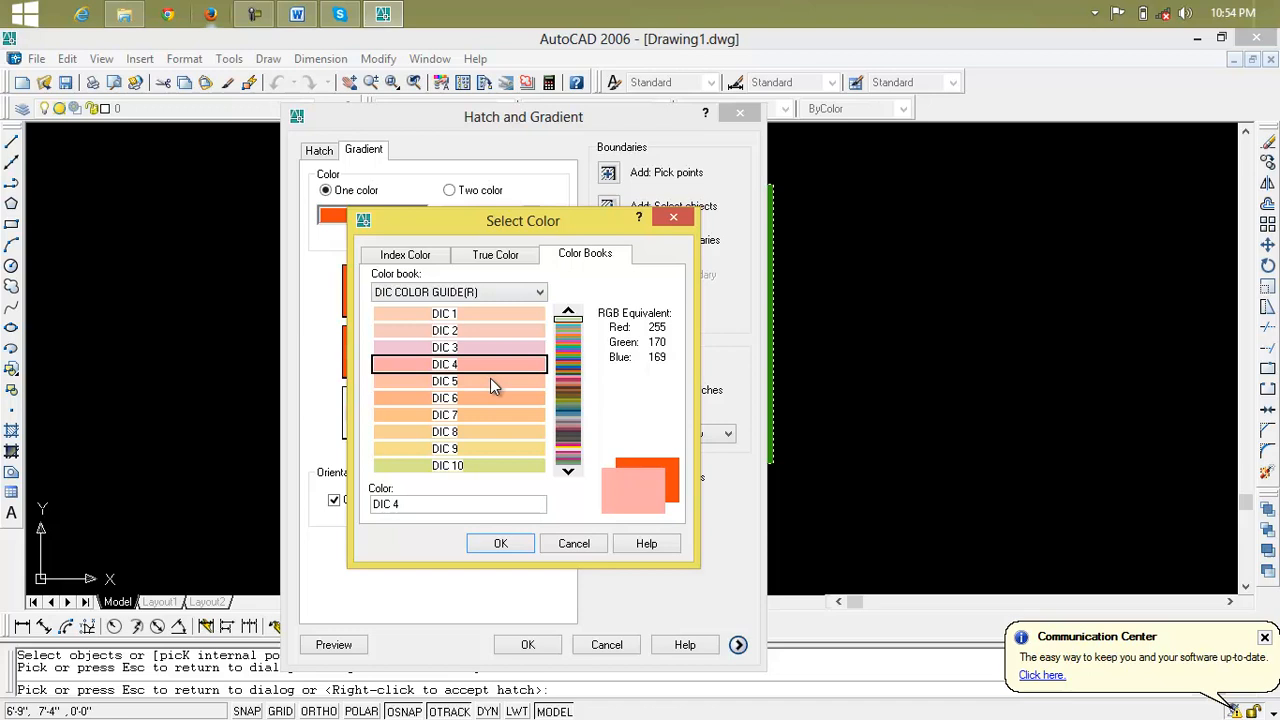
left_click(567, 366)
left_click(571, 403)
left_click(571, 404)
left_click(571, 429)
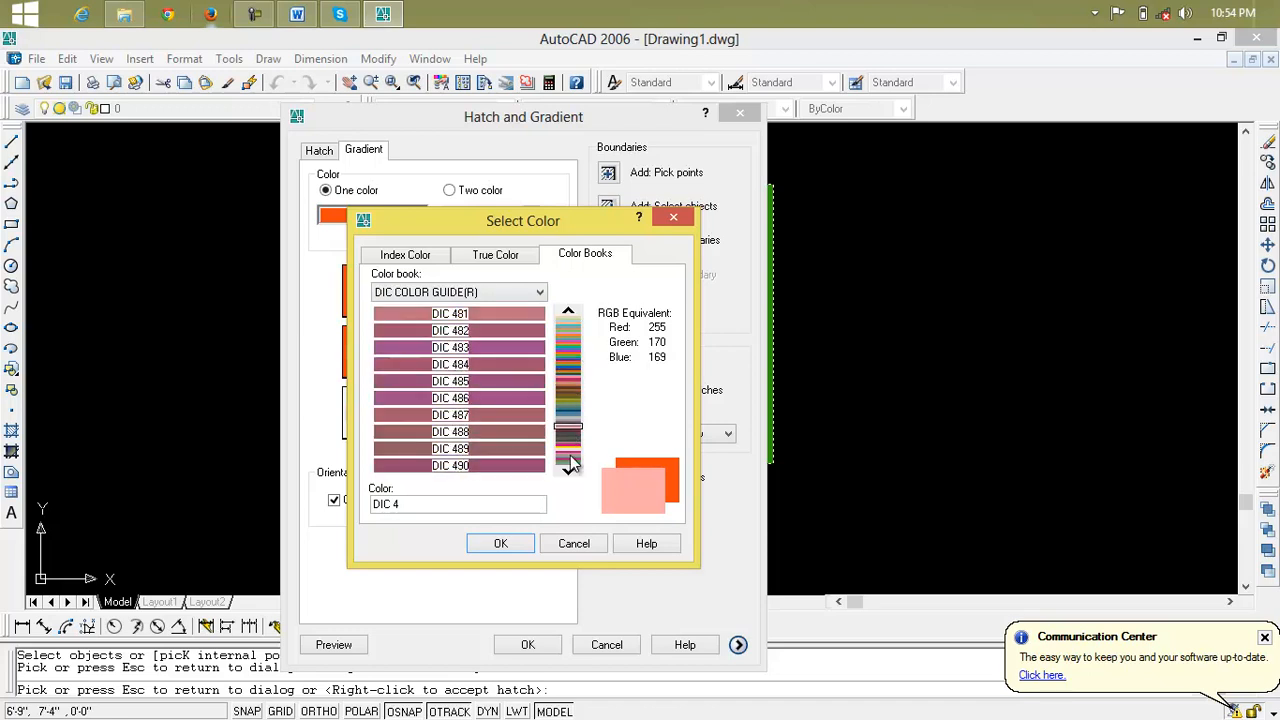
left_click(571, 455)
left_click(569, 473)
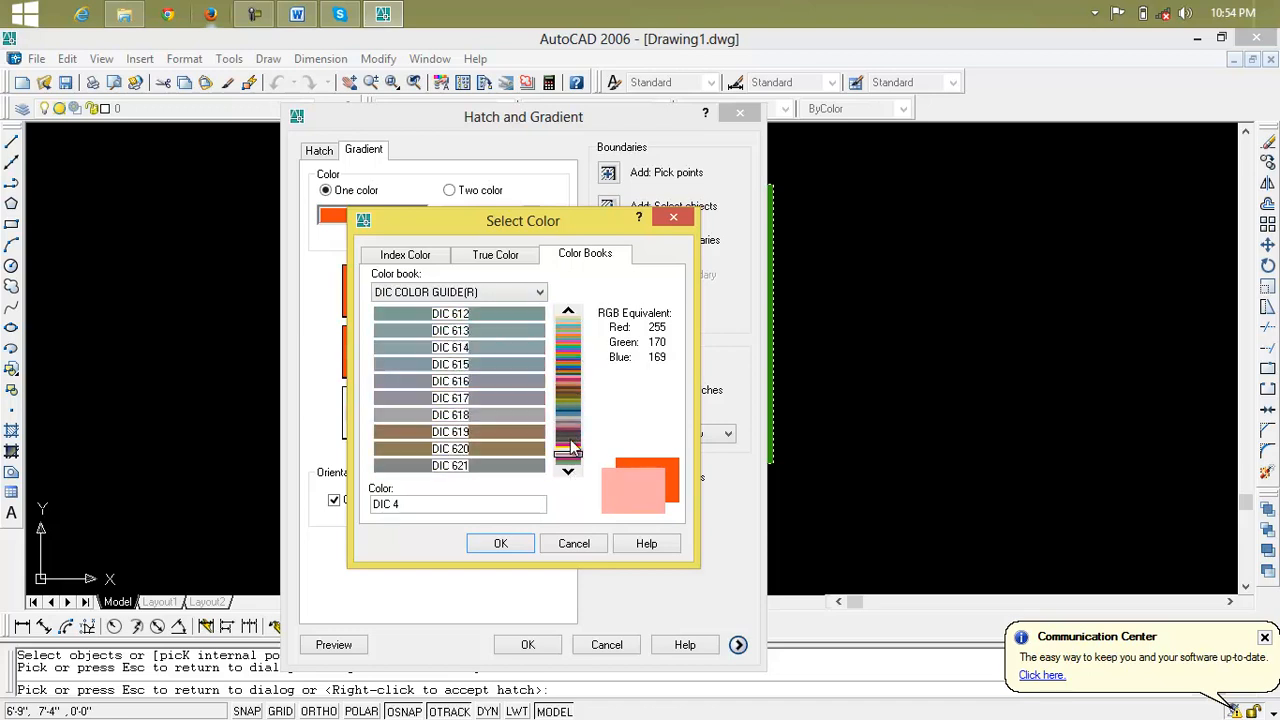
left_click(514, 449)
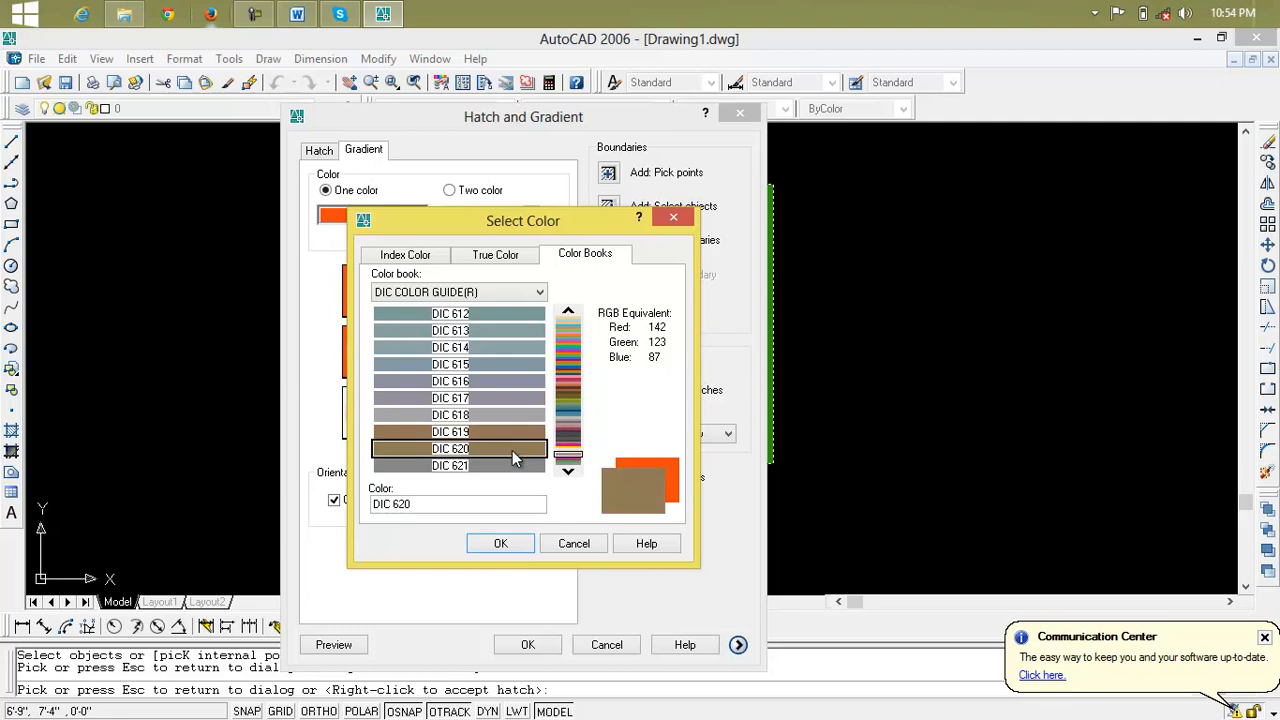
left_click(500, 543)
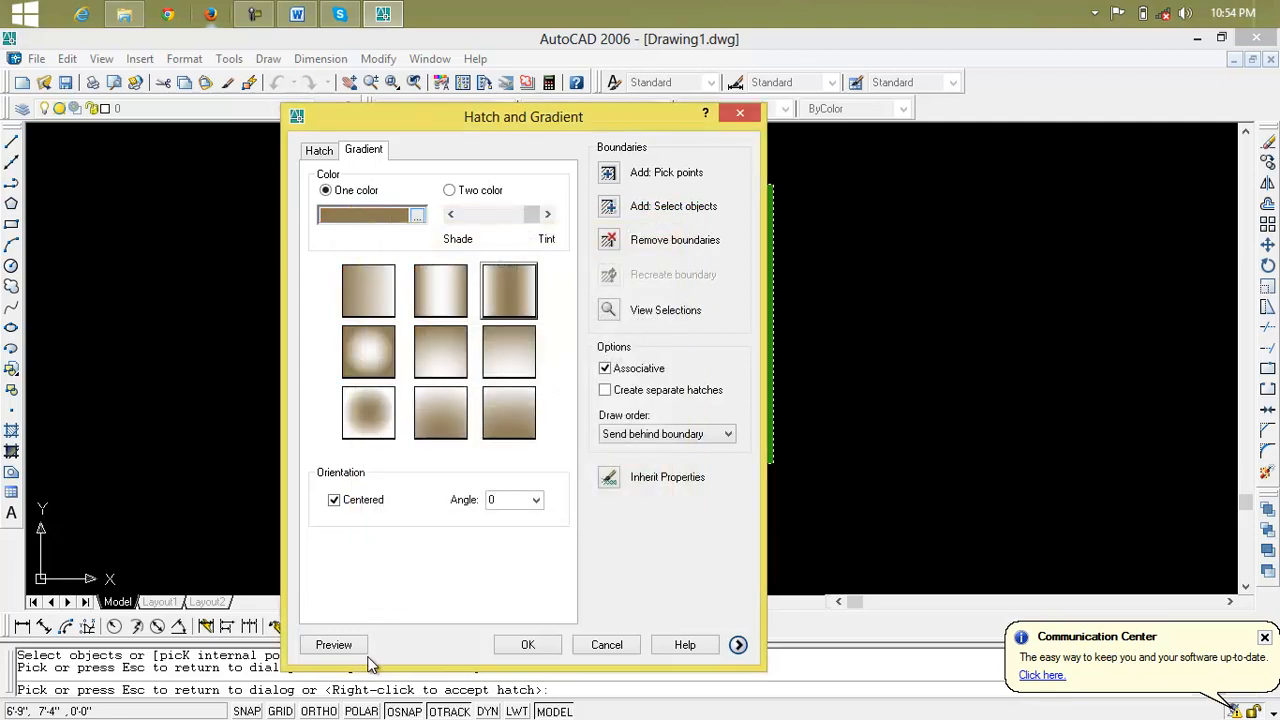
left_click(340, 647)
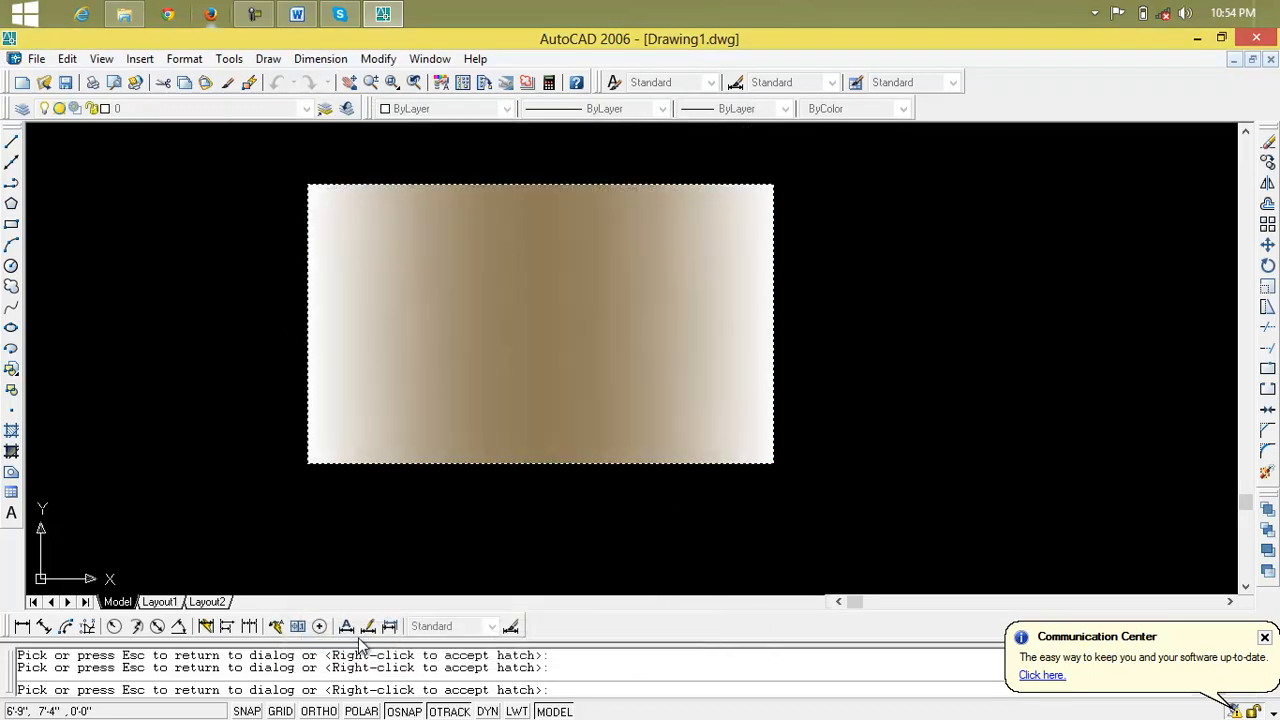
left_click(541, 329)
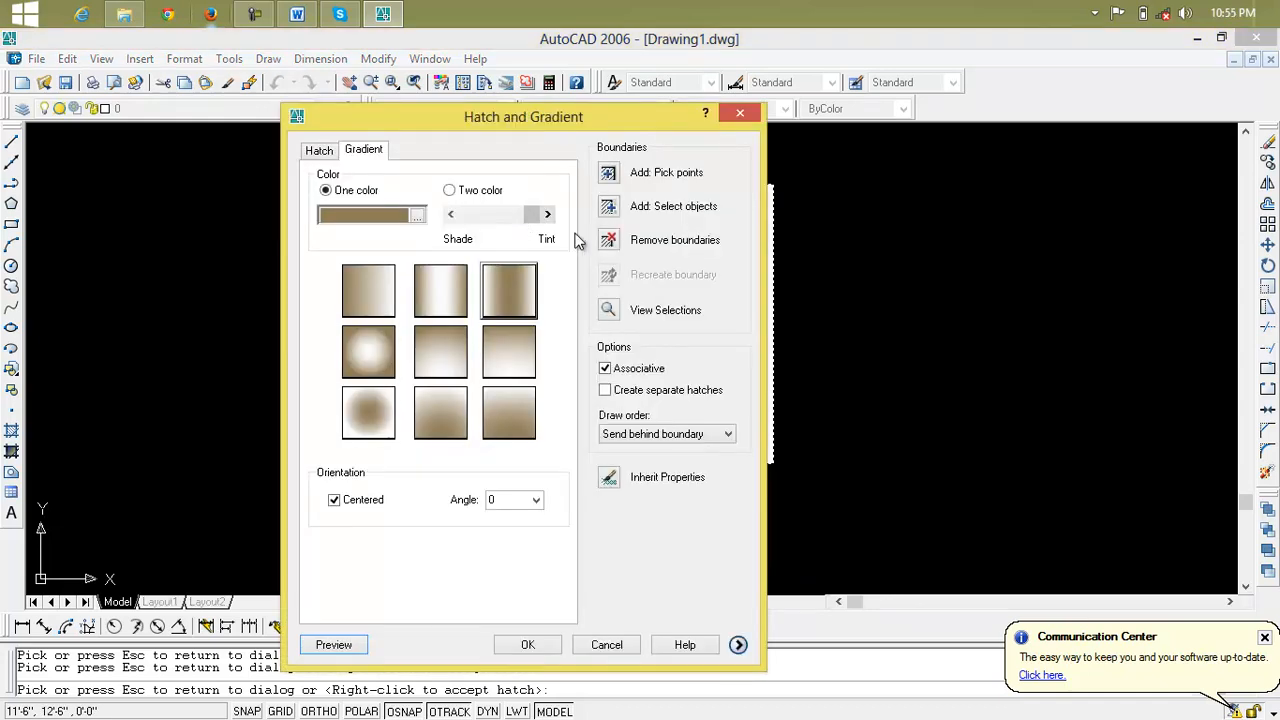
Darken the one-color gradient toward Shade with the center-band pattern, and apply it to the rectangle after previewing
left_click_drag(529, 214, 487, 219)
left_click(530, 300)
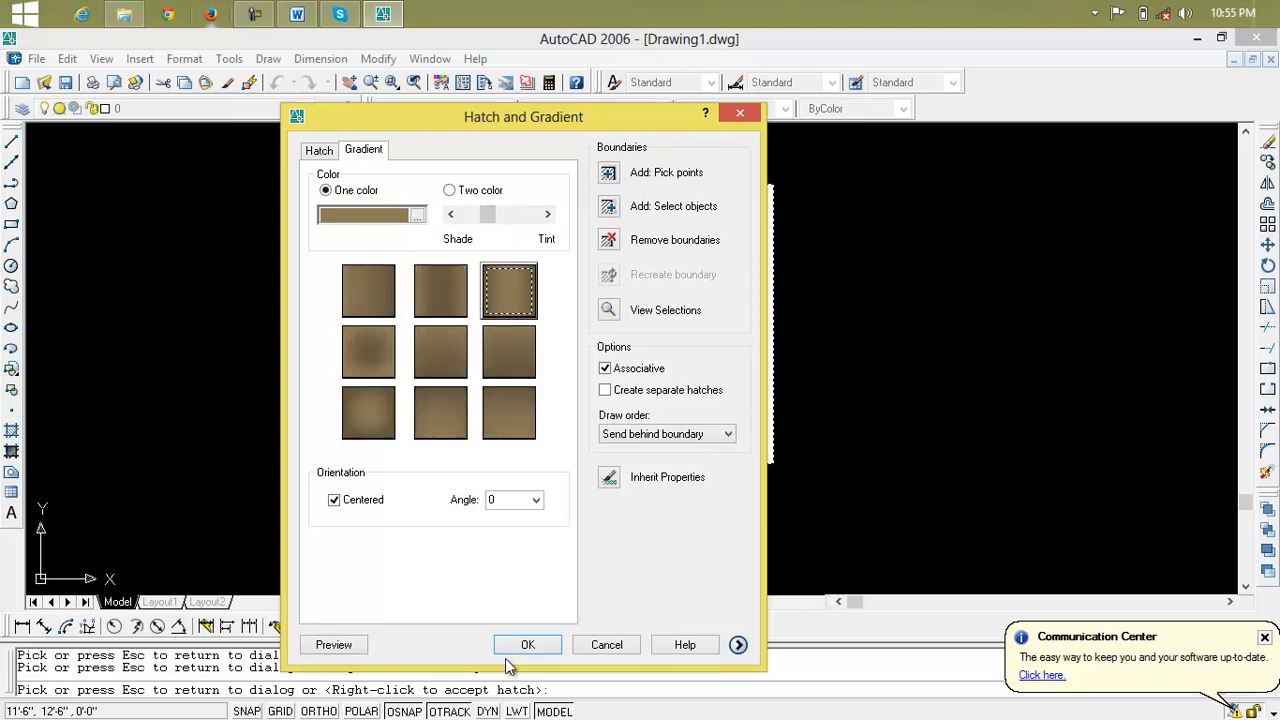
left_click(345, 648)
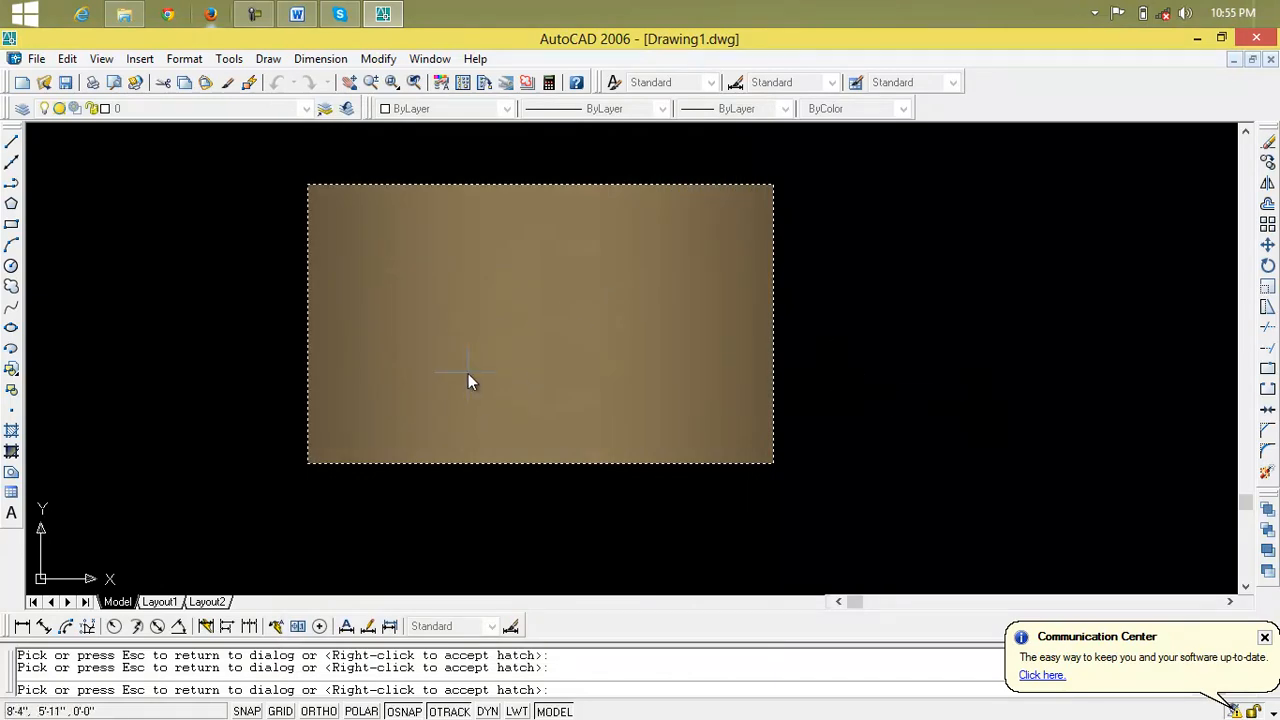
key("Escape")
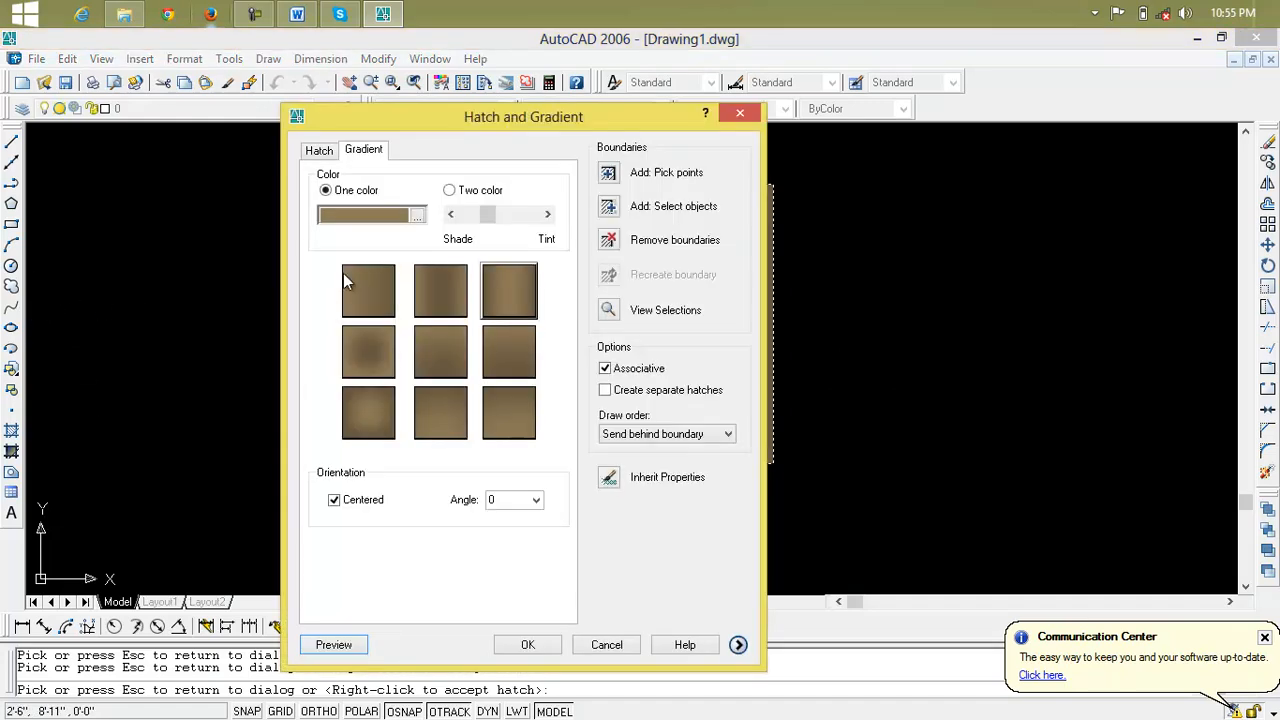
left_click(520, 650)
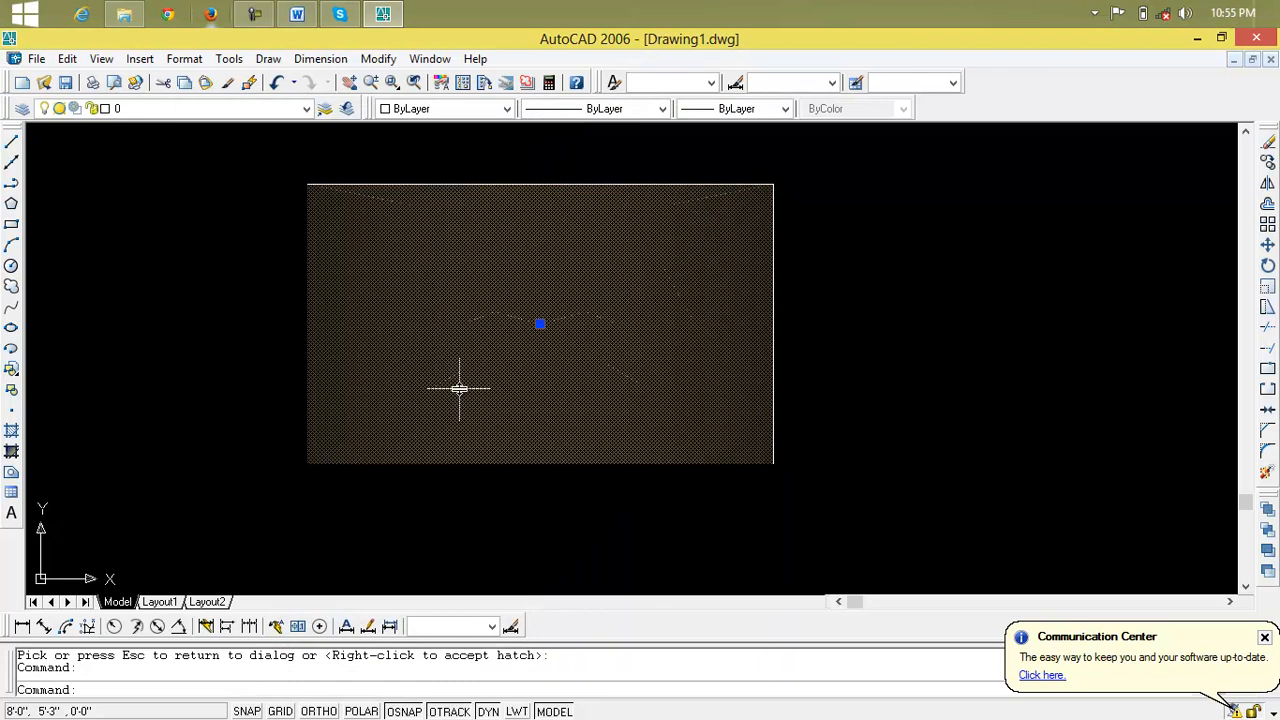
Erase the gradient fill and draw two nested rectangles inside the existing one, the larger about 17'-6" wide
key("Delete")
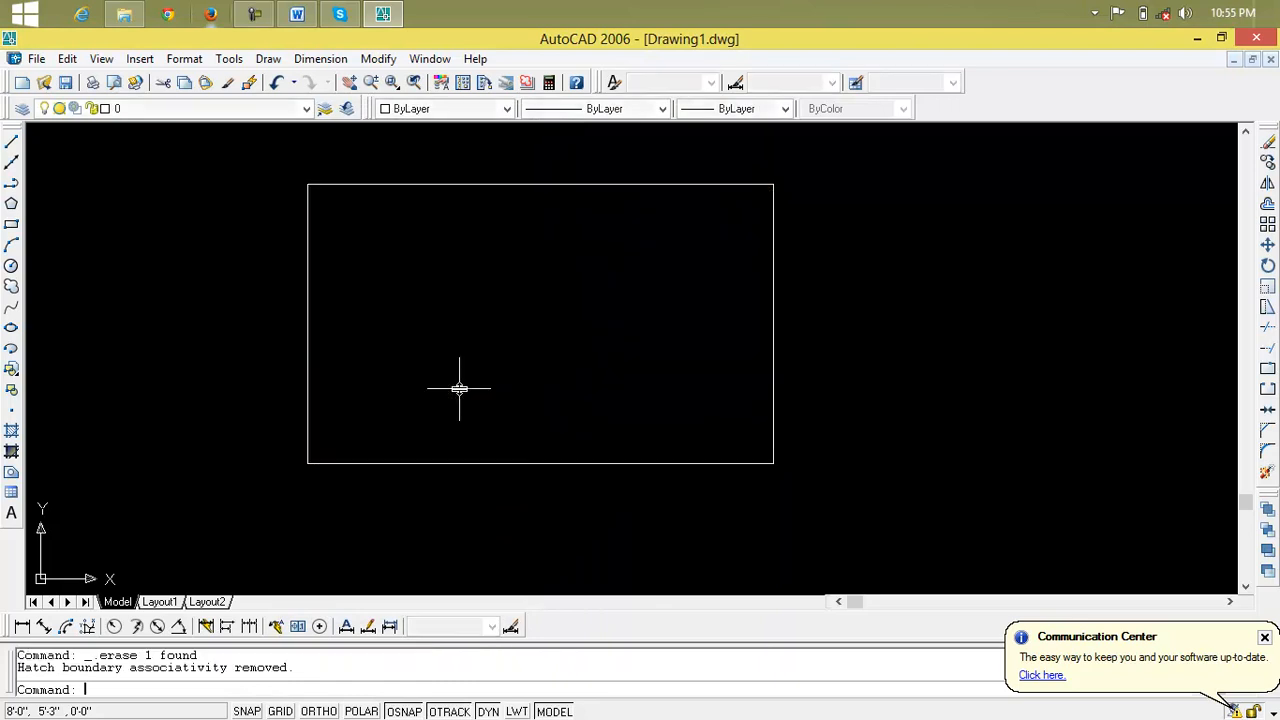
left_click(10, 224)
left_click(334, 225)
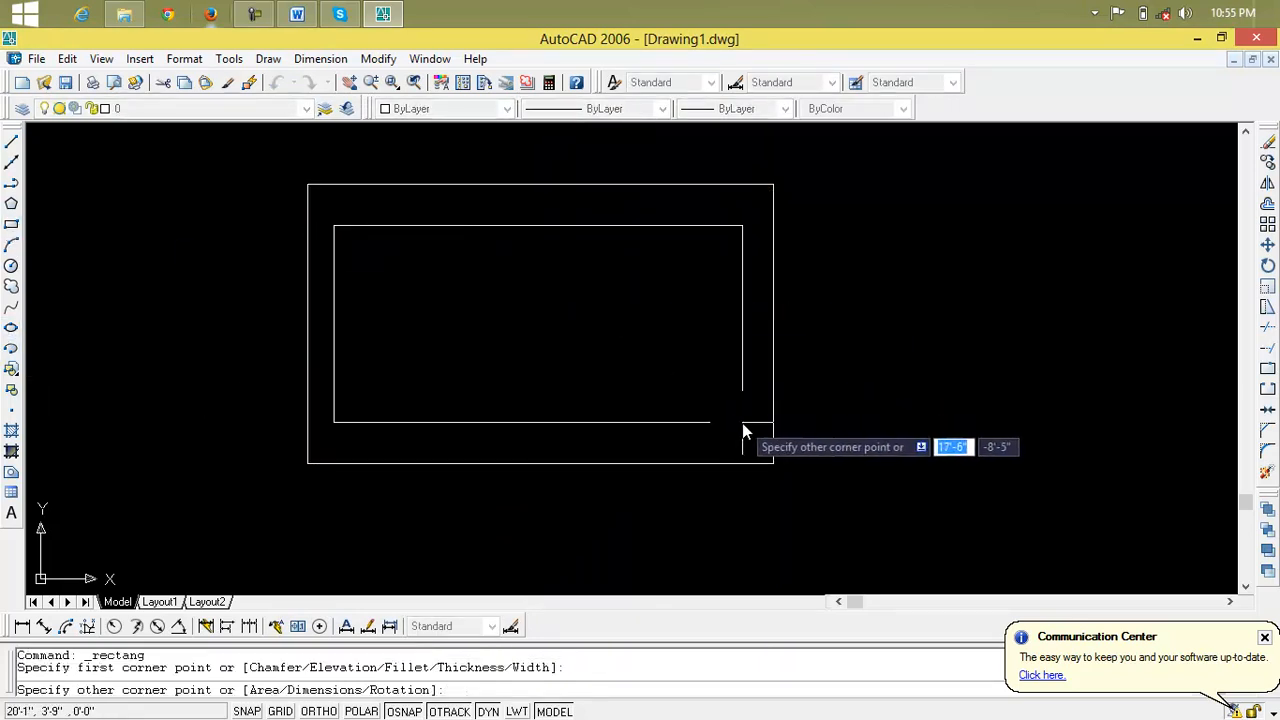
left_click(745, 413)
key("Return")
left_click(368, 262)
left_click(713, 386)
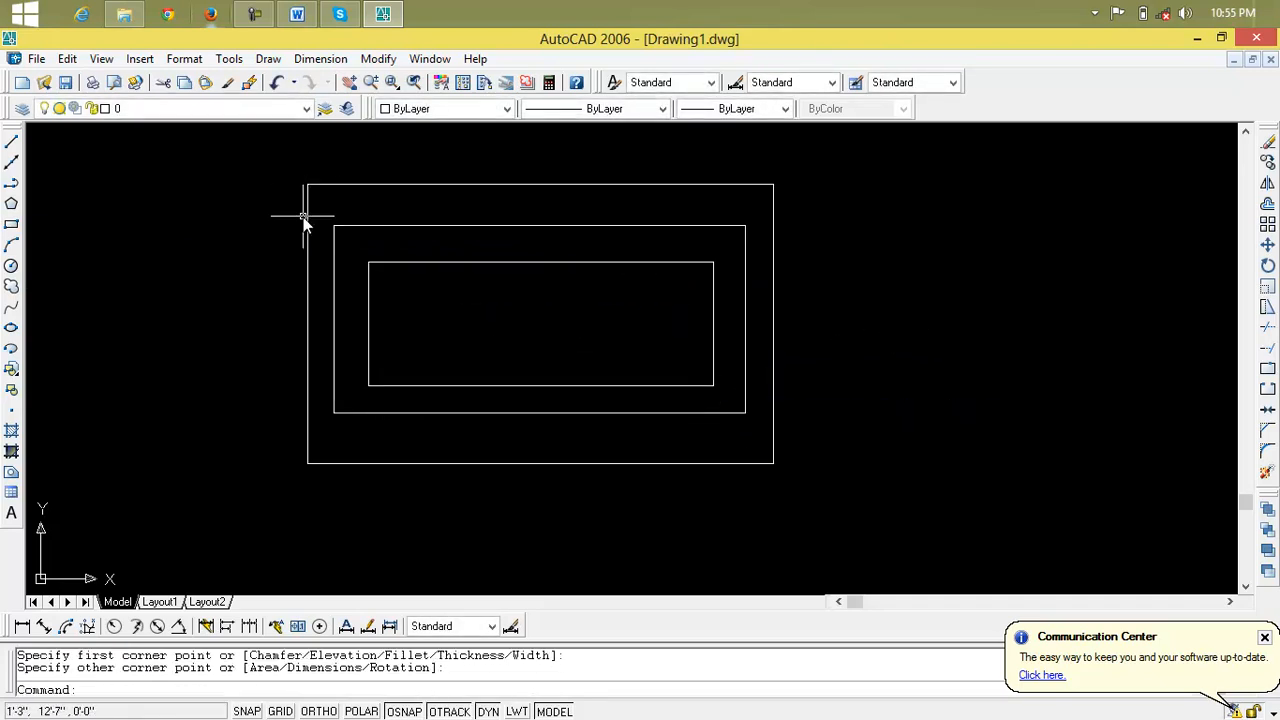
Start a gradient fill and select all three nested rectangles as its boundaries
type("g")
type("d")
key("Return")
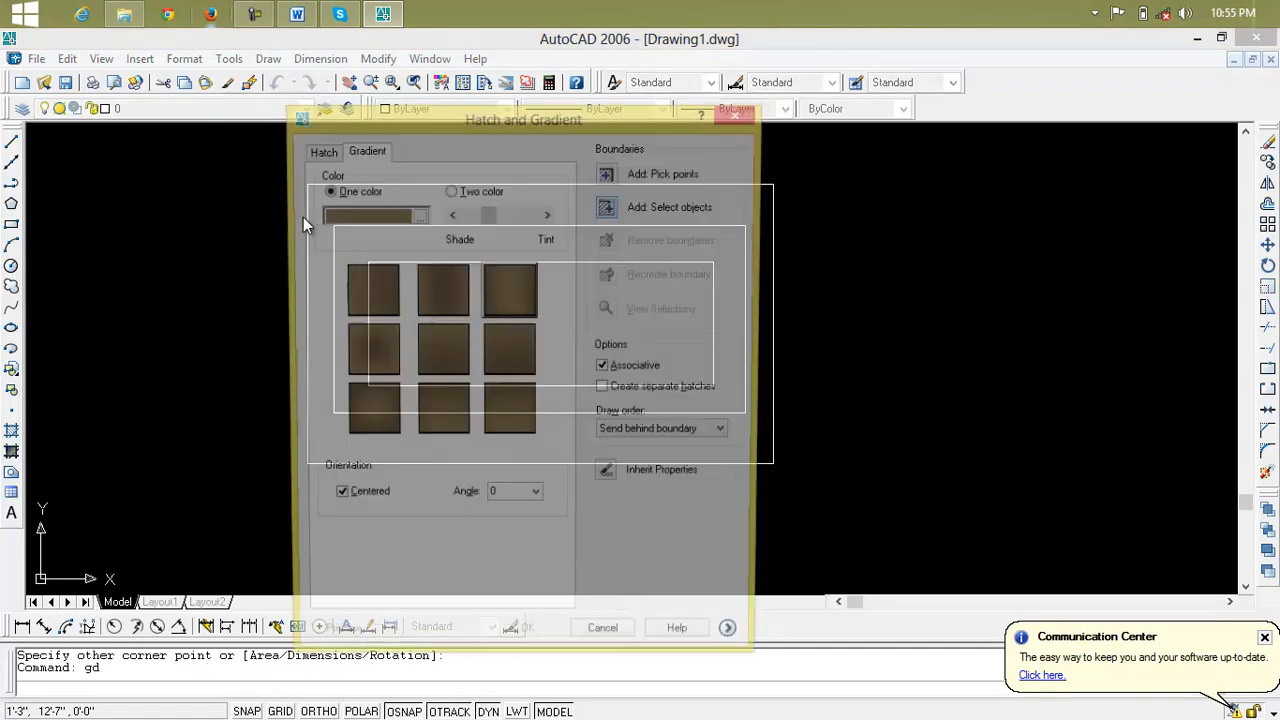
left_click(385, 300)
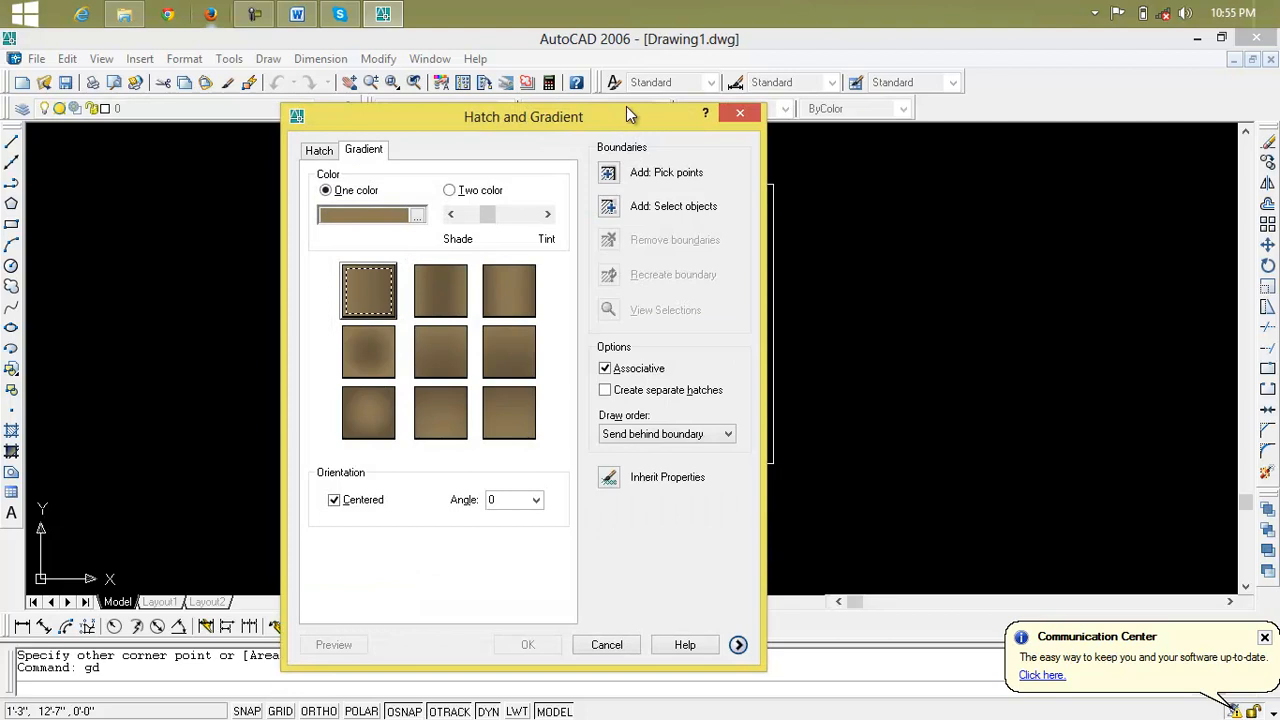
left_click_drag(625, 120, 628, 97)
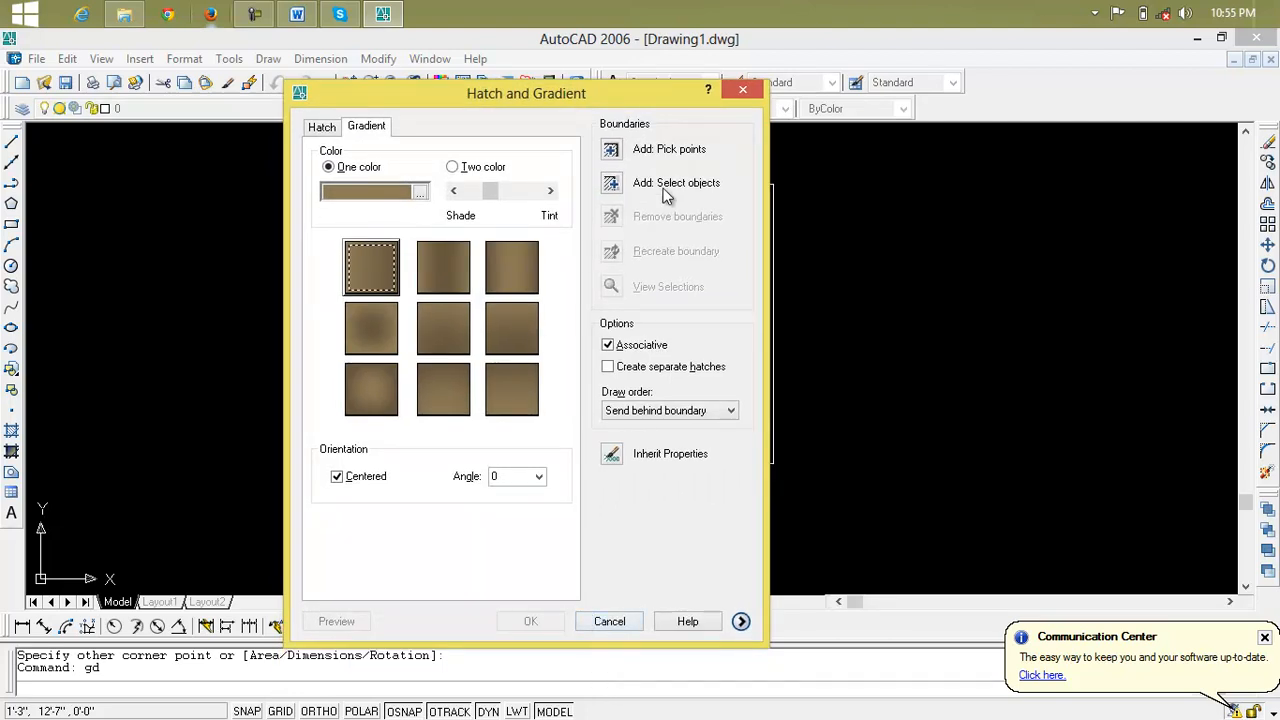
left_click(608, 186)
left_click(851, 212)
left_click(587, 380)
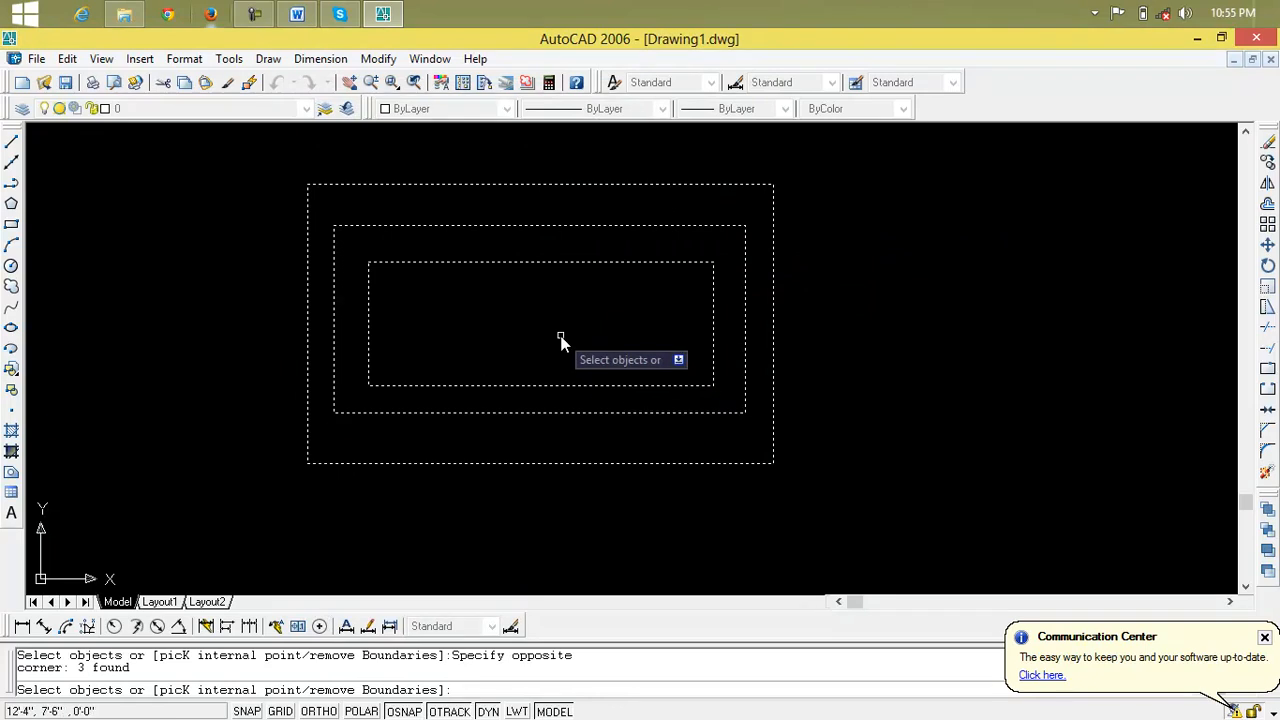
key("Return")
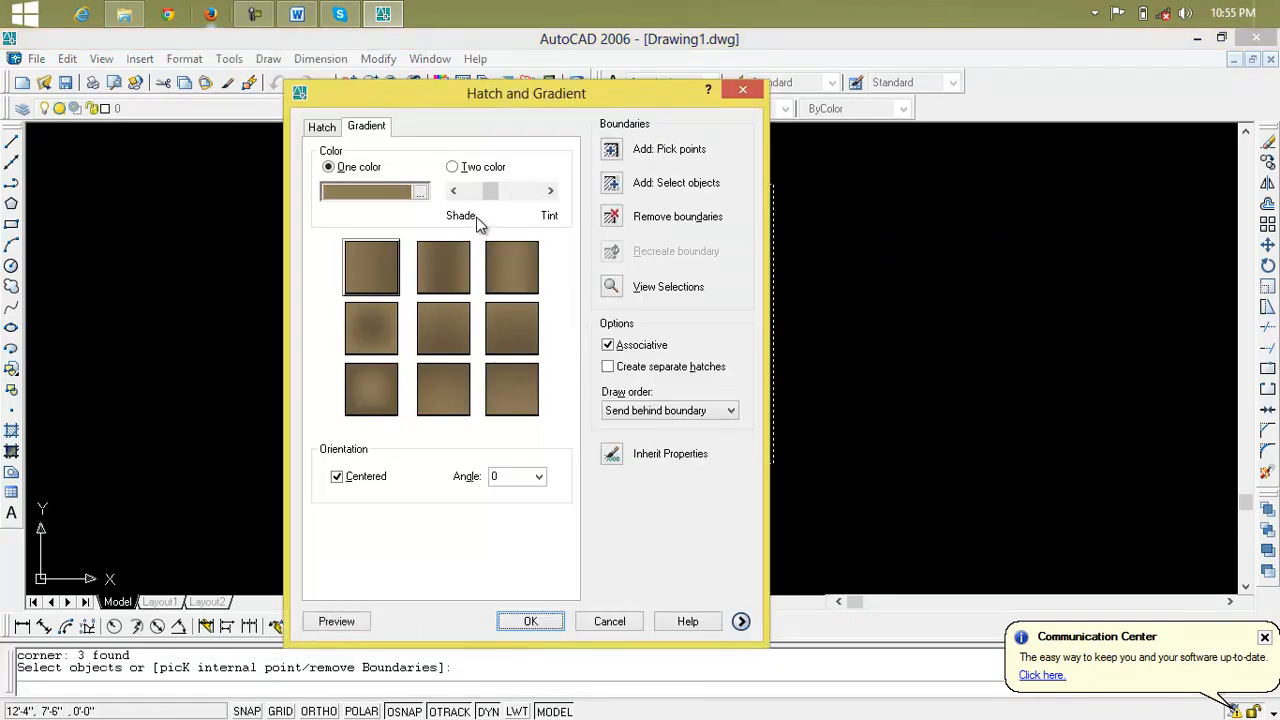
Choose the radial gradient with a dark center and preview it on the nested rectangles
left_click(385, 340)
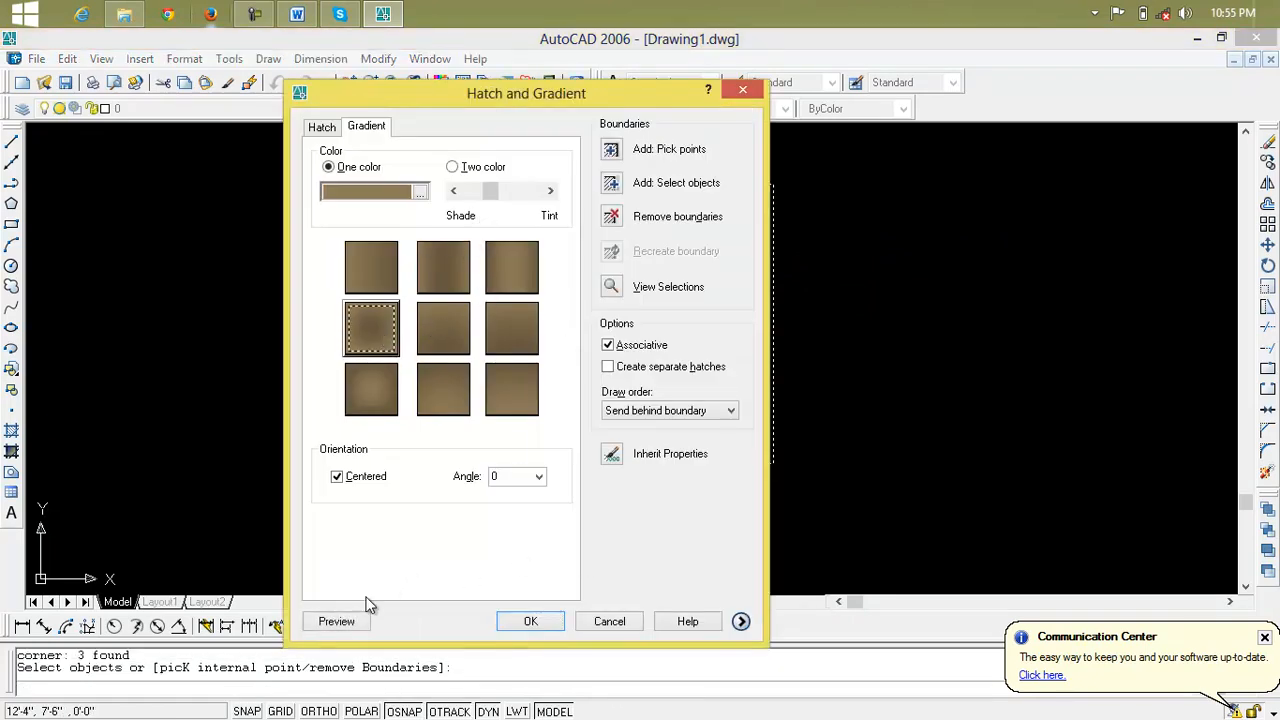
left_click(354, 622)
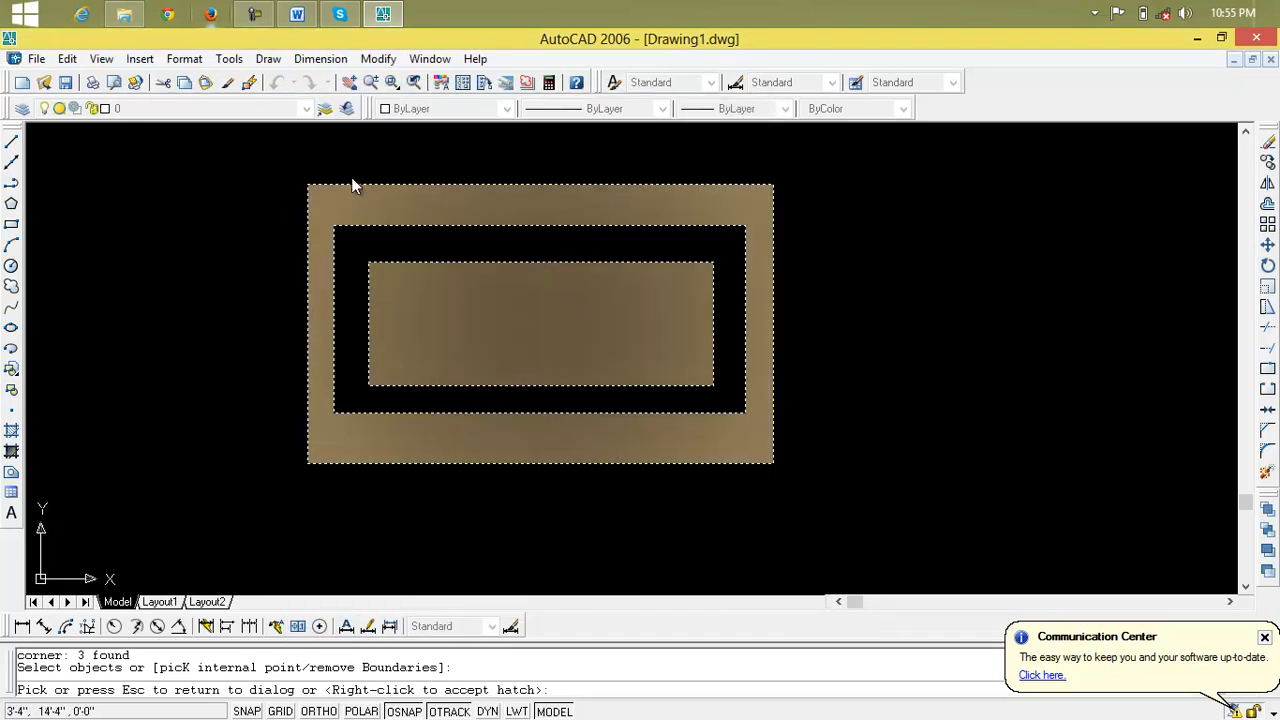
left_click(716, 437)
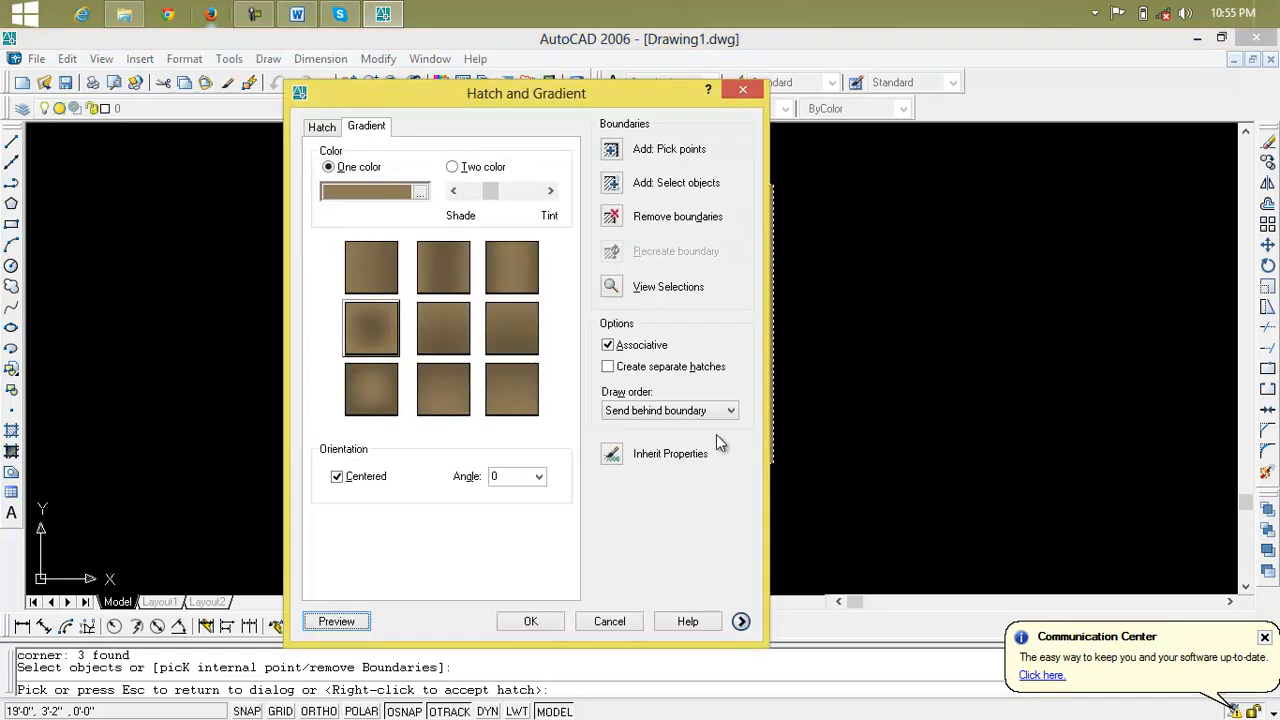
Expand the extra options, set the island display style to Outer, and apply the gradient to the nested rectangles
left_click(741, 621)
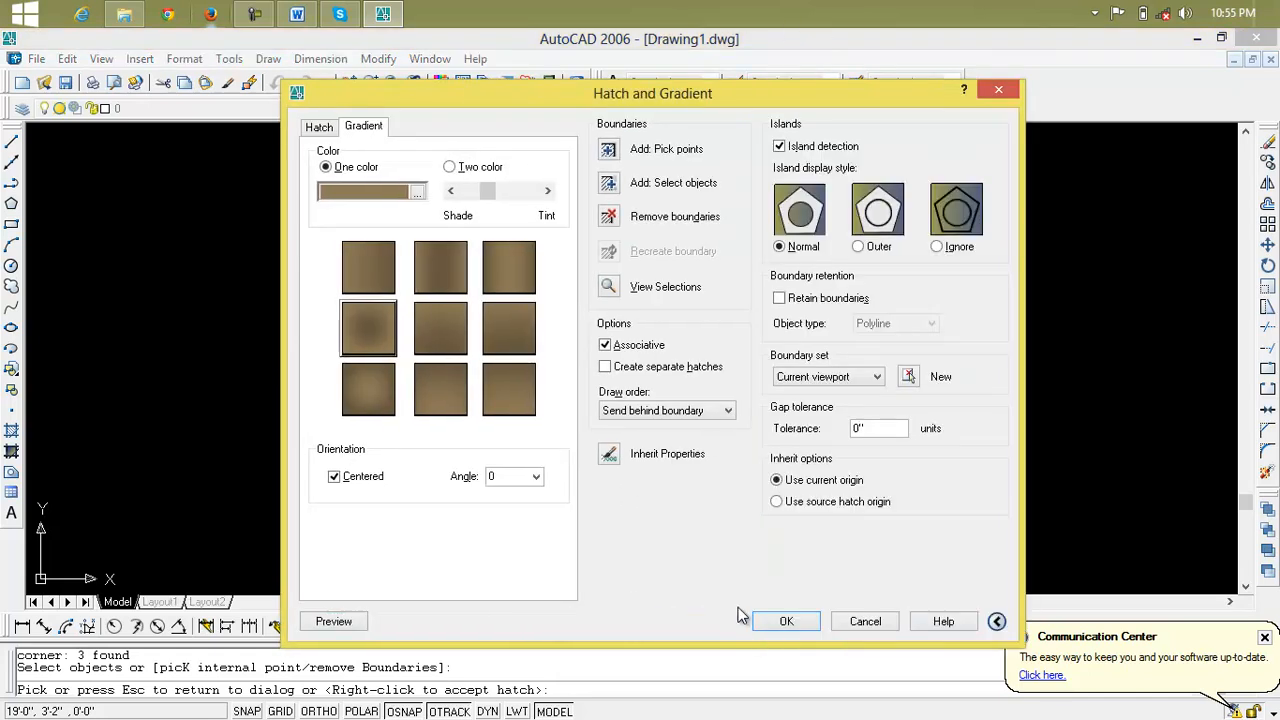
left_click(866, 248)
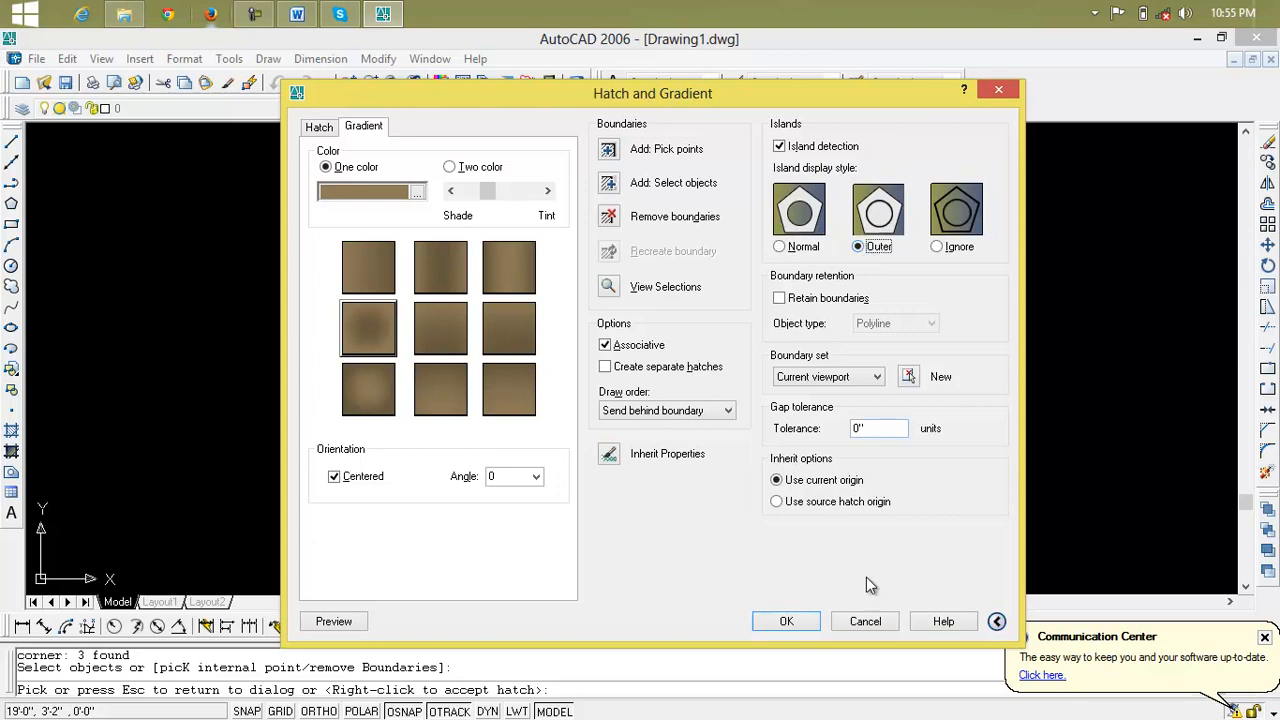
left_click(786, 622)
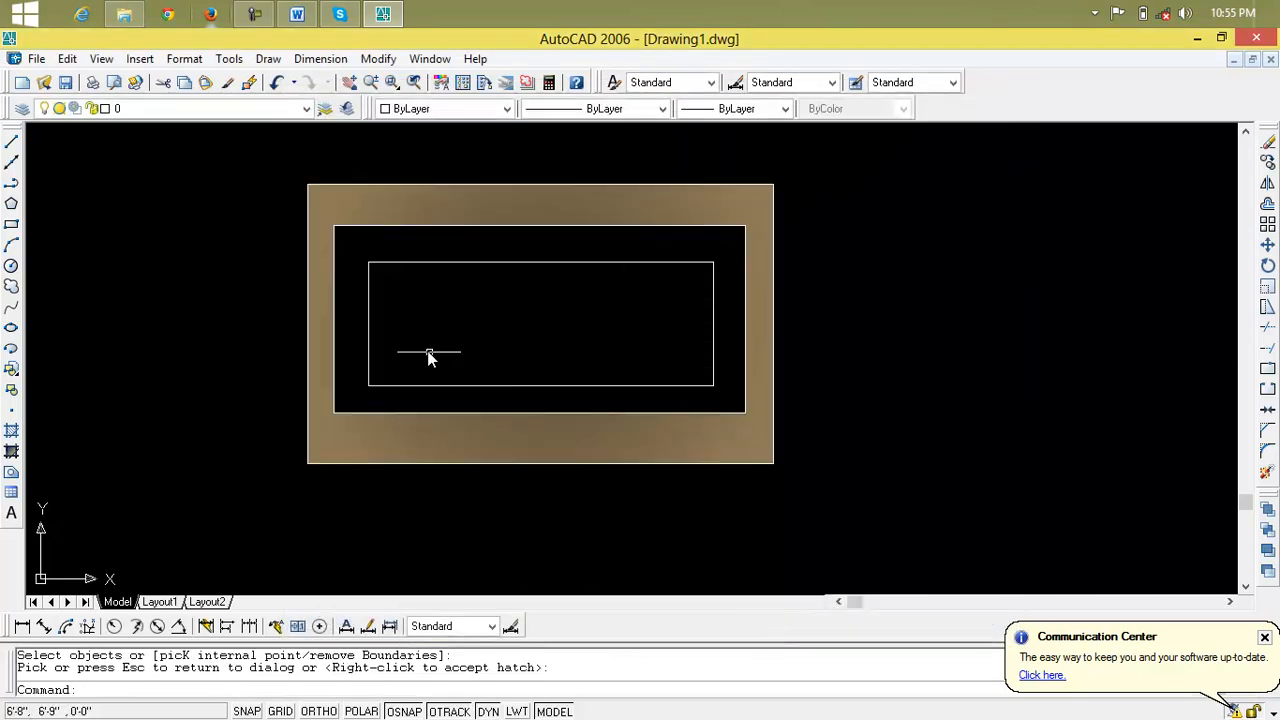
key("Escape")
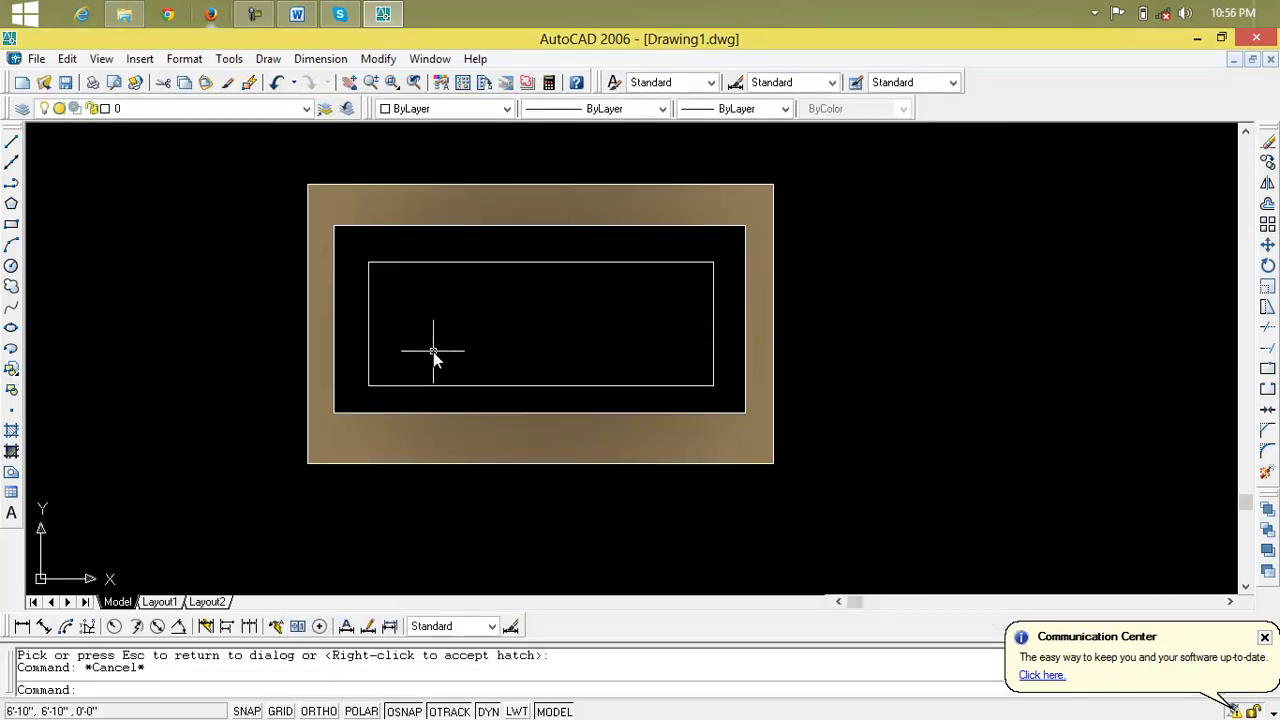
key("Escape")
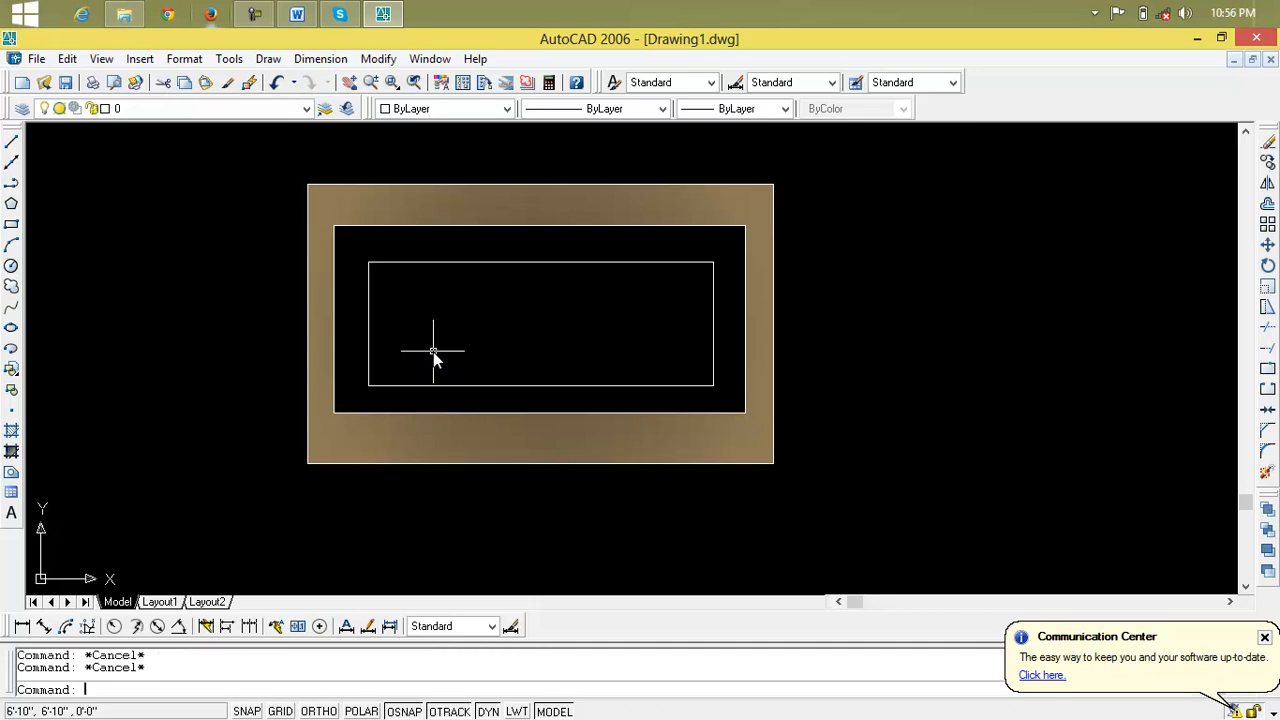
Edit the gradient fill between the nested rectangles and change its island display style to Ignore
left_click(431, 348)
left_click(431, 344)
left_click(416, 430)
double_click(416, 430)
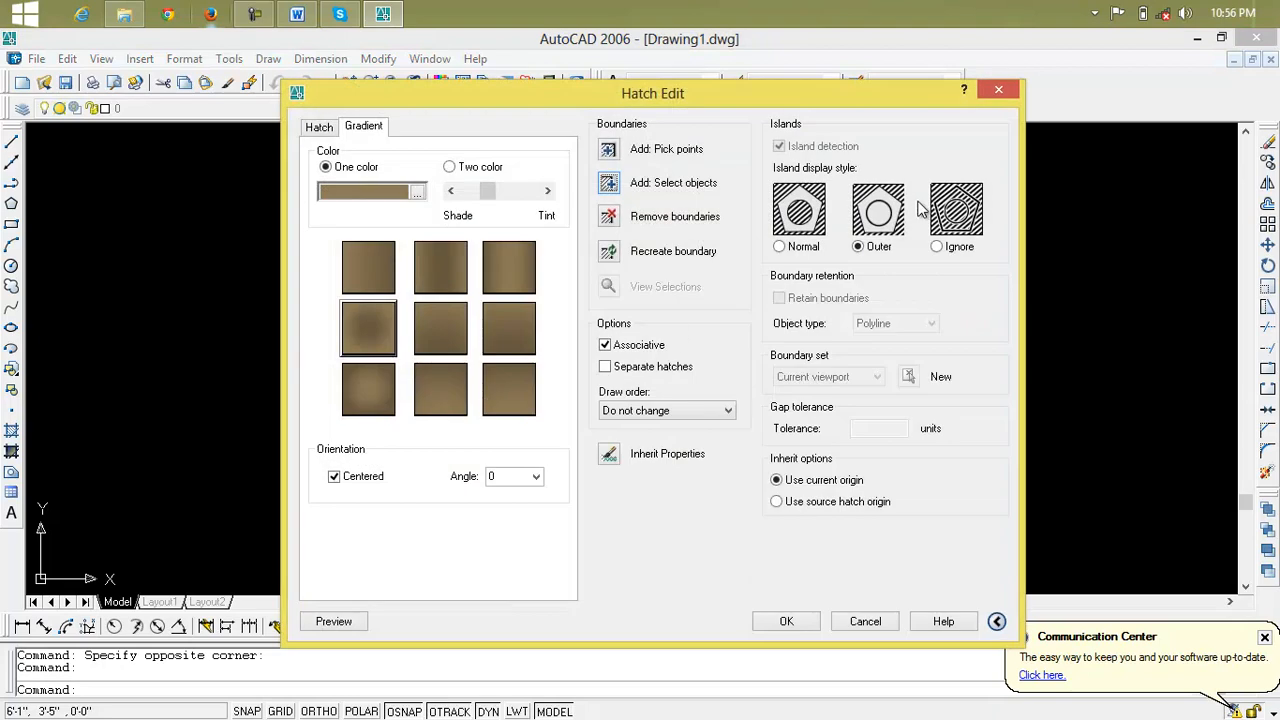
left_click(937, 247)
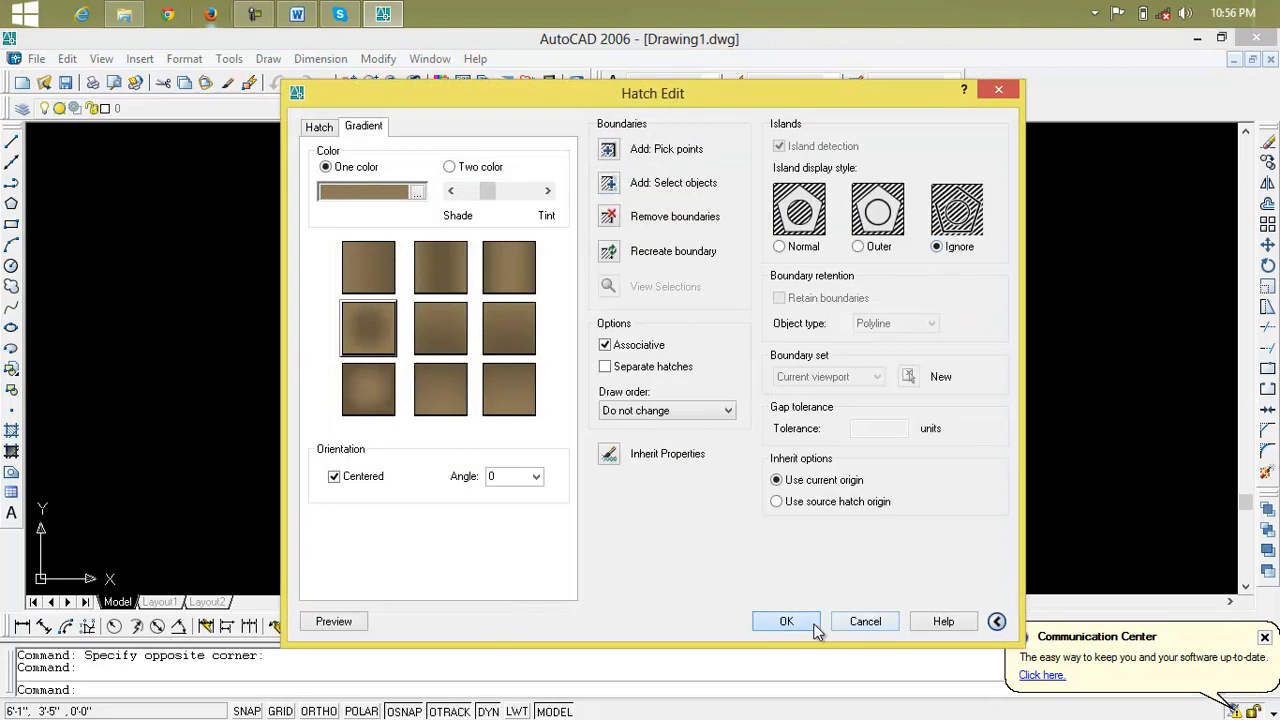
left_click(790, 622)
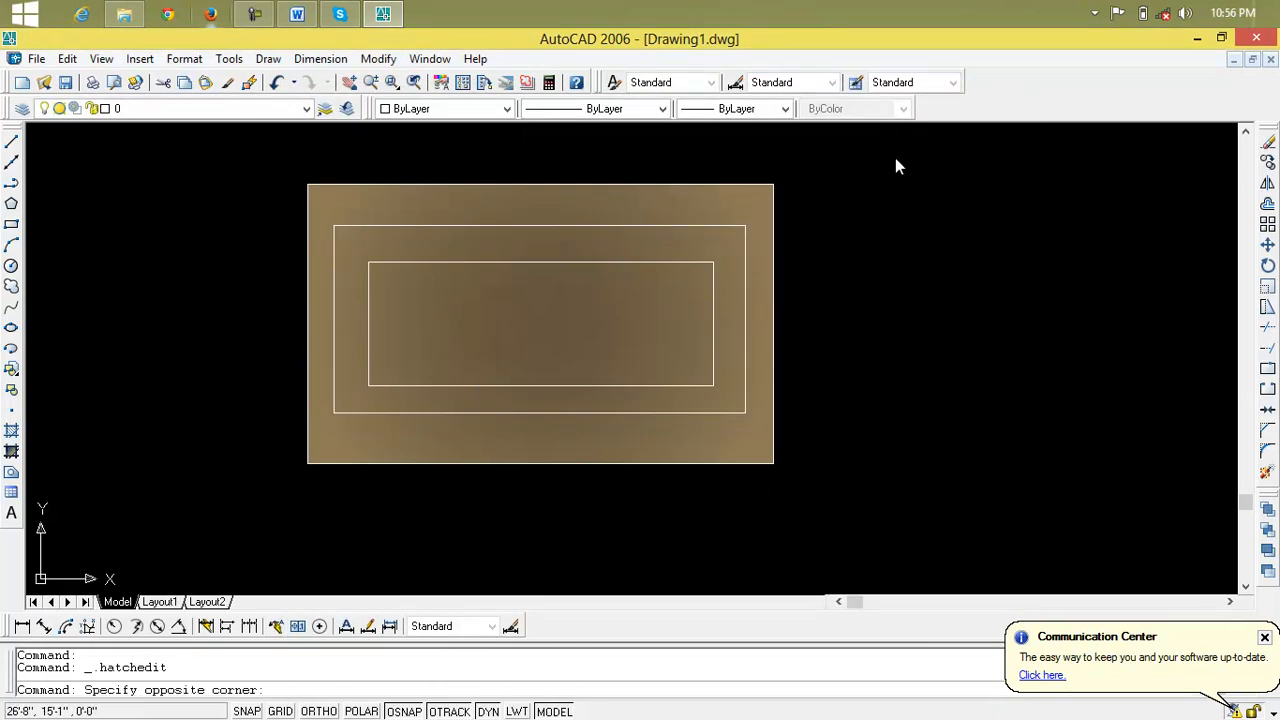
Erase the three nested rectangles together with their gradient fill and minimize the AutoCAD window
left_click(895, 158)
left_click(254, 538)
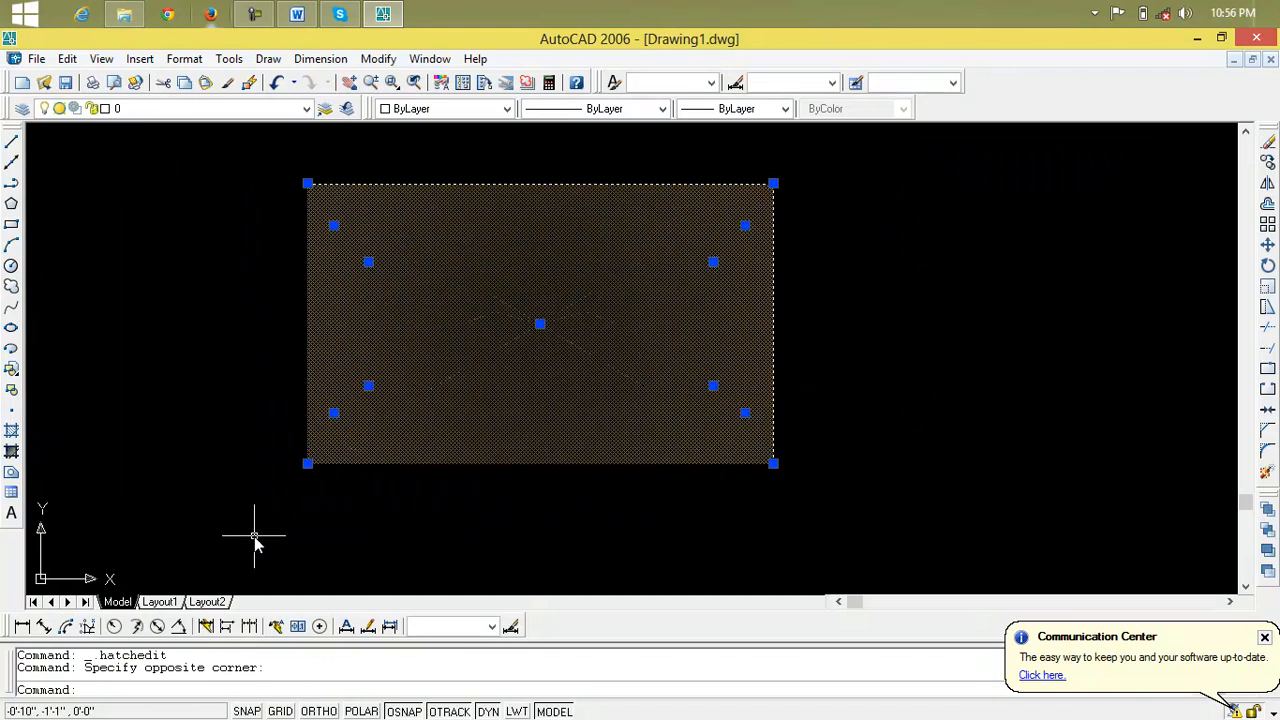
key("Delete")
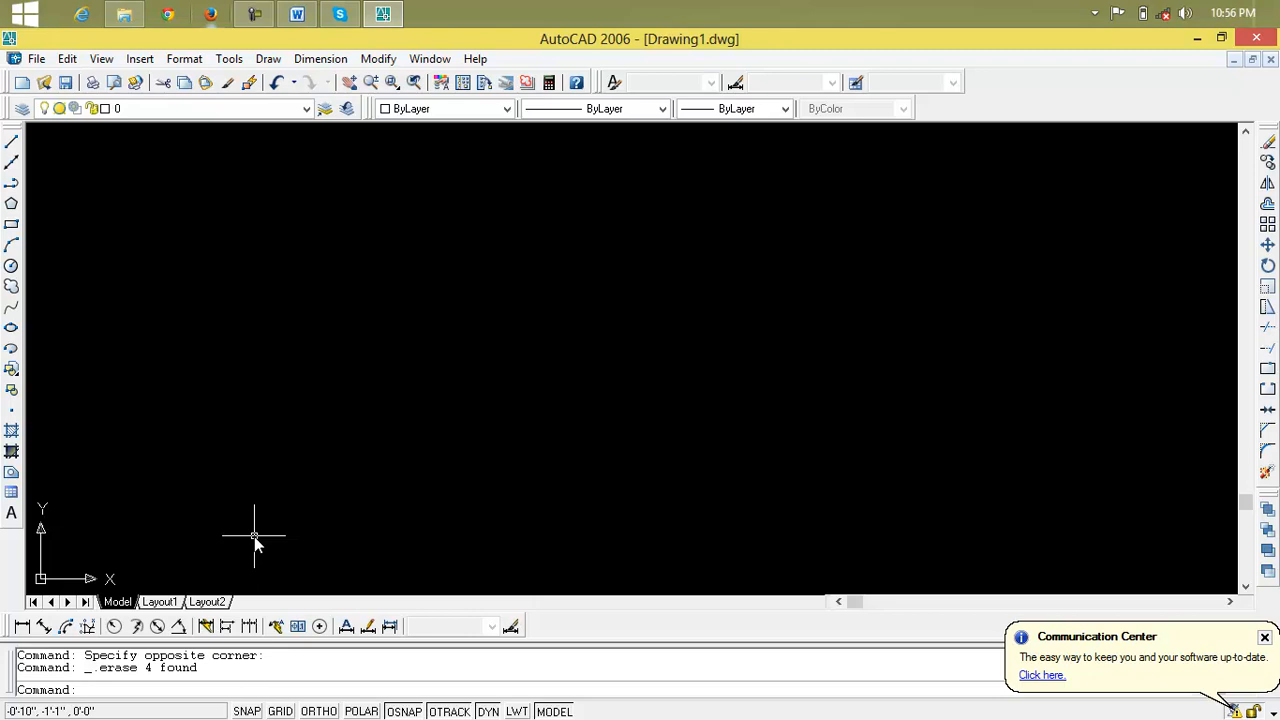
left_click(1199, 38)
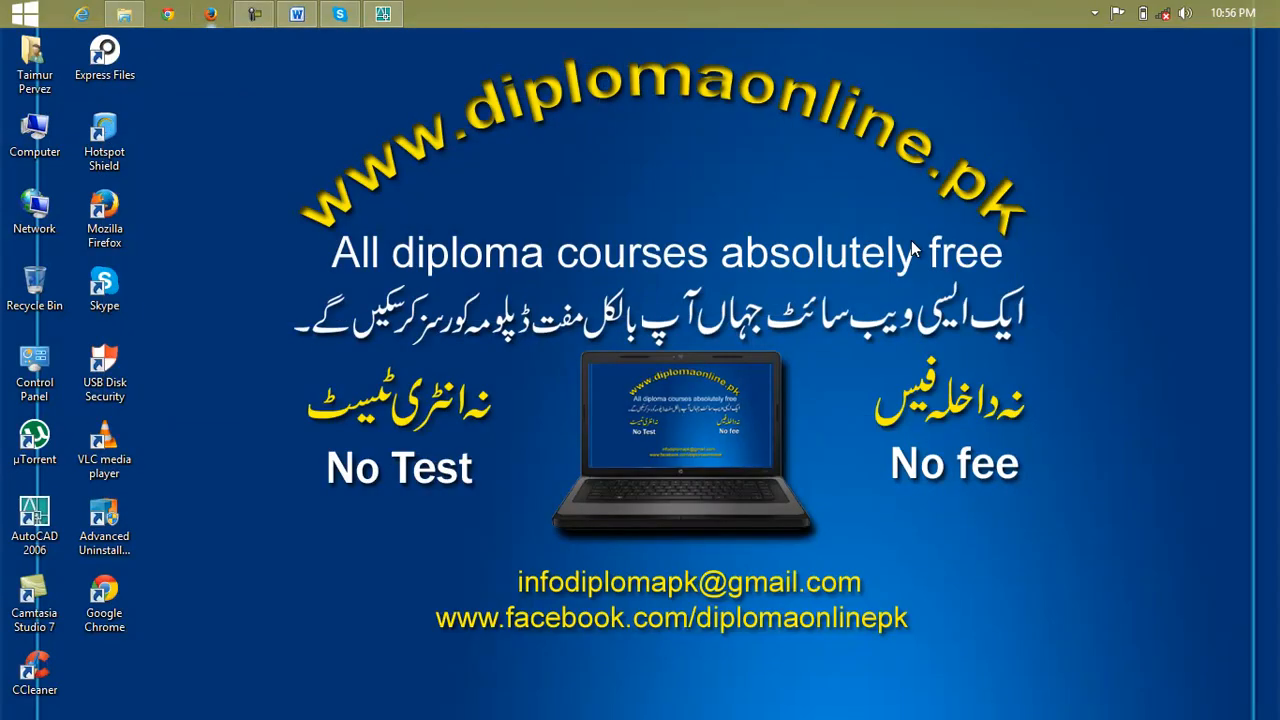